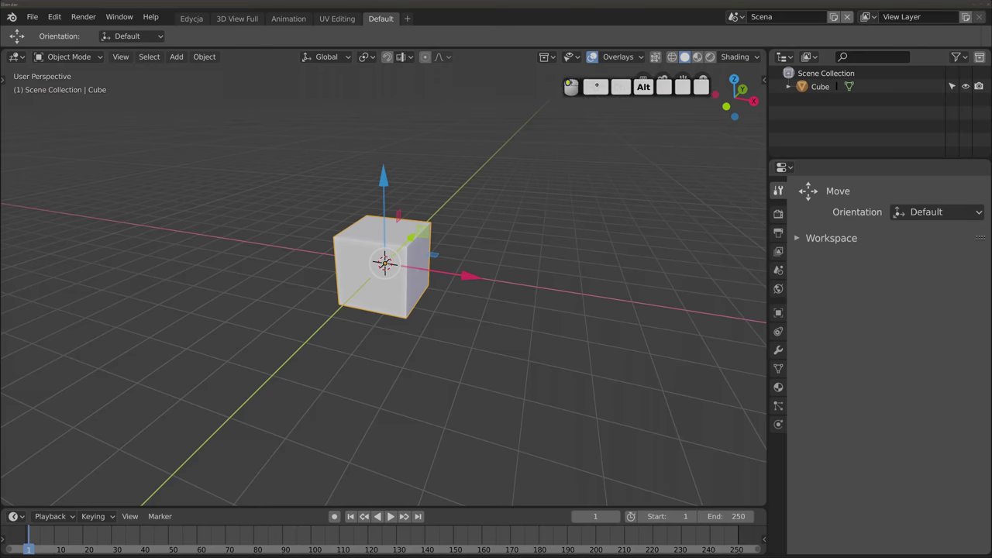
Step: Open the Keymap preferences, enlarge the window for readability, and close it
{"action": "key", "text": "alt"}
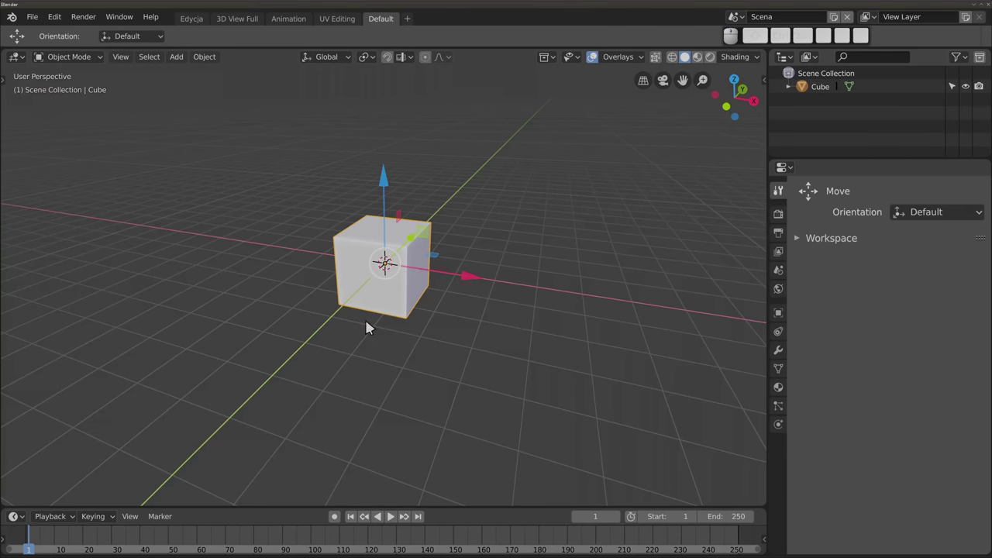
{"action": "key", "text": "ctrl+alt"}
{"action": "key", "text": "ctrl+alt+u"}
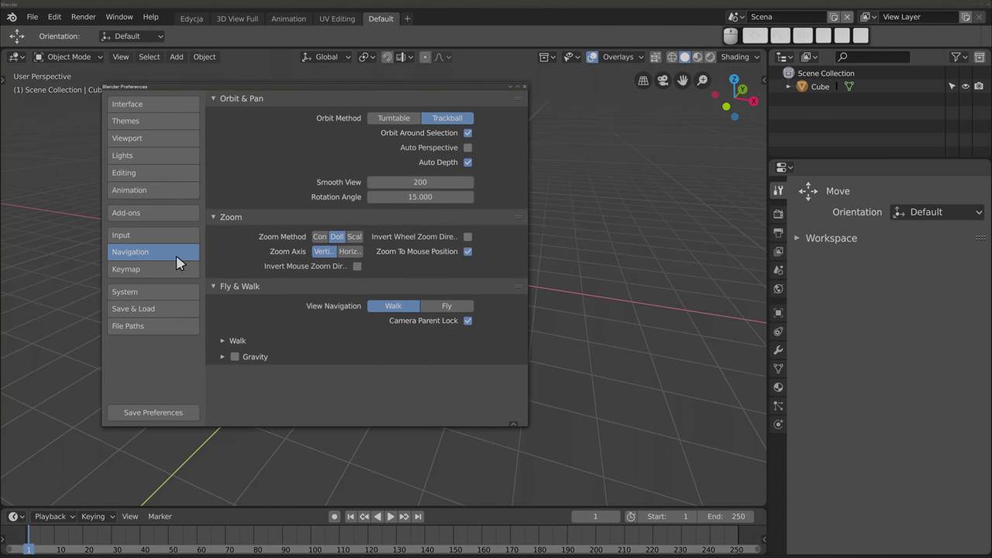
{"action": "left_click", "coordinate": [153, 272]}
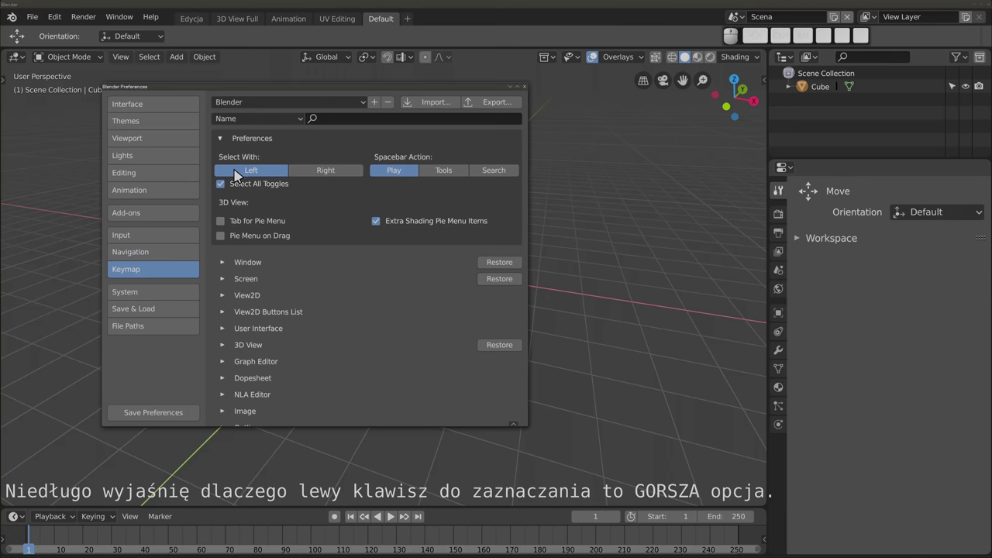
{"action": "middle_click_drag", "start_coordinate": [290, 207], "coordinate": [350, 290], "text": "ctrl"}
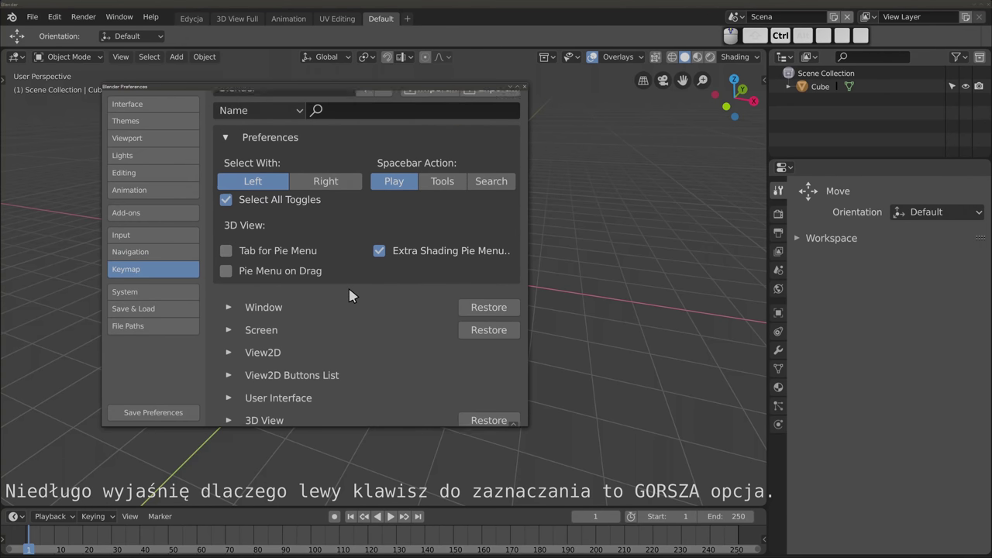
{"action": "scroll", "coordinate": [349, 288], "scroll_direction": "up", "scroll_amount": 1}
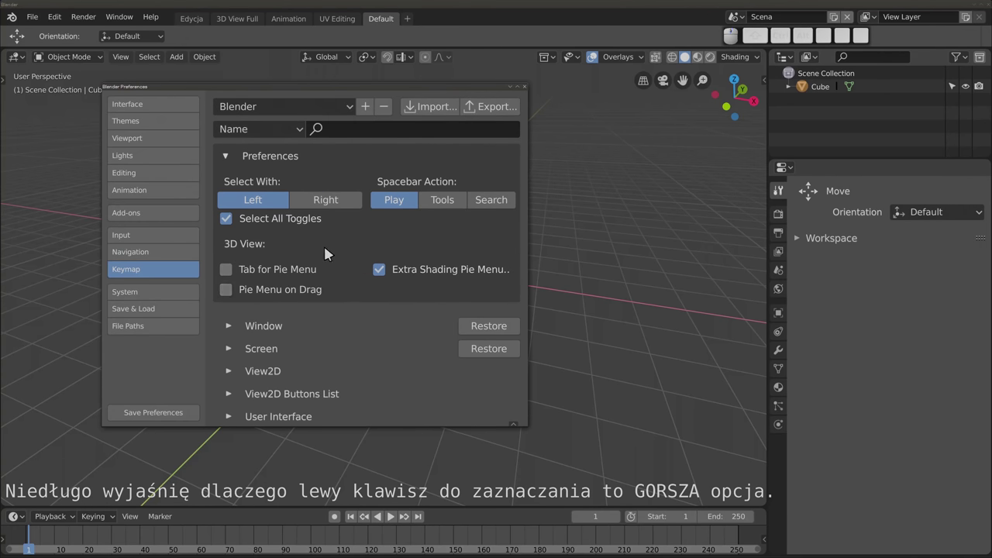
{"action": "left_click_drag", "start_coordinate": [323, 244], "coordinate": [329, 277], "text": "alt"}
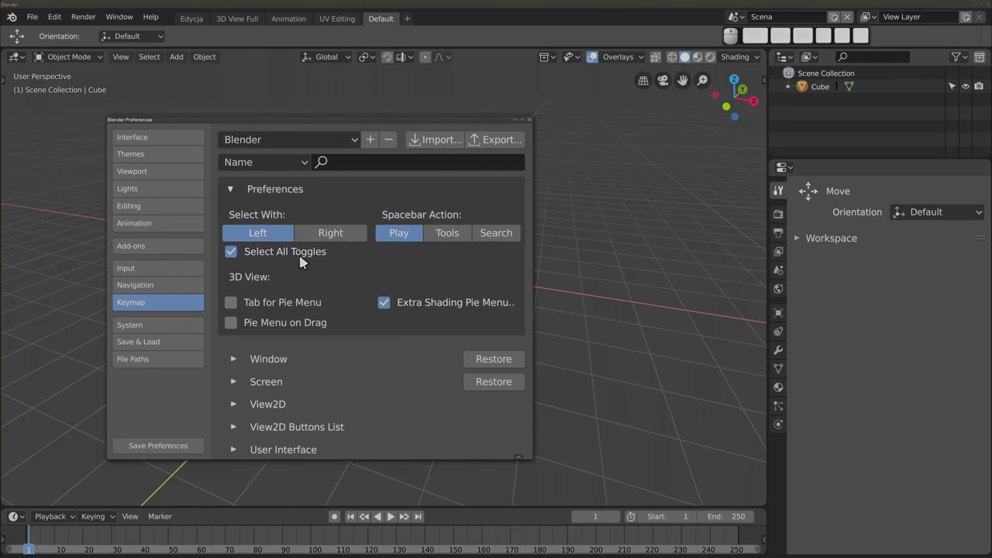
{"action": "mouse_move", "coordinate": [527, 144]}
{"action": "left_click", "coordinate": [529, 121]}
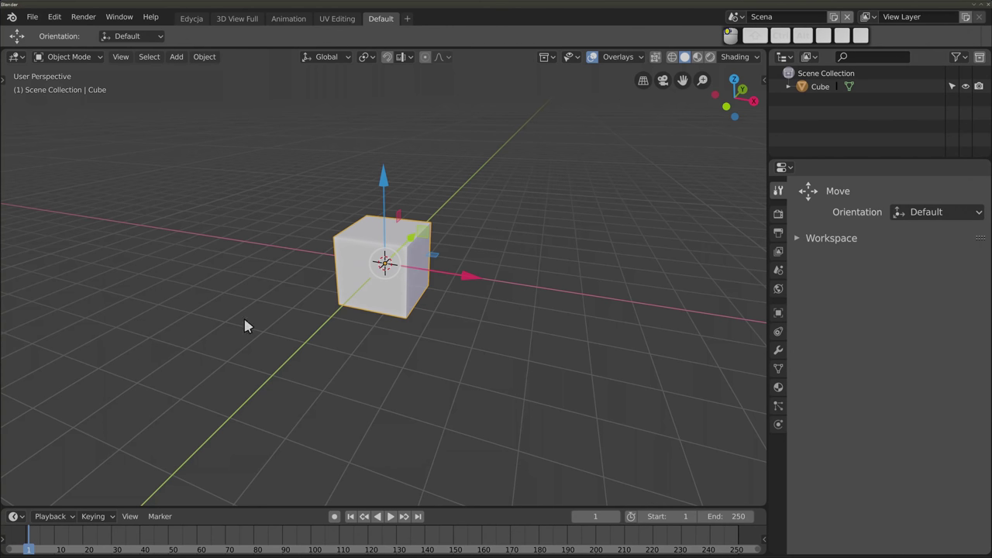
Step: Toggle the cube's selection with Alt+A and A, ending with everything deselected
{"action": "key", "text": "alt+a"}
{"action": "key", "text": "a"}
{"action": "key", "text": "ctrl+alt+u"}
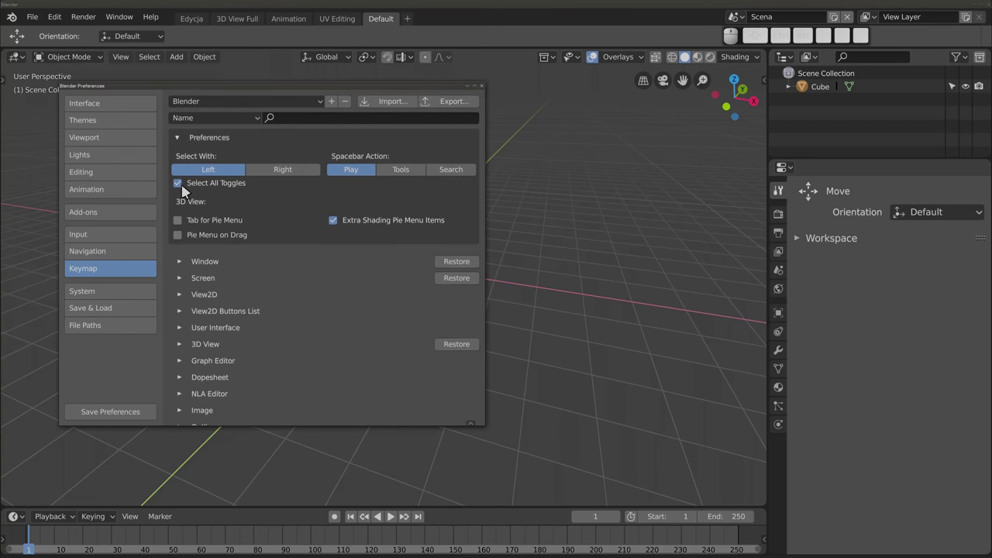
{"action": "left_click", "coordinate": [482, 86]}
{"action": "left_click", "coordinate": [335, 245]}
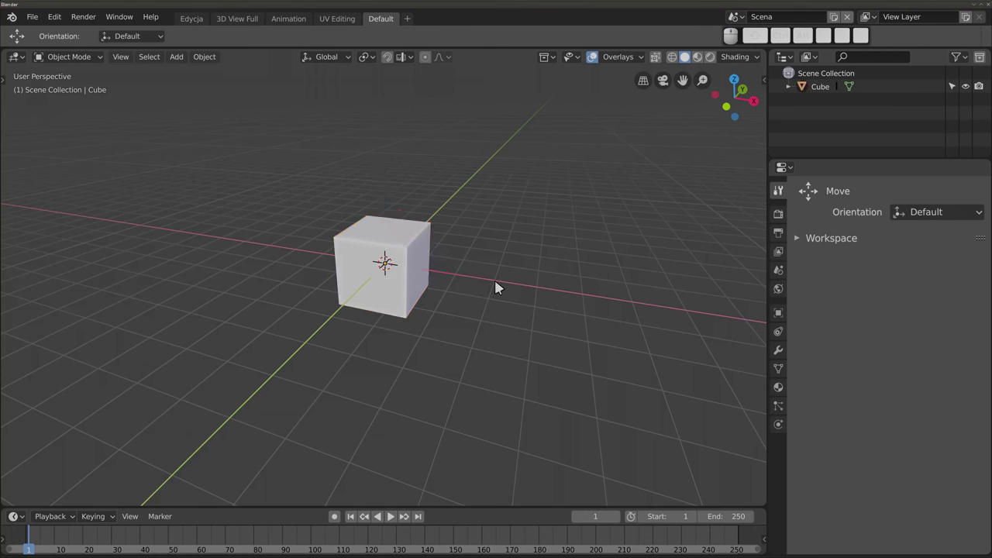
{"action": "key", "text": "a"}
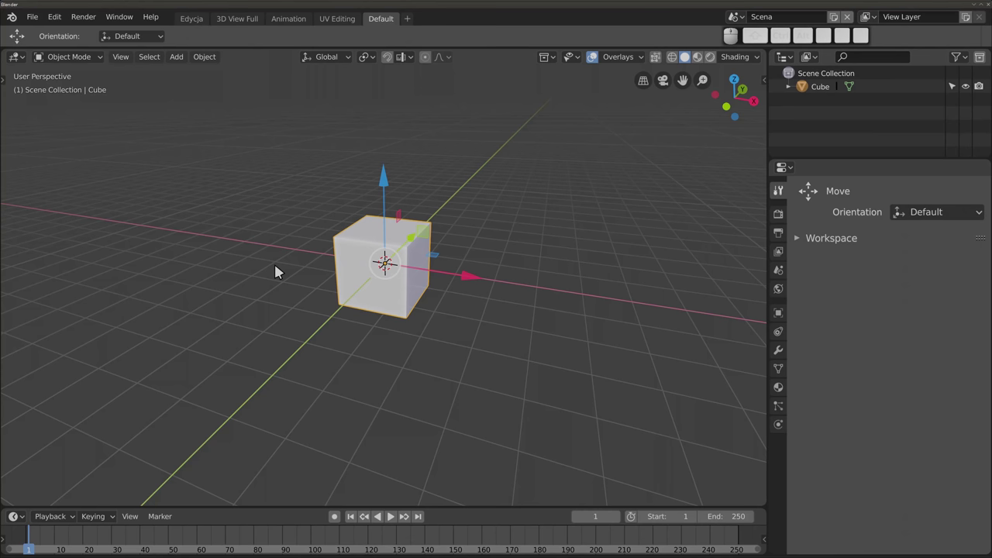
{"action": "key", "text": "alt+a"}
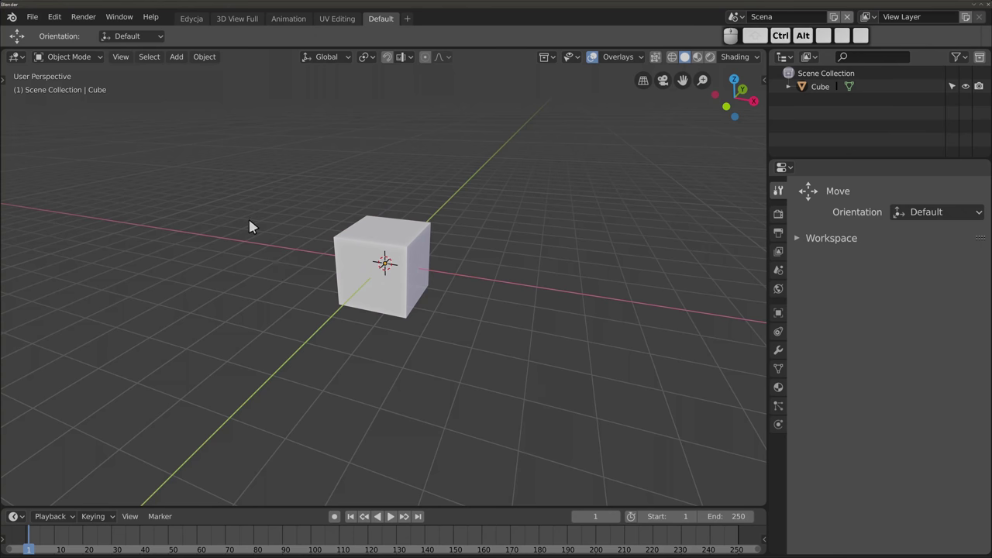
Step: Enable Select All Toggles in the Keymap preferences and close the window
{"action": "key", "text": "ctrl+alt+u"}
{"action": "left_click", "coordinate": [154, 153]}
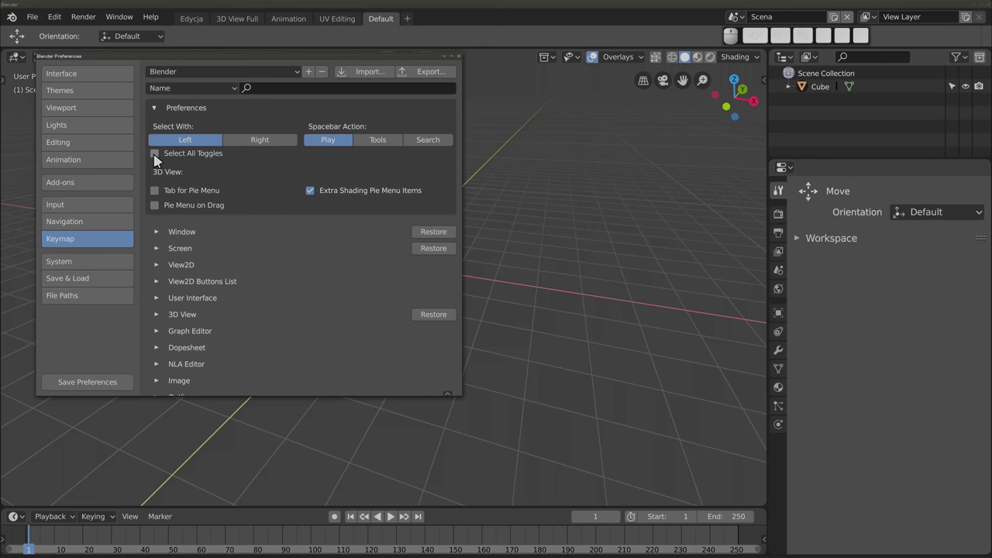
{"action": "mouse_move", "coordinate": [257, 185]}
{"action": "left_mouse_down", "text": "alt"}
{"action": "mouse_move", "coordinate": [279, 209]}
{"action": "mouse_move", "coordinate": [269, 230]}
{"action": "left_mouse_up", "text": "alt"}
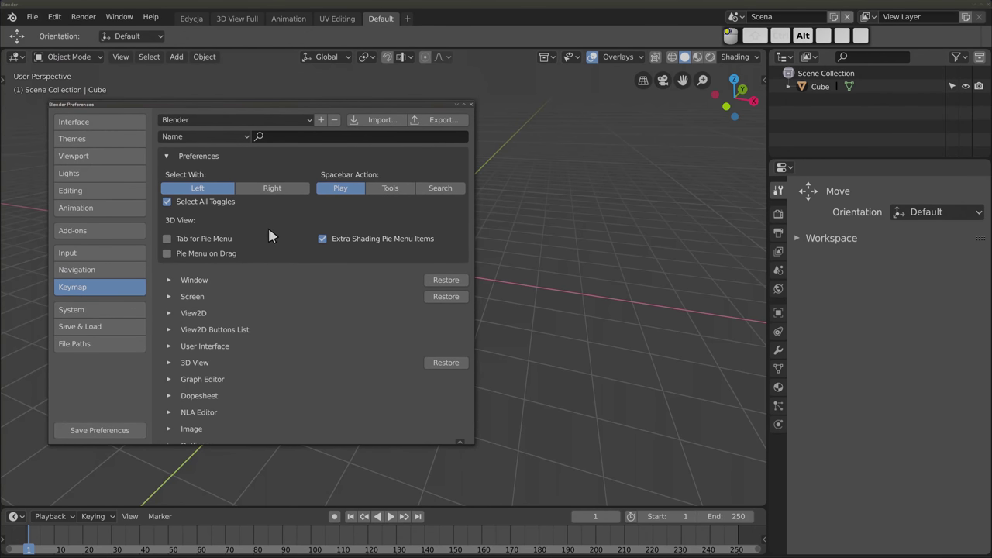
{"action": "left_click", "coordinate": [471, 105]}
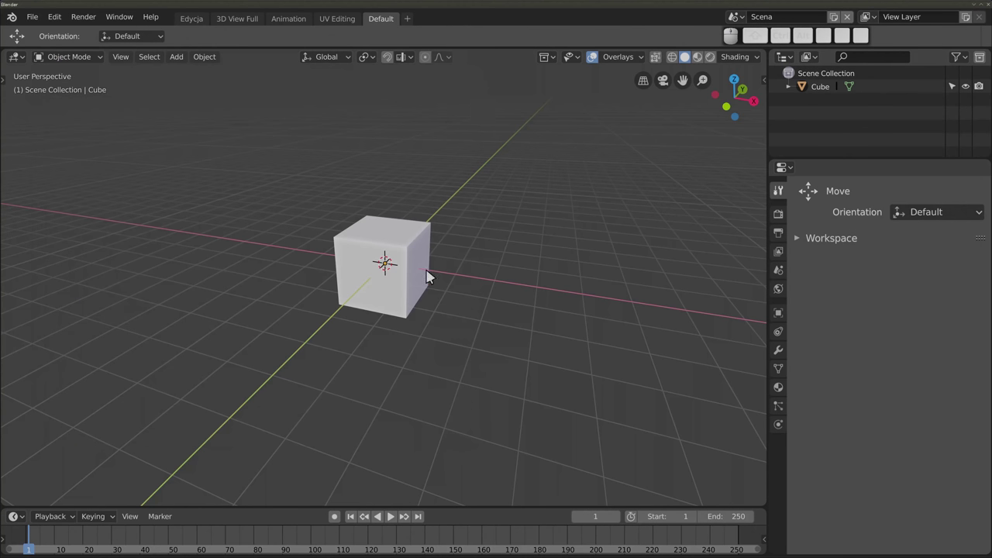
Step: Duplicate the cube five times with Shift+D into a 3×2 grid of six cubes
{"action": "left_click", "coordinate": [403, 245]}
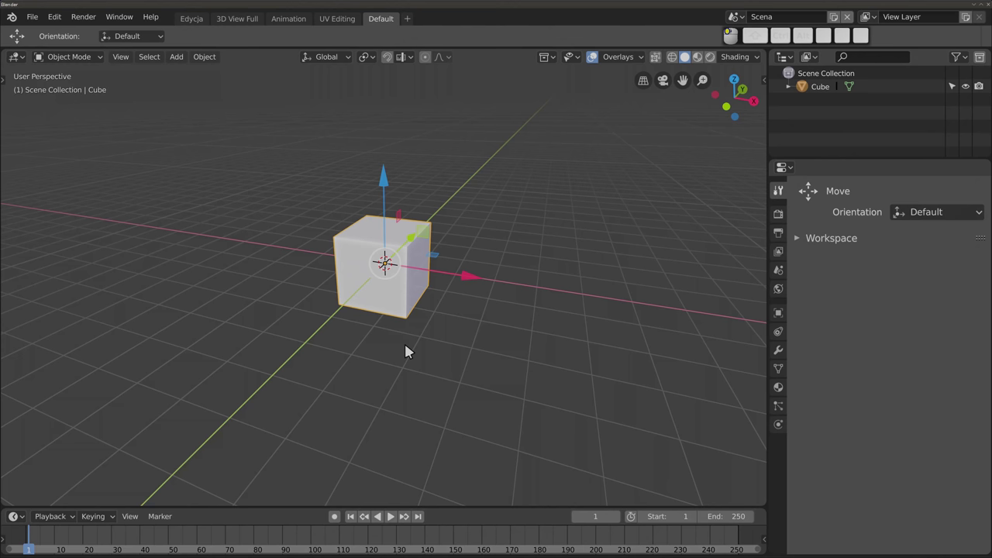
{"action": "key", "text": "shift+d"}
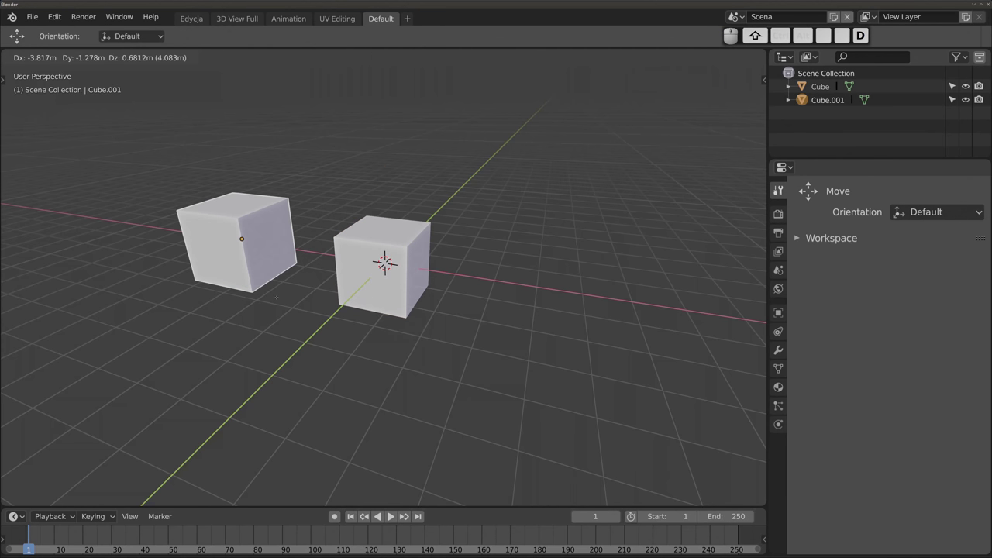
{"action": "left_click", "coordinate": [290, 313]}
{"action": "key", "text": "shift+d"}
{"action": "left_click", "coordinate": [340, 182]}
{"action": "key", "text": "shift+d"}
{"action": "left_click", "coordinate": [469, 185]}
{"action": "key", "text": "shift+d"}
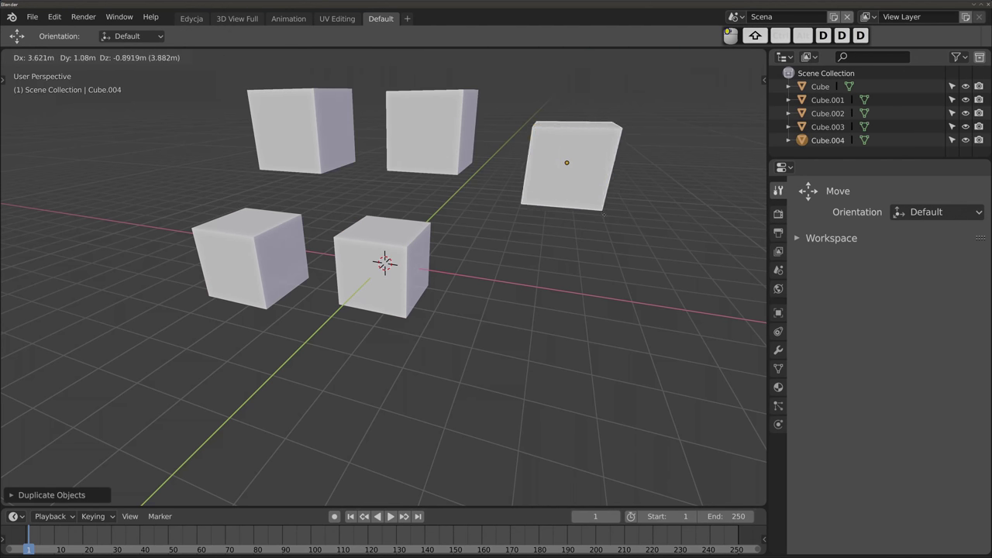
{"action": "left_click", "coordinate": [608, 200]}
{"action": "key", "text": "shift+d"}
{"action": "left_click", "coordinate": [625, 397]}
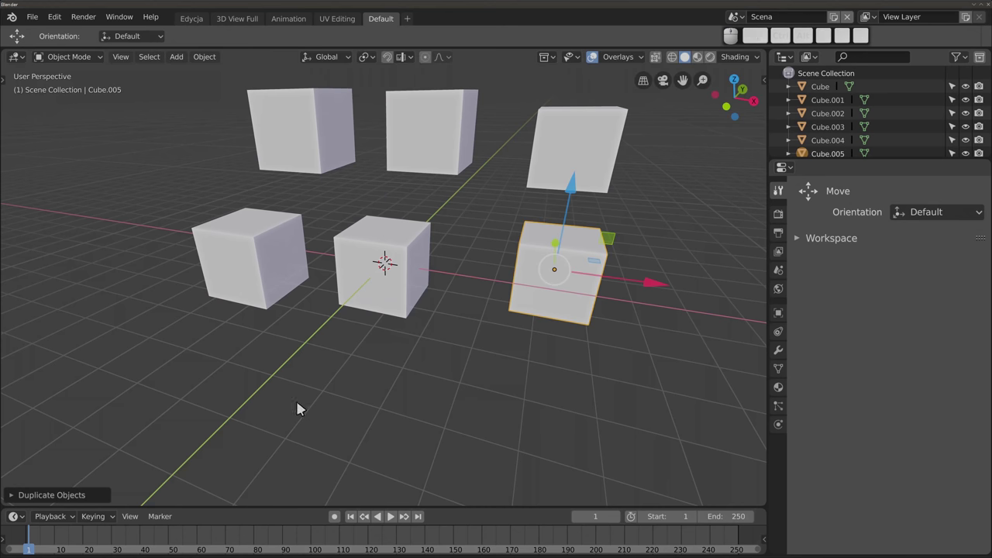
Step: Shift-click all six cubes to select them, orbit flatter, and enable X-ray
{"action": "left_click", "coordinate": [406, 304]}
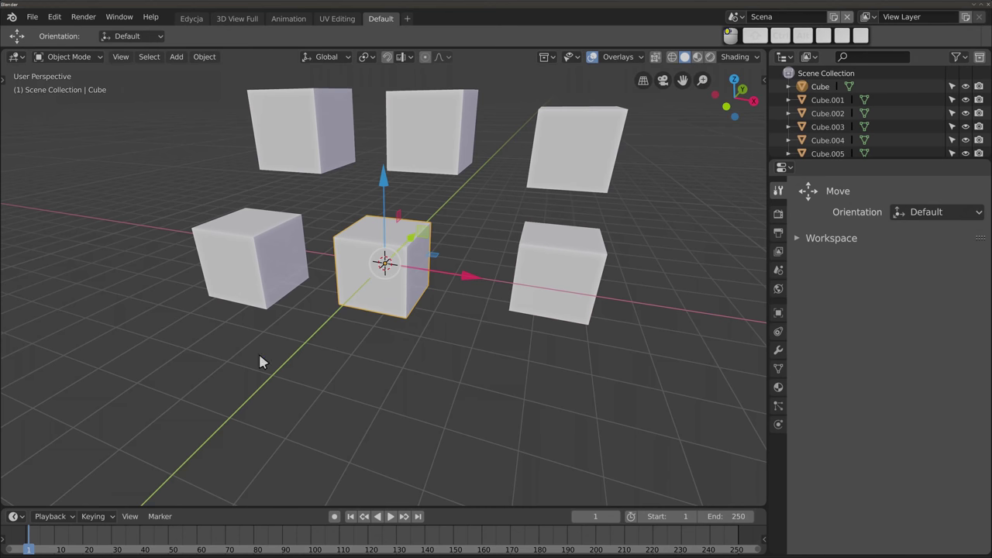
{"action": "left_click", "coordinate": [263, 281]}
{"action": "left_click", "coordinate": [310, 142]}
{"action": "left_click", "coordinate": [434, 142]}
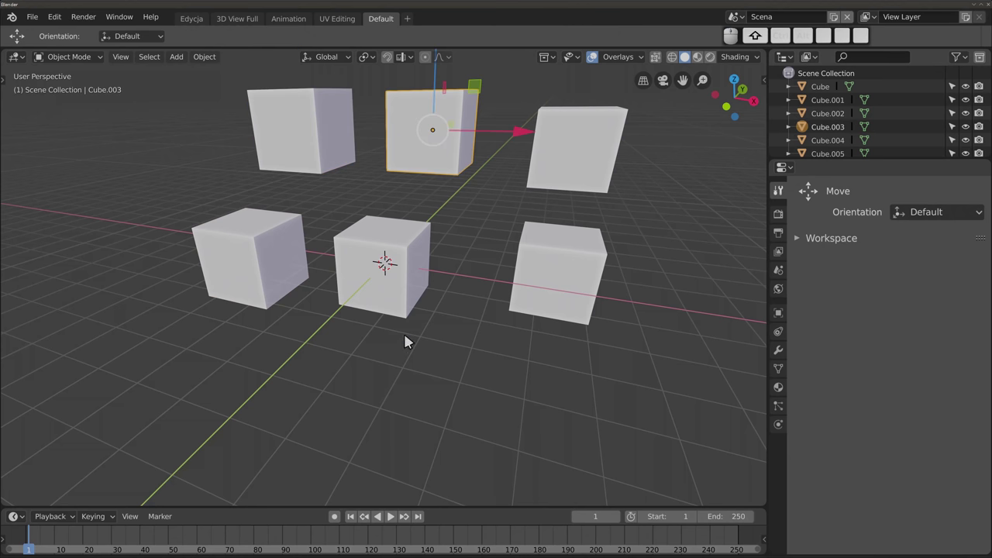
{"action": "left_click", "coordinate": [400, 301], "text": "shift"}
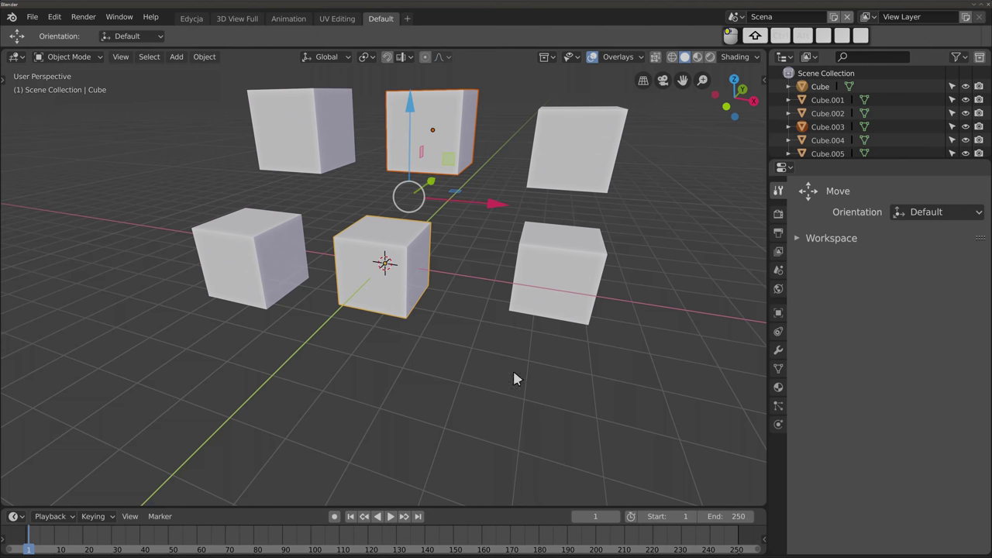
{"action": "left_click", "coordinate": [560, 281], "text": "shift"}
{"action": "left_click", "coordinate": [576, 162], "text": "shift"}
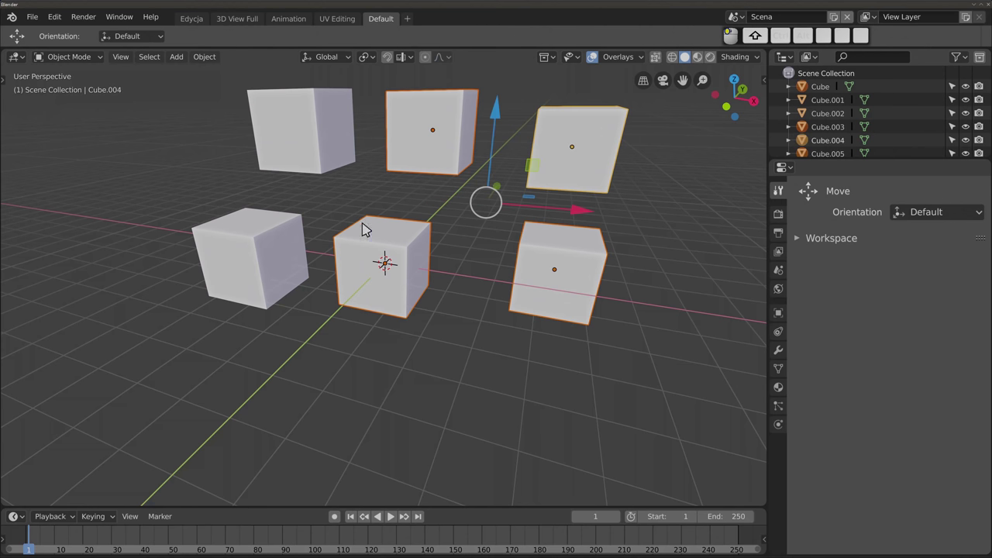
{"action": "left_click", "coordinate": [320, 137], "text": "shift"}
{"action": "left_click", "coordinate": [271, 280], "text": "shift"}
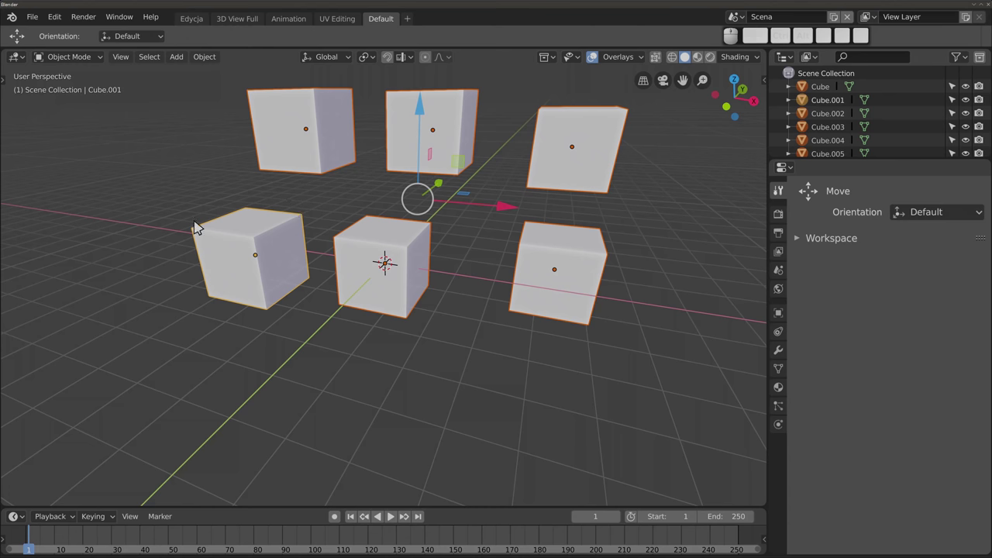
{"action": "middle_click_drag", "start_coordinate": [390, 308], "coordinate": [451, 281]}
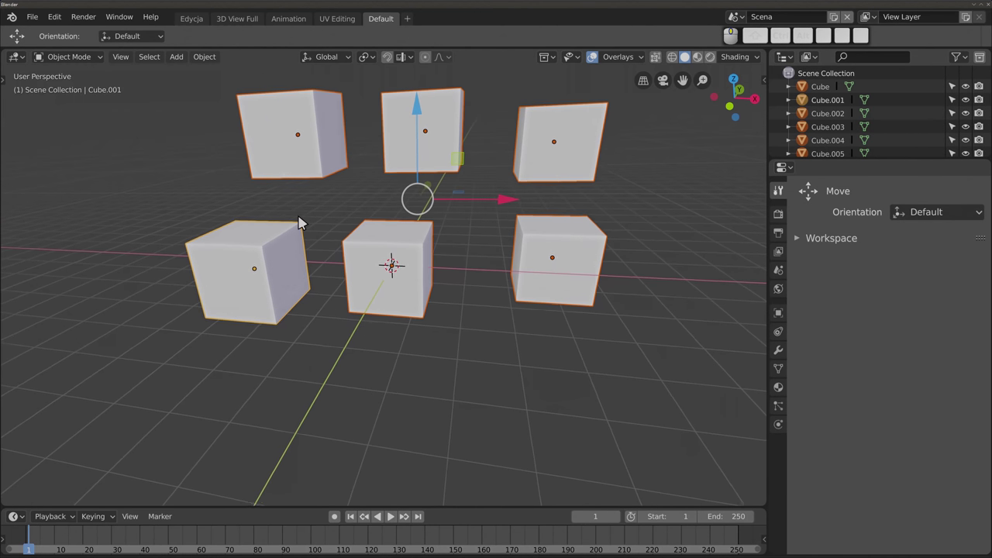
{"action": "middle_click_drag", "start_coordinate": [463, 246], "coordinate": [434, 264]}
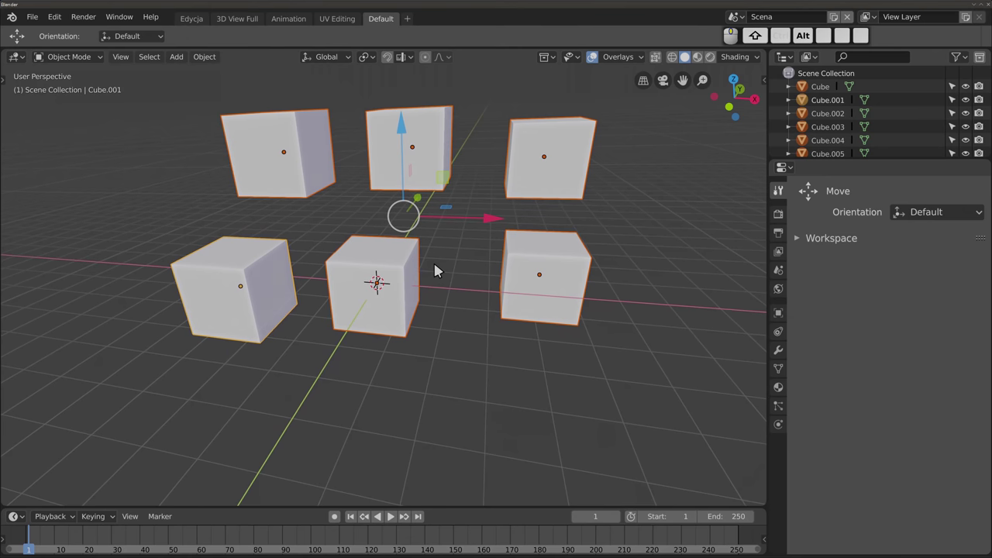
{"action": "key", "text": "alt+z"}
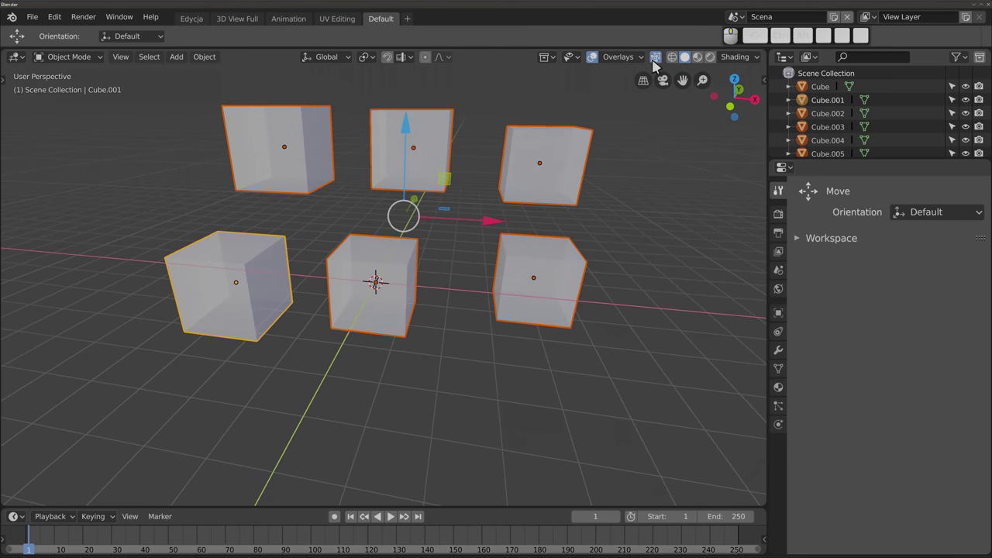
Step: In wireframe display, deselect all and click-select the six cubes one by one
{"action": "left_click", "coordinate": [672, 56]}
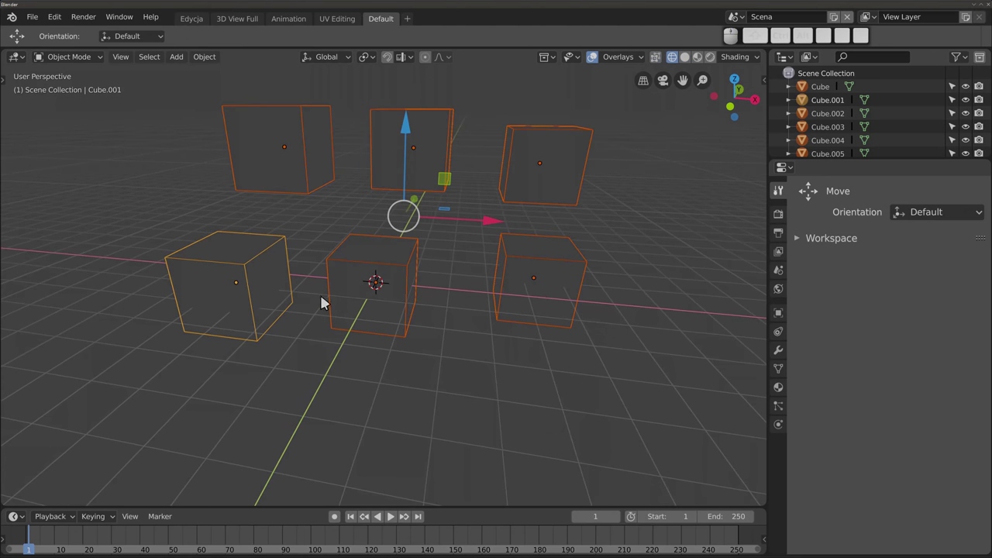
{"action": "key", "text": "alt+a"}
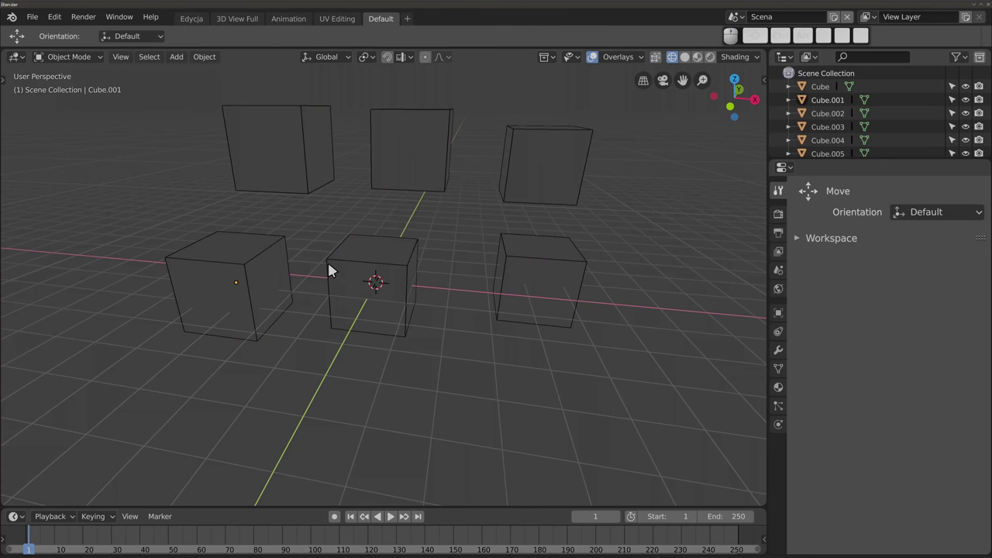
{"action": "left_click", "coordinate": [328, 273]}
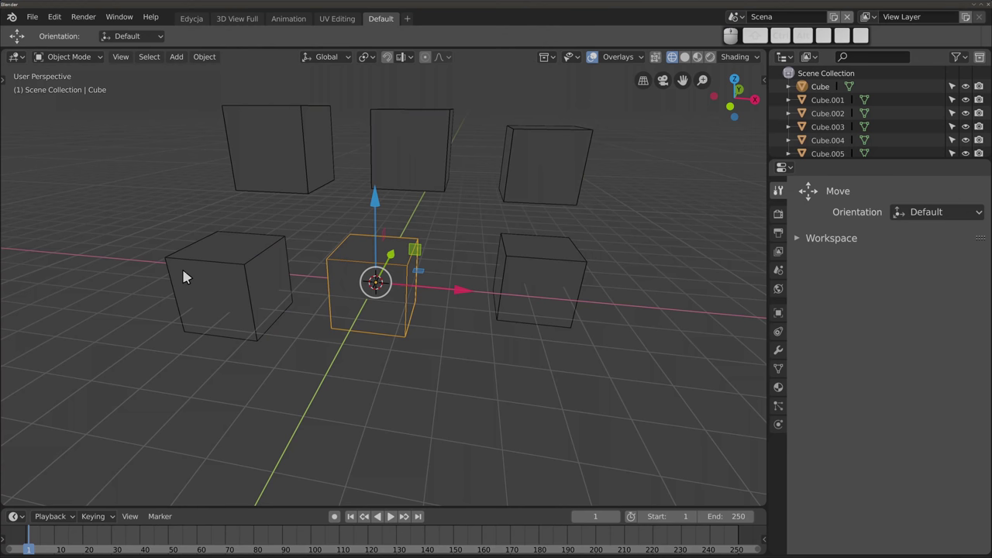
{"action": "left_click", "coordinate": [183, 271]}
{"action": "left_click", "coordinate": [243, 159]}
{"action": "left_click", "coordinate": [420, 138]}
{"action": "left_click", "coordinate": [550, 170]}
{"action": "left_click", "coordinate": [520, 302]}
{"action": "left_click", "coordinate": [348, 285]}
{"action": "left_click", "coordinate": [391, 137]}
{"action": "left_click", "coordinate": [273, 138]}
{"action": "left_click", "coordinate": [209, 289]}
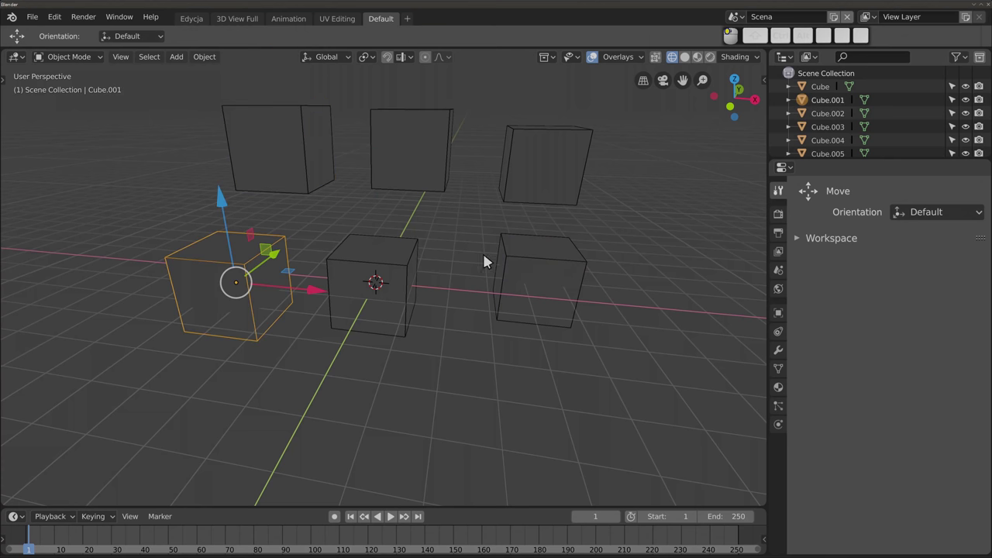
Step: Turn X-ray off, return to solid shading, and zoom out to see all cubes
{"action": "left_click", "coordinate": [655, 59]}
{"action": "left_click", "coordinate": [657, 61]}
{"action": "left_click", "coordinate": [684, 56]}
{"action": "middle_click_drag", "start_coordinate": [343, 244], "coordinate": [364, 259], "text": "shift"}
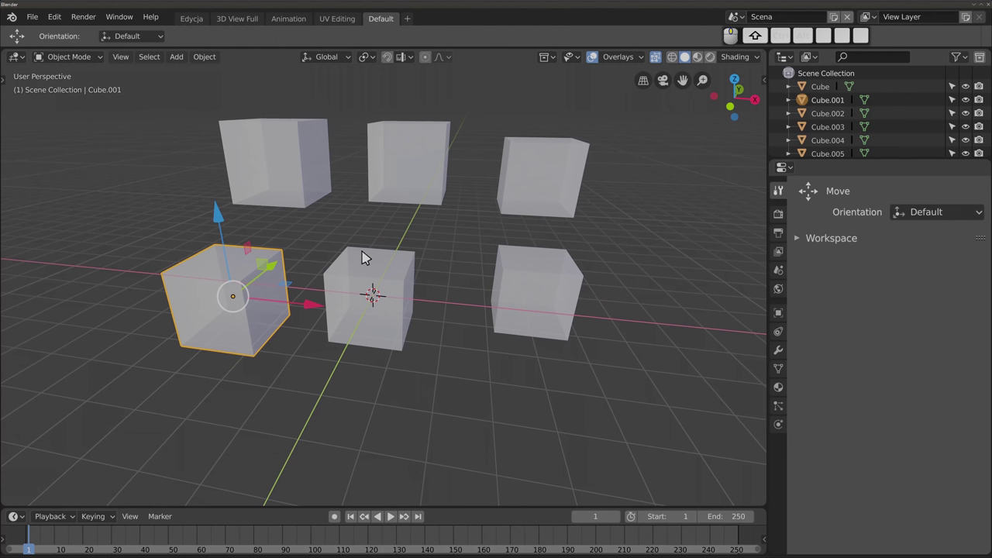
{"action": "left_click", "coordinate": [655, 56]}
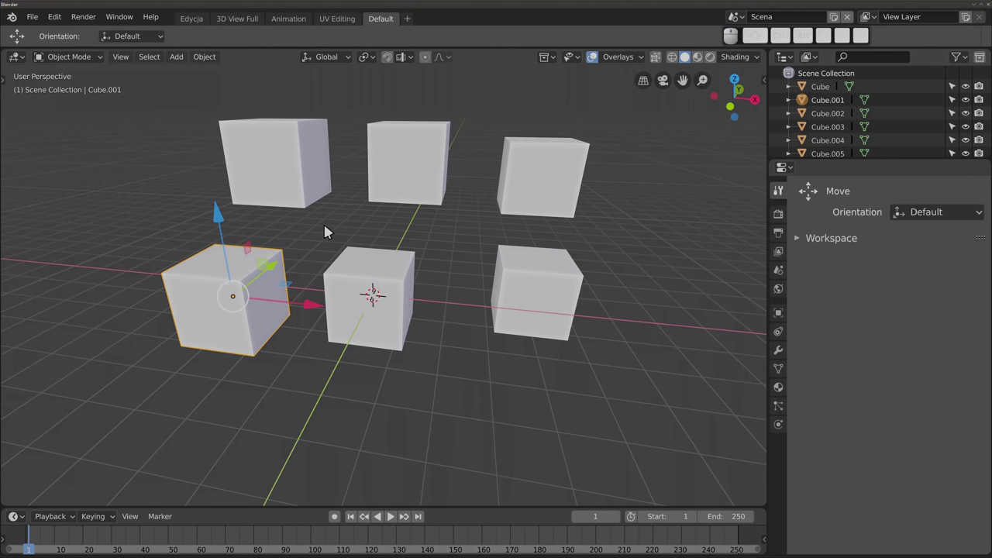
{"action": "scroll", "coordinate": [323, 222], "scroll_direction": "down", "scroll_amount": 2}
{"action": "middle_click_drag", "start_coordinate": [348, 220], "coordinate": [353, 239], "text": "shift"}
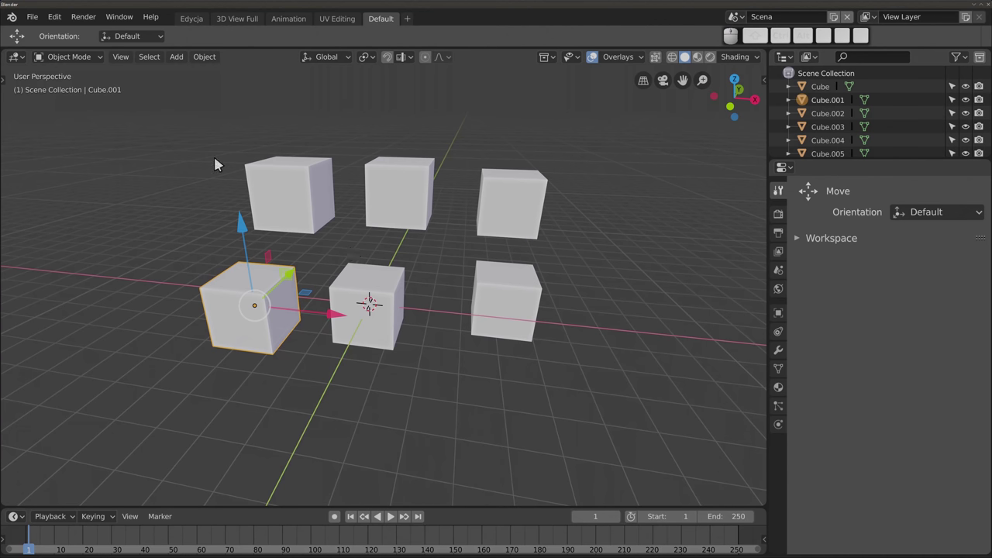
Step: Show the toolbar with T, narrow it to one column, and pick the Select tool
{"action": "key", "text": "t"}
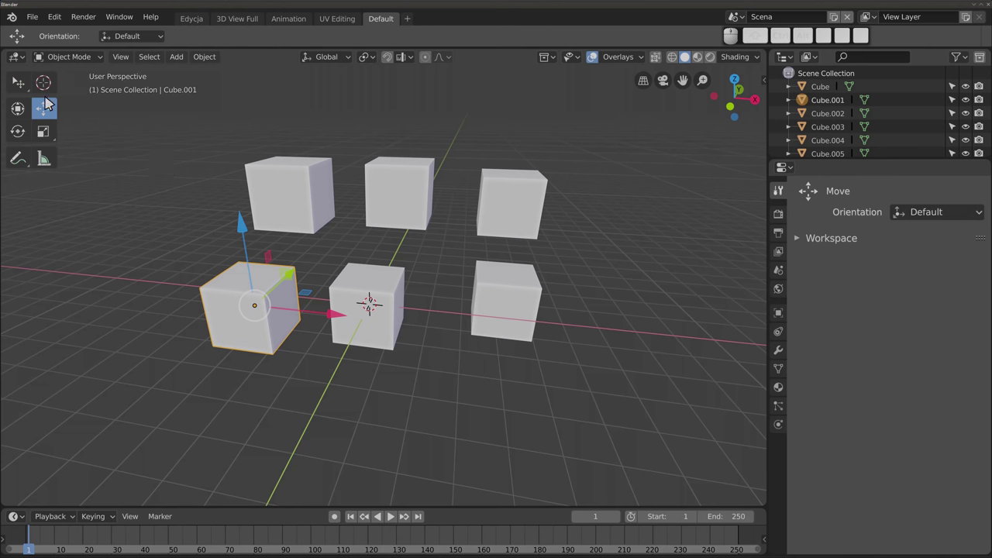
{"action": "middle_click_drag", "start_coordinate": [31, 124], "coordinate": [224, 103], "text": "ctrl"}
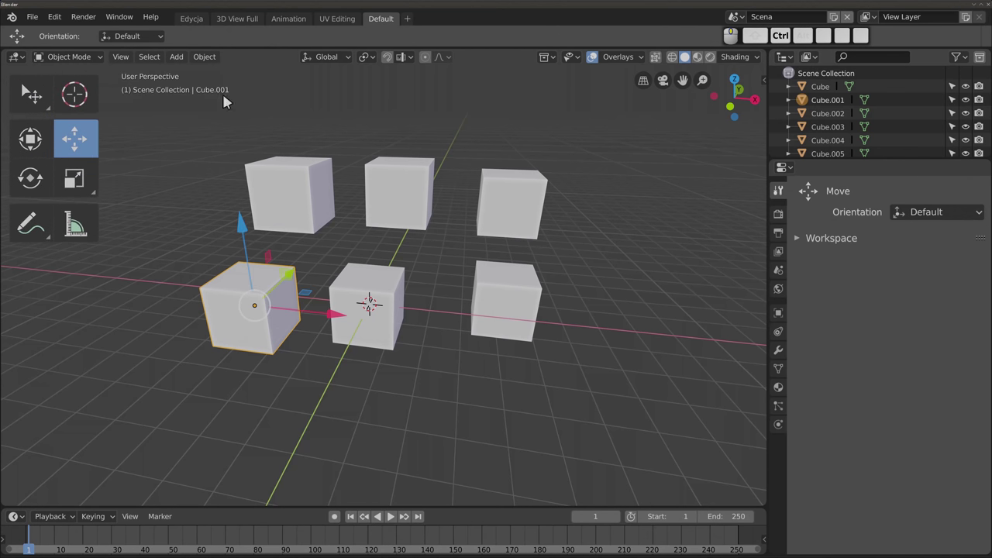
{"action": "left_click_drag", "start_coordinate": [120, 158], "coordinate": [55, 127]}
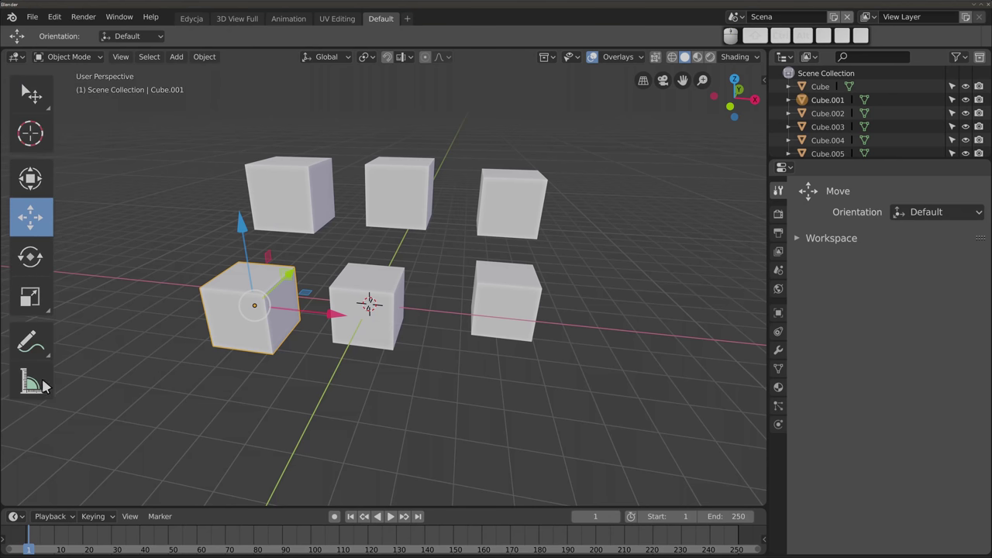
{"action": "left_click", "coordinate": [37, 96]}
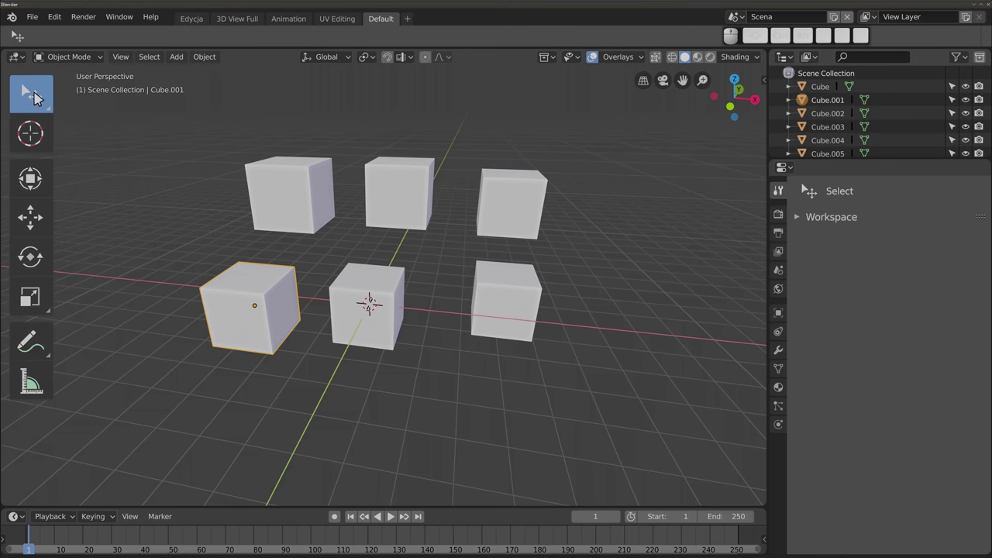
Step: Shift-click all six cubes into the selection, then clear it by clicking empty space
{"action": "left_click", "coordinate": [279, 194]}
{"action": "left_click", "coordinate": [391, 195], "text": "shift"}
{"action": "left_click", "coordinate": [502, 208], "text": "shift"}
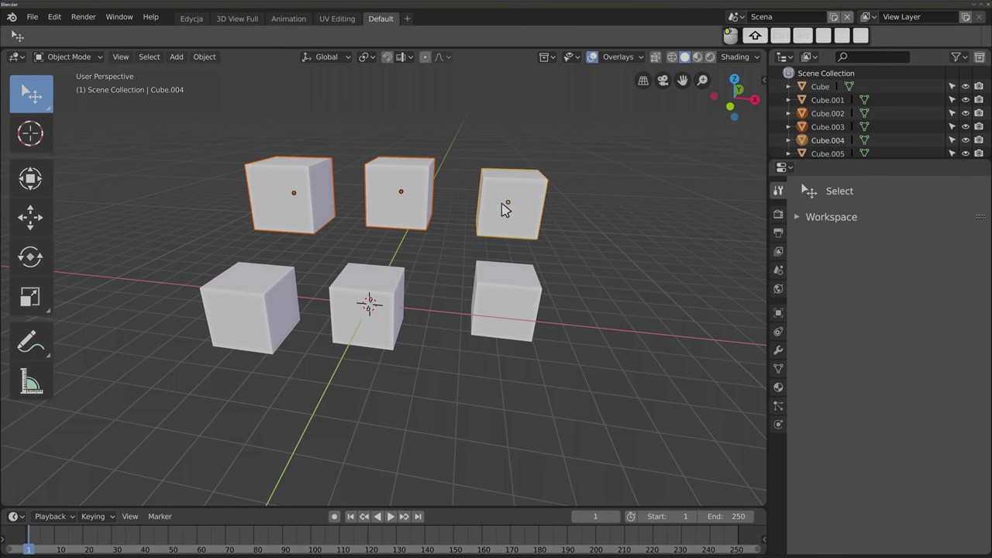
{"action": "left_click", "coordinate": [507, 303], "text": "shift"}
{"action": "left_click", "coordinate": [364, 302], "text": "shift"}
{"action": "left_click", "coordinate": [241, 318], "text": "shift"}
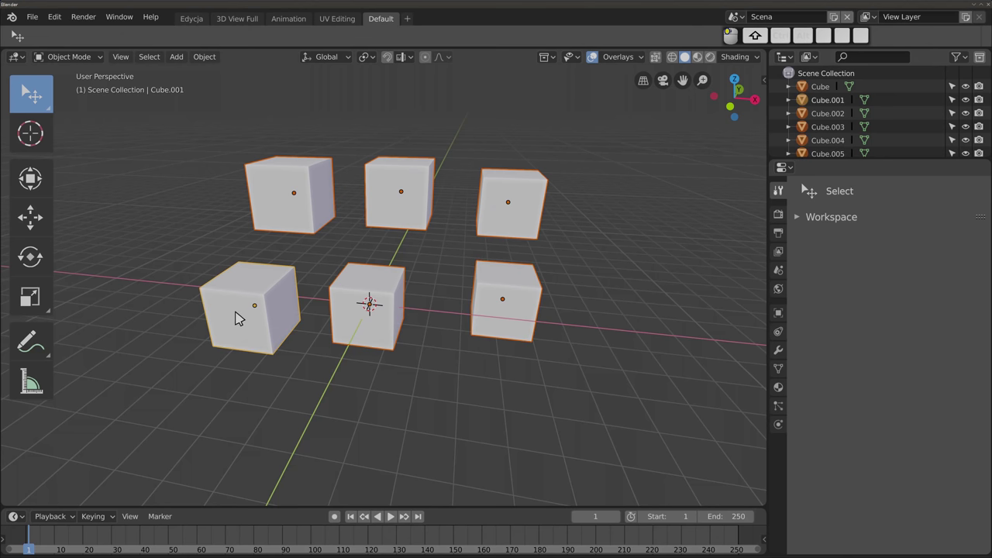
{"action": "left_click", "coordinate": [187, 201]}
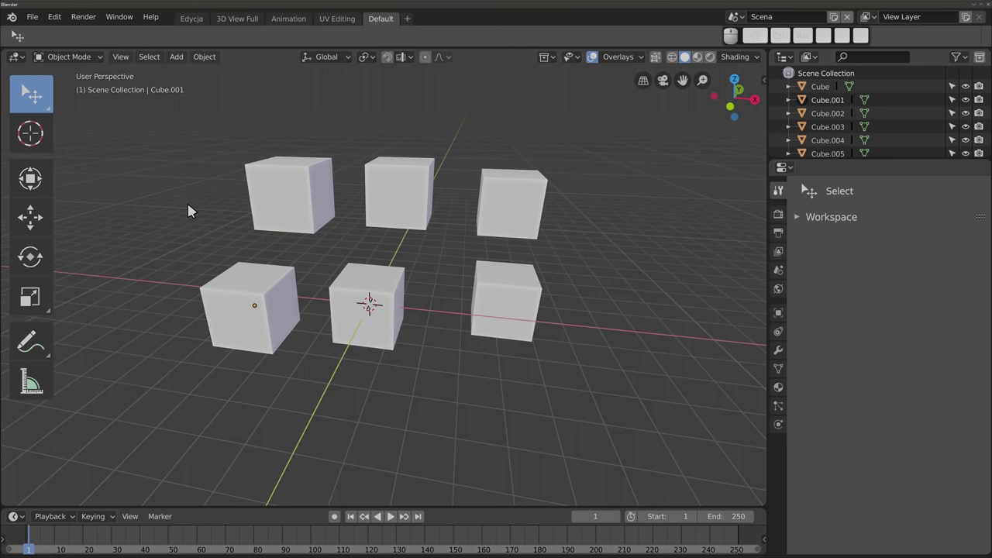
Step: Switch to wireframe via Z, Shift-click all six cubes, then clear the selection
{"action": "key", "text": "z"}
{"action": "left_click", "coordinate": [99, 202]}
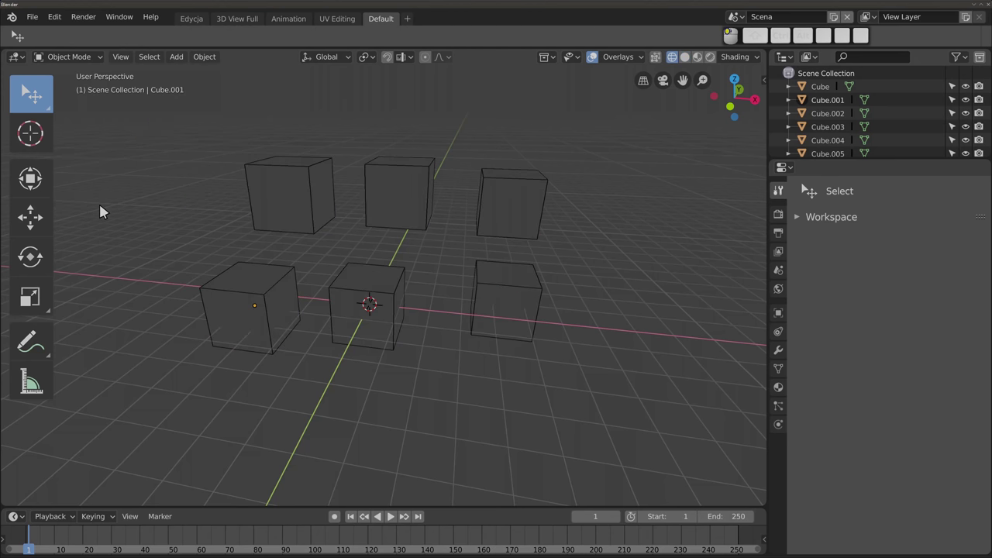
{"action": "left_click", "coordinate": [279, 205]}
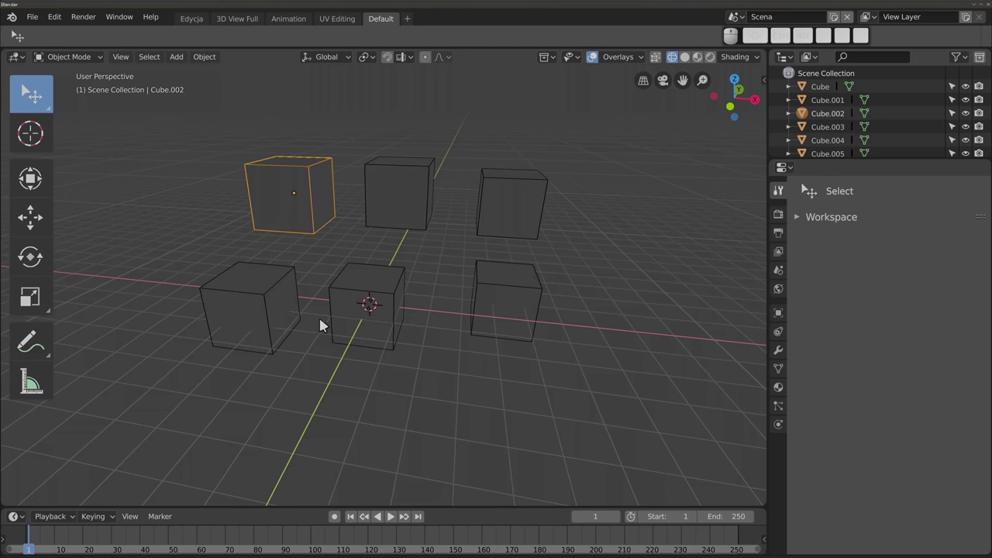
{"action": "left_click", "coordinate": [398, 201], "text": "shift"}
{"action": "left_click", "coordinate": [499, 200], "text": "shift"}
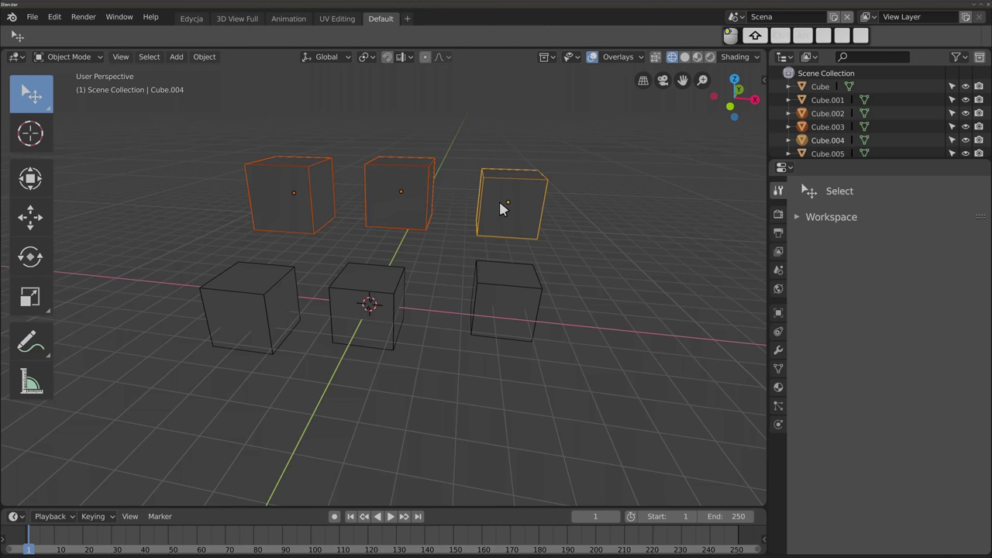
{"action": "left_click", "coordinate": [503, 288], "text": "shift"}
{"action": "left_click", "coordinate": [347, 301], "text": "shift"}
{"action": "left_click", "coordinate": [241, 291], "text": "shift"}
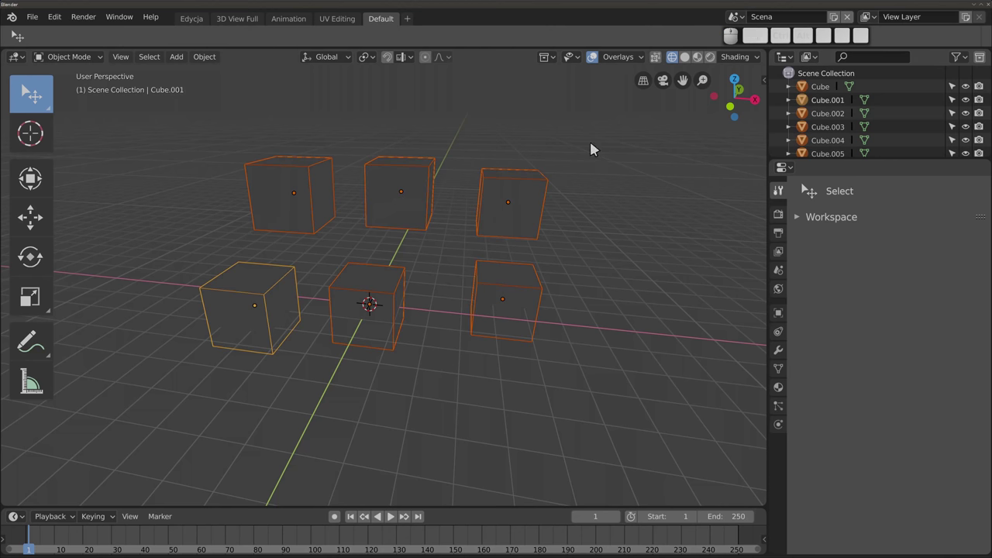
{"action": "left_click", "coordinate": [635, 213]}
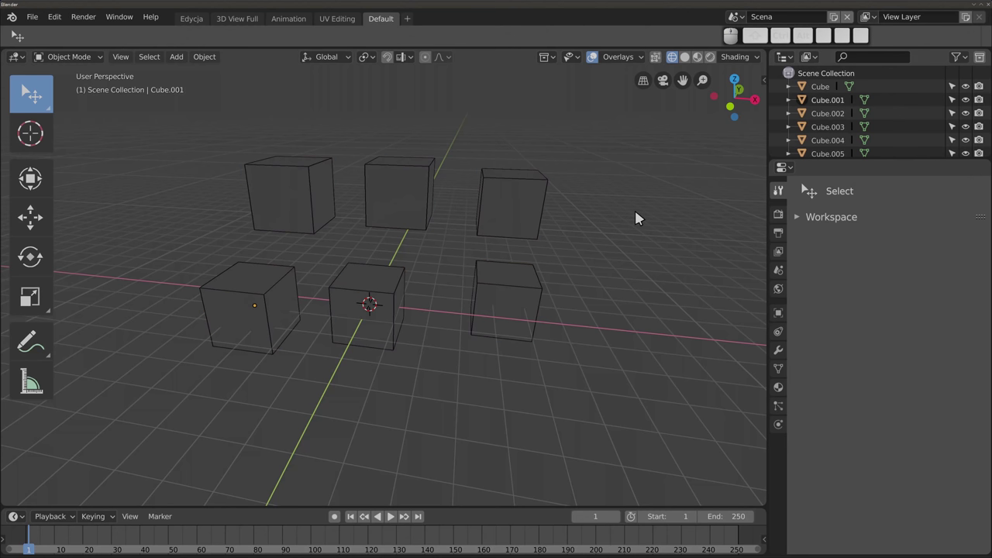
Step: Select all cubes with A, then click to keep only the top-left cube selected
{"action": "key", "text": "a"}
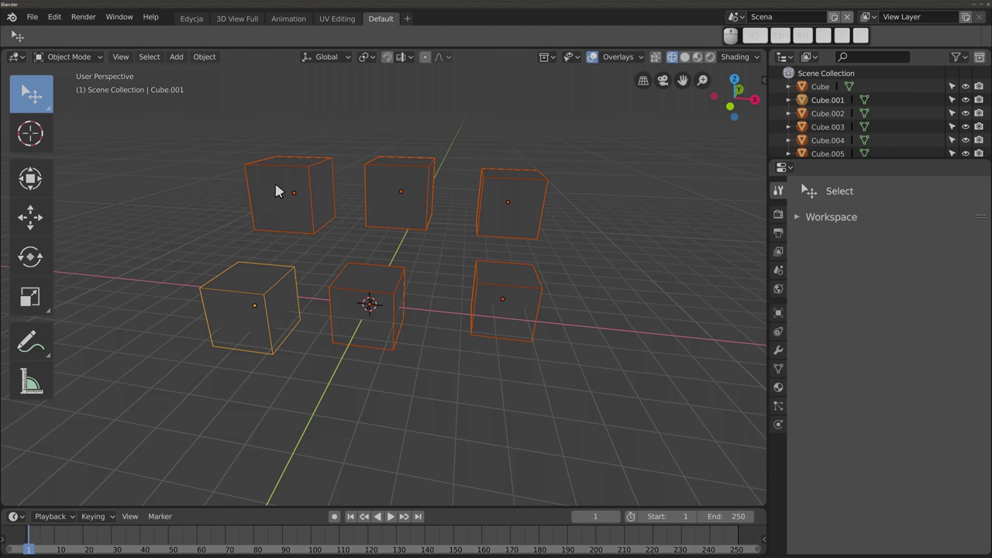
{"action": "left_click", "coordinate": [275, 190]}
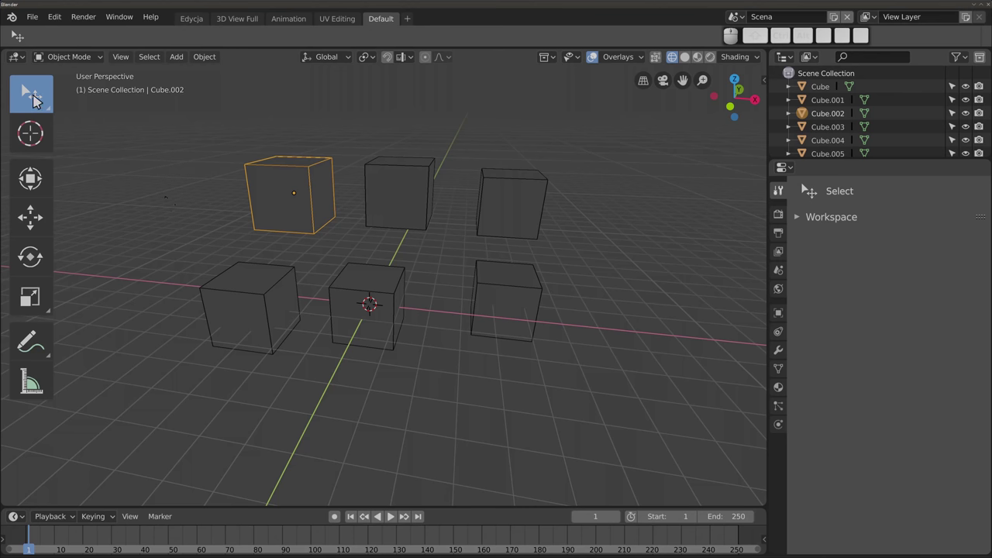
{"action": "left_click", "coordinate": [34, 96]}
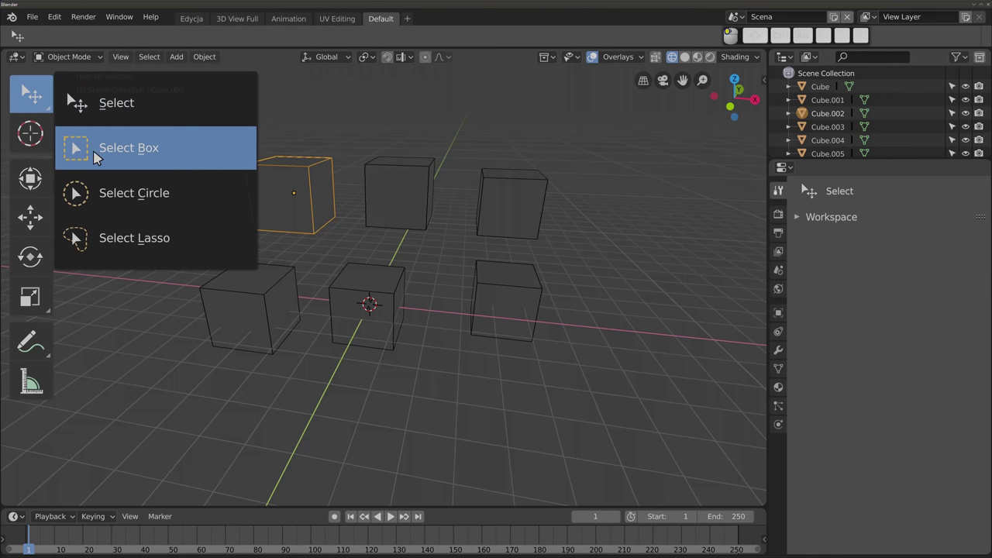
Step: Switch to the Select Box tool and box-select the top and right-hand cubes
{"action": "left_click", "coordinate": [180, 158]}
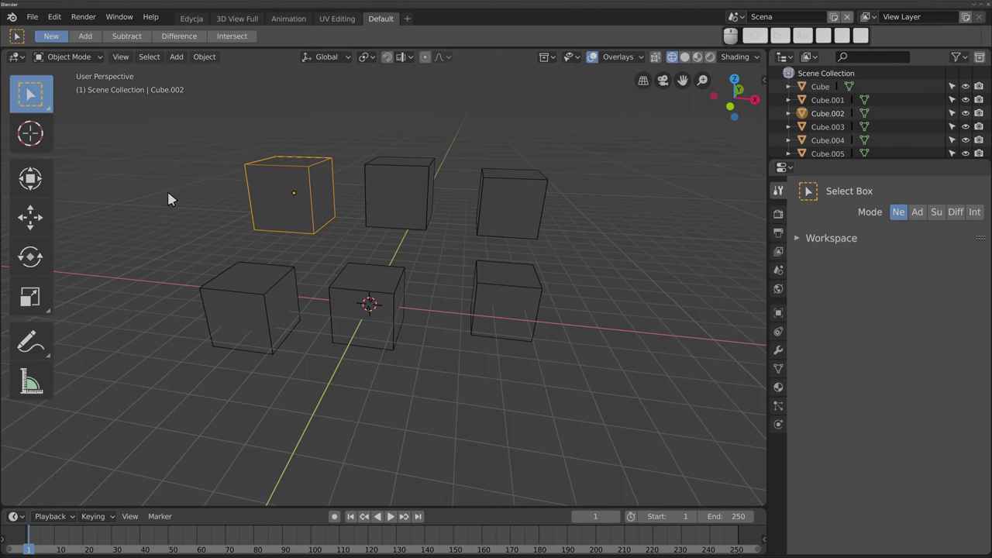
{"action": "key", "text": "b"}
{"action": "mouse_move", "coordinate": [147, 142]}
{"action": "left_mouse_down"}
{"action": "mouse_move", "coordinate": [322, 345]}
{"action": "mouse_move", "coordinate": [321, 373]}
{"action": "left_mouse_up"}
{"action": "key", "text": "b"}
{"action": "left_click_drag", "start_coordinate": [380, 108], "coordinate": [572, 194]}
{"action": "left_click_drag", "start_coordinate": [591, 142], "coordinate": [532, 280]}
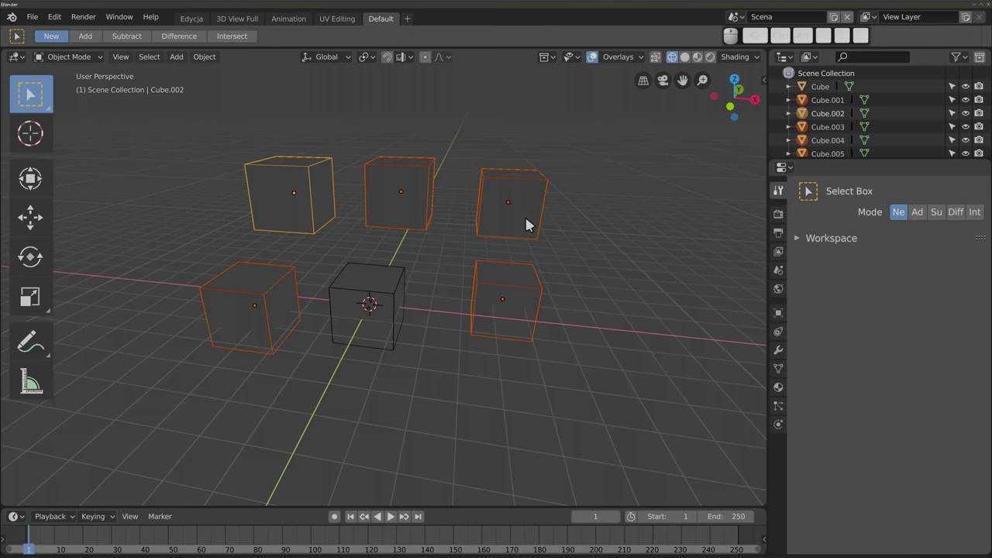
Step: Deselect all with Alt+A, then drag one box around all six cubes
{"action": "key", "text": "alt+a"}
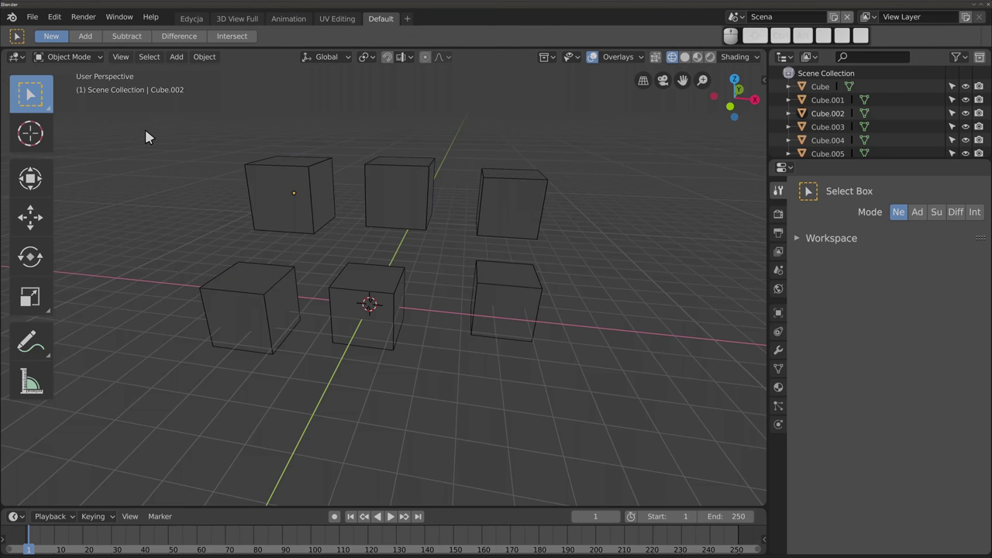
{"action": "left_click_drag", "start_coordinate": [139, 122], "coordinate": [653, 394]}
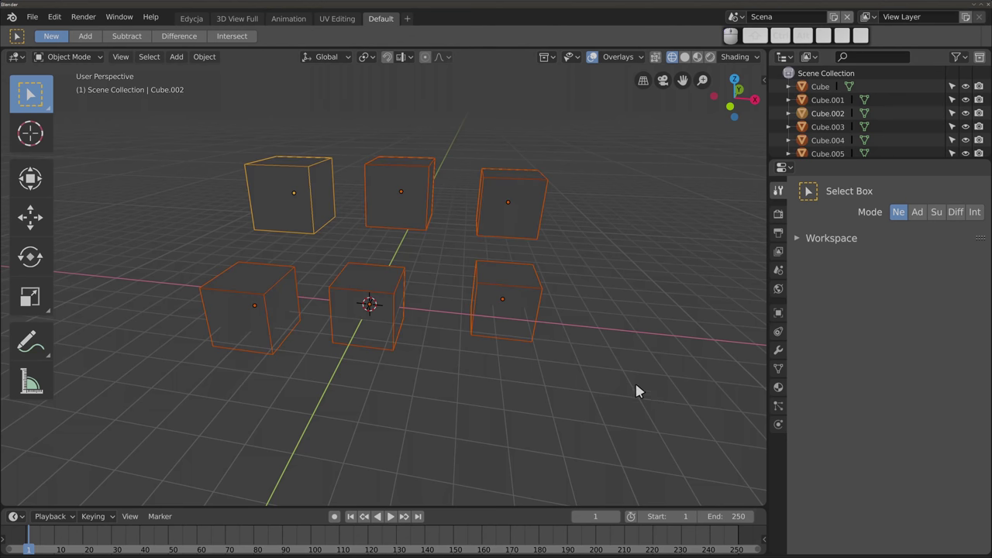
{"action": "scroll", "coordinate": [419, 255], "scroll_direction": "down", "scroll_amount": 3}
{"action": "scroll", "coordinate": [417, 249], "scroll_direction": "down", "scroll_amount": 2}
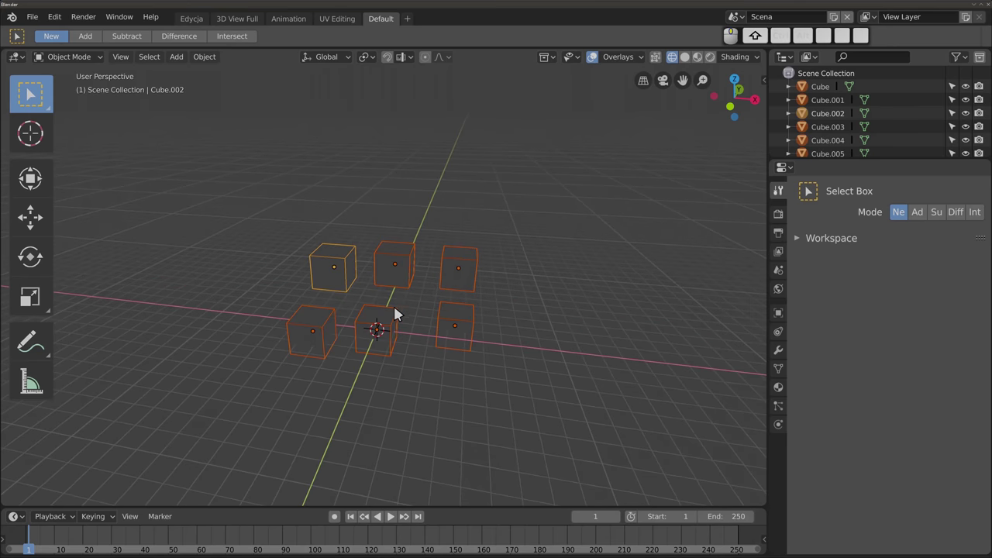
Step: Duplicate the six-cube set four times with Shift+D, deselect, and switch to solid shading
{"action": "key", "text": "shift+d"}
{"action": "left_click", "coordinate": [272, 179]}
{"action": "key", "text": "shift+d"}
{"action": "left_click", "coordinate": [434, 220]}
{"action": "key", "text": "shift+d"}
{"action": "left_click", "coordinate": [177, 321]}
{"action": "key", "text": "shift+d"}
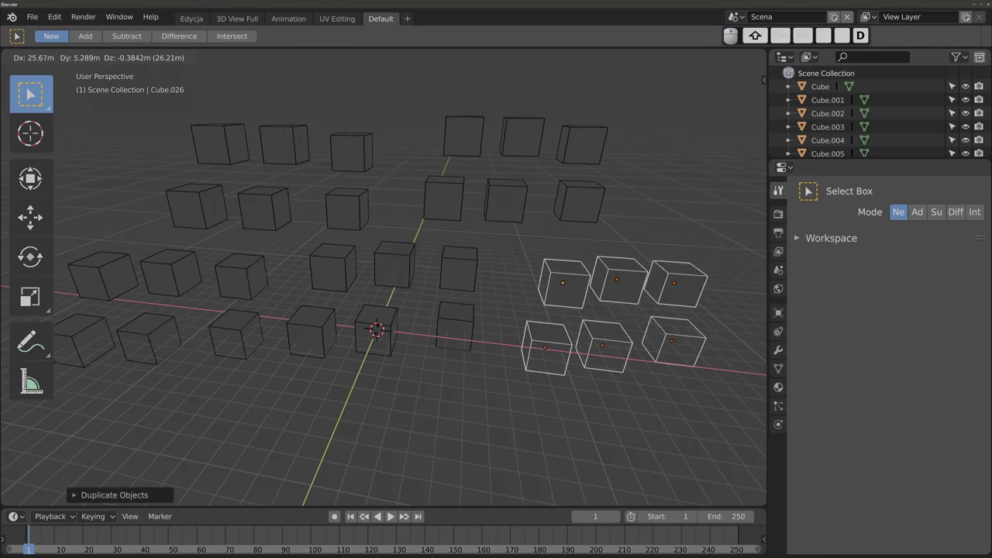
{"action": "left_click", "coordinate": [388, 267]}
{"action": "left_click", "coordinate": [494, 356]}
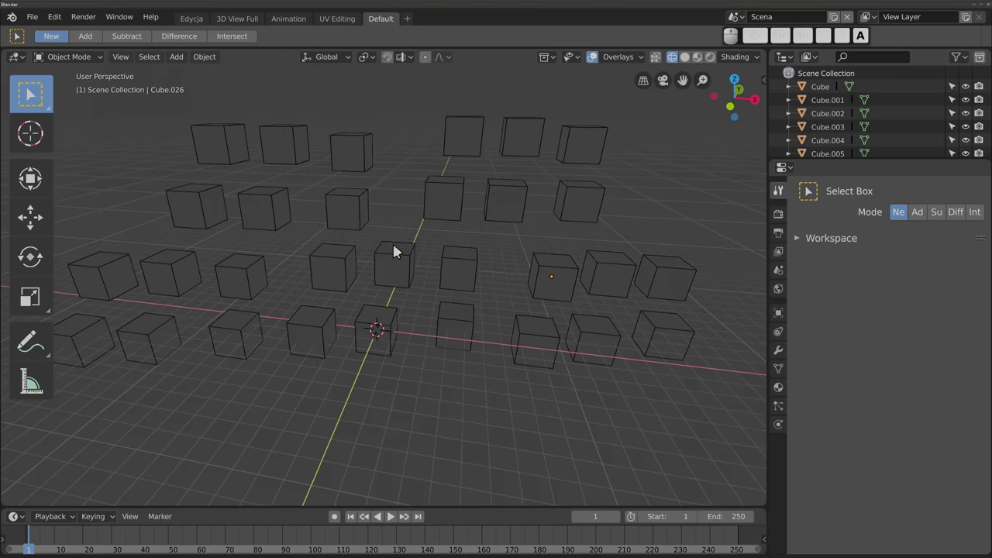
{"action": "key", "text": "z"}
{"action": "mouse_move", "coordinate": [322, 243]}
{"action": "middle_mouse_down"}
{"action": "mouse_move", "coordinate": [382, 245]}
{"action": "mouse_move", "coordinate": [324, 222]}
{"action": "mouse_move", "coordinate": [342, 259]}
{"action": "middle_mouse_up"}
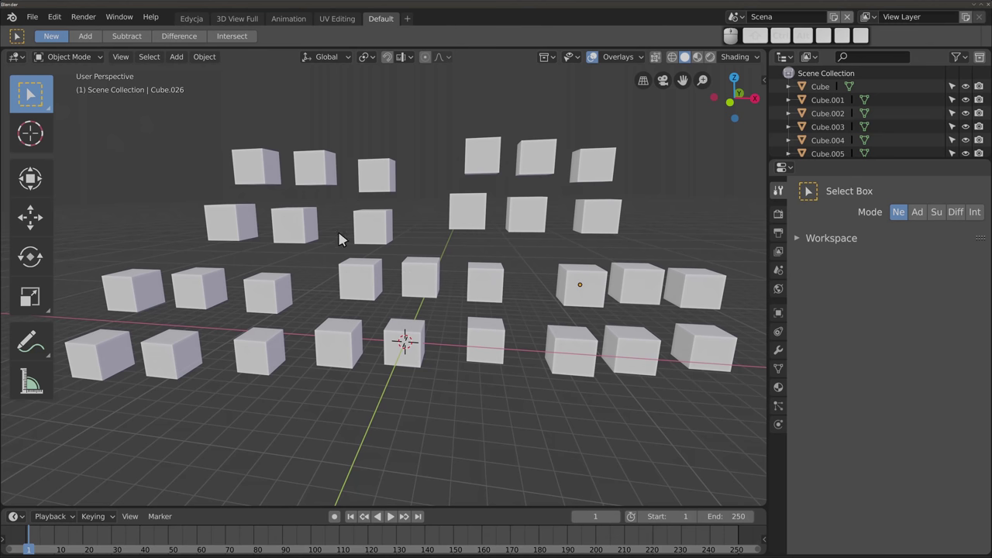
Step: Box-select about twenty upper-left cubes, switch to wireframe, and deselect the middle columns
{"action": "left_click_drag", "start_coordinate": [219, 116], "coordinate": [521, 386]}
{"action": "key", "text": "z"}
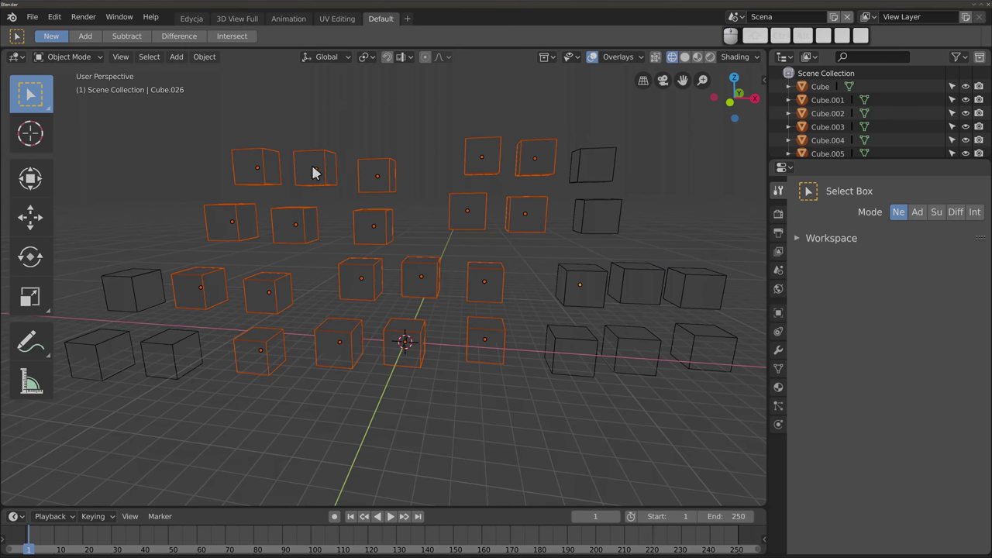
{"action": "key", "text": "b"}
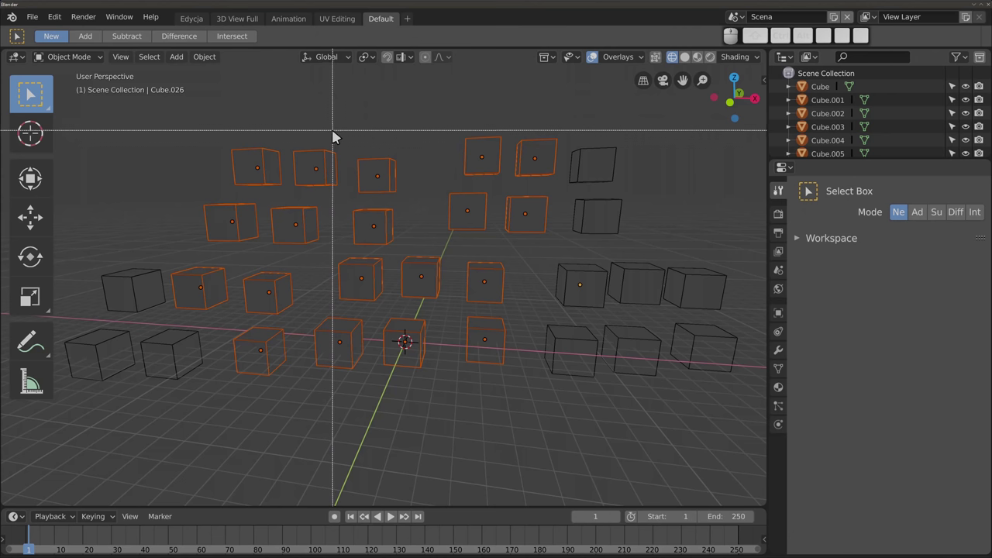
{"action": "key", "text": "Escape"}
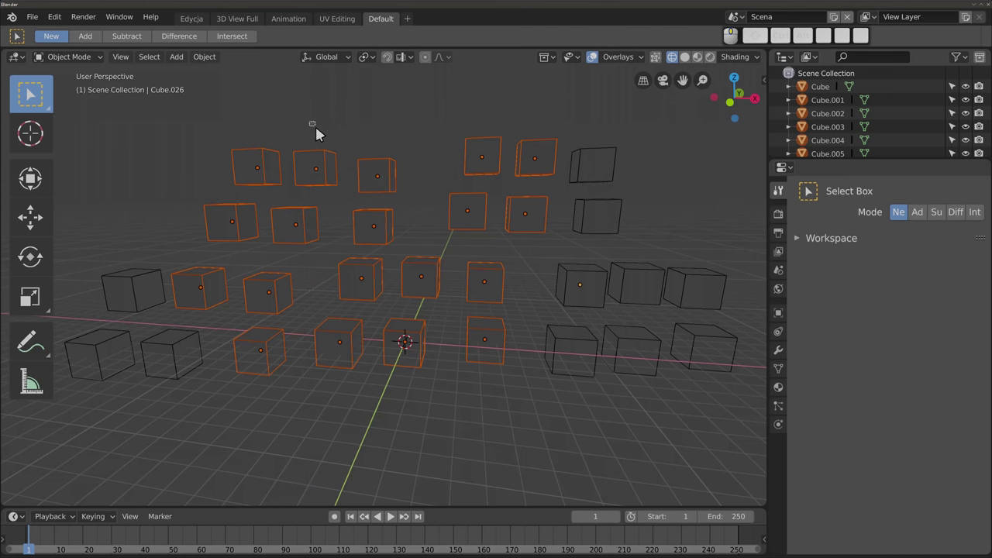
{"action": "mouse_move", "coordinate": [340, 169]}
{"action": "left_mouse_down"}
{"action": "mouse_move", "coordinate": [446, 380]}
{"action": "mouse_move", "coordinate": [443, 414]}
{"action": "left_mouse_up"}
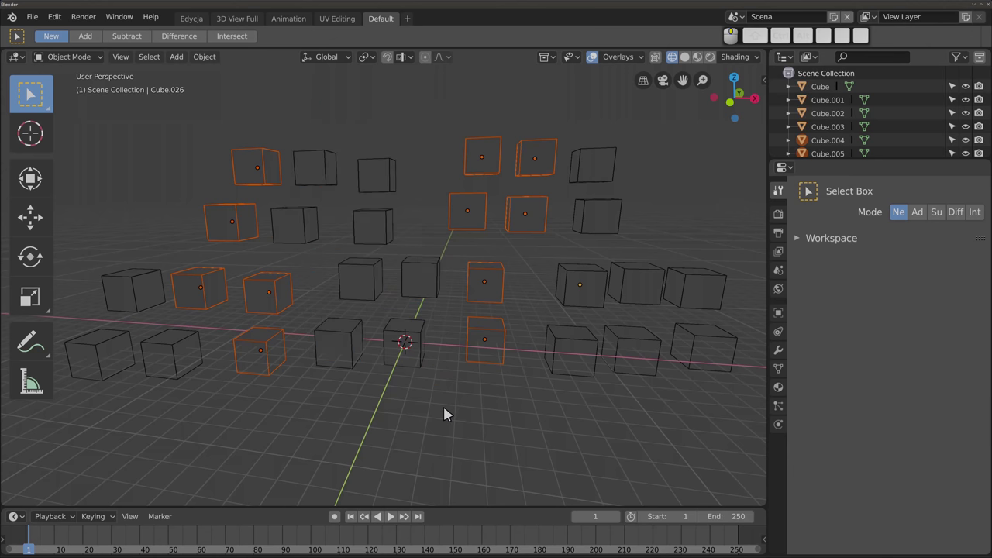
Step: Box-deselect the top-left two, lower-left three, upper-right four, and remaining lower cubes
{"action": "key", "text": "b"}
{"action": "left_click_drag", "start_coordinate": [190, 144], "coordinate": [224, 252], "text": "shift"}
{"action": "key", "text": "b"}
{"action": "left_click_drag", "start_coordinate": [163, 230], "coordinate": [311, 392], "text": "shift"}
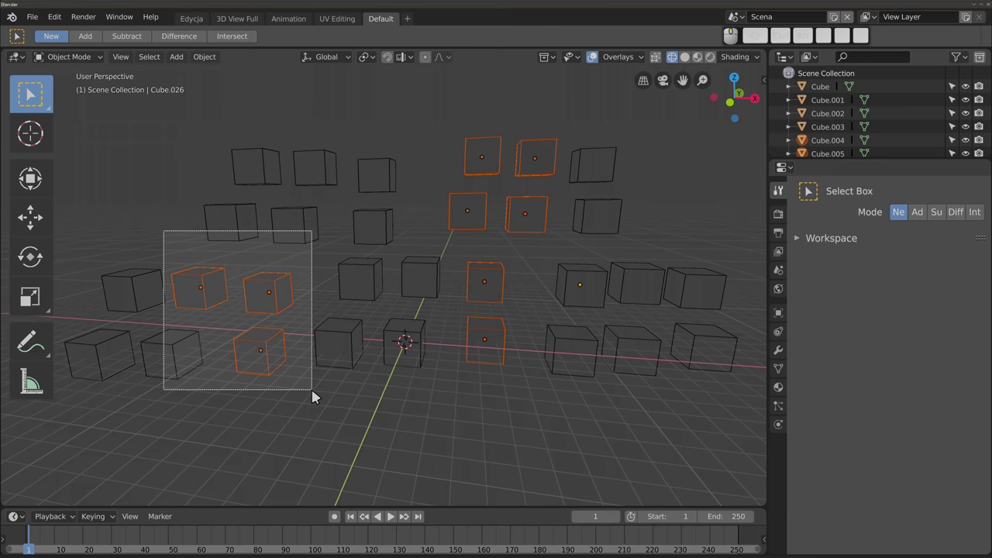
{"action": "key", "text": "b"}
{"action": "left_click_drag", "start_coordinate": [431, 108], "coordinate": [564, 264]}
{"action": "key", "text": "b"}
{"action": "left_click_drag", "start_coordinate": [387, 182], "coordinate": [499, 366], "text": "shift"}
Step: Box-select the left block, trim and extend it with Ctrl/Shift boxes, ending with none selected
{"action": "key", "text": "b"}
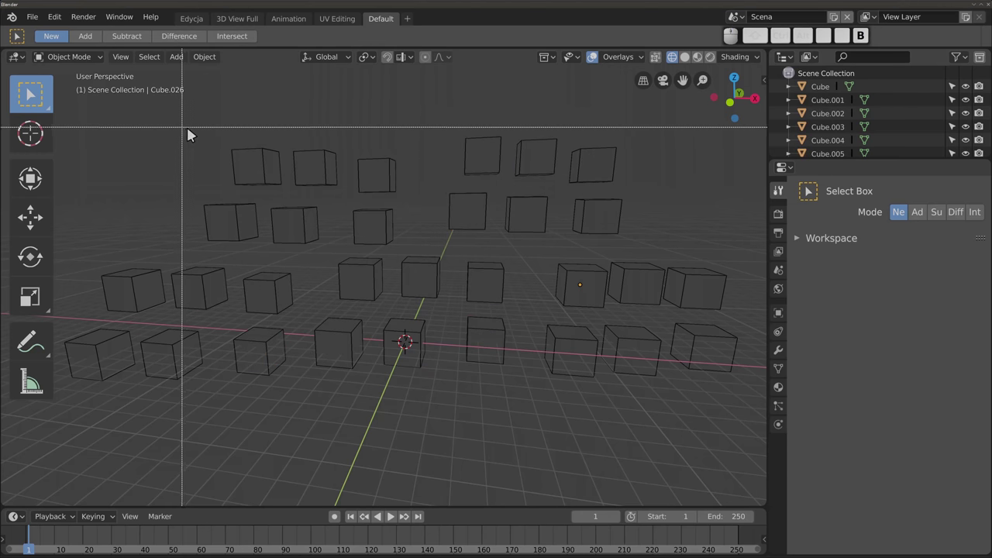
{"action": "left_click_drag", "start_coordinate": [223, 146], "coordinate": [491, 393]}
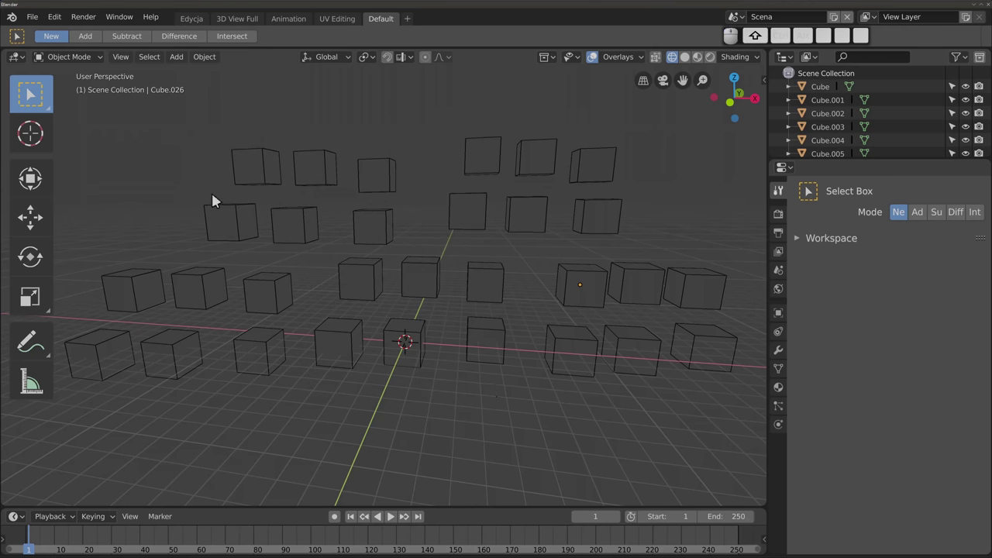
{"action": "left_click_drag", "start_coordinate": [180, 107], "coordinate": [459, 373]}
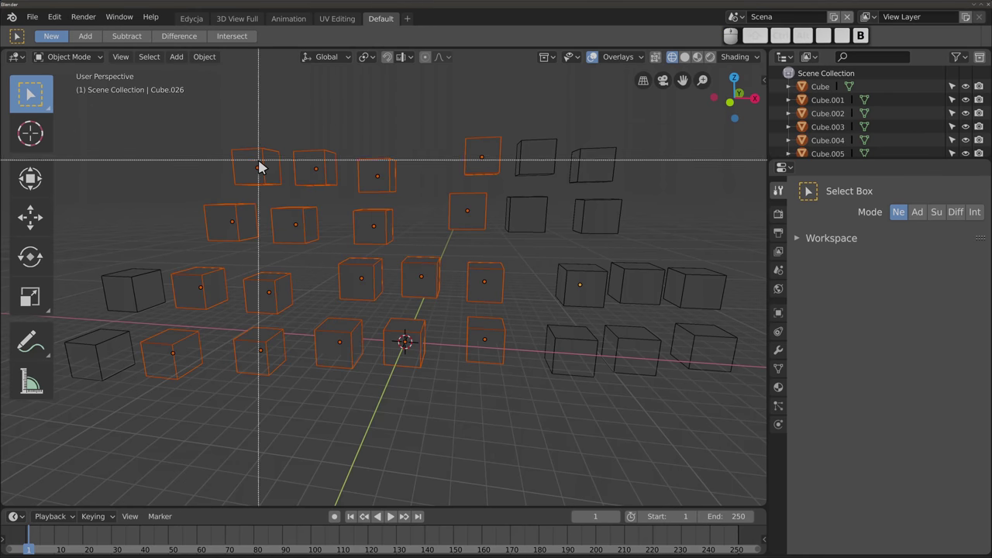
{"action": "left_click_drag", "start_coordinate": [238, 142], "coordinate": [396, 314], "text": "ctrl"}
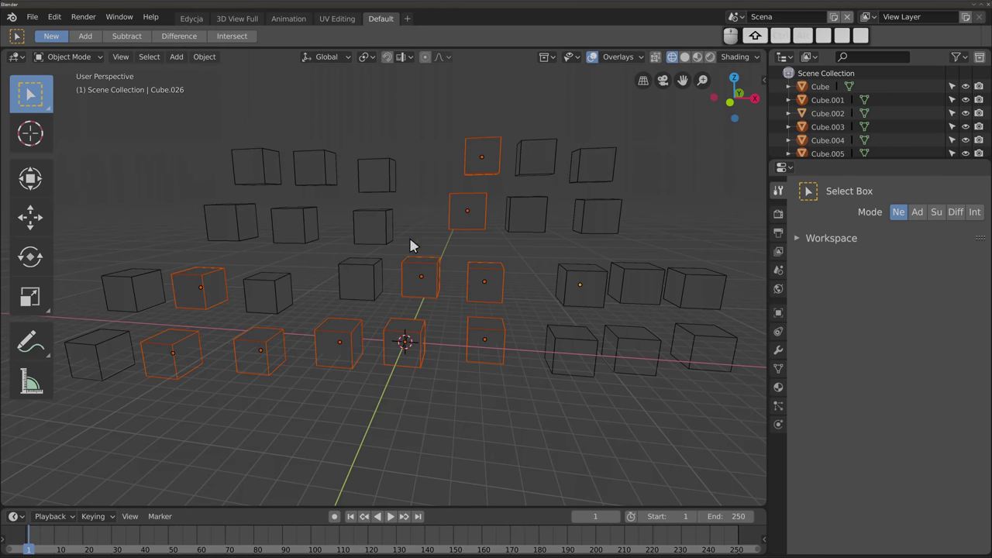
{"action": "left_click_drag", "start_coordinate": [423, 130], "coordinate": [509, 318], "text": "ctrl"}
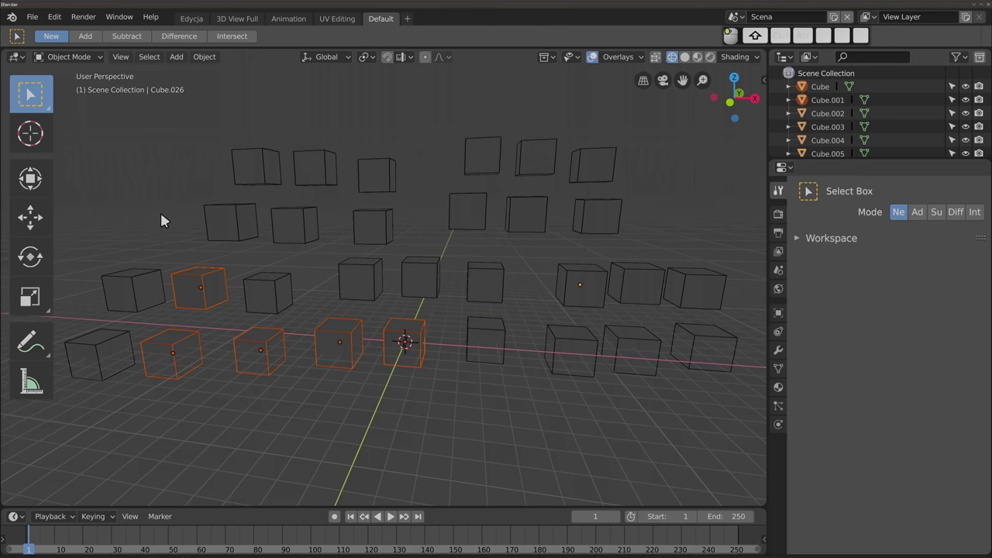
{"action": "left_click_drag", "start_coordinate": [149, 251], "coordinate": [358, 394], "text": "shift"}
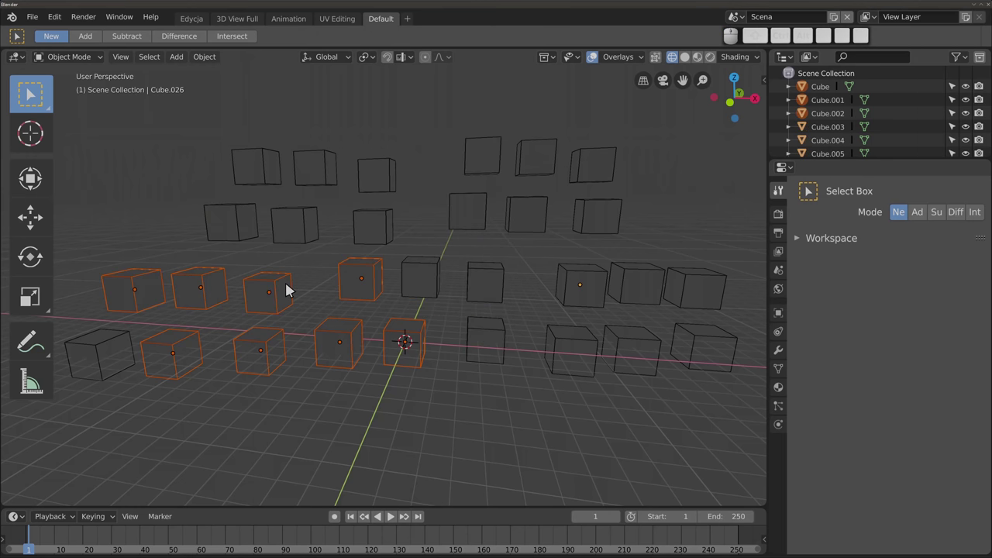
{"action": "left_click_drag", "start_coordinate": [193, 148], "coordinate": [396, 397], "text": "ctrl"}
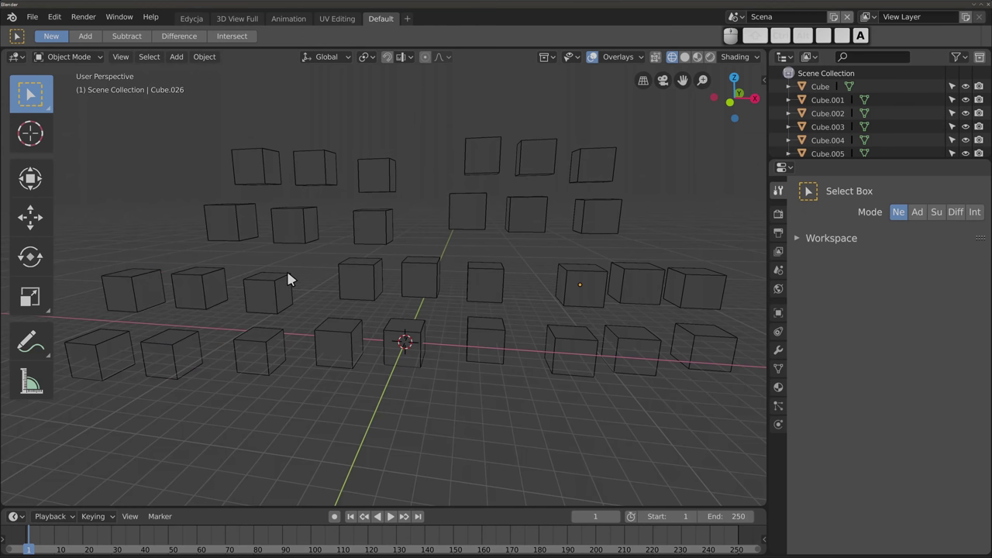
{"action": "left_click", "coordinate": [35, 96]}
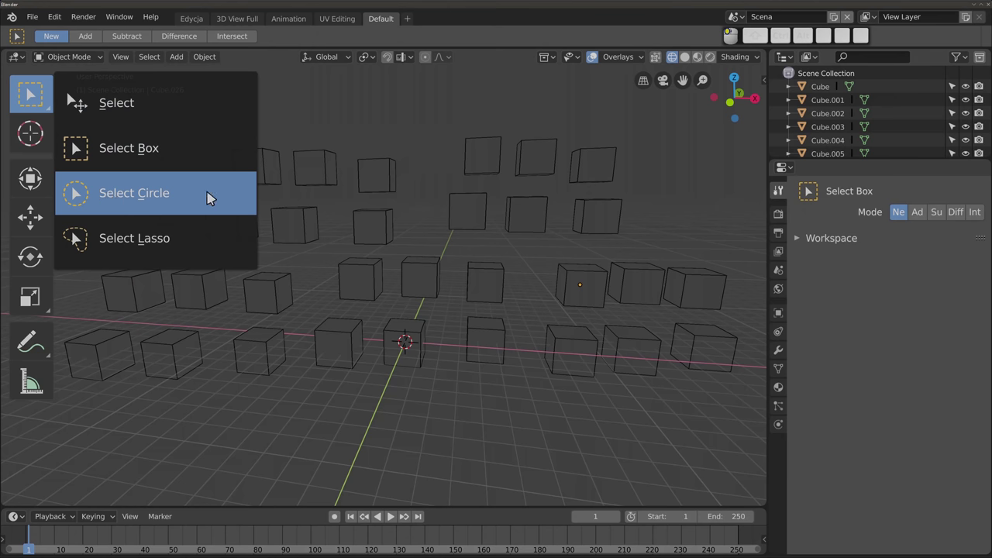
Step: Switch to Select Circle from the toolbar flyout and set its radius to 188
{"action": "left_click", "coordinate": [111, 202]}
{"action": "left_click", "coordinate": [42, 99]}
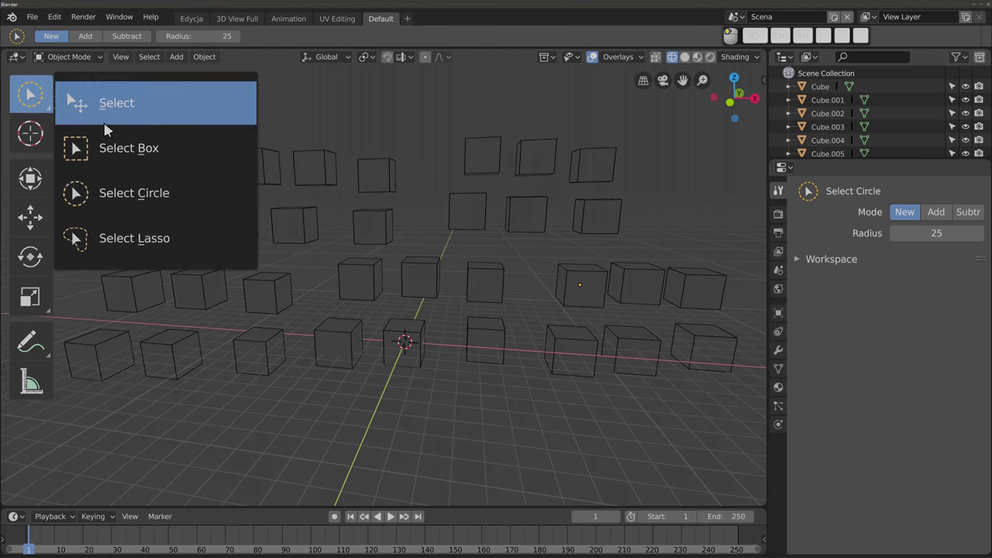
{"action": "left_click", "coordinate": [192, 193]}
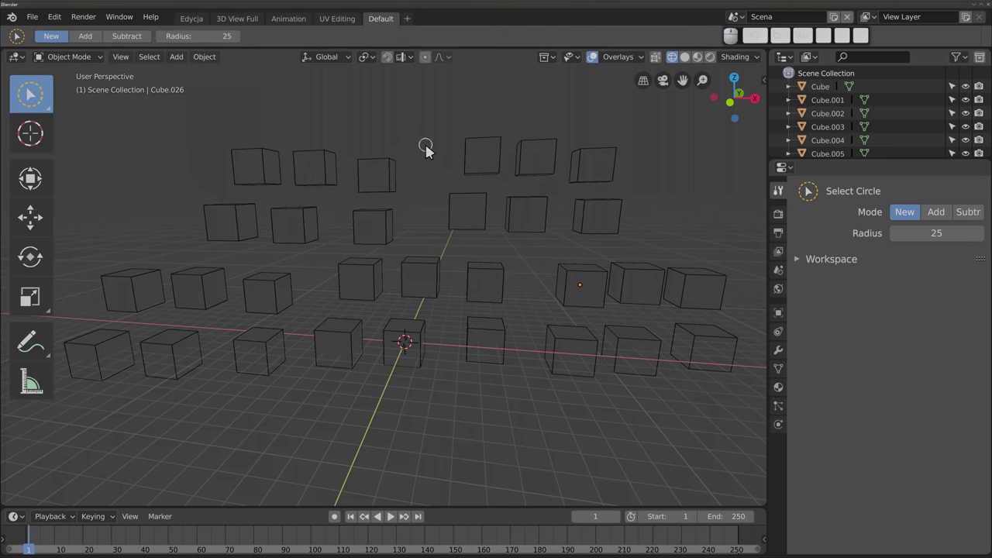
{"action": "left_click", "coordinate": [778, 214]}
{"action": "left_click", "coordinate": [778, 189]}
{"action": "left_click_drag", "start_coordinate": [915, 232], "coordinate": [961, 232]}
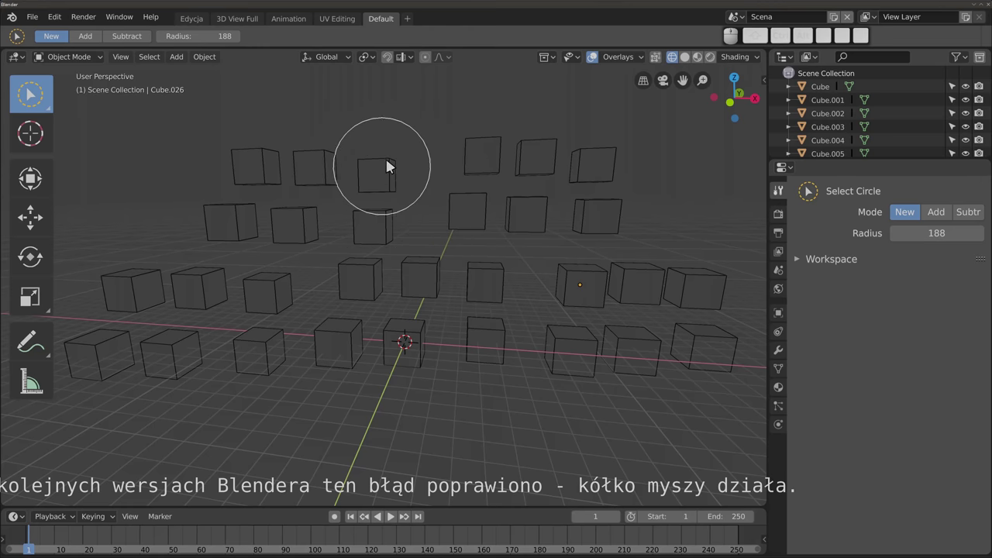
Step: Toggle solid shading to inspect the grid, then circle-select five left-side cubes in wireframe
{"action": "scroll", "coordinate": [438, 188], "scroll_direction": "up", "scroll_amount": 5}
{"action": "scroll", "coordinate": [439, 191], "scroll_direction": "down", "scroll_amount": 5}
{"action": "scroll", "coordinate": [436, 209], "scroll_direction": "up", "scroll_amount": 1}
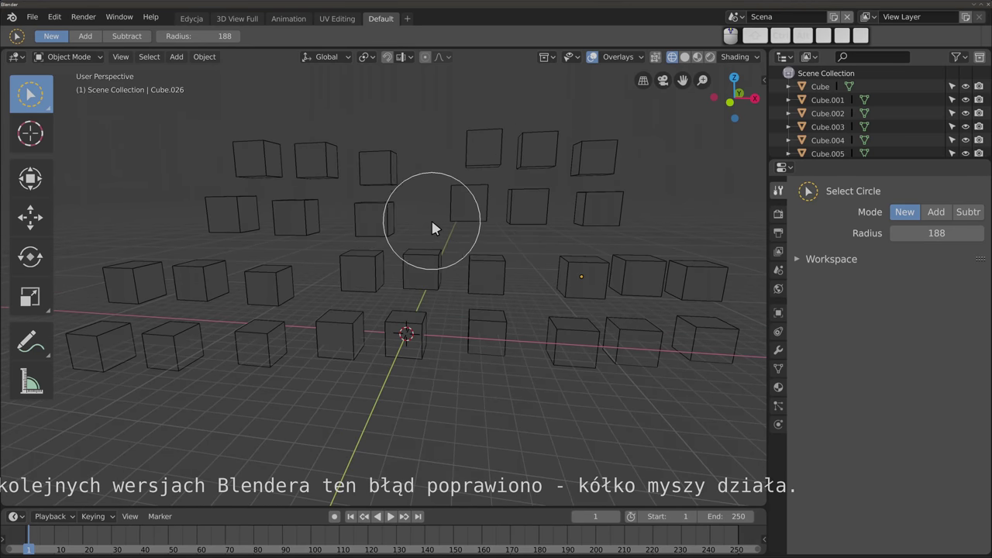
{"action": "key", "text": "z"}
{"action": "scroll", "coordinate": [430, 229], "scroll_direction": "up", "scroll_amount": 4}
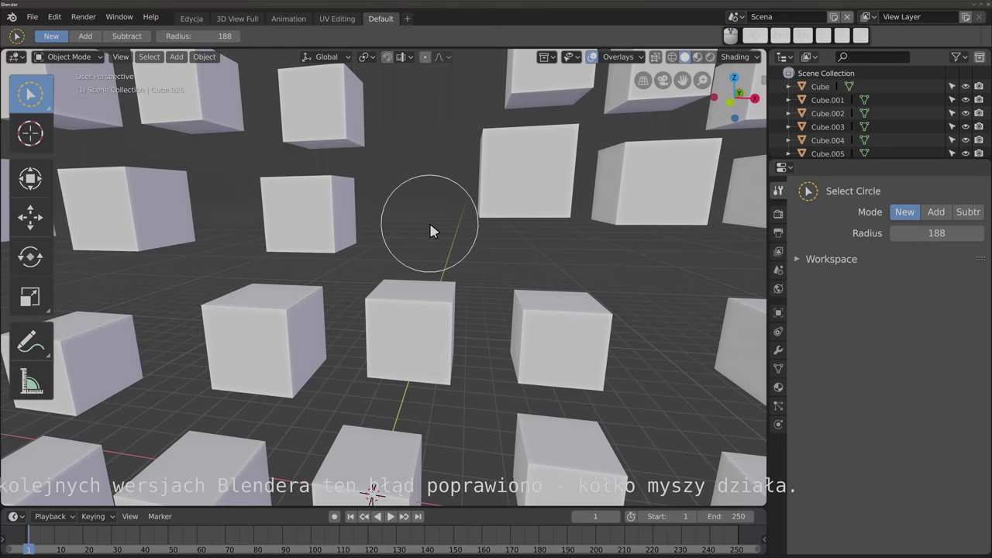
{"action": "scroll", "coordinate": [431, 229], "scroll_direction": "down", "scroll_amount": 5}
{"action": "scroll", "coordinate": [431, 231], "scroll_direction": "down", "scroll_amount": 1}
{"action": "middle_click_drag", "start_coordinate": [431, 225], "coordinate": [402, 183]}
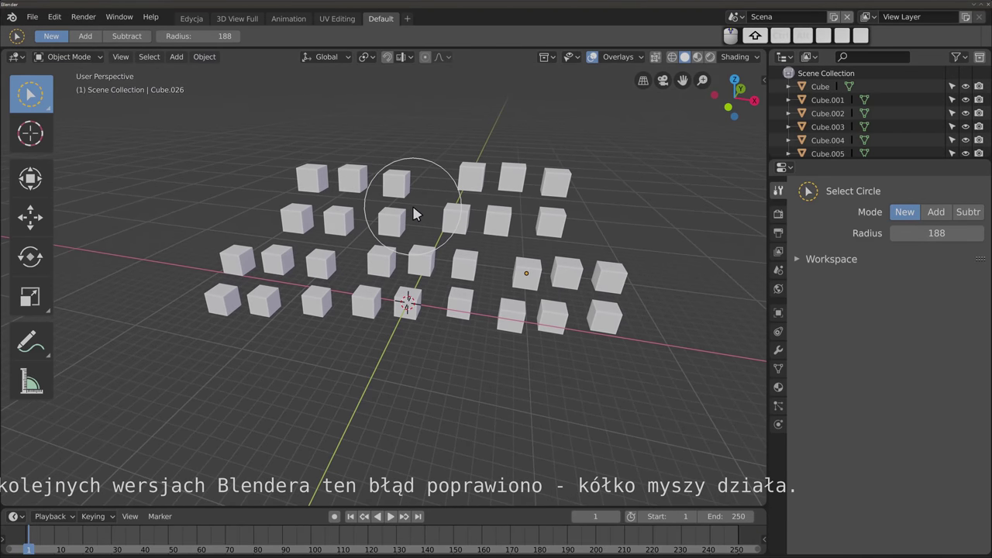
{"action": "key", "text": "ctrl"}
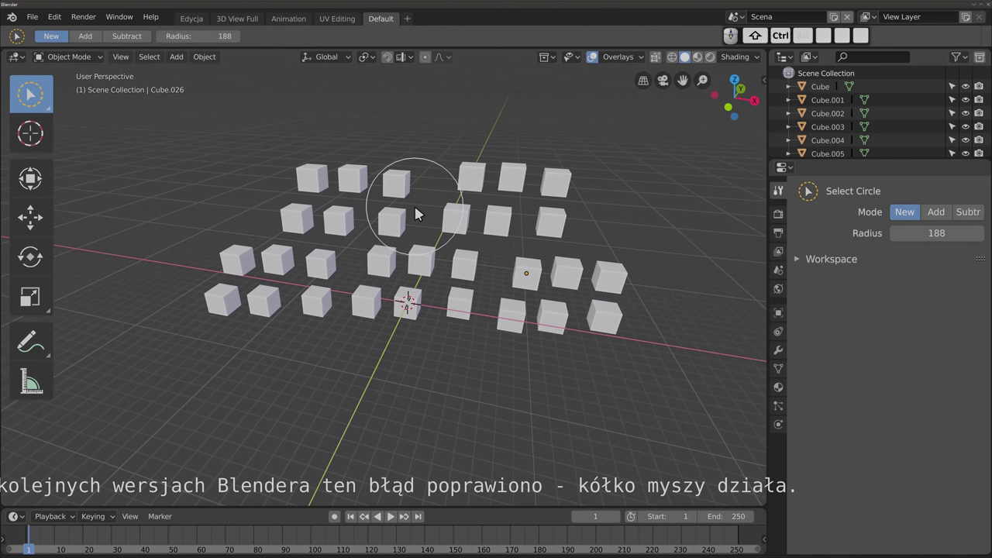
{"action": "key", "text": "shift"}
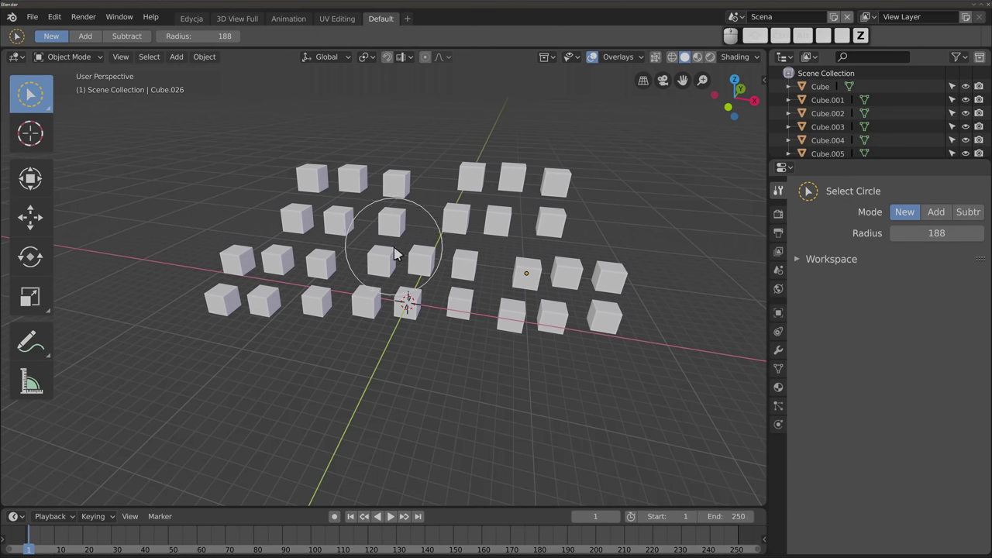
{"action": "key", "text": "z"}
{"action": "key", "text": "z"}
{"action": "mouse_move", "coordinate": [265, 171]}
{"action": "left_mouse_down"}
{"action": "mouse_move", "coordinate": [294, 172]}
{"action": "mouse_move", "coordinate": [299, 204]}
{"action": "mouse_move", "coordinate": [256, 231]}
{"action": "left_mouse_up"}
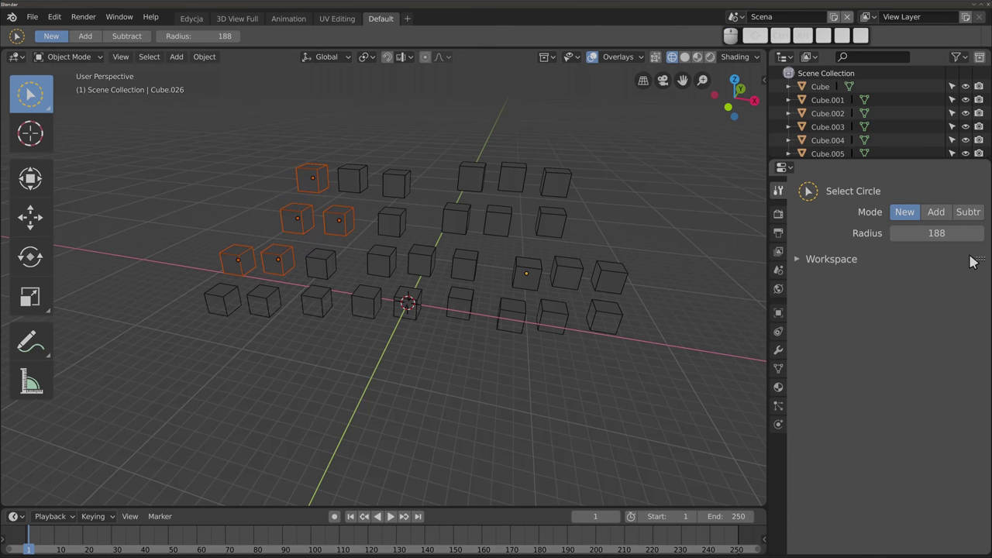
Step: Shrink the circle radius to 71, clear the selection, and pick a few back-row cubes
{"action": "left_click_drag", "start_coordinate": [936, 233], "coordinate": [872, 233]}
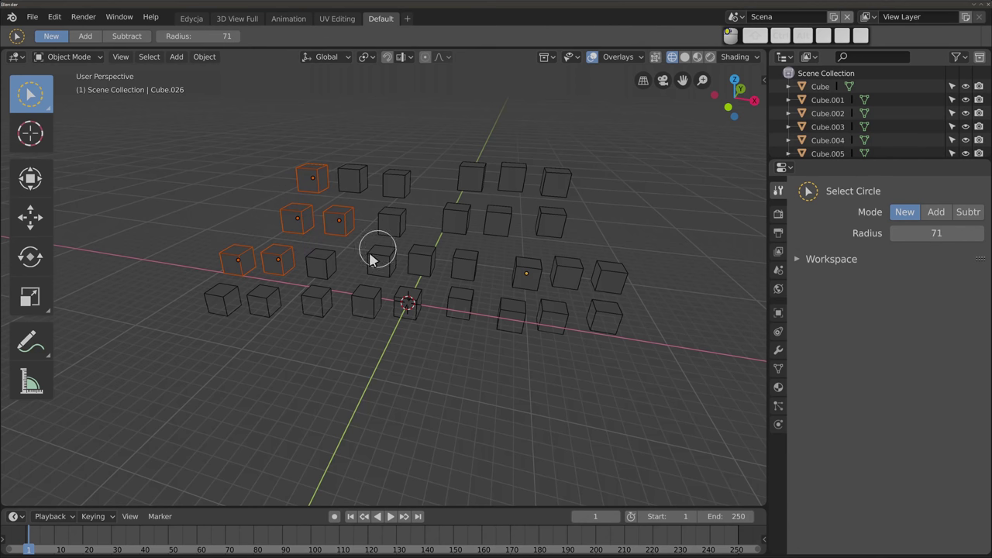
{"action": "left_click", "coordinate": [286, 335]}
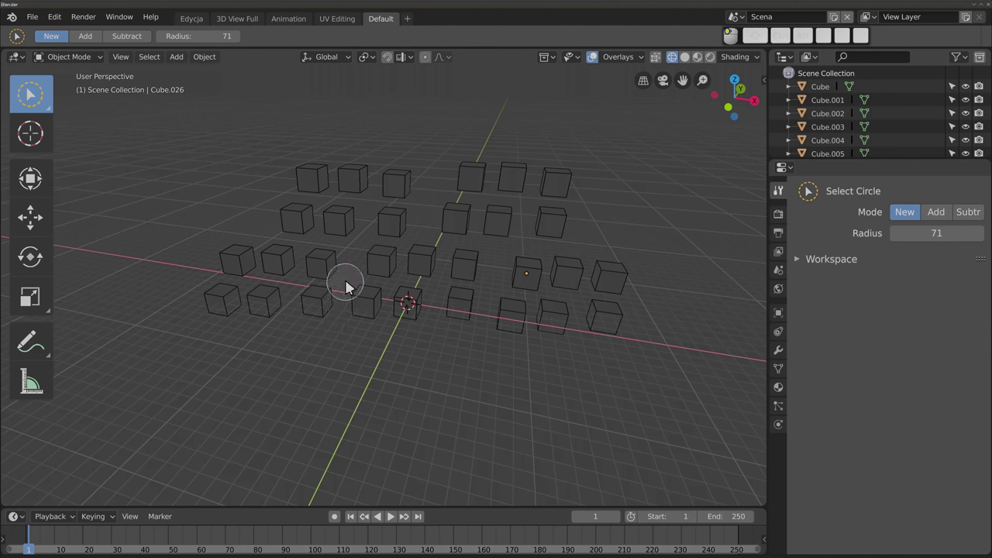
{"action": "left_click", "coordinate": [372, 181]}
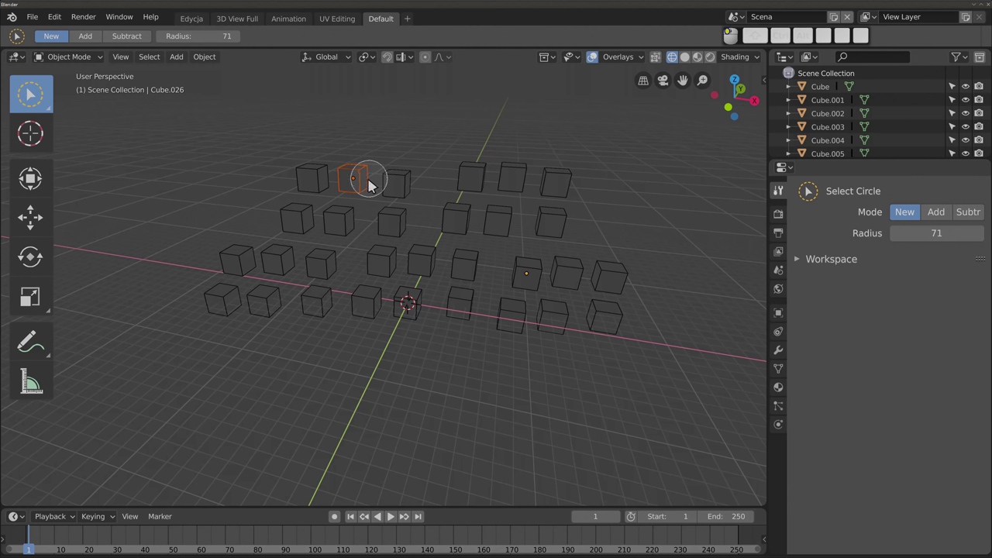
{"action": "mouse_move", "coordinate": [369, 184]}
{"action": "left_mouse_down"}
{"action": "mouse_move", "coordinate": [380, 234]}
{"action": "mouse_move", "coordinate": [370, 299]}
{"action": "mouse_move", "coordinate": [208, 303]}
{"action": "mouse_move", "coordinate": [259, 264]}
{"action": "mouse_move", "coordinate": [357, 233]}
{"action": "mouse_move", "coordinate": [281, 224]}
{"action": "left_mouse_up"}
Step: Sweep over the back three rows of cubes, leaving the front row unselected
{"action": "left_click_drag", "start_coordinate": [284, 167], "coordinate": [310, 191]}
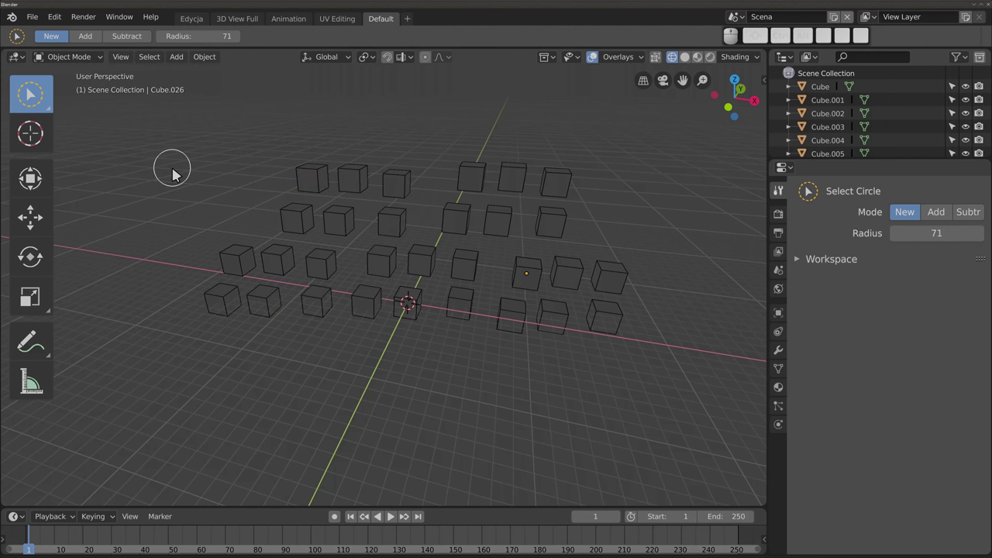
{"action": "left_click_drag", "start_coordinate": [352, 186], "coordinate": [281, 237]}
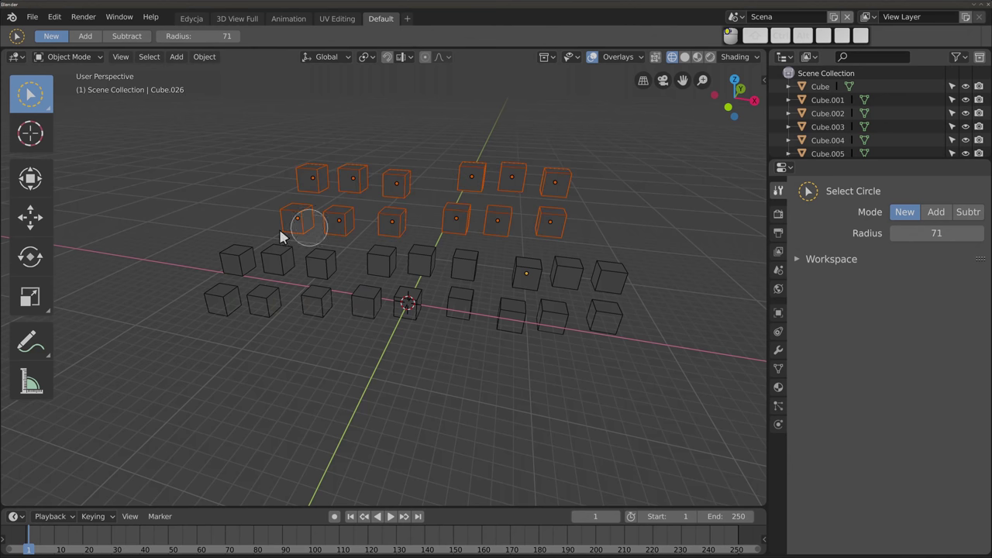
{"action": "left_click_drag", "start_coordinate": [250, 268], "coordinate": [581, 275]}
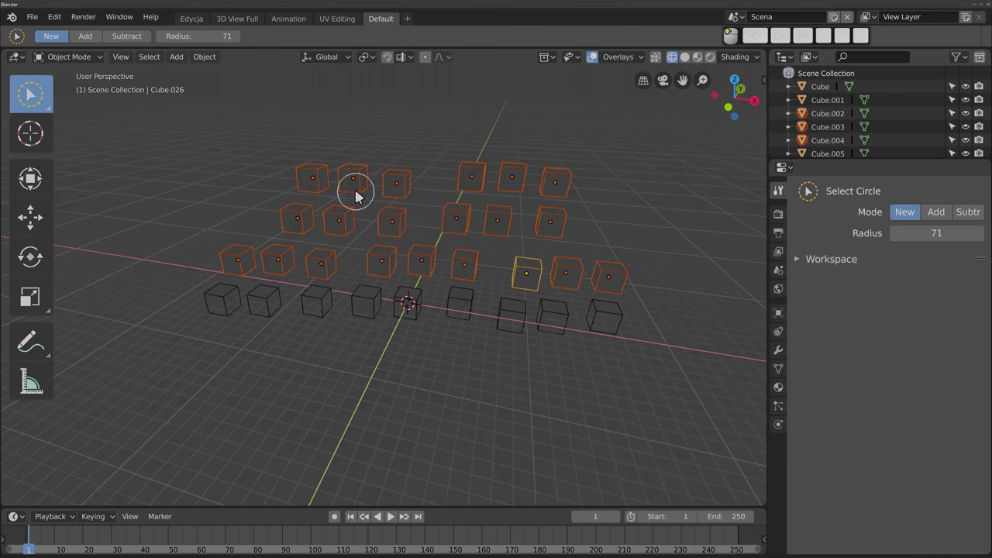
{"action": "mouse_move", "coordinate": [344, 160]}
{"action": "middle_mouse_down"}
{"action": "mouse_move", "coordinate": [355, 168]}
{"action": "mouse_move", "coordinate": [335, 133]}
{"action": "mouse_move", "coordinate": [341, 232]}
{"action": "mouse_move", "coordinate": [328, 132]}
{"action": "mouse_move", "coordinate": [335, 110]}
{"action": "mouse_move", "coordinate": [339, 186]}
{"action": "mouse_move", "coordinate": [339, 133]}
{"action": "middle_mouse_up"}
{"action": "mouse_move", "coordinate": [401, 291]}
{"action": "middle_mouse_down"}
{"action": "mouse_move", "coordinate": [401, 321]}
{"action": "mouse_move", "coordinate": [401, 312]}
{"action": "middle_mouse_up"}
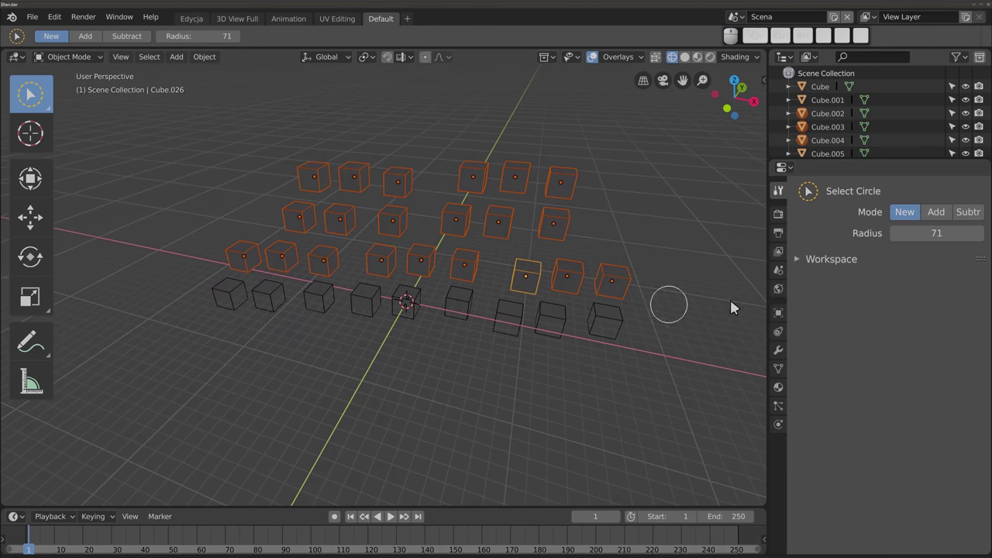
{"action": "left_click_drag", "start_coordinate": [733, 307], "coordinate": [733, 307]}
{"action": "middle_click_drag", "start_coordinate": [931, 229], "coordinate": [929, 227], "text": "ctrl"}
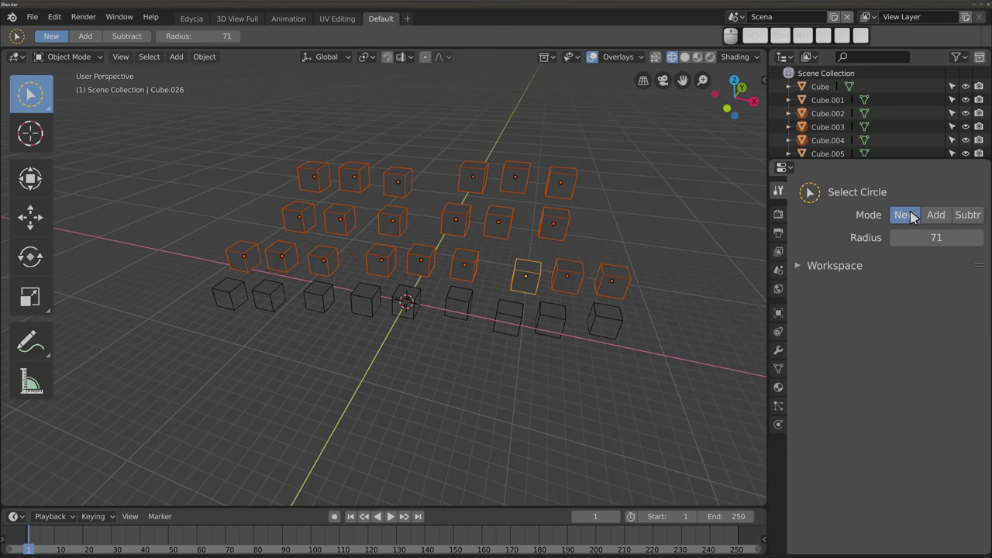
Step: Circle-select the back-right cubes in New mode
{"action": "left_click", "coordinate": [566, 182]}
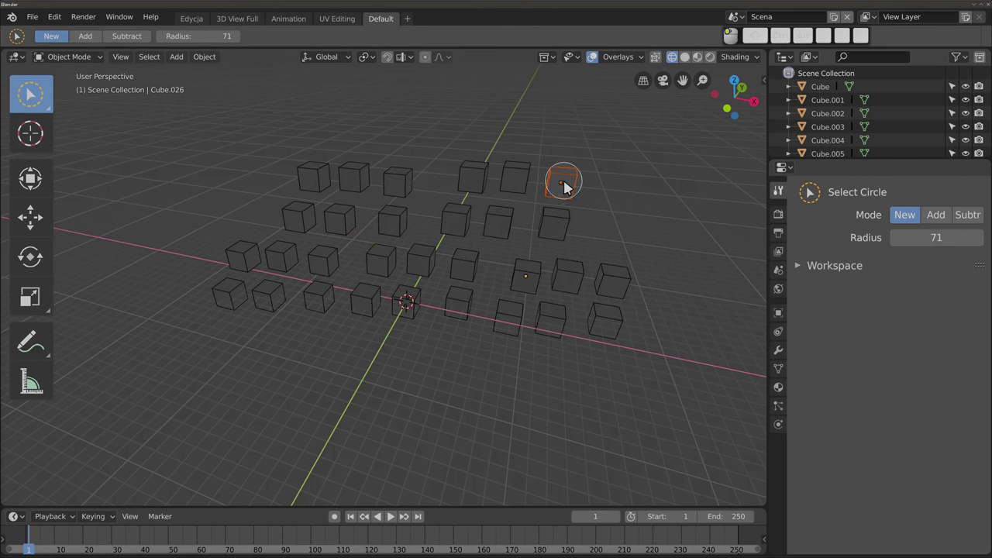
{"action": "left_click", "coordinate": [509, 188]}
{"action": "left_click_drag", "start_coordinate": [510, 188], "coordinate": [469, 180]}
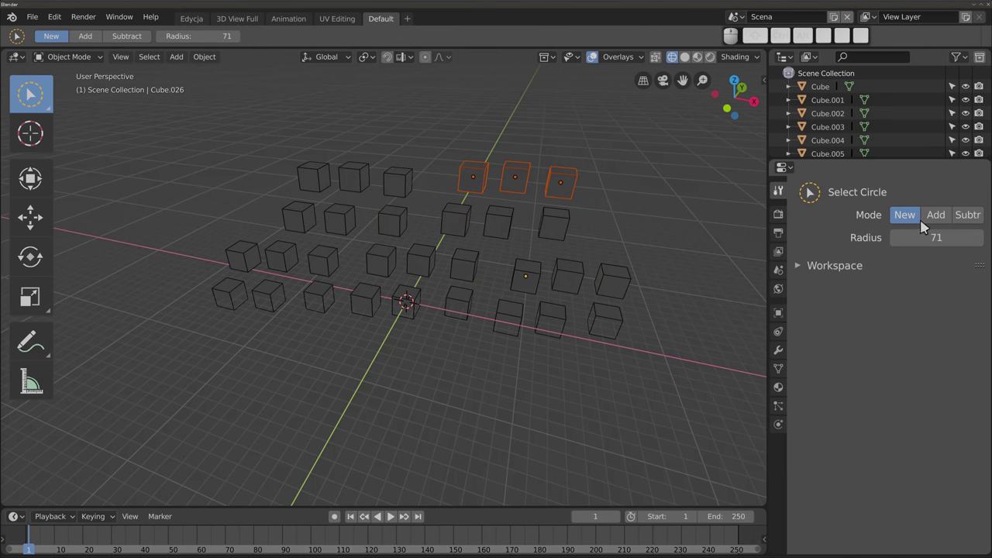
Step: Switch circle Mode to Add and add more back-row cubes to the selection
{"action": "left_click", "coordinate": [936, 216]}
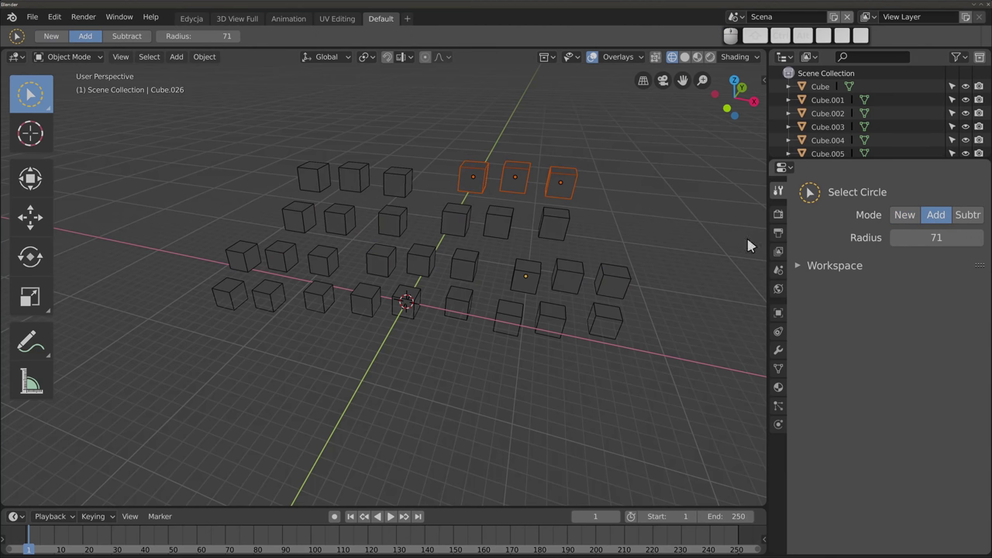
{"action": "left_click_drag", "start_coordinate": [403, 192], "coordinate": [398, 181]}
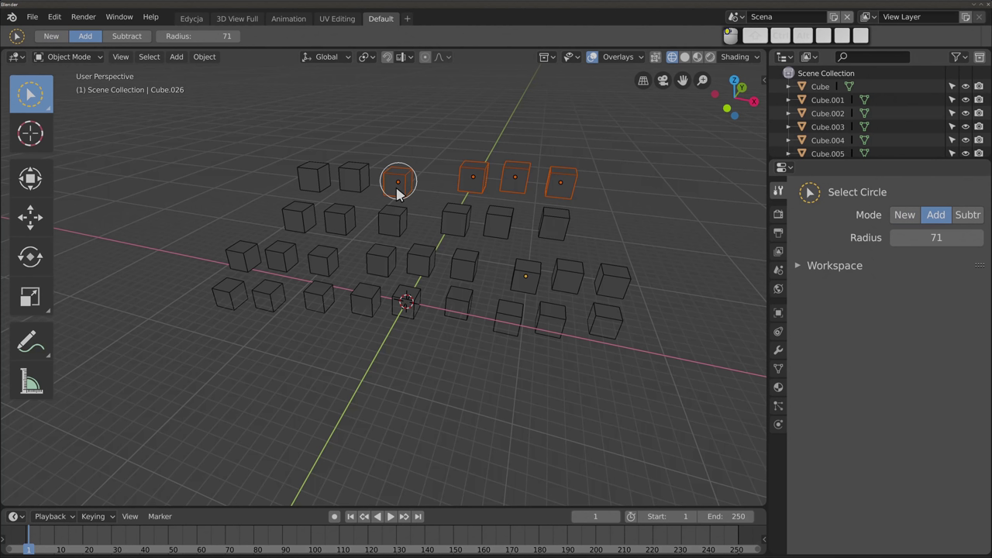
{"action": "mouse_move", "coordinate": [348, 175]}
{"action": "left_mouse_down"}
{"action": "mouse_move", "coordinate": [422, 227]}
{"action": "mouse_move", "coordinate": [532, 222]}
{"action": "mouse_move", "coordinate": [465, 222]}
{"action": "left_mouse_up"}
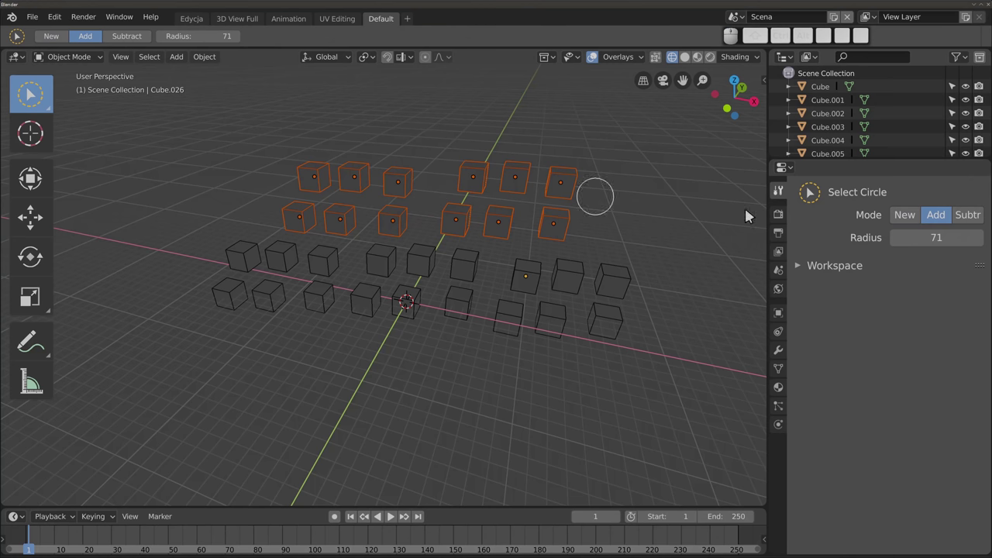
Step: Switch to Subtract, paint off every selected cube, and reset Mode to New
{"action": "left_click", "coordinate": [968, 216]}
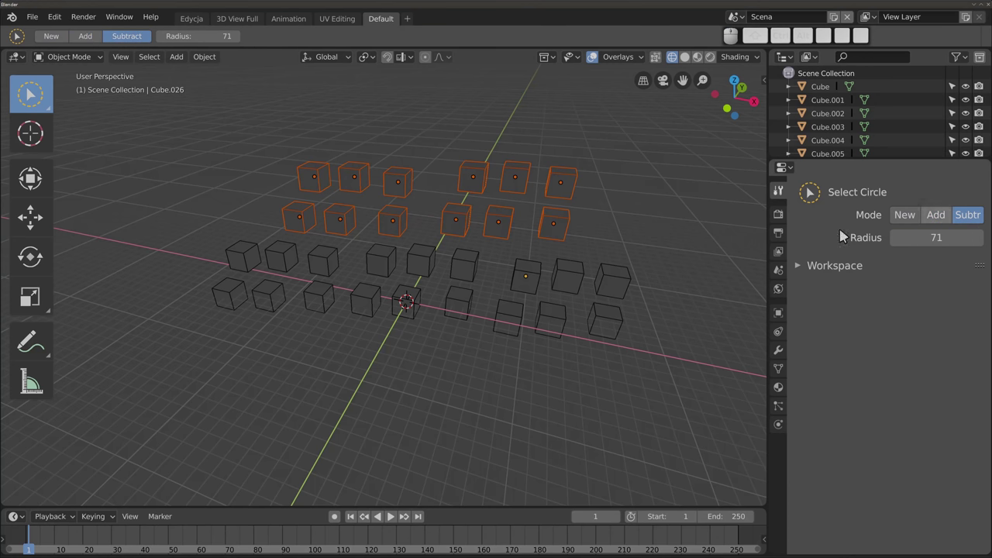
{"action": "mouse_move", "coordinate": [580, 188]}
{"action": "left_mouse_down"}
{"action": "mouse_move", "coordinate": [465, 184]}
{"action": "mouse_move", "coordinate": [448, 220]}
{"action": "mouse_move", "coordinate": [547, 223]}
{"action": "left_mouse_up"}
{"action": "mouse_move", "coordinate": [449, 173]}
{"action": "left_mouse_down"}
{"action": "mouse_move", "coordinate": [390, 222]}
{"action": "mouse_move", "coordinate": [282, 231]}
{"action": "mouse_move", "coordinate": [421, 182]}
{"action": "left_mouse_up"}
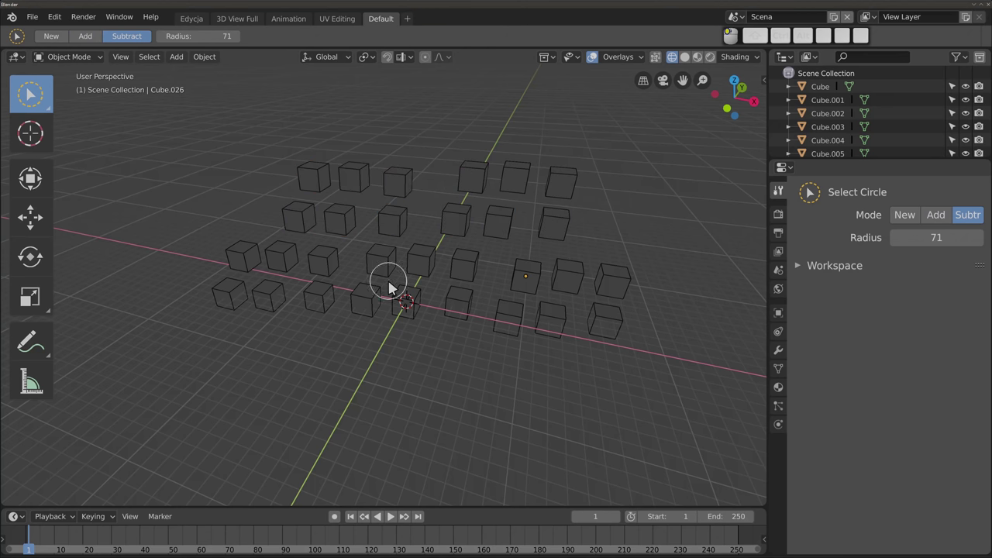
{"action": "left_click", "coordinate": [905, 215]}
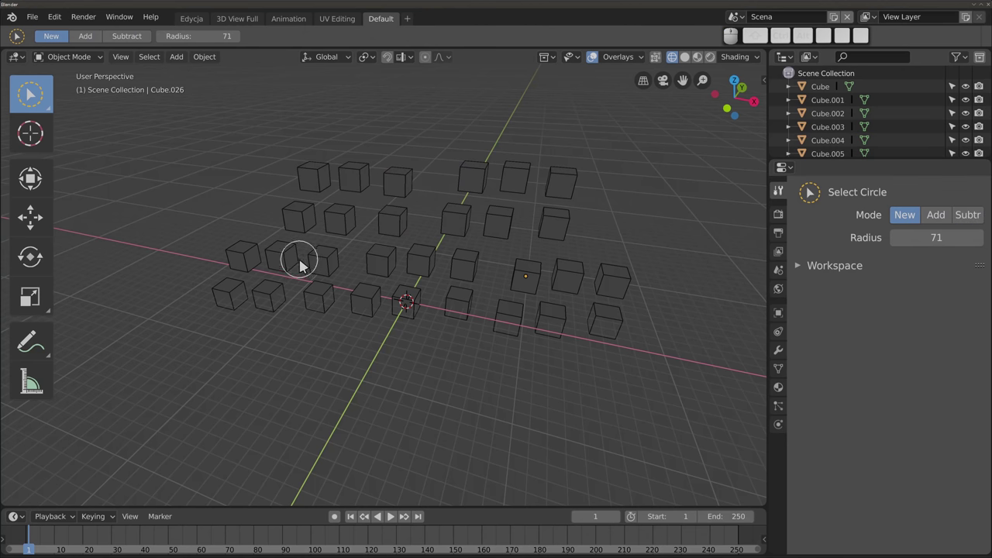
Step: Choose Select Lasso from the toolbar flyout, widen the outliner and properties area, and test a loop
{"action": "left_click", "coordinate": [37, 103]}
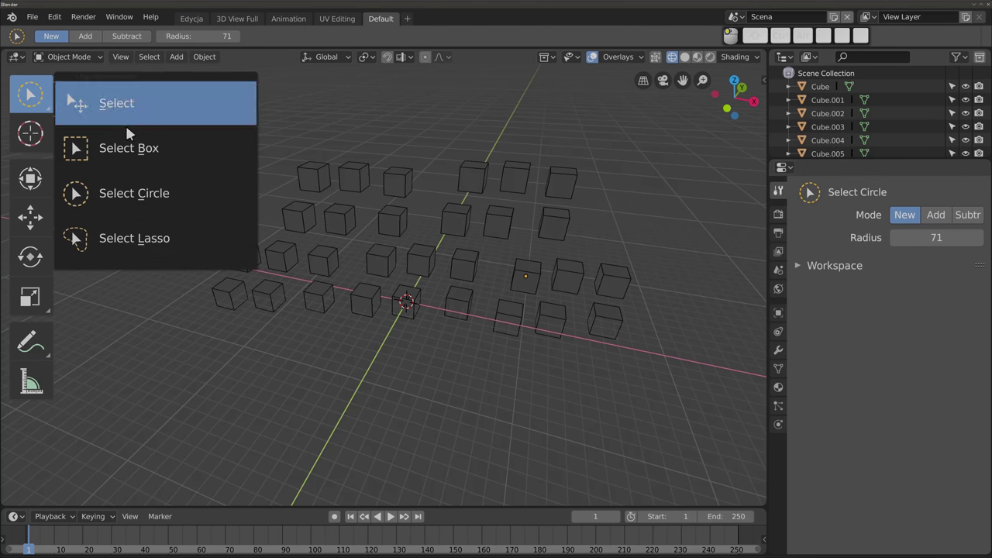
{"action": "left_click", "coordinate": [201, 244]}
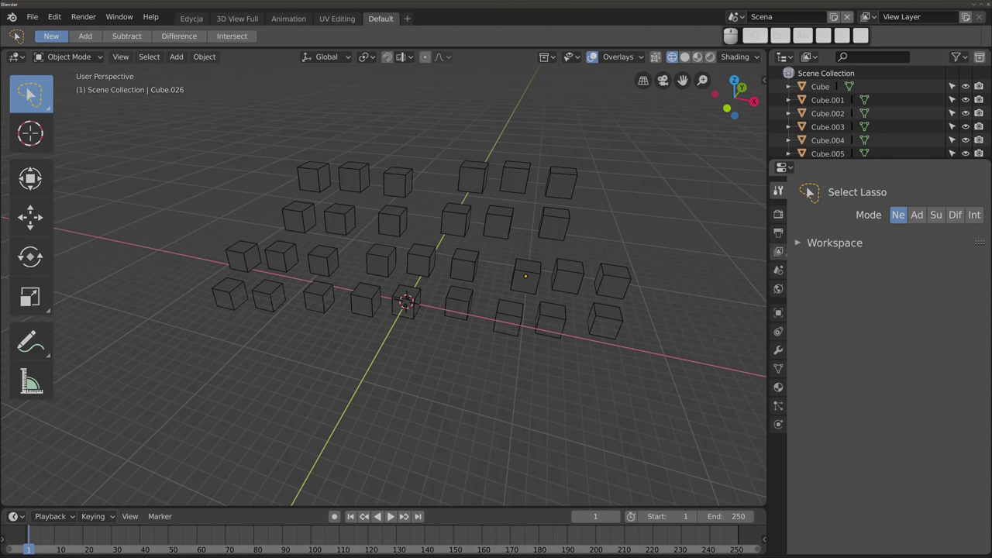
{"action": "left_click_drag", "start_coordinate": [788, 256], "coordinate": [784, 255]}
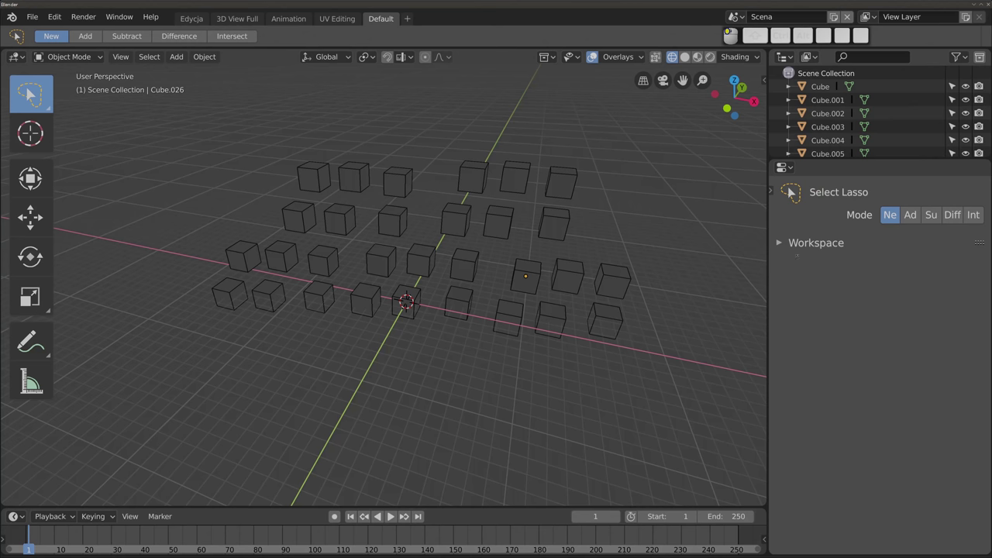
{"action": "left_click", "coordinate": [772, 258]}
{"action": "mouse_move", "coordinate": [766, 263]}
{"action": "left_mouse_down"}
{"action": "mouse_move", "coordinate": [680, 273]}
{"action": "mouse_move", "coordinate": [653, 292]}
{"action": "left_mouse_up"}
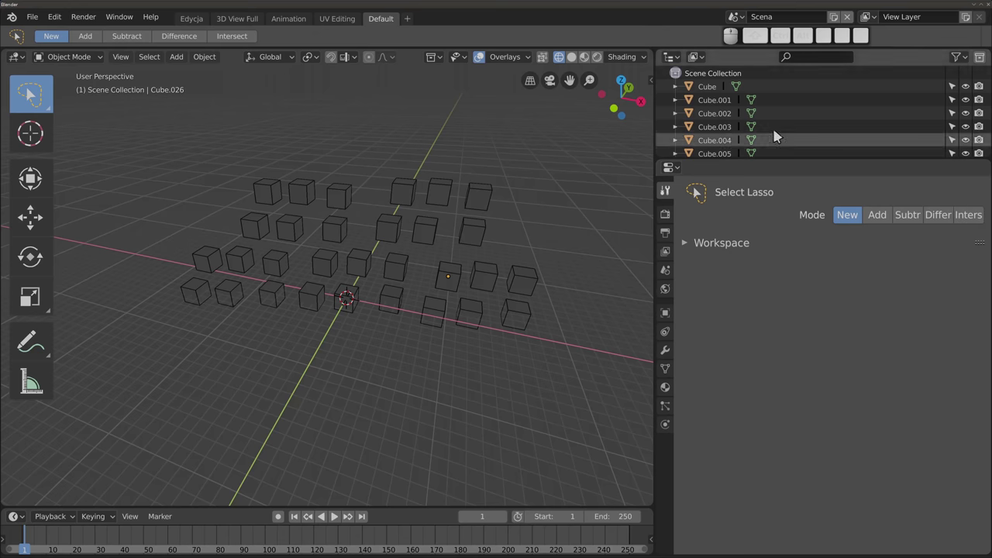
{"action": "mouse_move", "coordinate": [367, 245]}
{"action": "middle_mouse_down"}
{"action": "mouse_move", "coordinate": [371, 212]}
{"action": "mouse_move", "coordinate": [351, 225]}
{"action": "mouse_move", "coordinate": [361, 204]}
{"action": "middle_mouse_up"}
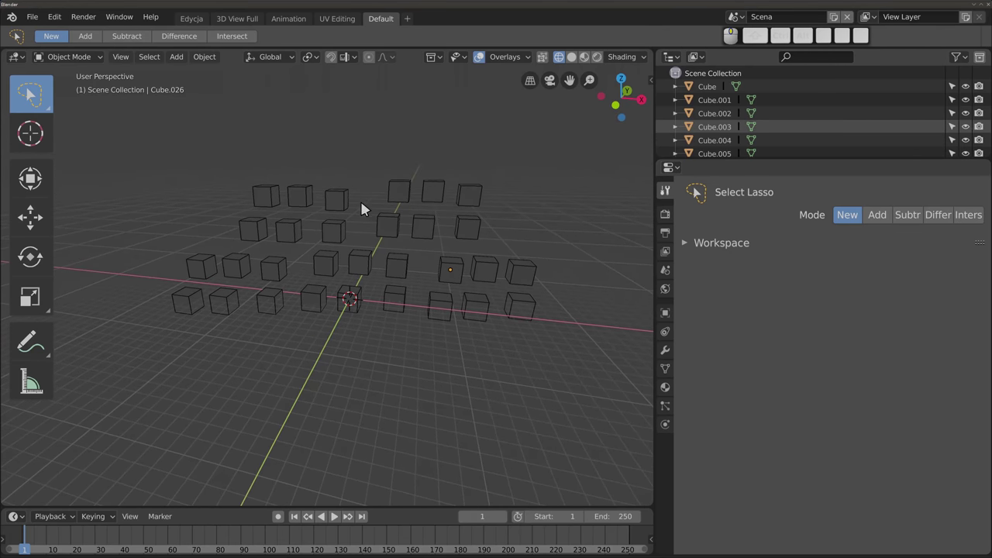
{"action": "mouse_move", "coordinate": [287, 144]}
{"action": "left_mouse_down"}
{"action": "mouse_move", "coordinate": [353, 95]}
{"action": "mouse_move", "coordinate": [493, 109]}
{"action": "mouse_move", "coordinate": [487, 133]}
{"action": "mouse_move", "coordinate": [429, 153]}
{"action": "left_mouse_up"}
Step: Lasso the six back-right cubes in New mode
{"action": "mouse_move", "coordinate": [373, 164]}
{"action": "left_mouse_down"}
{"action": "mouse_move", "coordinate": [259, 167]}
{"action": "mouse_move", "coordinate": [230, 212]}
{"action": "mouse_move", "coordinate": [246, 248]}
{"action": "mouse_move", "coordinate": [308, 256]}
{"action": "mouse_move", "coordinate": [359, 233]}
{"action": "left_mouse_up"}
{"action": "mouse_move", "coordinate": [367, 164]}
{"action": "left_mouse_down"}
{"action": "mouse_move", "coordinate": [443, 225]}
{"action": "mouse_move", "coordinate": [503, 178]}
{"action": "left_mouse_up"}
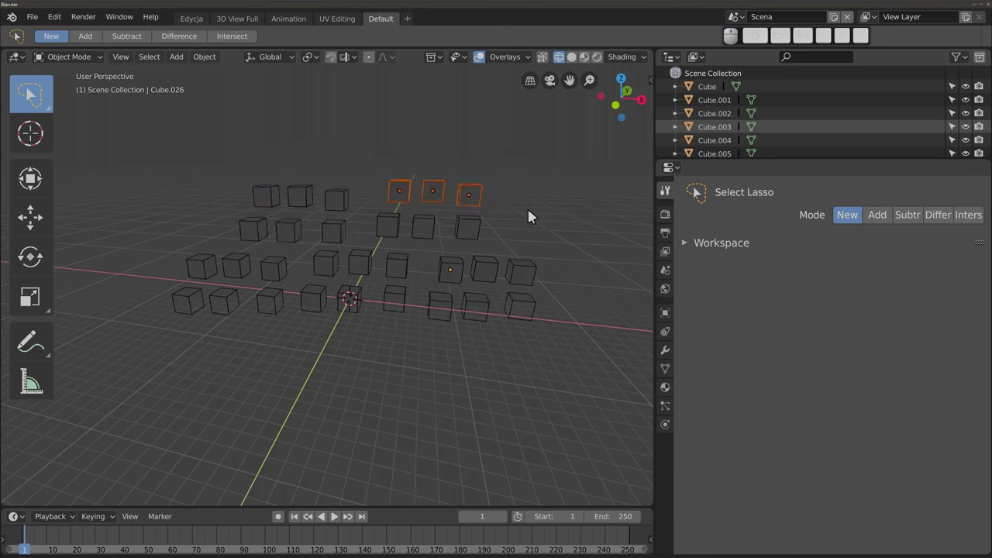
{"action": "mouse_move", "coordinate": [448, 243]}
{"action": "left_mouse_down"}
{"action": "mouse_move", "coordinate": [445, 339]}
{"action": "mouse_move", "coordinate": [551, 336]}
{"action": "left_mouse_up"}
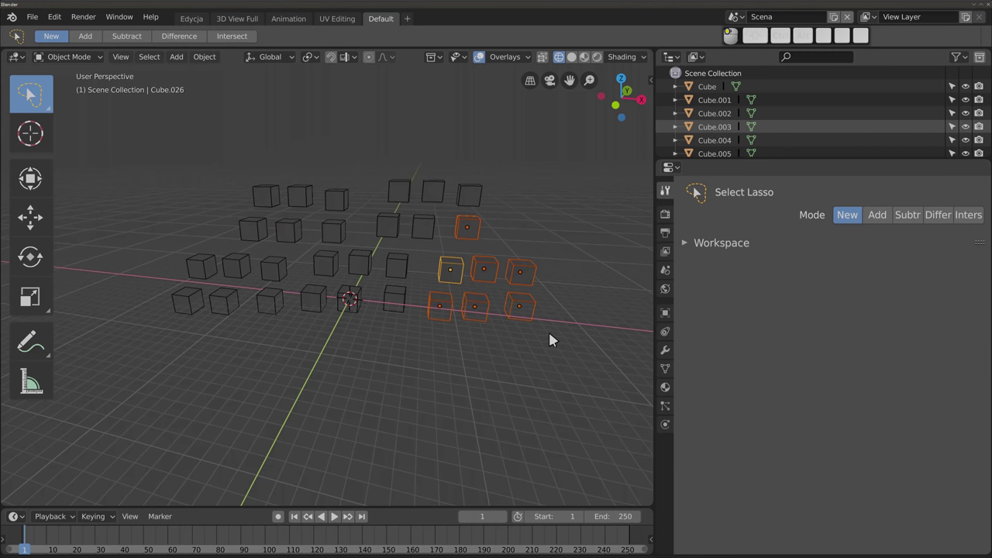
{"action": "mouse_move", "coordinate": [533, 186]}
{"action": "left_mouse_down"}
{"action": "mouse_move", "coordinate": [367, 173]}
{"action": "mouse_move", "coordinate": [400, 241]}
{"action": "mouse_move", "coordinate": [493, 237]}
{"action": "left_mouse_up"}
Step: Switch lasso Mode to Add and lasso three back-left cubes into the selection
{"action": "left_click", "coordinate": [879, 218]}
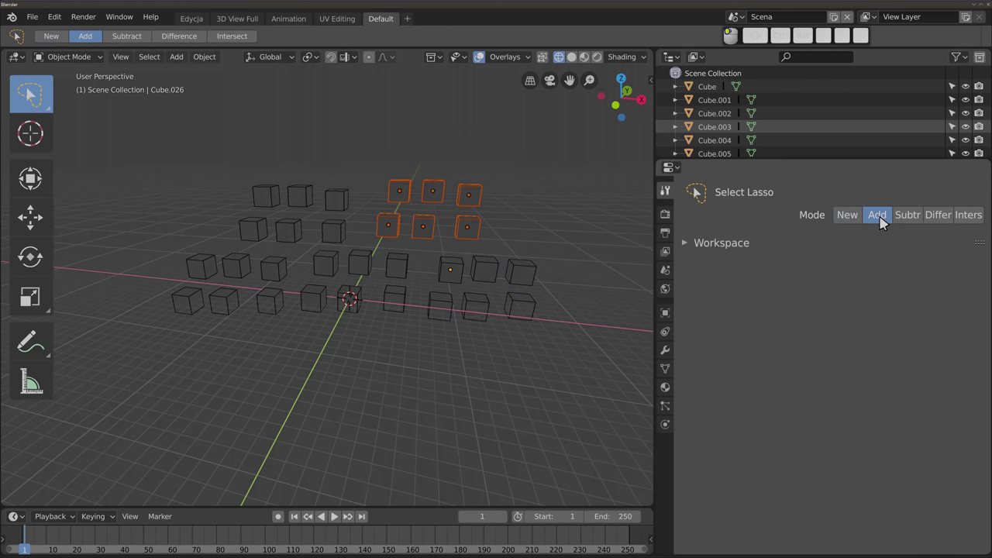
{"action": "mouse_move", "coordinate": [320, 155]}
{"action": "left_mouse_down"}
{"action": "mouse_move", "coordinate": [209, 183]}
{"action": "mouse_move", "coordinate": [241, 243]}
{"action": "mouse_move", "coordinate": [308, 240]}
{"action": "mouse_move", "coordinate": [287, 215]}
{"action": "mouse_move", "coordinate": [283, 183]}
{"action": "left_mouse_up"}
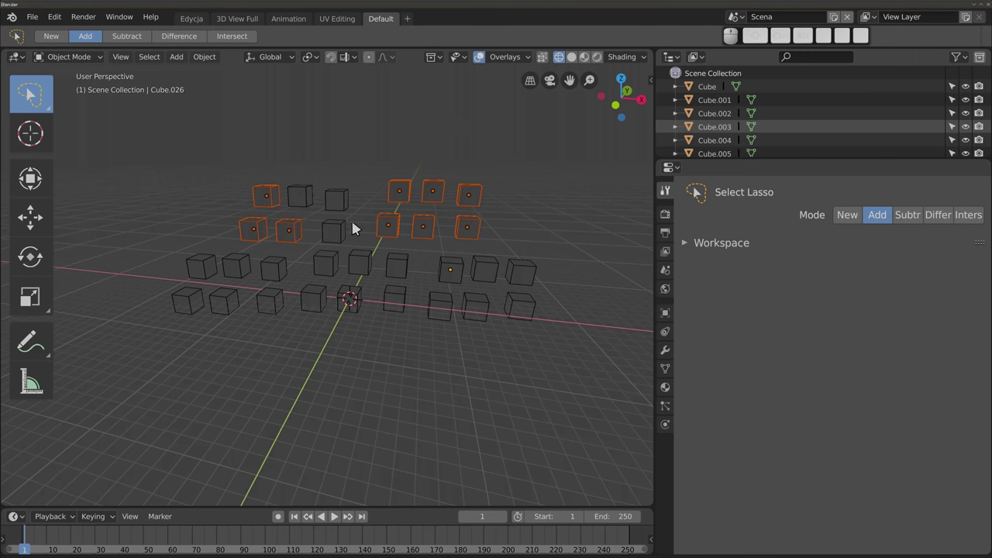
{"action": "left_click", "coordinate": [909, 216]}
Step: Lasso two back-left cubes in Subtract mode to remove them from the selection
{"action": "left_click_drag", "start_coordinate": [237, 170], "coordinate": [259, 213]}
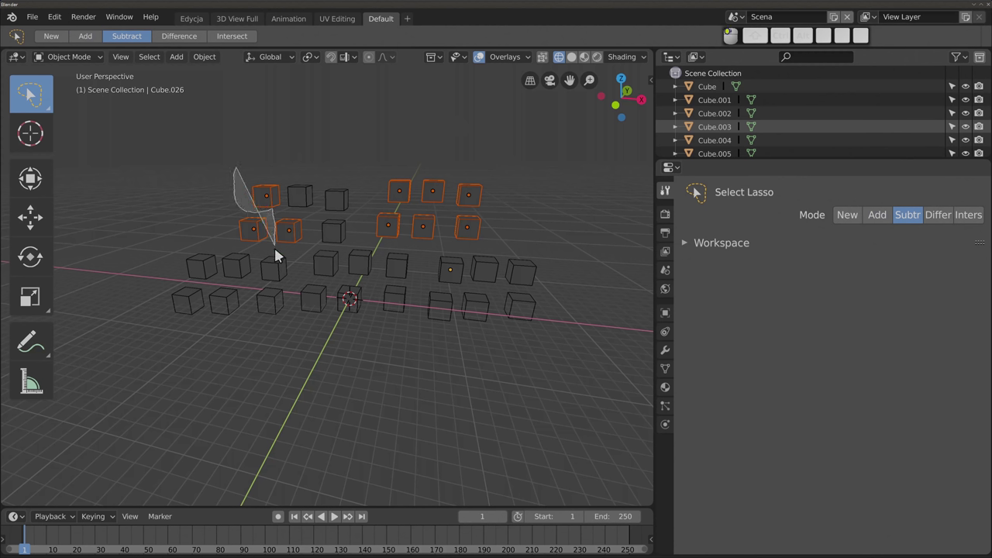
{"action": "left_click_drag", "start_coordinate": [276, 256], "coordinate": [313, 236]}
{"action": "left_click_drag", "start_coordinate": [267, 174], "coordinate": [259, 176]}
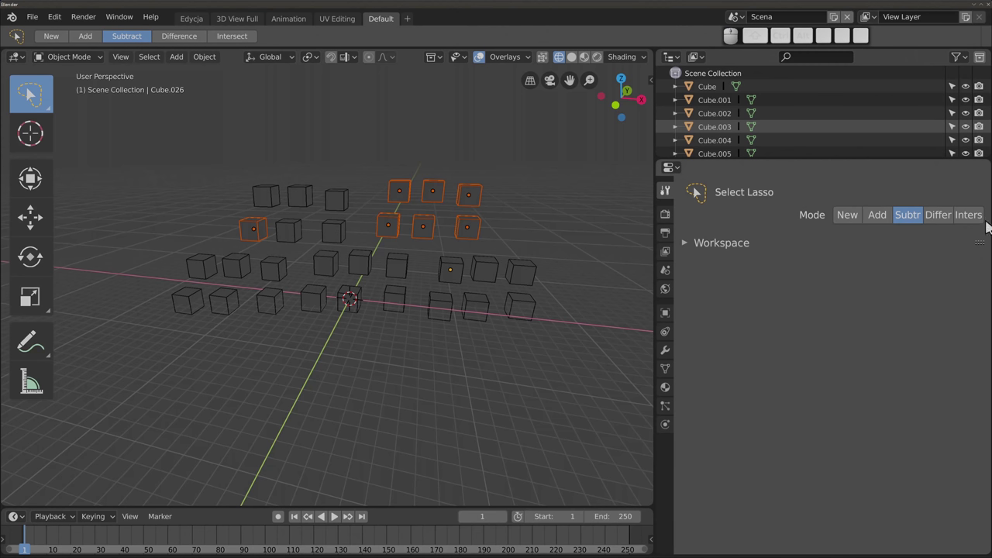
Step: Switch lasso Mode to Difference and toggle cube groups until fourteen left-side cubes are selected
{"action": "left_click", "coordinate": [940, 218]}
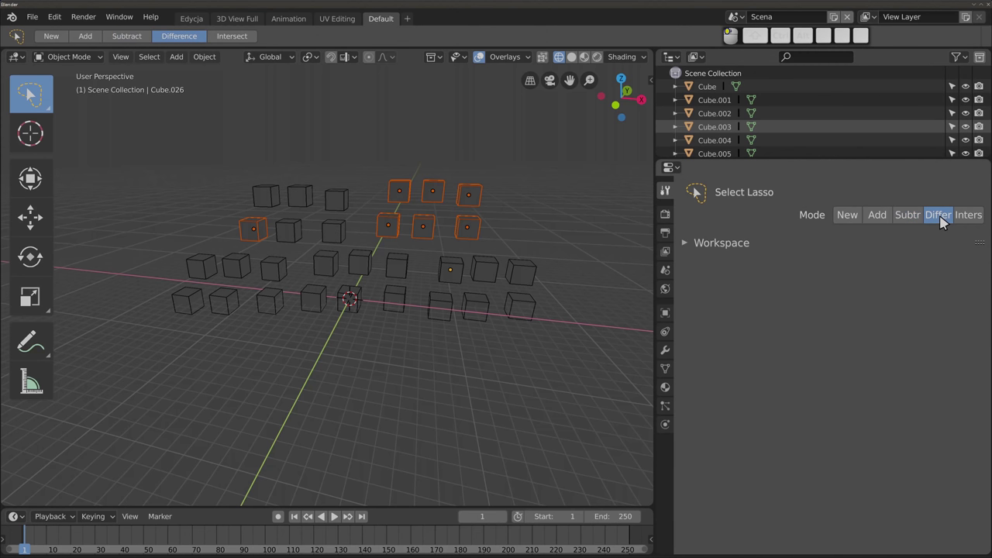
{"action": "mouse_move", "coordinate": [211, 165]}
{"action": "left_mouse_down"}
{"action": "mouse_move", "coordinate": [500, 187]}
{"action": "mouse_move", "coordinate": [326, 249]}
{"action": "mouse_move", "coordinate": [225, 242]}
{"action": "left_mouse_up"}
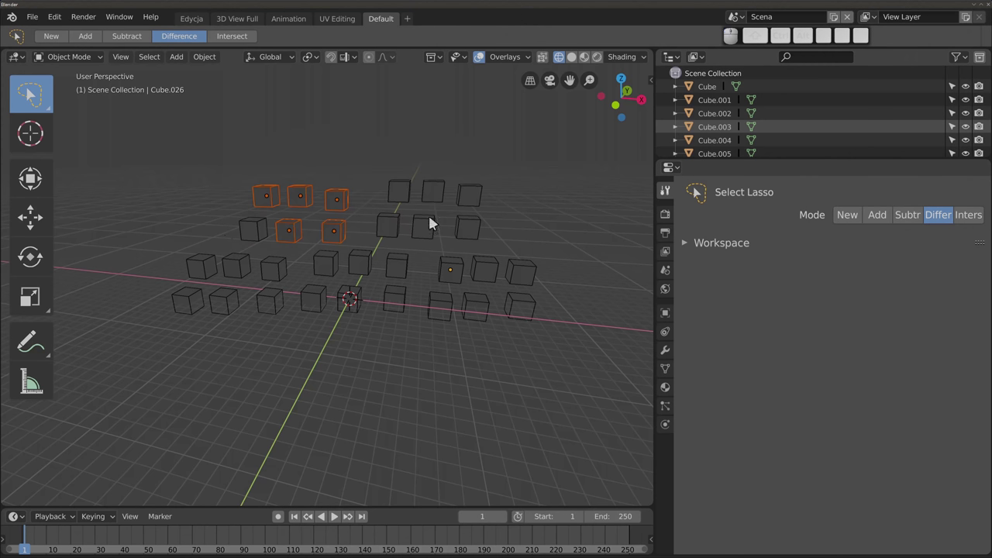
{"action": "mouse_move", "coordinate": [402, 161]}
{"action": "left_mouse_down"}
{"action": "mouse_move", "coordinate": [138, 211]}
{"action": "mouse_move", "coordinate": [401, 394]}
{"action": "mouse_move", "coordinate": [578, 207]}
{"action": "mouse_move", "coordinate": [367, 112]}
{"action": "left_mouse_up"}
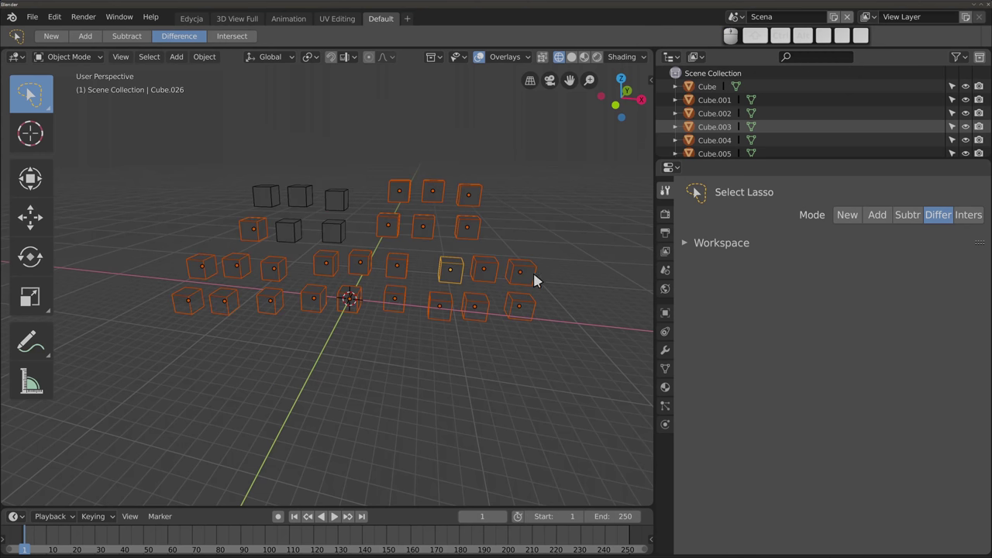
{"action": "left_click_drag", "start_coordinate": [271, 241], "coordinate": [258, 223]}
{"action": "mouse_move", "coordinate": [179, 241]}
{"action": "left_mouse_down"}
{"action": "mouse_move", "coordinate": [257, 347]}
{"action": "mouse_move", "coordinate": [337, 284]}
{"action": "mouse_move", "coordinate": [343, 255]}
{"action": "mouse_move", "coordinate": [308, 252]}
{"action": "left_mouse_up"}
{"action": "mouse_move", "coordinate": [465, 149]}
{"action": "left_mouse_down"}
{"action": "mouse_move", "coordinate": [172, 393]}
{"action": "mouse_move", "coordinate": [603, 299]}
{"action": "left_mouse_up"}
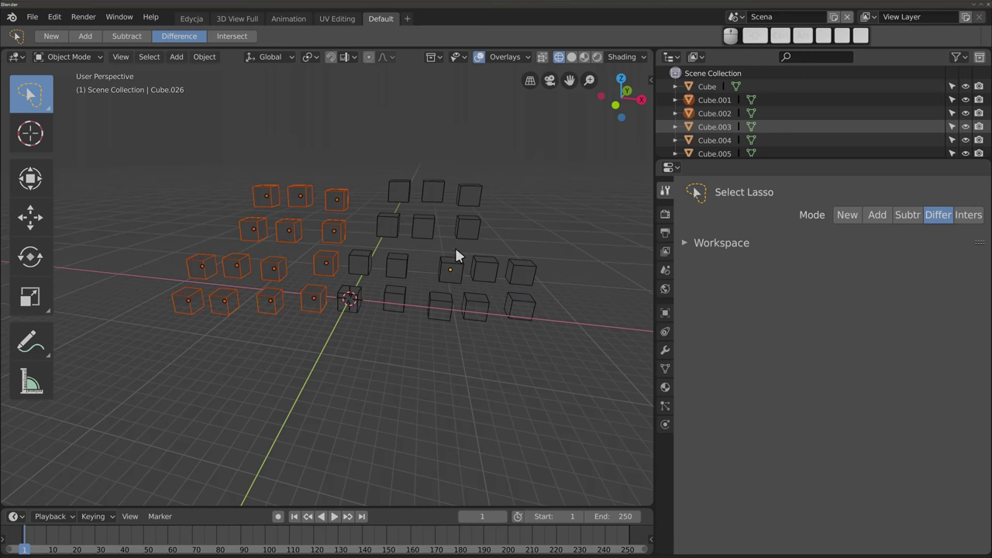
Step: Switch lasso Mode to Intersect and loop over the central and back cubes
{"action": "left_click", "coordinate": [968, 215]}
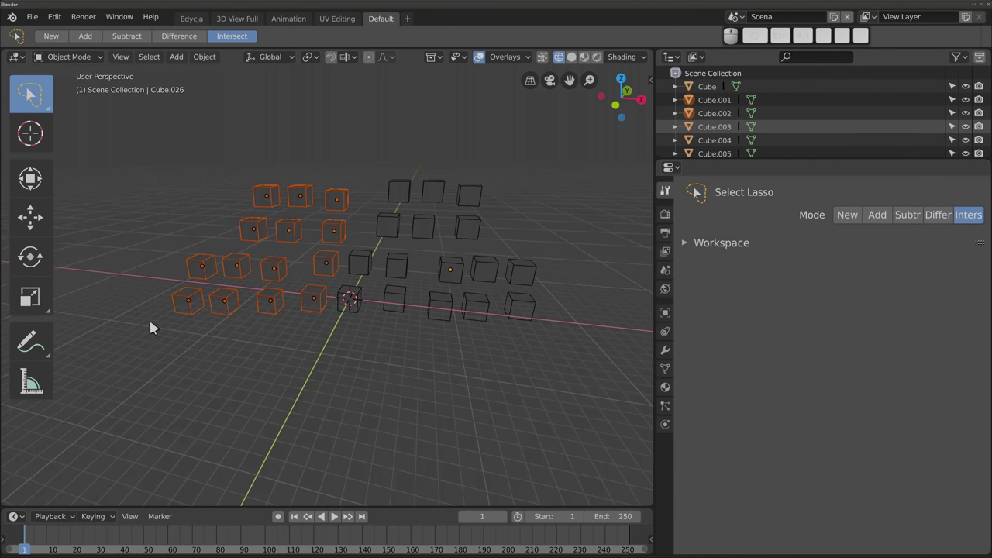
{"action": "mouse_move", "coordinate": [487, 145]}
{"action": "left_mouse_down"}
{"action": "mouse_move", "coordinate": [545, 358]}
{"action": "mouse_move", "coordinate": [574, 273]}
{"action": "left_mouse_up"}
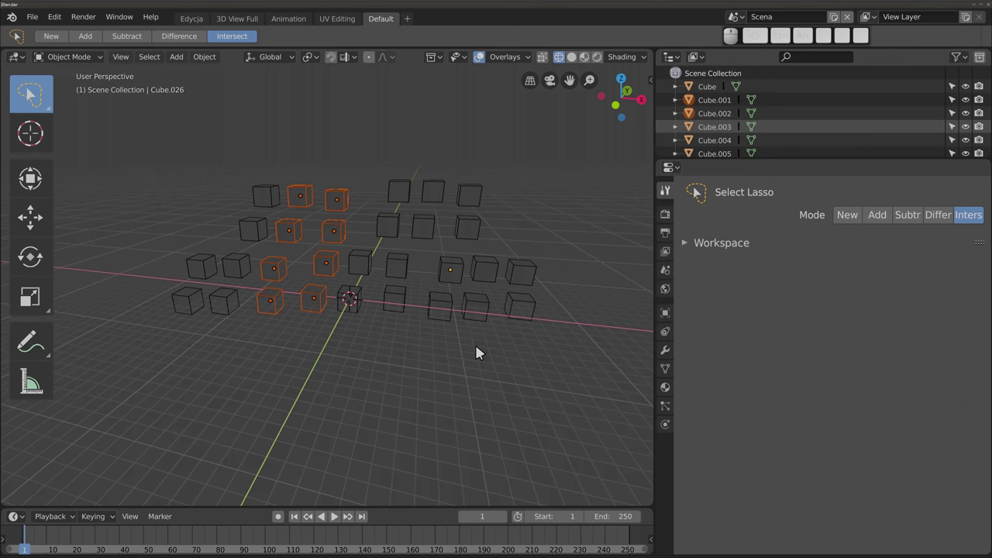
{"action": "left_click", "coordinate": [302, 163]}
{"action": "mouse_move", "coordinate": [423, 140]}
{"action": "left_mouse_down"}
{"action": "mouse_move", "coordinate": [155, 333]}
{"action": "mouse_move", "coordinate": [563, 372]}
{"action": "mouse_move", "coordinate": [558, 150]}
{"action": "mouse_move", "coordinate": [524, 264]}
{"action": "left_mouse_up"}
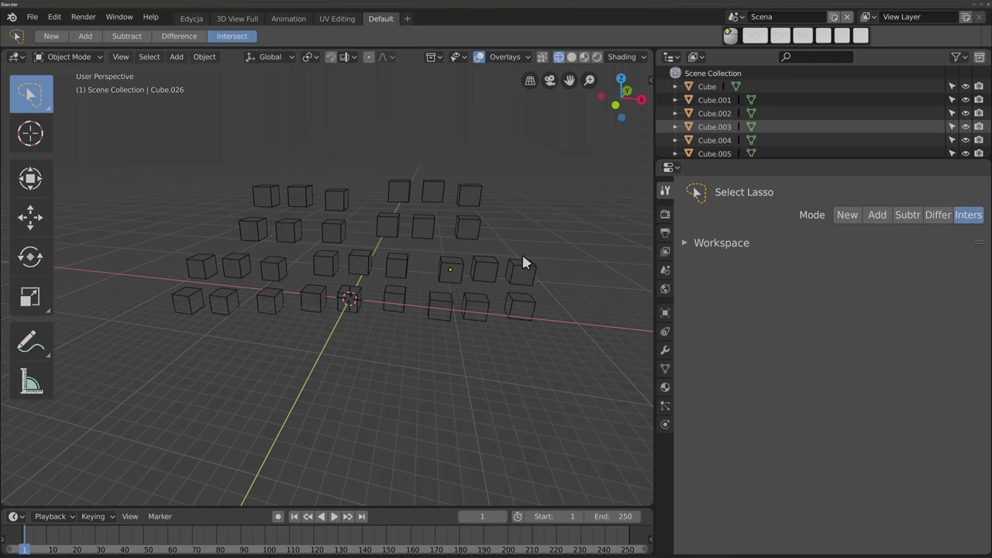
{"action": "mouse_move", "coordinate": [236, 143]}
{"action": "left_mouse_down"}
{"action": "mouse_move", "coordinate": [354, 387]}
{"action": "mouse_move", "coordinate": [564, 200]}
{"action": "mouse_move", "coordinate": [374, 147]}
{"action": "mouse_move", "coordinate": [379, 163]}
{"action": "left_mouse_up"}
Step: Add the left-hand group in Add mode, then intersect with a new loop keeping the left cubes
{"action": "left_click", "coordinate": [876, 217]}
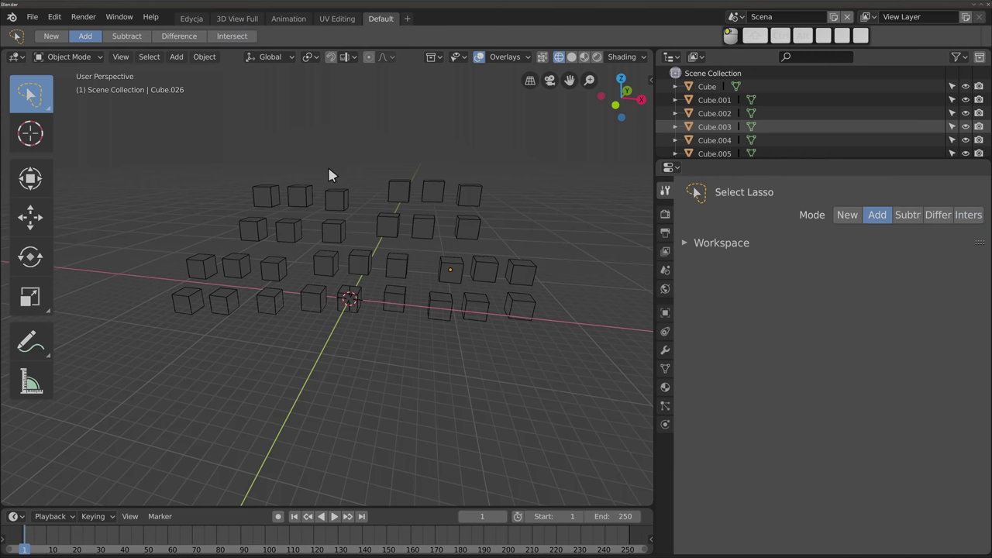
{"action": "mouse_move", "coordinate": [362, 177]}
{"action": "left_mouse_down"}
{"action": "mouse_move", "coordinate": [283, 142]}
{"action": "mouse_move", "coordinate": [173, 308]}
{"action": "mouse_move", "coordinate": [355, 350]}
{"action": "mouse_move", "coordinate": [377, 259]}
{"action": "left_mouse_up"}
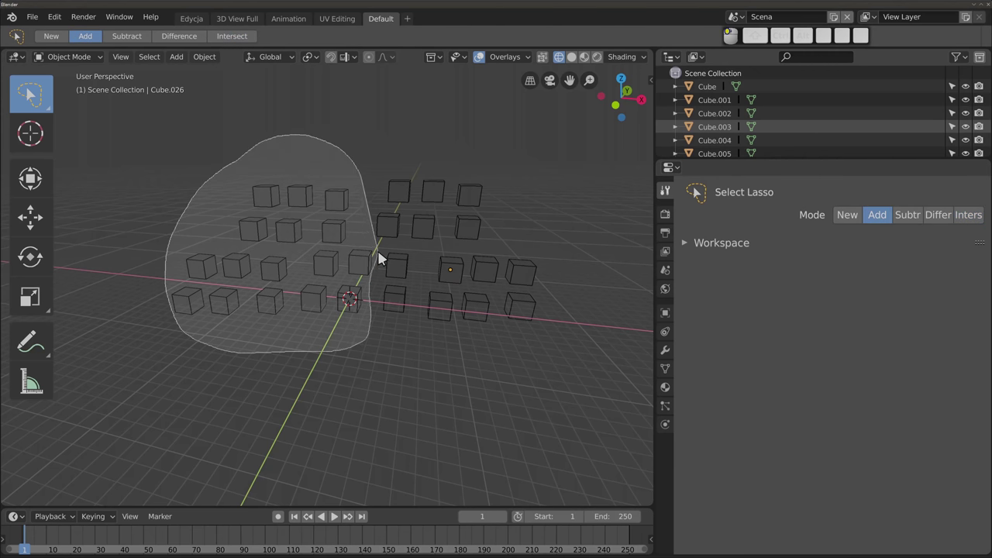
{"action": "left_click", "coordinate": [961, 217]}
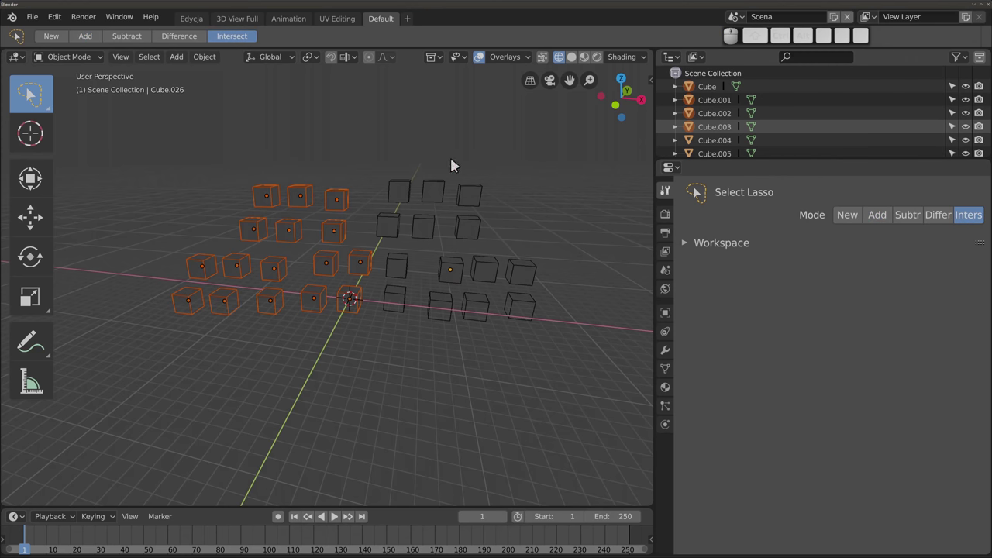
{"action": "mouse_move", "coordinate": [527, 166]}
{"action": "left_mouse_down"}
{"action": "mouse_move", "coordinate": [385, 126]}
{"action": "mouse_move", "coordinate": [250, 142]}
{"action": "mouse_move", "coordinate": [127, 314]}
{"action": "mouse_move", "coordinate": [177, 374]}
{"action": "mouse_move", "coordinate": [476, 396]}
{"action": "mouse_move", "coordinate": [580, 332]}
{"action": "mouse_move", "coordinate": [522, 243]}
{"action": "mouse_move", "coordinate": [290, 253]}
{"action": "mouse_move", "coordinate": [269, 240]}
{"action": "mouse_move", "coordinate": [276, 217]}
{"action": "mouse_move", "coordinate": [354, 209]}
{"action": "mouse_move", "coordinate": [360, 179]}
{"action": "left_mouse_up"}
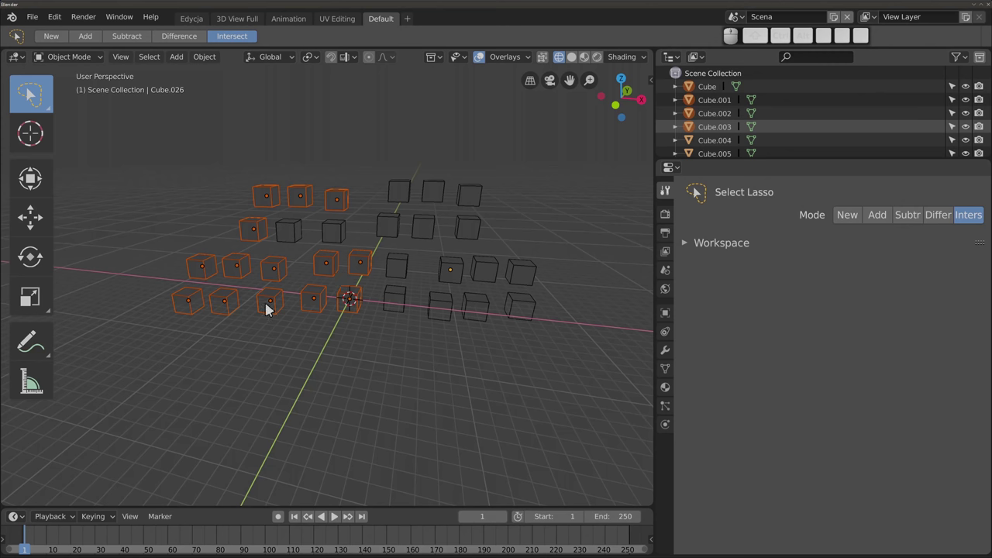
Step: Toggle A and Alt+A to leave every cube deselected, then press W to leave lasso
{"action": "key", "text": "a"}
{"action": "key", "text": "alt+a"}
{"action": "key", "text": "a"}
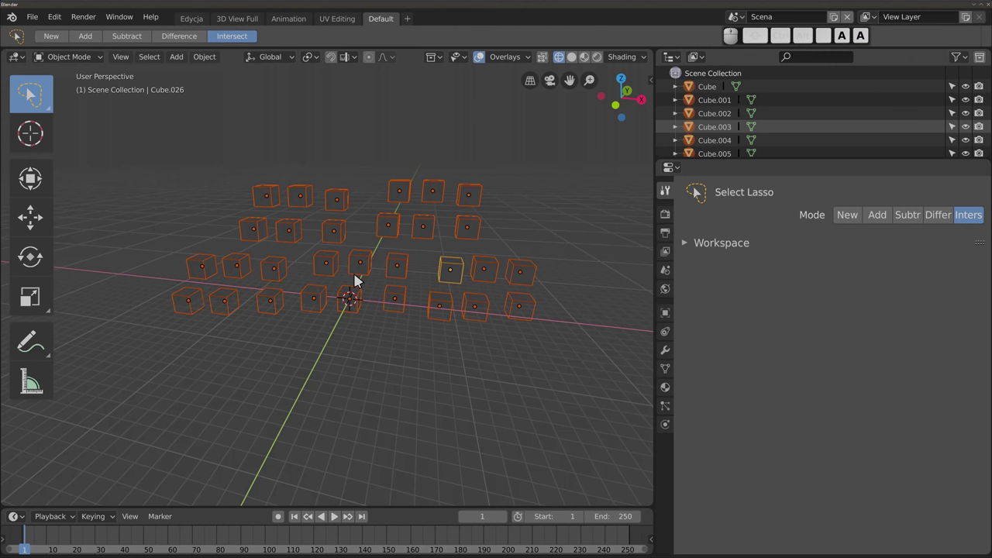
{"action": "key", "text": "alt+a"}
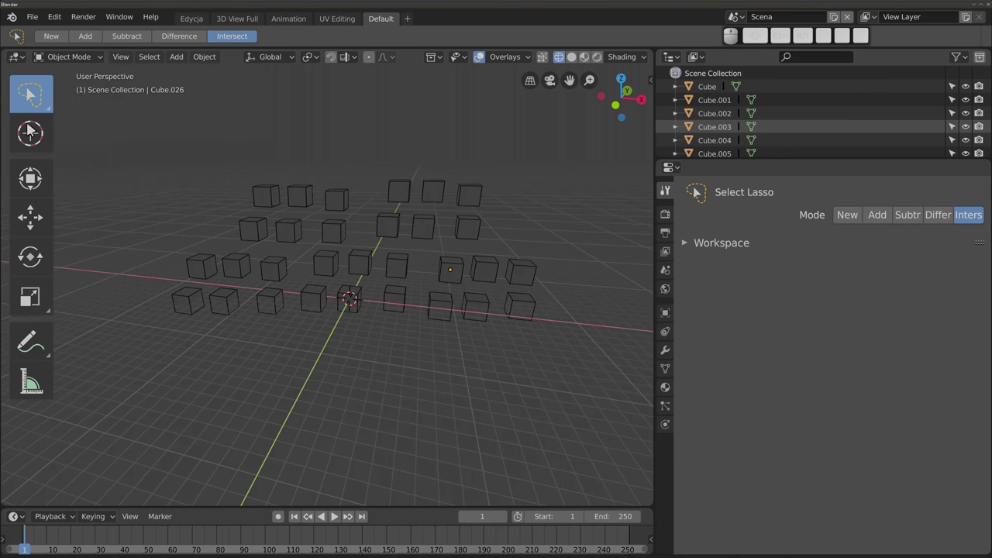
{"action": "key", "text": "w"}
{"action": "key", "text": "w"}
{"action": "key", "text": "w"}
{"action": "key", "text": "w"}
{"action": "key", "text": "w"}
{"action": "key", "text": "w"}
{"action": "key", "text": "w"}
{"action": "key", "text": "w"}
{"action": "key", "text": "w"}
{"action": "key", "text": "w"}
{"action": "key", "text": "w"}
{"action": "key", "text": "w"}
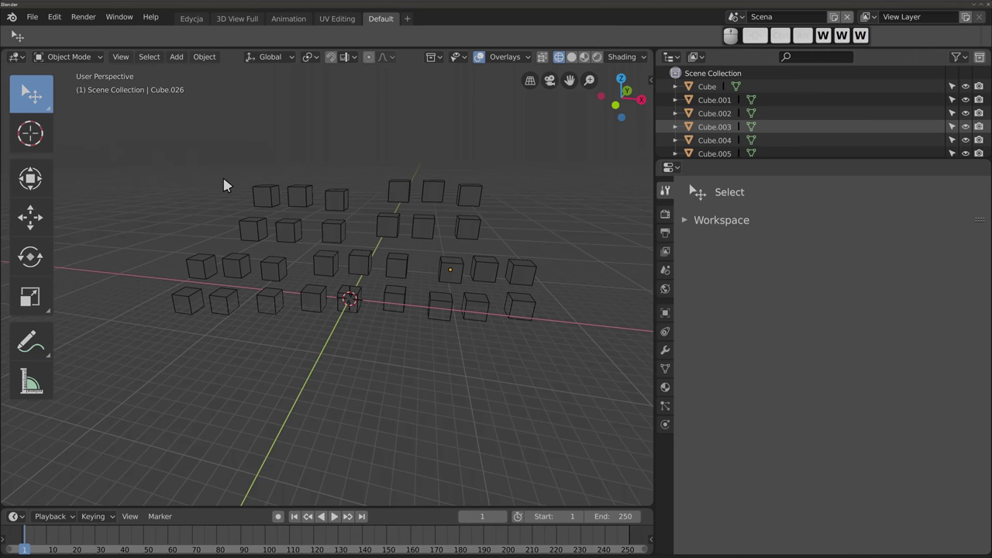
Step: Open the keymap preferences with Ctrl+Alt+U and set Select With to Right
{"action": "key", "text": "ctrl+alt+u"}
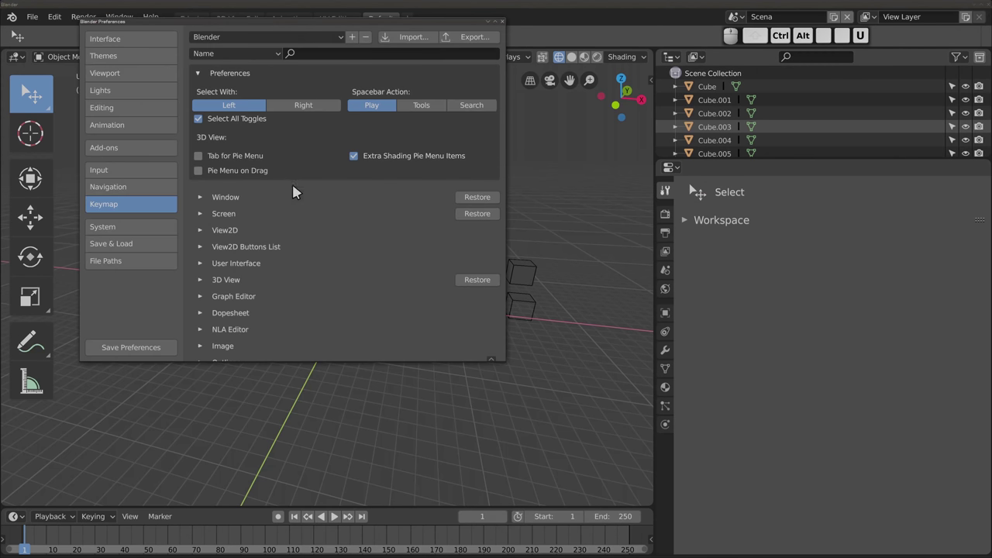
{"action": "left_click", "coordinate": [301, 106]}
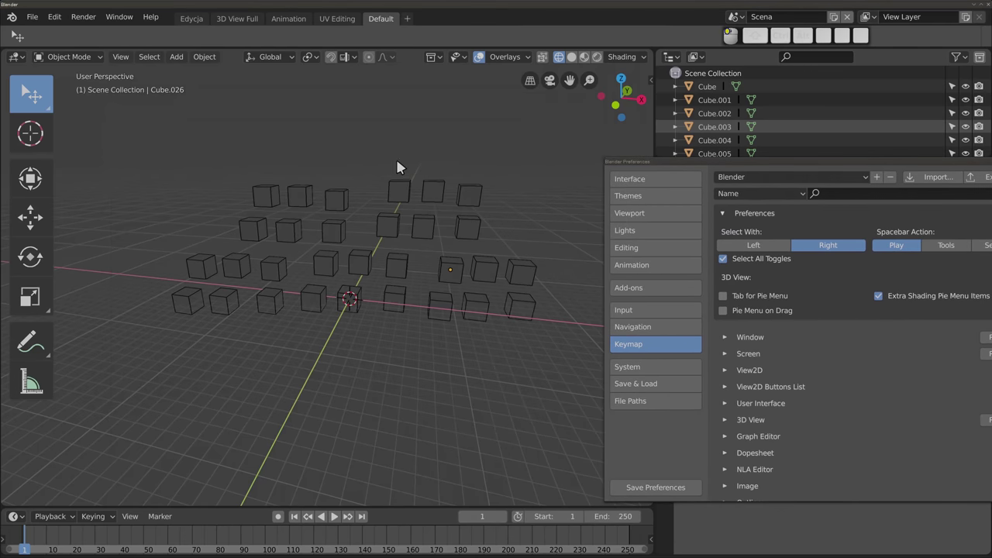
{"action": "left_click", "coordinate": [370, 179]}
Step: Test the new mapping by placing the 3D cursor and picking cubes such as Cube.009 and Cube.011
{"action": "left_click", "coordinate": [302, 153]}
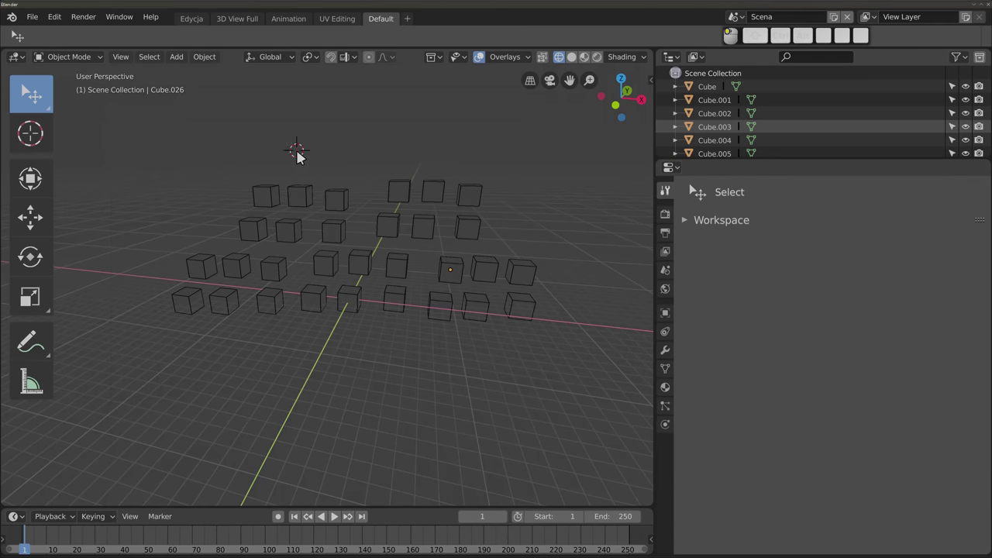
{"action": "left_click", "coordinate": [357, 151]}
{"action": "left_click", "coordinate": [334, 201]}
{"action": "left_click", "coordinate": [298, 197]}
{"action": "left_click", "coordinate": [263, 197]}
{"action": "left_click", "coordinate": [335, 201]}
{"action": "left_click", "coordinate": [303, 201]}
{"action": "left_click", "coordinate": [293, 237]}
{"action": "left_click", "coordinate": [336, 240]}
{"action": "right_click", "coordinate": [295, 138]}
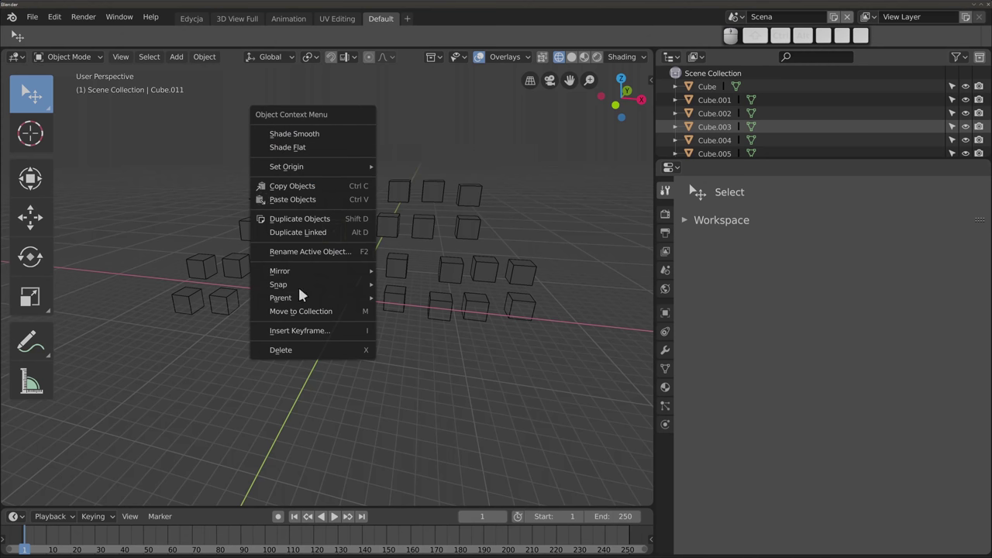
Step: Set Select With back to Left and check the viewport's right-click object menu
{"action": "key", "text": "alt+Tab"}
{"action": "left_click_drag", "start_coordinate": [643, 162], "coordinate": [248, 143]}
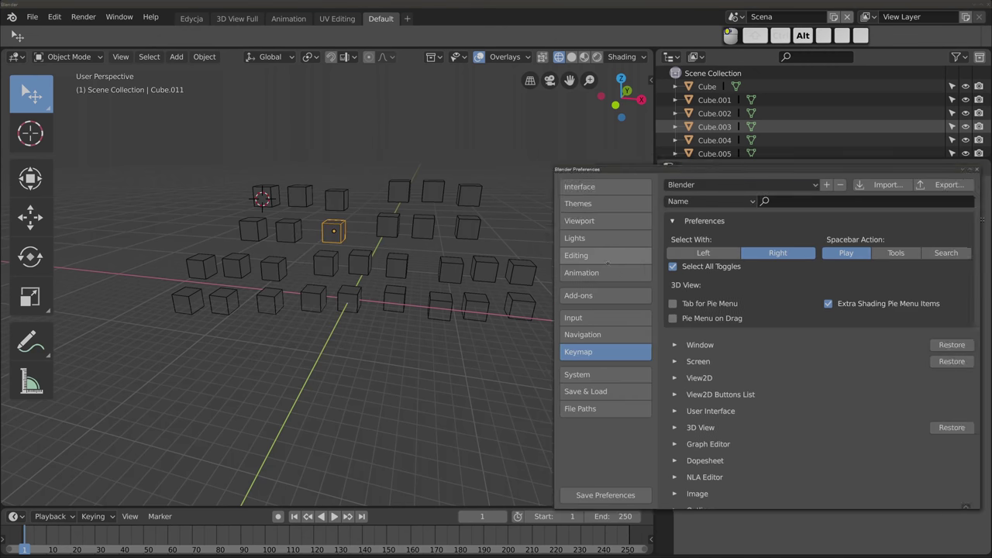
{"action": "left_click", "coordinate": [362, 226]}
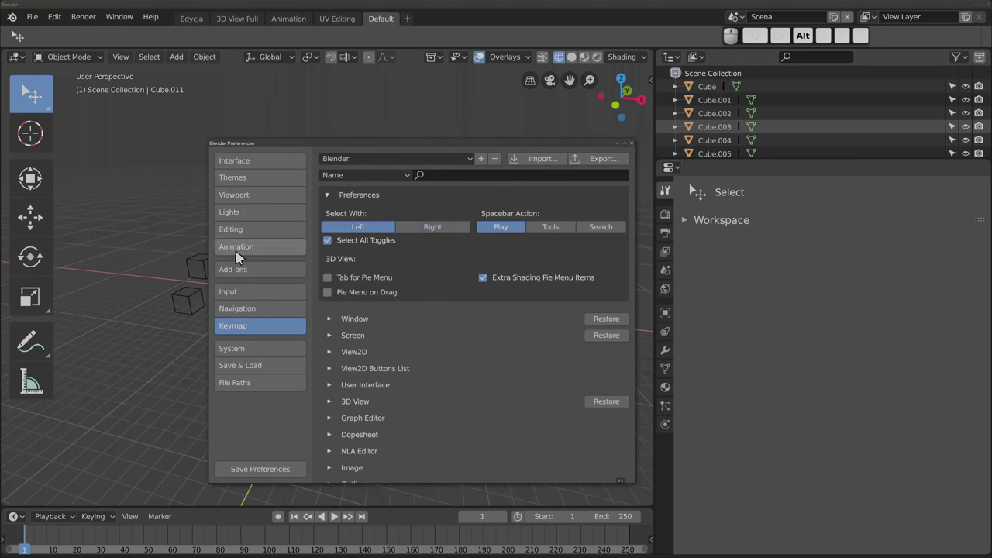
{"action": "left_click_drag", "start_coordinate": [362, 143], "coordinate": [777, 155]}
{"action": "right_click", "coordinate": [282, 134]}
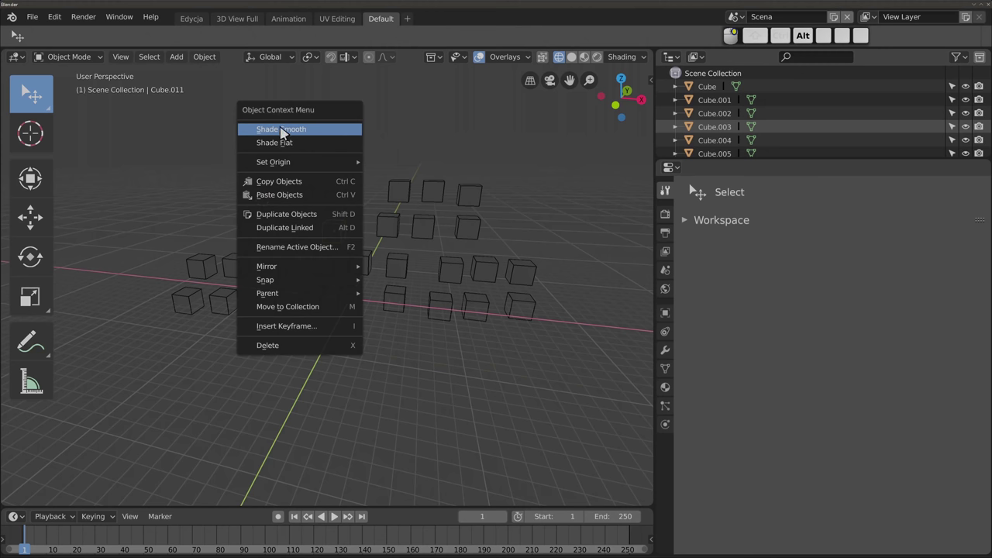
{"action": "key", "text": "w"}
{"action": "key", "text": "w"}
{"action": "key", "text": "w"}
{"action": "key", "text": "w"}
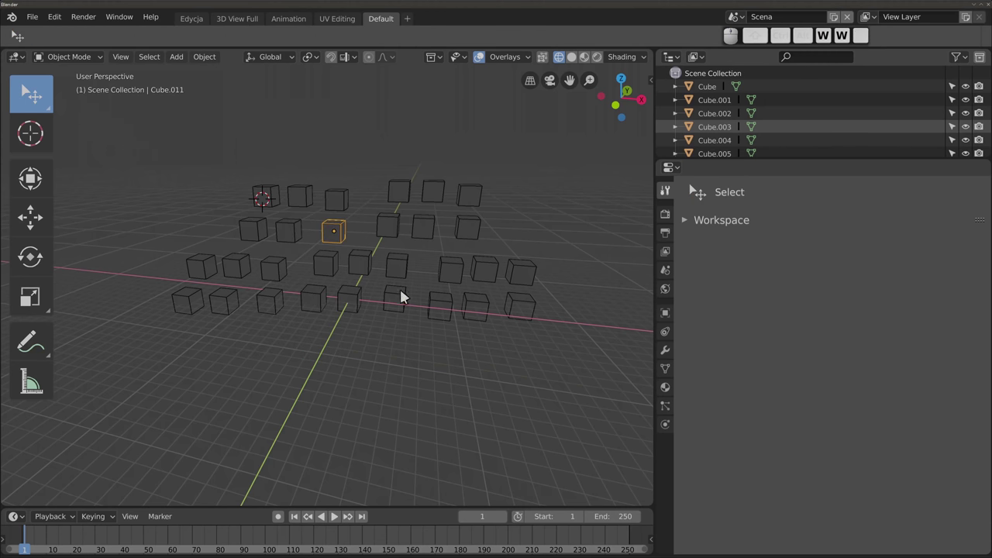
Step: Enlarge the Preferences window and toggle Select With to Right and back to Left
{"action": "key", "text": "a"}
{"action": "key", "text": "alt+Tab"}
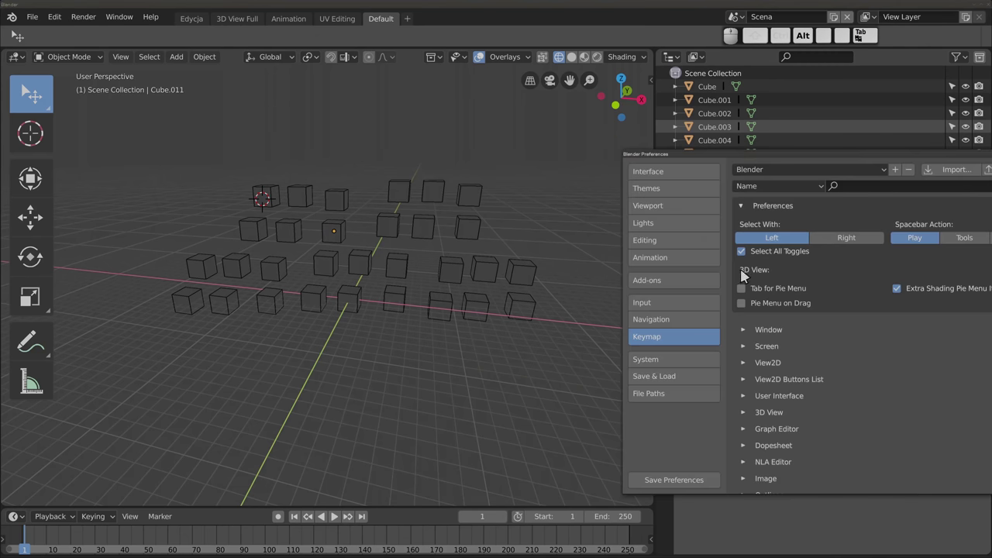
{"action": "left_click_drag", "start_coordinate": [743, 275], "coordinate": [261, 248], "text": "alt"}
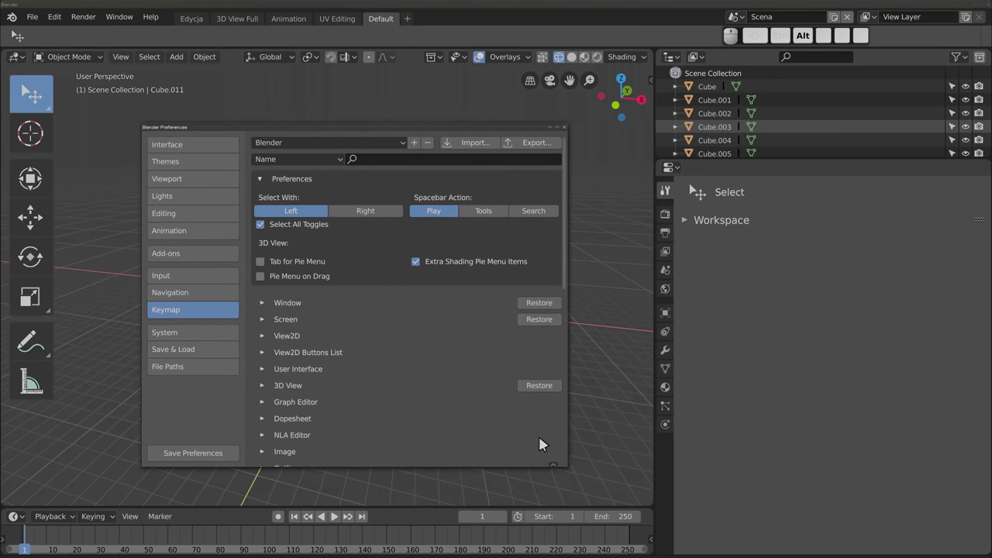
{"action": "right_click_drag", "start_coordinate": [540, 445], "coordinate": [607, 463], "text": "alt"}
{"action": "left_click_drag", "start_coordinate": [454, 380], "coordinate": [420, 354], "text": "alt"}
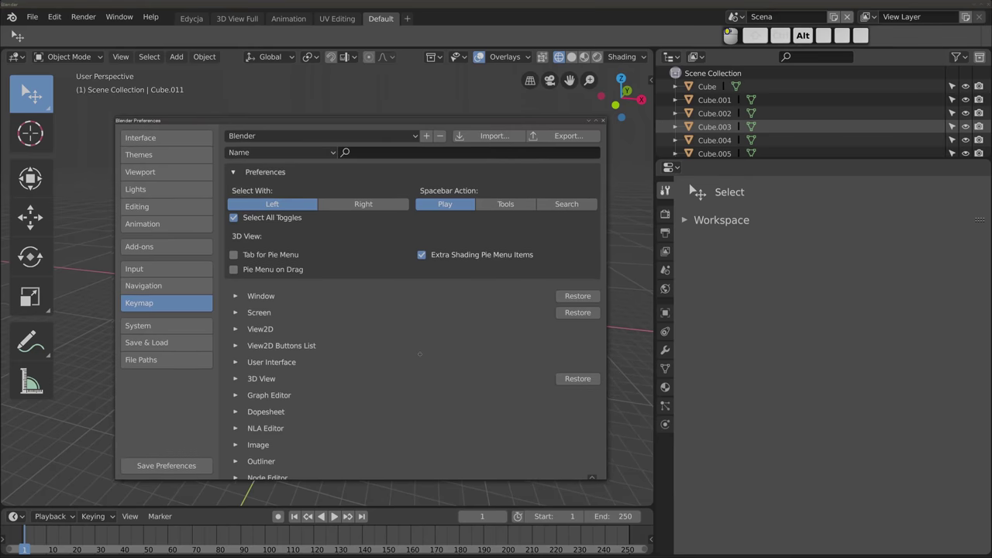
{"action": "left_click", "coordinate": [369, 206]}
{"action": "left_click", "coordinate": [307, 206]}
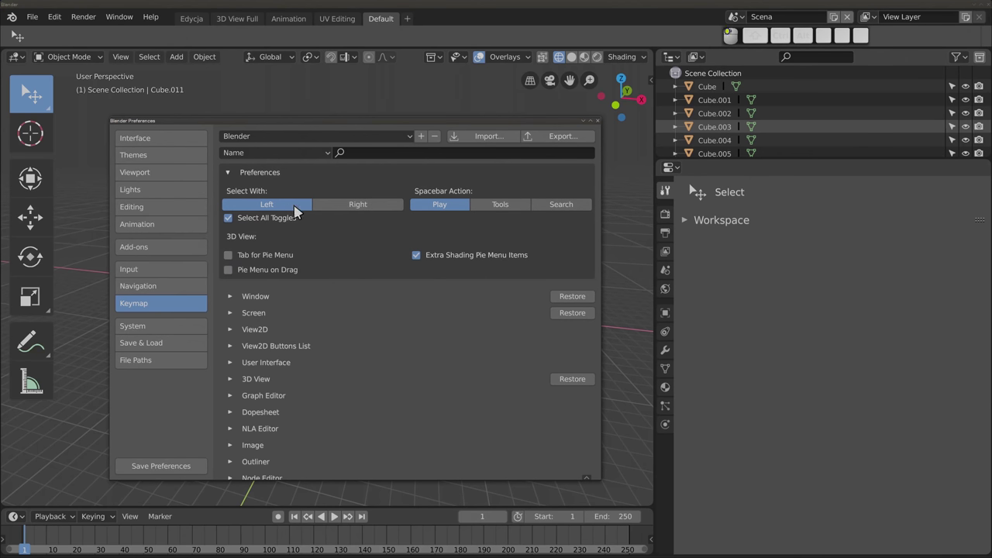
Step: Close Preferences and select all the cubes
{"action": "left_click", "coordinate": [597, 121]}
{"action": "key", "text": "a"}
{"action": "mouse_move", "coordinate": [385, 283]}
{"action": "middle_mouse_down"}
{"action": "mouse_move", "coordinate": [388, 248]}
{"action": "mouse_move", "coordinate": [277, 170]}
{"action": "mouse_move", "coordinate": [286, 166]}
{"action": "mouse_move", "coordinate": [375, 297]}
{"action": "mouse_move", "coordinate": [326, 238]}
{"action": "middle_mouse_up"}
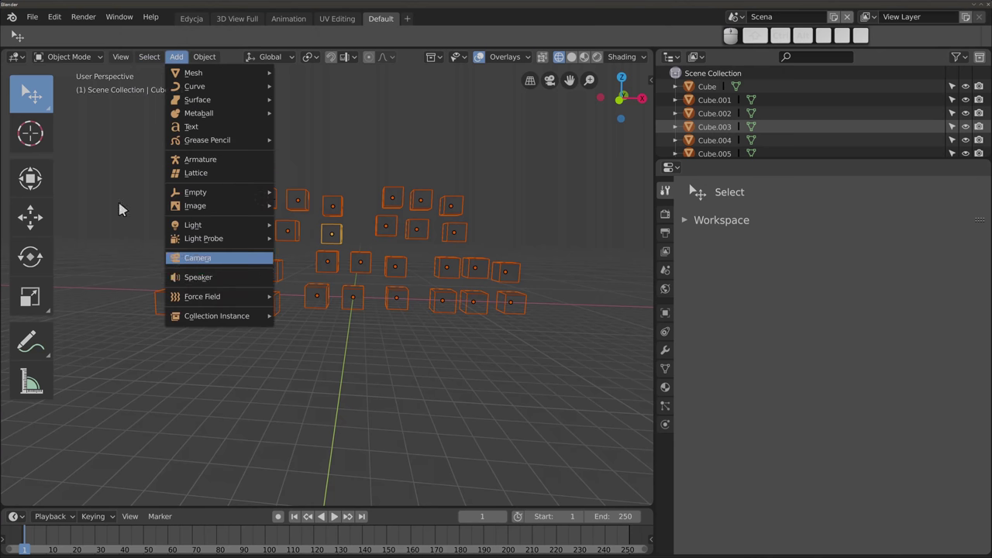
Step: Select and deselect all cubes using Select > All and the A / Alt+A shortcuts
{"action": "middle_click_drag", "start_coordinate": [336, 220], "coordinate": [321, 271]}
{"action": "key", "text": "alt+a"}
{"action": "left_click", "coordinate": [150, 62]}
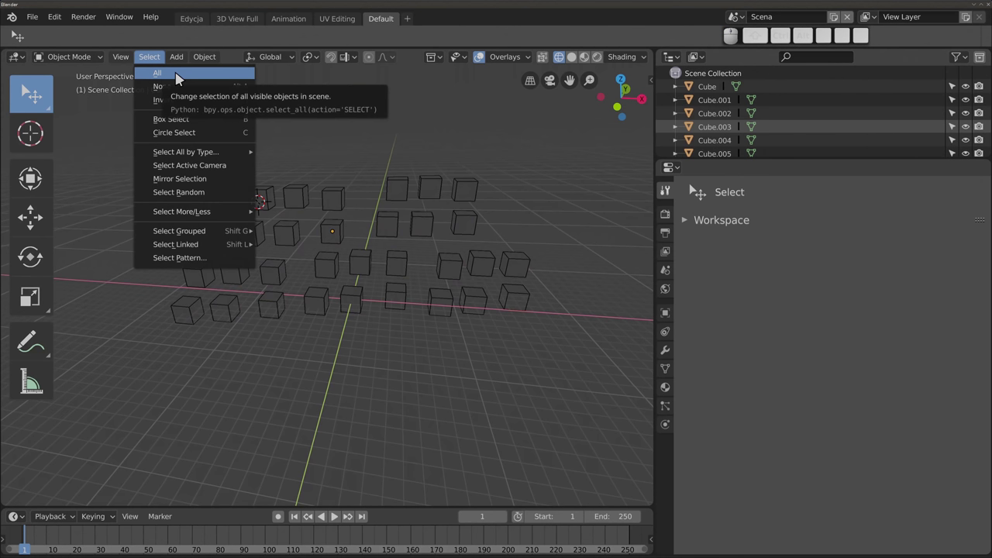
{"action": "left_click", "coordinate": [176, 75]}
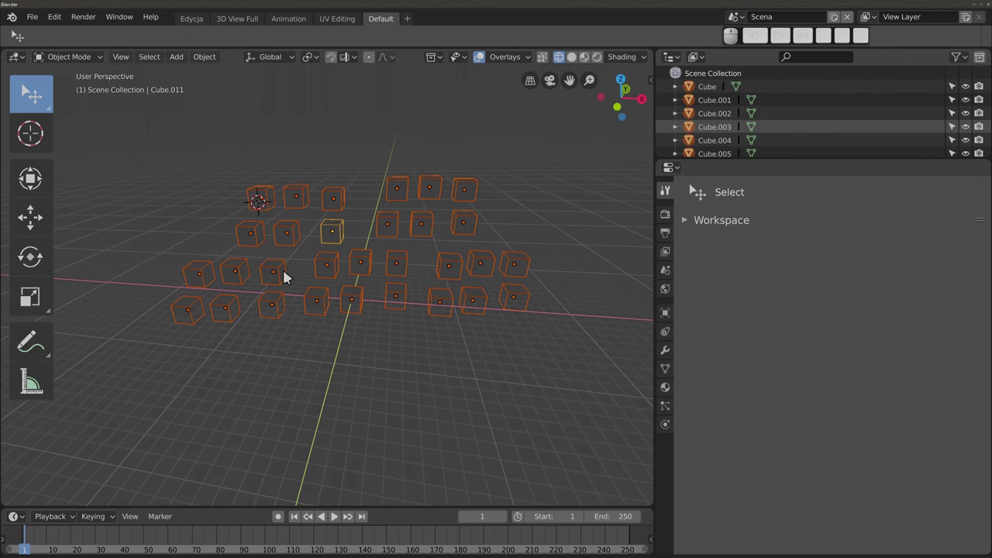
{"action": "key", "text": "alt+a"}
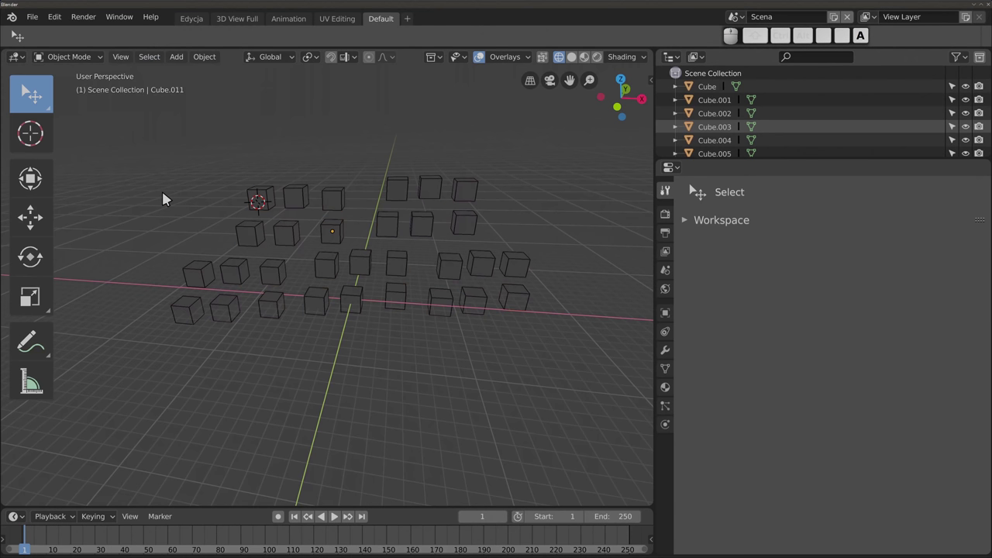
{"action": "key", "text": "a"}
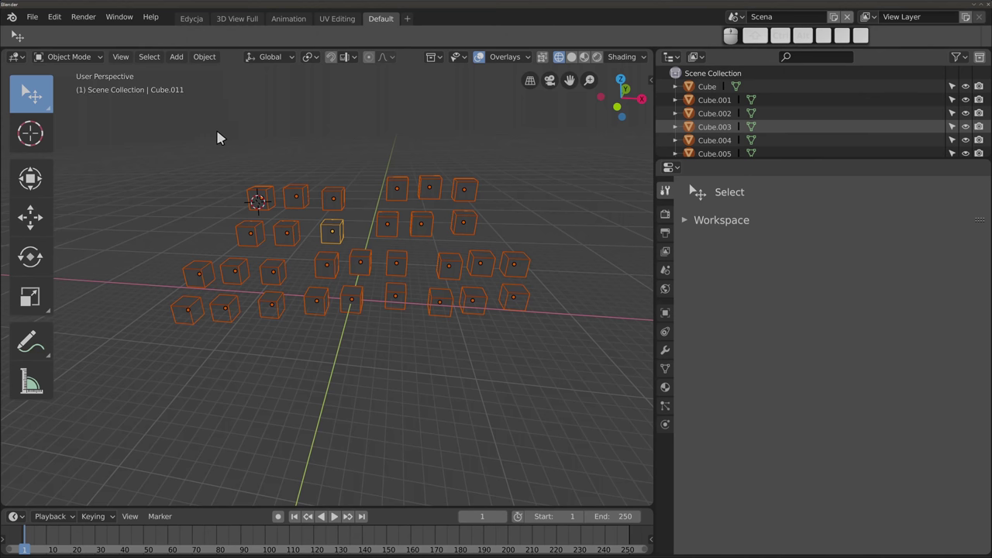
Step: Deselect everything, then use Select > Invert to select all cubes again
{"action": "left_click", "coordinate": [148, 57]}
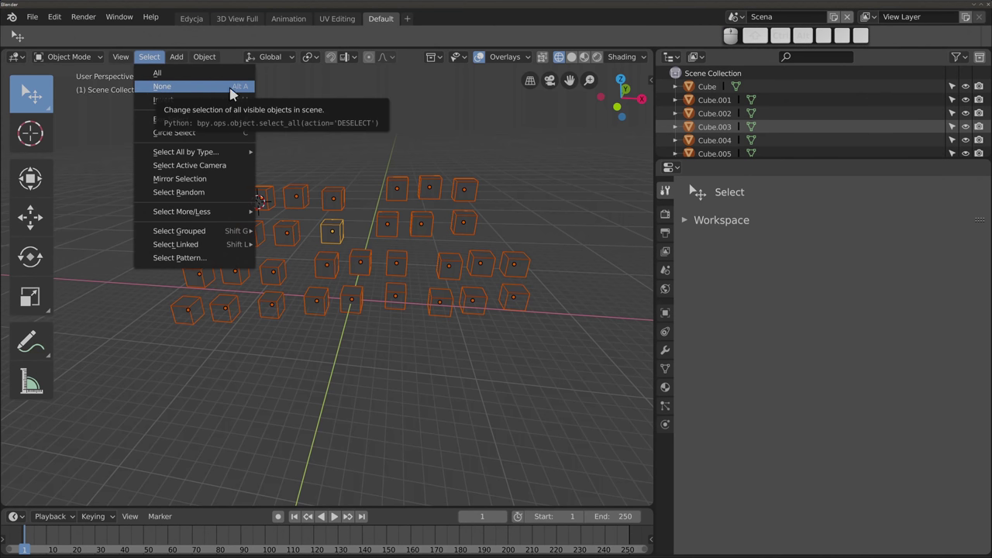
{"action": "key", "text": "alt+a"}
{"action": "middle_click_drag", "start_coordinate": [336, 269], "coordinate": [347, 265]}
{"action": "key", "text": "a"}
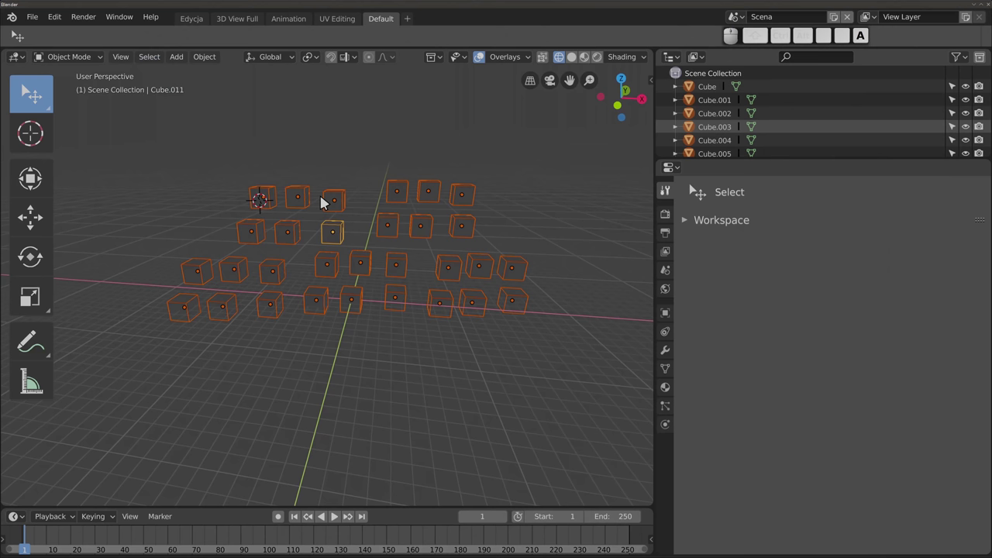
{"action": "key", "text": "a"}
{"action": "key", "text": "a"}
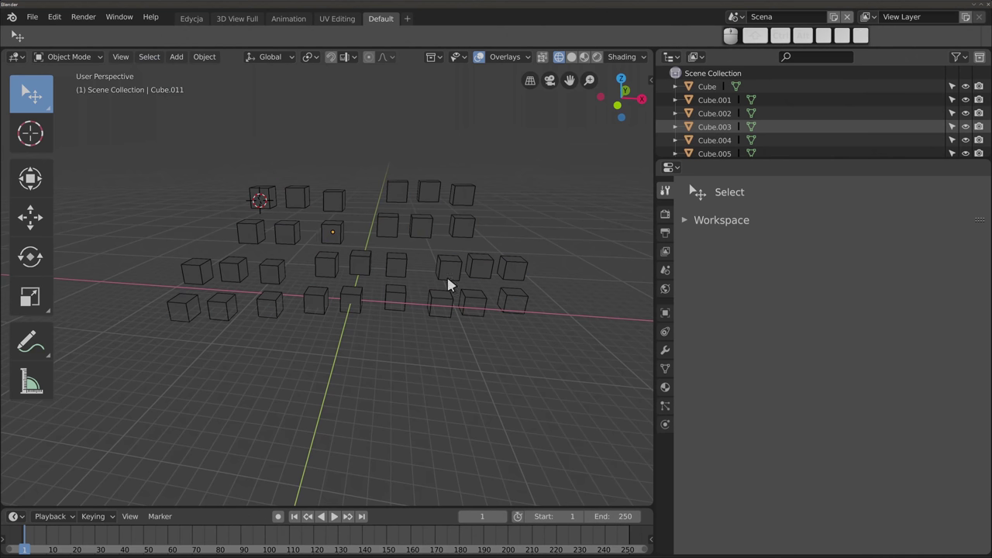
{"action": "left_click", "coordinate": [149, 56]}
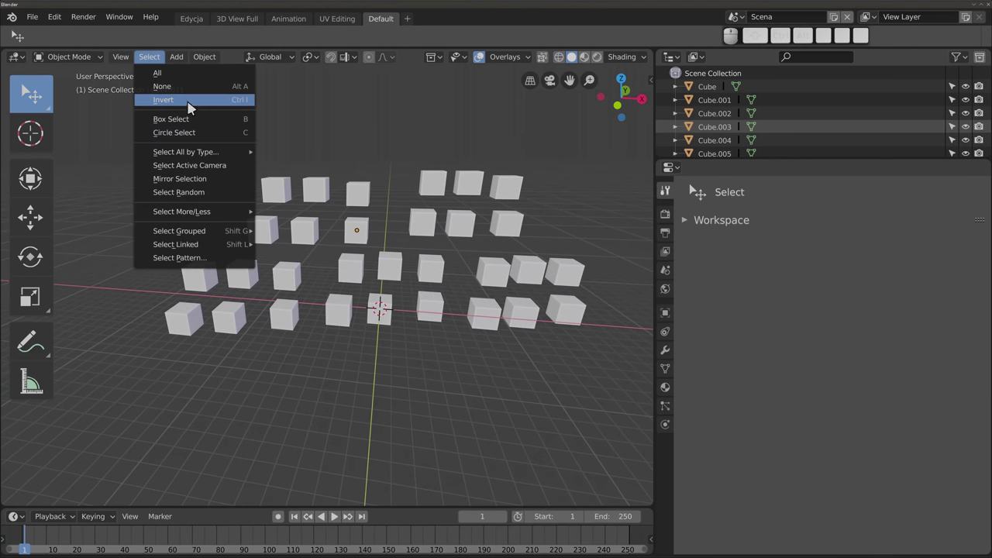
{"action": "left_click", "coordinate": [245, 99]}
Step: Box-select the left cubes with B, then invert with Ctrl+I so only the right half stays selected
{"action": "key", "text": "b"}
{"action": "left_click_drag", "start_coordinate": [164, 147], "coordinate": [205, 241]}
{"action": "left_click_drag", "start_coordinate": [256, 284], "coordinate": [357, 380]}
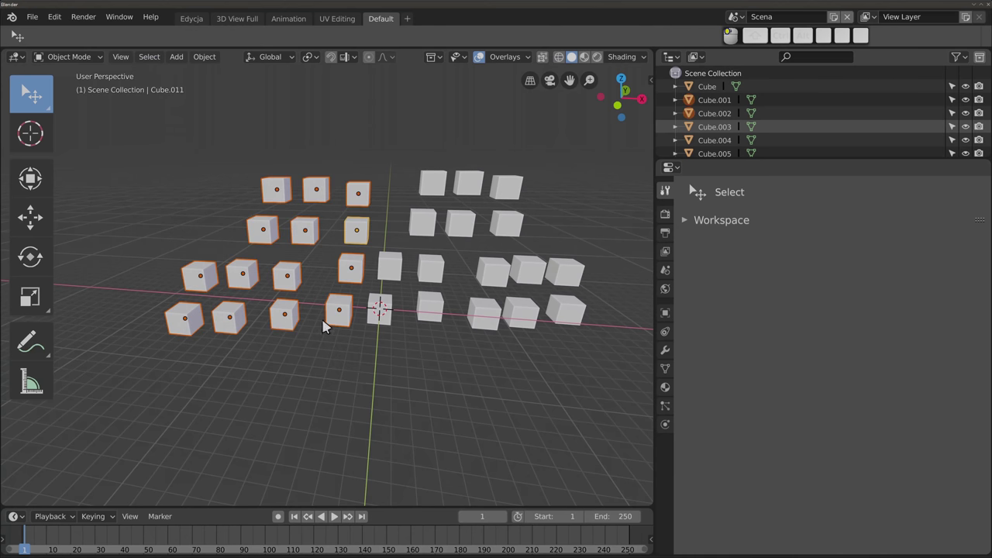
{"action": "key", "text": "z"}
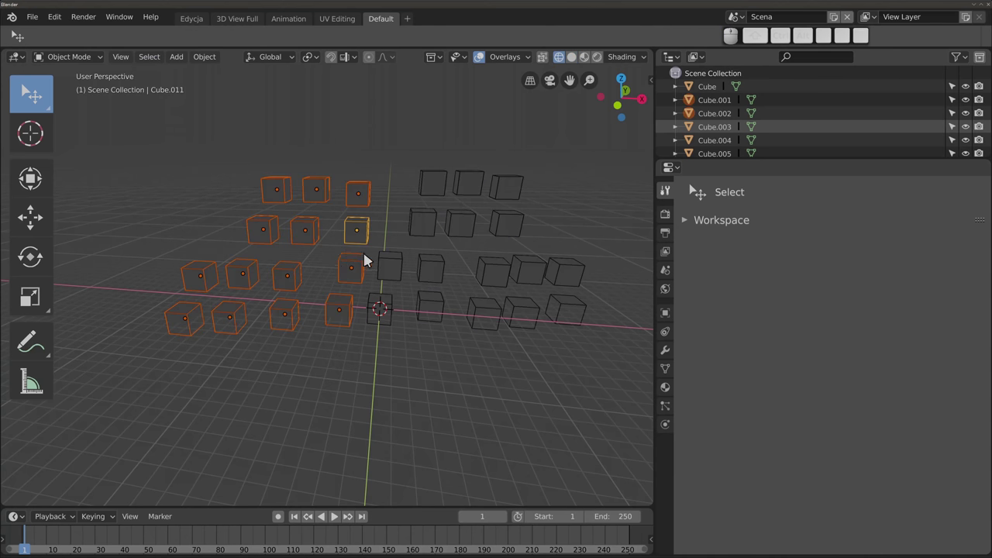
{"action": "mouse_move", "coordinate": [411, 280]}
{"action": "middle_mouse_down"}
{"action": "mouse_move", "coordinate": [403, 295]}
{"action": "mouse_move", "coordinate": [383, 288]}
{"action": "middle_mouse_up"}
{"action": "key", "text": "ctrl+i"}
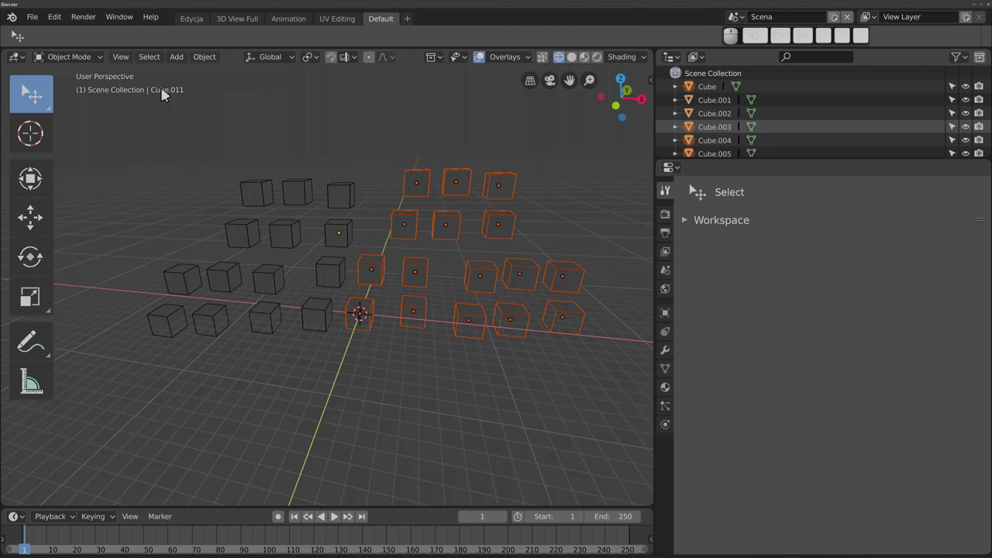
{"action": "left_click", "coordinate": [149, 57]}
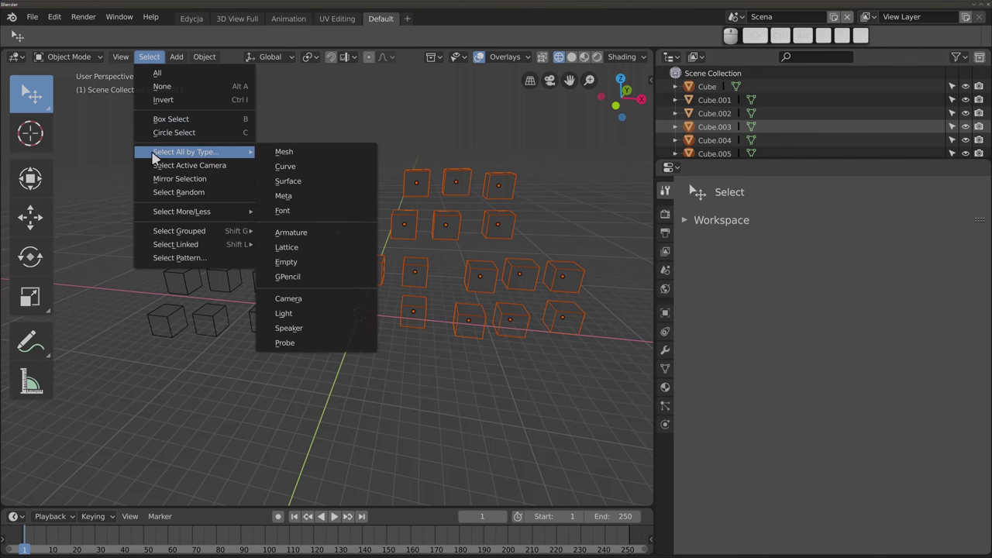
Step: Clear the selection and add a NURBS surface sphere above the grid's left side
{"action": "mouse_move", "coordinate": [186, 152]}
{"action": "left_click", "coordinate": [320, 155]}
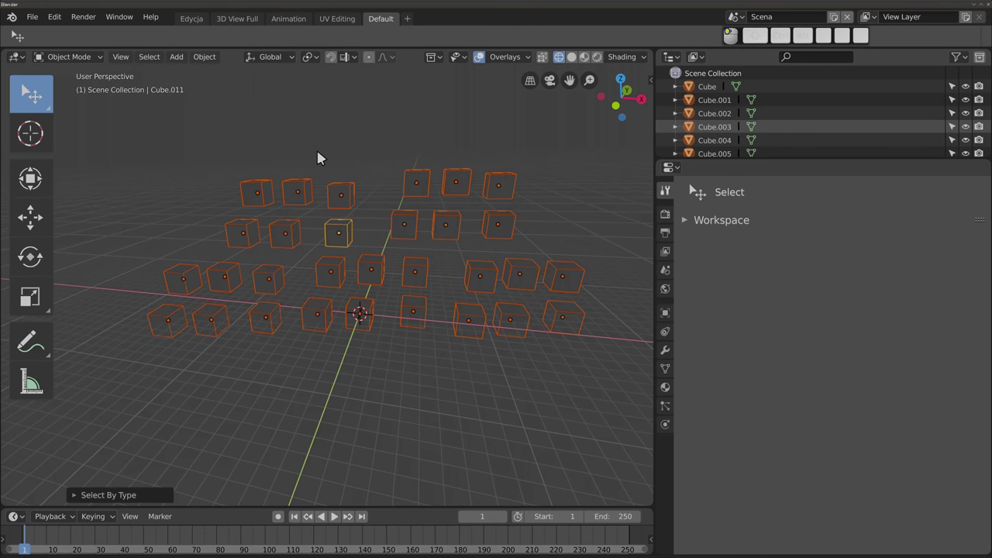
{"action": "middle_click_drag", "start_coordinate": [375, 293], "coordinate": [377, 317], "text": "shift"}
{"action": "key", "text": "a"}
{"action": "key", "text": "shift+a"}
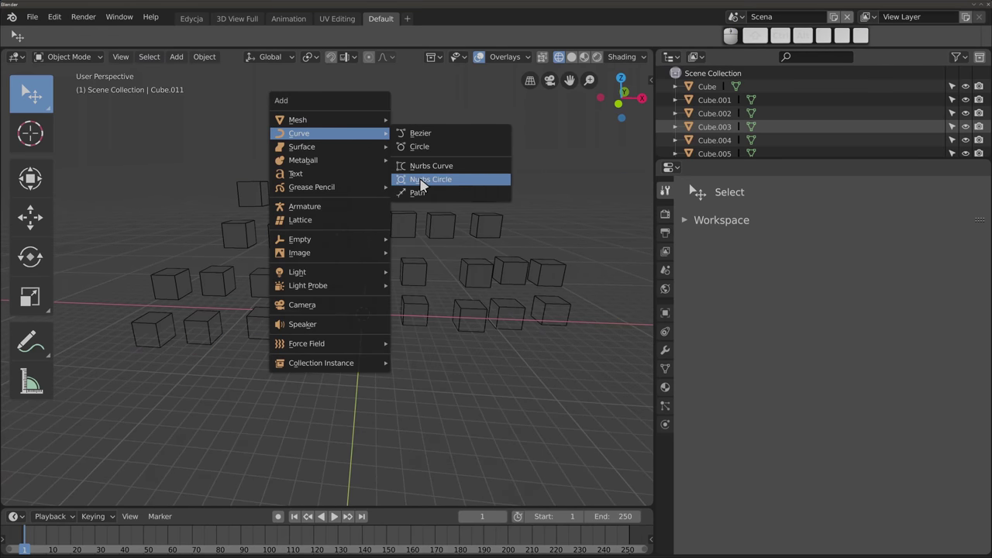
{"action": "mouse_move", "coordinate": [302, 146]}
{"action": "left_click", "coordinate": [418, 200]}
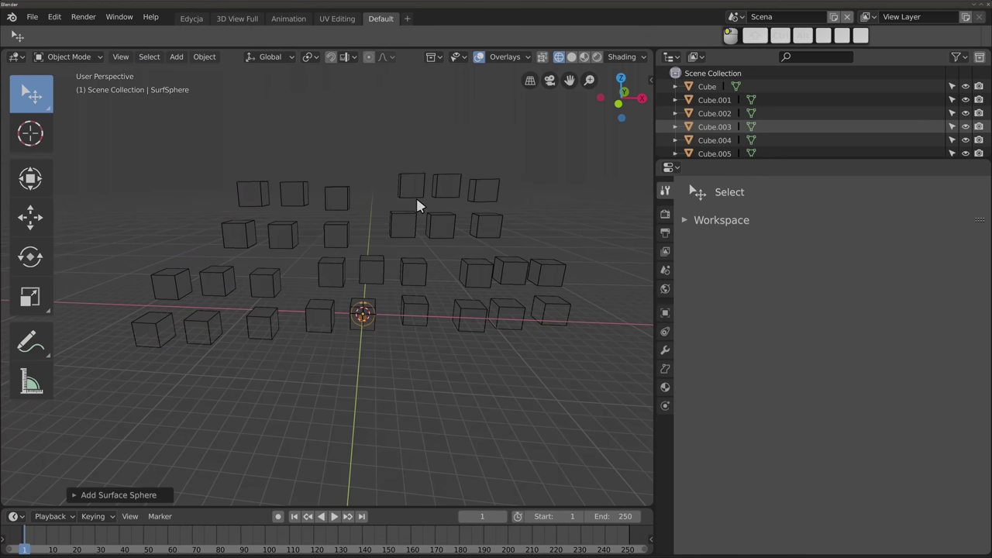
{"action": "key", "text": "g"}
{"action": "left_click", "coordinate": [176, 181]}
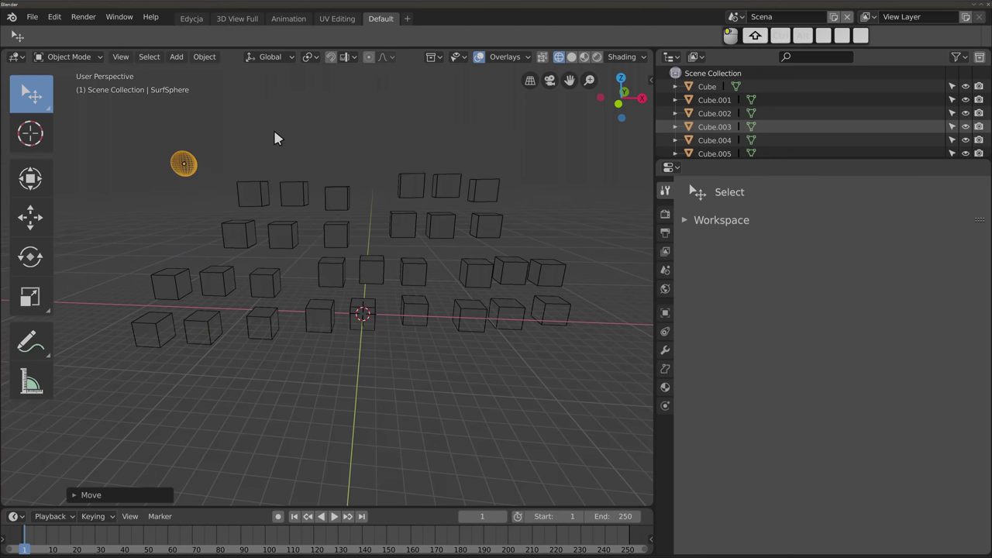
Step: Add a metaball ball and place it beside the sphere
{"action": "key", "text": "shift+a"}
{"action": "left_click", "coordinate": [404, 147]}
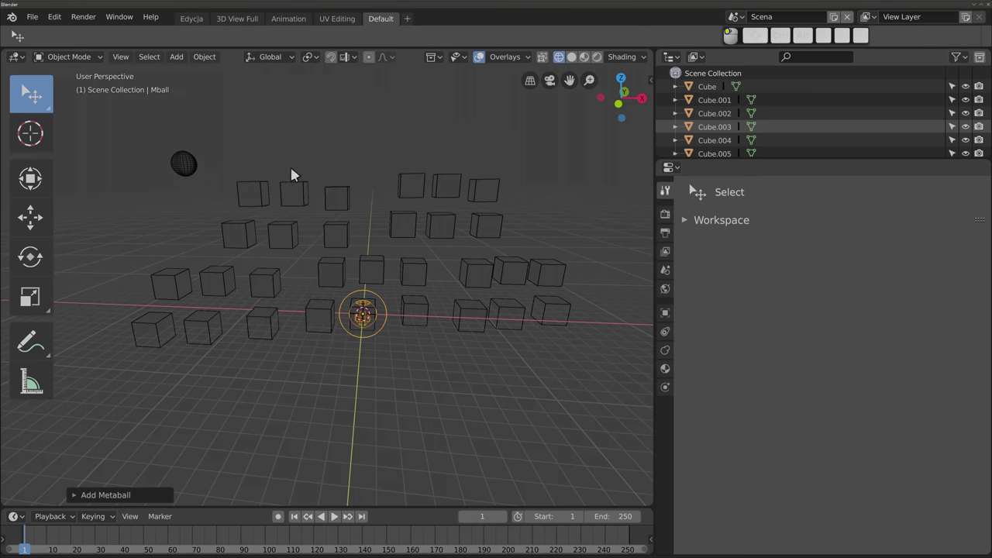
{"action": "key", "text": "g"}
{"action": "left_click", "coordinate": [131, 441]}
Step: Select only the mesh cubes with Select All by Type and switch the viewport to solid shading
{"action": "key", "text": "a"}
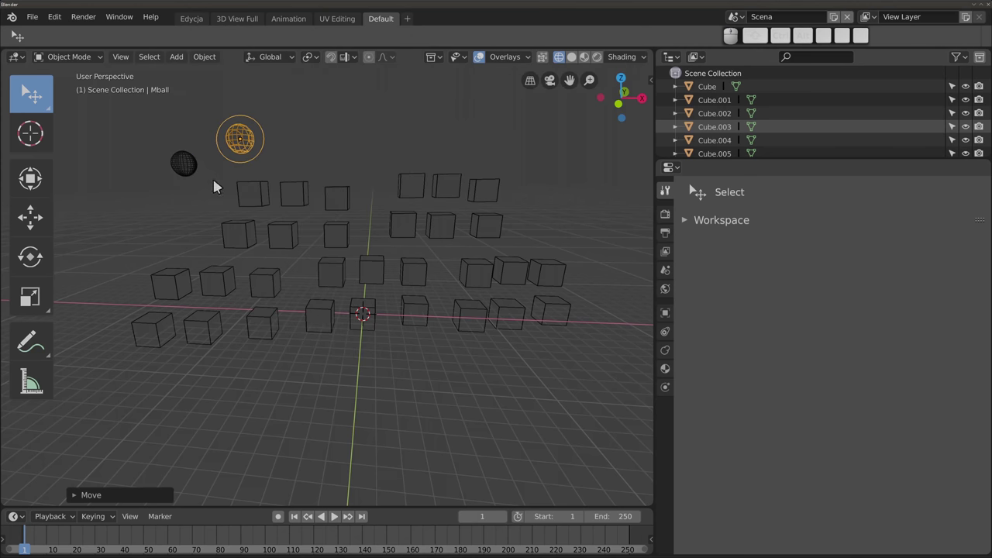
{"action": "left_click", "coordinate": [149, 56]}
{"action": "mouse_move", "coordinate": [186, 151]}
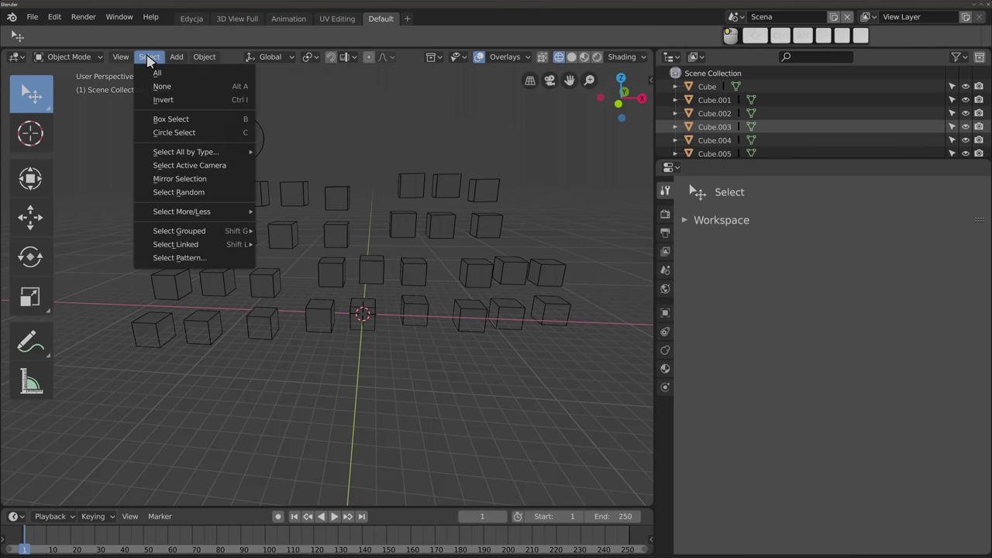
{"action": "left_click", "coordinate": [277, 155]}
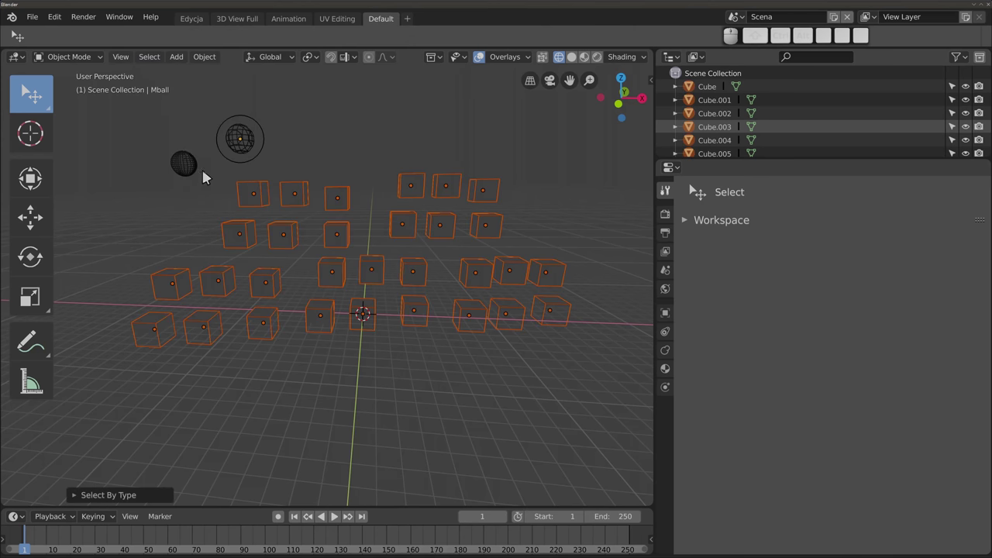
{"action": "key", "text": "z"}
{"action": "left_click", "coordinate": [411, 265]}
{"action": "mouse_move", "coordinate": [410, 264]}
{"action": "middle_mouse_down"}
{"action": "mouse_move", "coordinate": [331, 280]}
{"action": "mouse_move", "coordinate": [348, 328]}
{"action": "middle_mouse_up"}
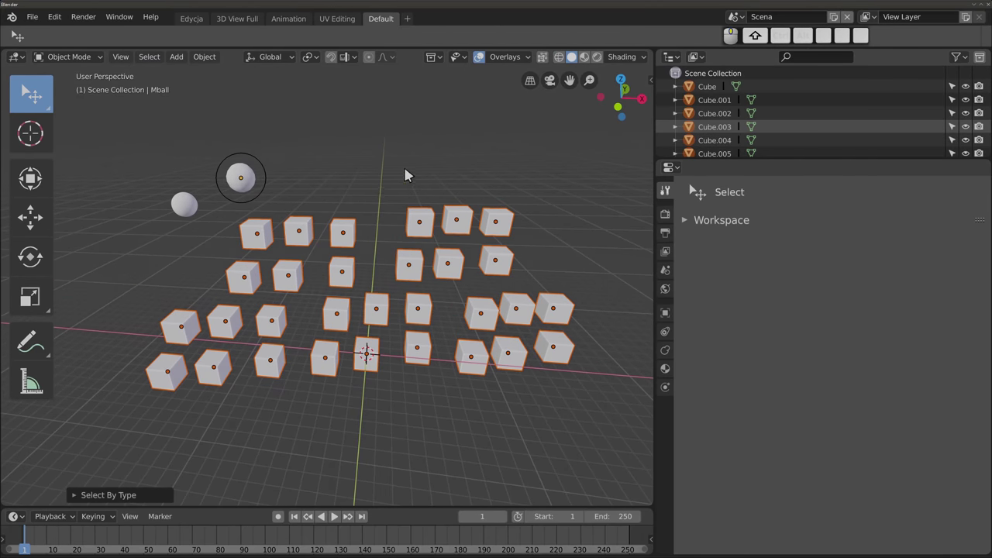
{"action": "middle_click_drag", "start_coordinate": [465, 262], "coordinate": [463, 260]}
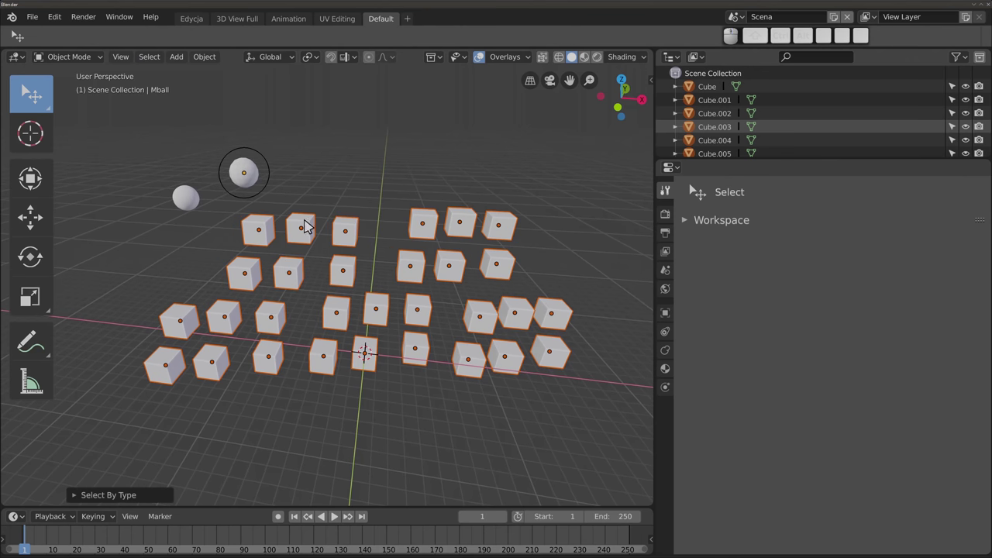
{"action": "left_click", "coordinate": [149, 57]}
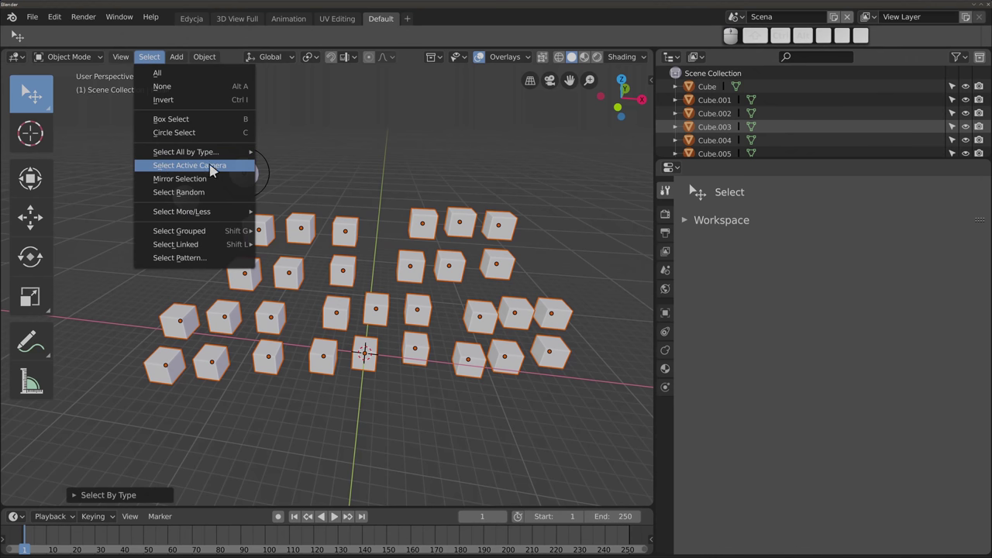
Step: Add a camera and move it up above the cube grid
{"action": "left_click", "coordinate": [230, 171]}
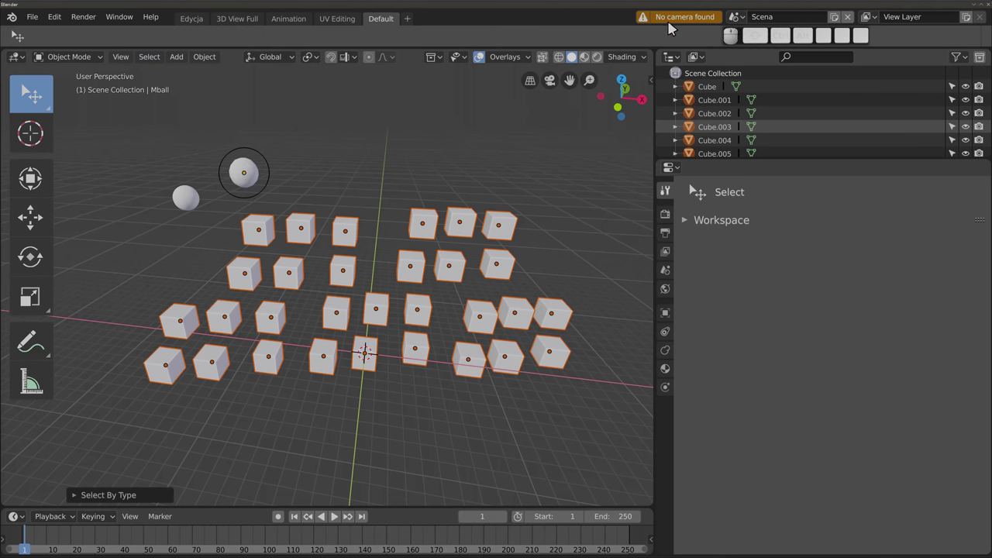
{"action": "key", "text": "shift+a"}
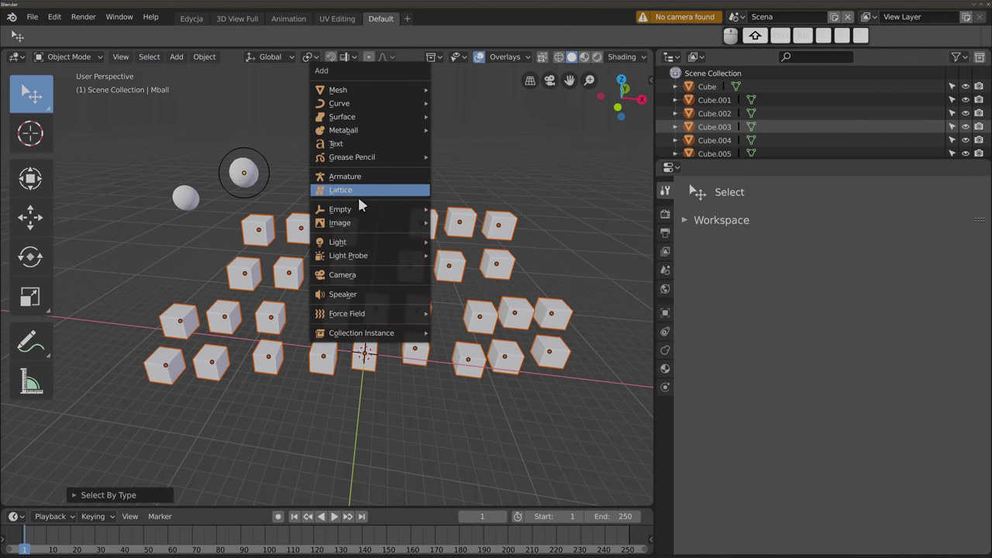
{"action": "left_click", "coordinate": [361, 276]}
{"action": "key", "text": "g"}
{"action": "left_click", "coordinate": [378, 166]}
Step: Duplicate the camera three times to make a row of four cameras
{"action": "key", "text": "shift+d"}
{"action": "left_click", "coordinate": [423, 167]}
{"action": "key", "text": "shift+d"}
{"action": "left_click", "coordinate": [465, 165]}
{"action": "key", "text": "shift+d"}
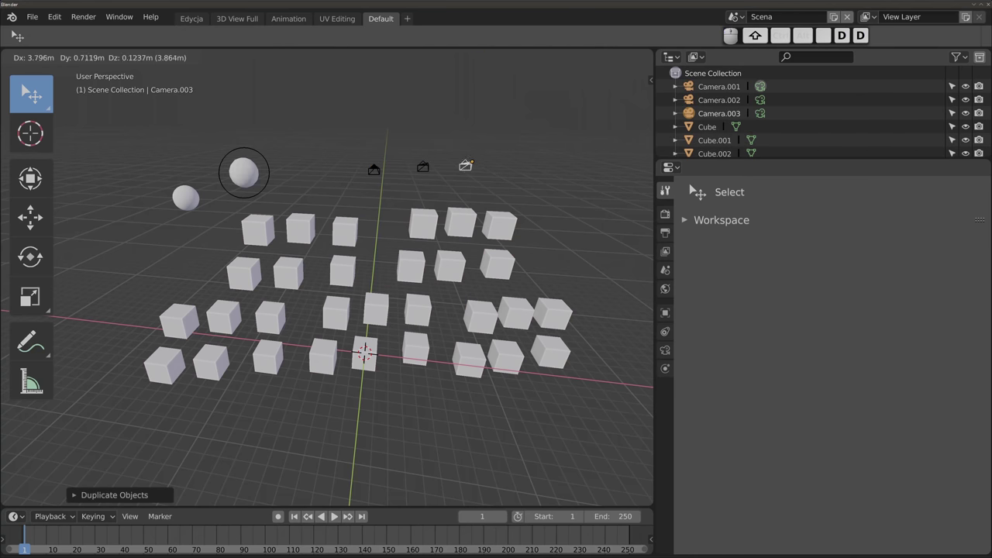
{"action": "left_click", "coordinate": [515, 173]}
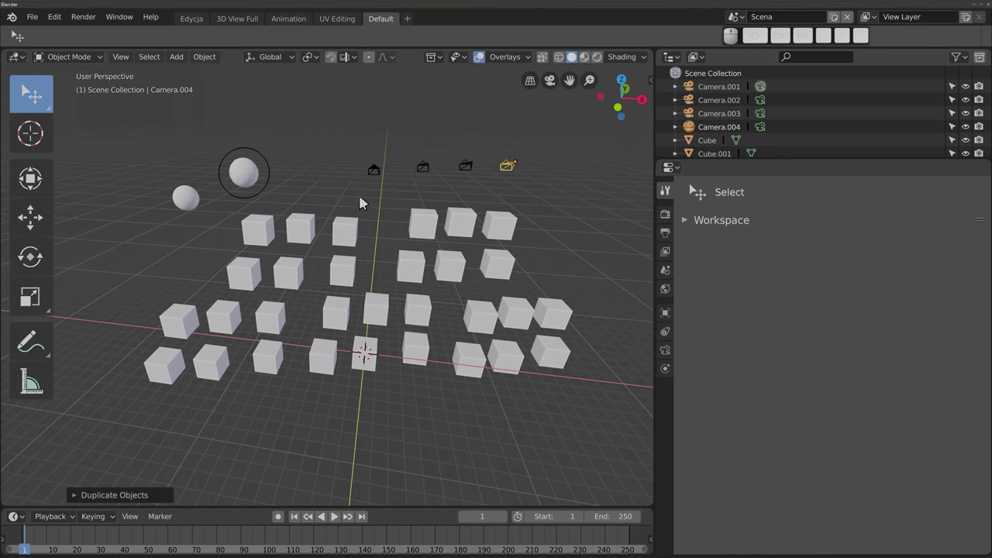
Step: Use Select Active Camera to select Camera.001
{"action": "left_click", "coordinate": [149, 57]}
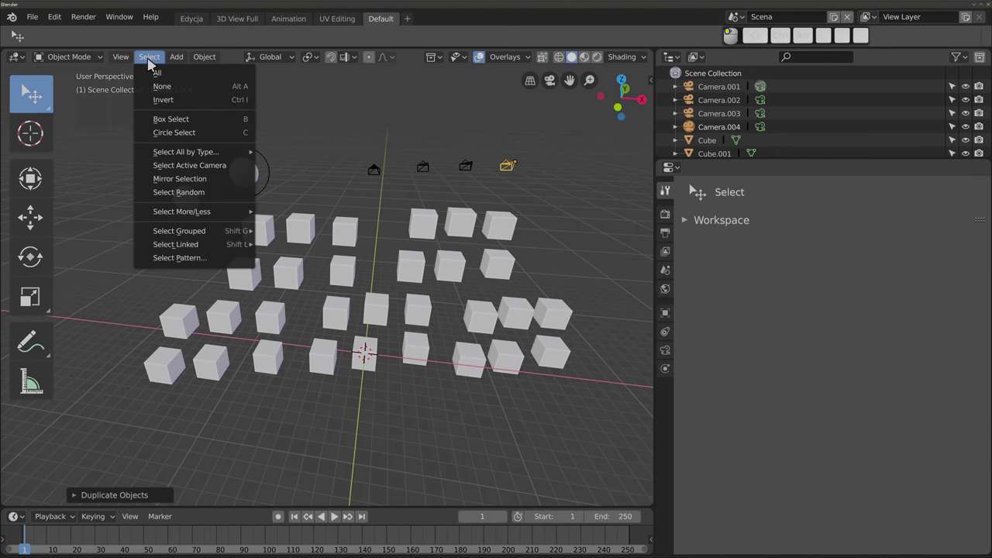
{"action": "left_click", "coordinate": [168, 166]}
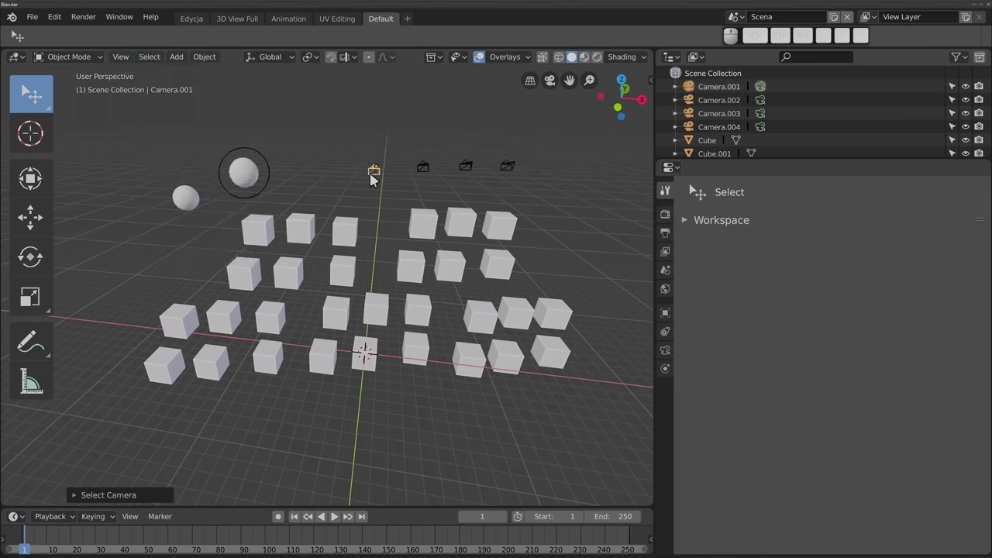
{"action": "left_click", "coordinate": [149, 57]}
{"action": "mouse_move", "coordinate": [321, 303]}
{"action": "middle_mouse_down"}
{"action": "mouse_move", "coordinate": [282, 266]}
{"action": "mouse_move", "coordinate": [383, 282]}
{"action": "mouse_move", "coordinate": [391, 316]}
{"action": "mouse_move", "coordinate": [403, 299]}
{"action": "middle_mouse_up"}
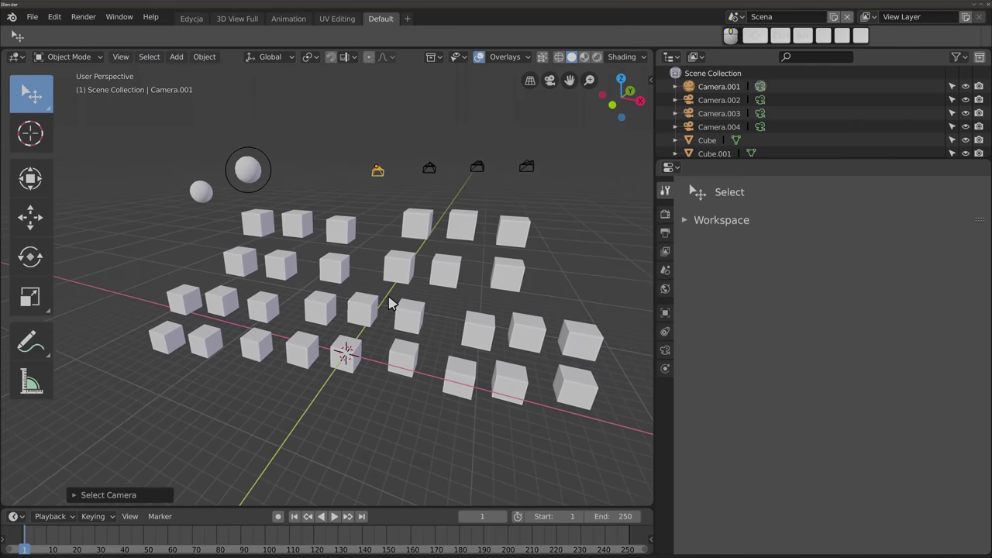
Step: Rename the back-right cube to kostka.R in its Object properties
{"action": "left_click", "coordinate": [515, 234]}
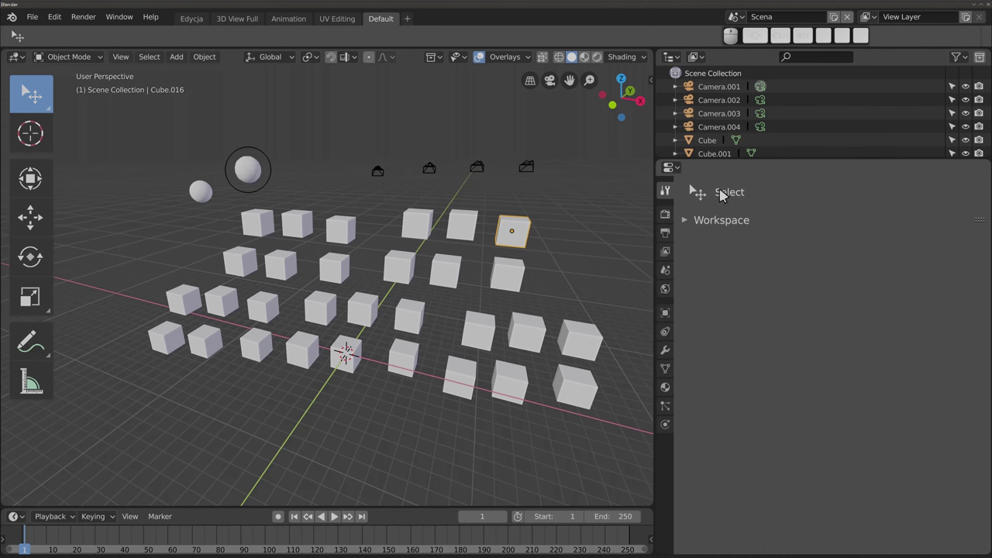
{"action": "left_click", "coordinate": [664, 314]}
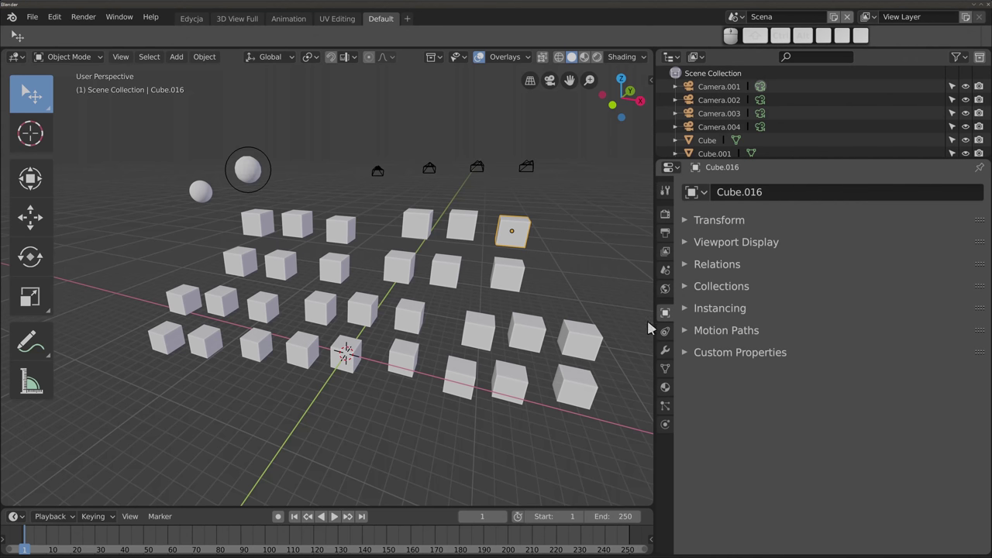
{"action": "middle_click_drag", "start_coordinate": [525, 246], "coordinate": [593, 247], "text": "shift"}
{"action": "left_click", "coordinate": [761, 191]}
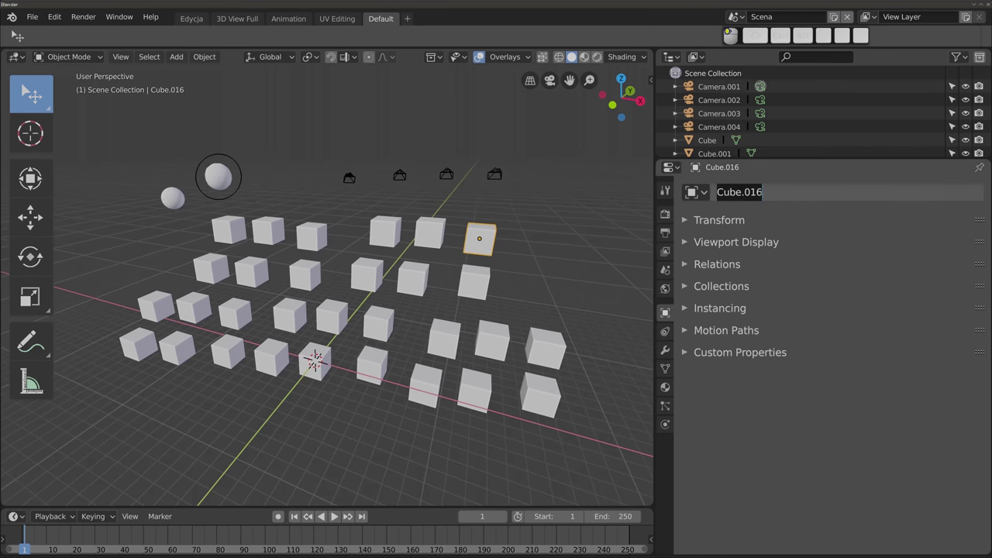
{"action": "type", "text": "kostka.R"}
{"action": "key", "text": "Return"}
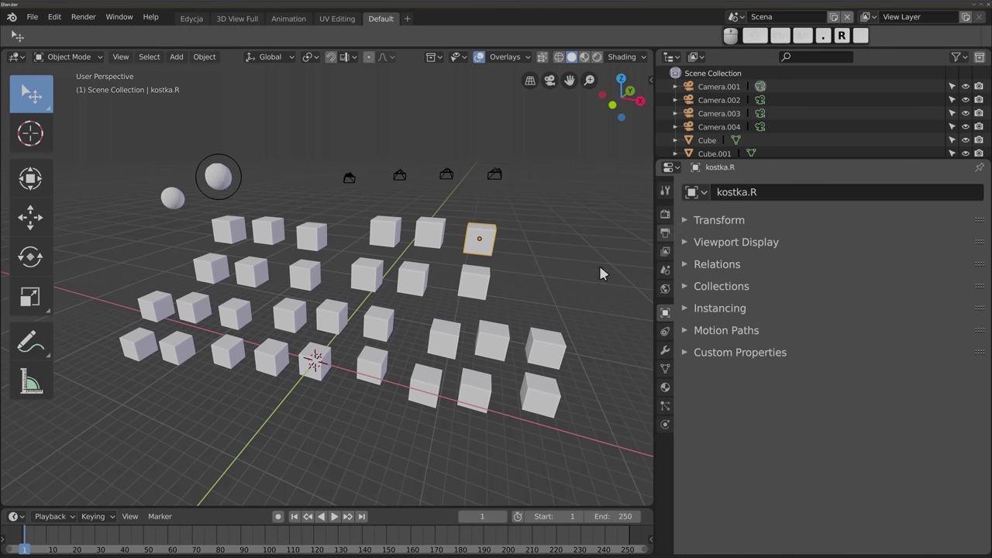
Step: Rename the back-left cube, Cube.008, to kostka.L
{"action": "left_click", "coordinate": [228, 232]}
{"action": "mouse_move", "coordinate": [365, 332]}
{"action": "middle_mouse_down"}
{"action": "mouse_move", "coordinate": [373, 336]}
{"action": "mouse_move", "coordinate": [337, 294]}
{"action": "middle_mouse_up"}
{"action": "left_click", "coordinate": [741, 193]}
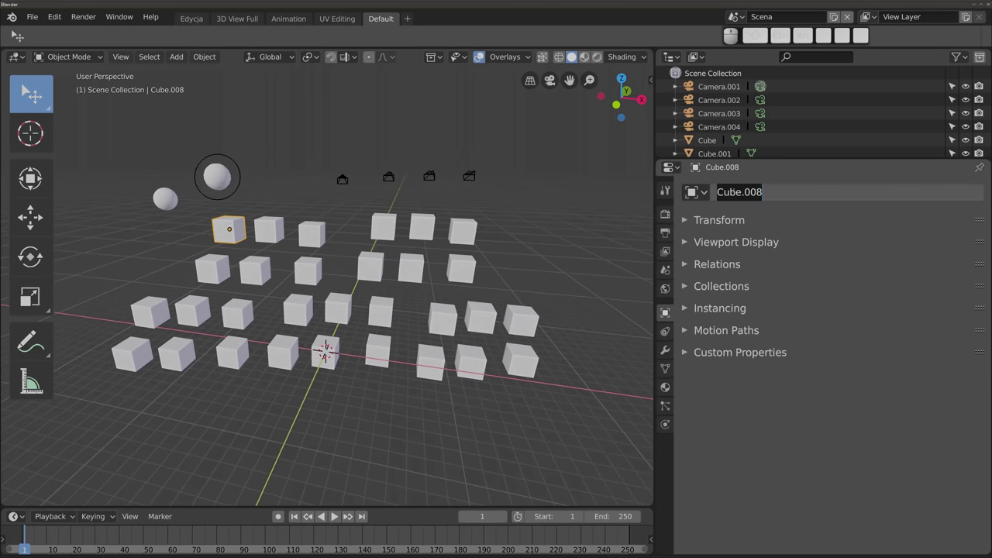
{"action": "type", "text": "kostka.L"}
{"action": "key", "text": "Return"}
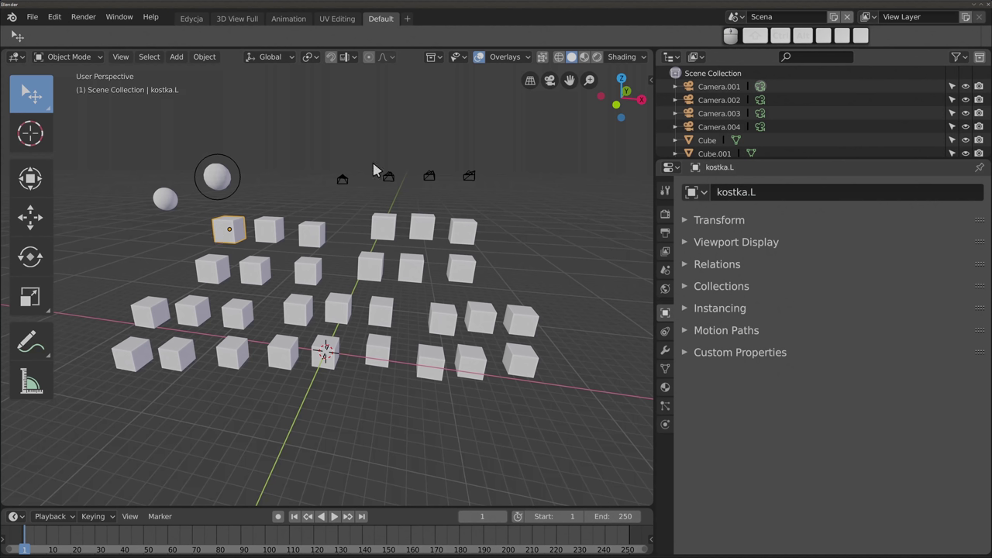
Step: Try Mirror Selection, which switches to kostka.R, then Select Random
{"action": "left_click", "coordinate": [150, 59]}
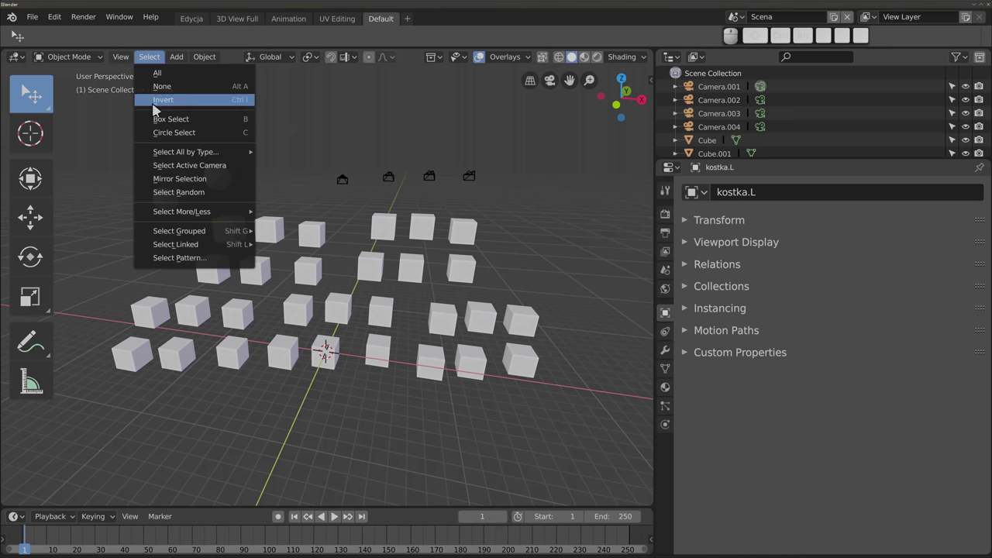
{"action": "left_click", "coordinate": [161, 176]}
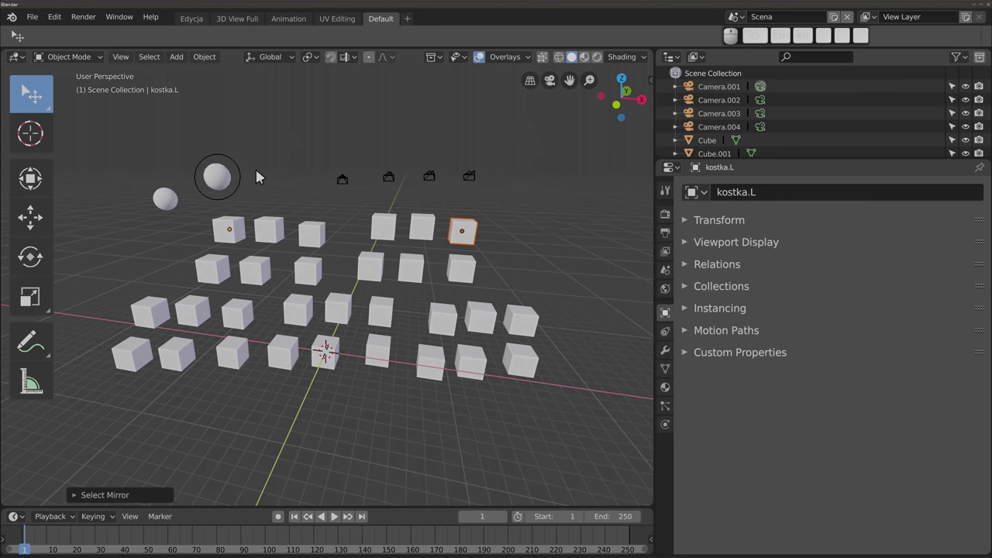
{"action": "left_click", "coordinate": [149, 56]}
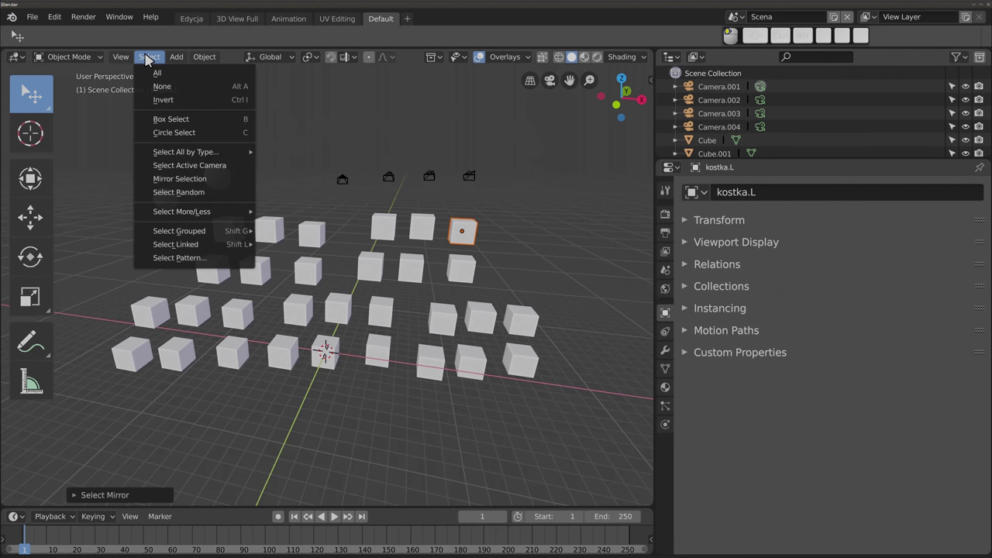
{"action": "left_click", "coordinate": [223, 199]}
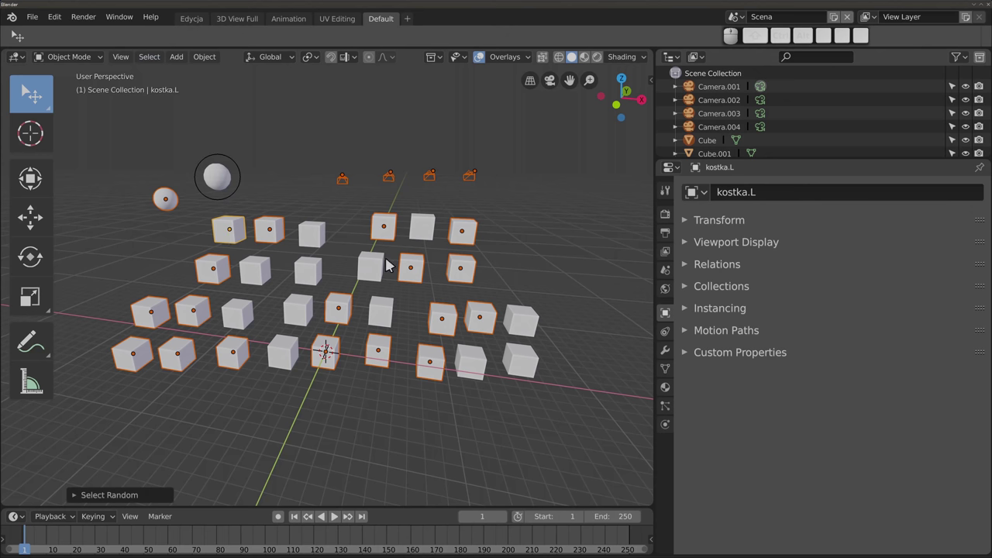
Step: Select all 36 objects and delete them, leaving the scene empty
{"action": "key", "text": "a"}
{"action": "key", "text": "a"}
{"action": "key", "text": "x"}
{"action": "middle_click_drag", "start_coordinate": [357, 392], "coordinate": [420, 295], "text": "shift"}
{"action": "middle_click_drag", "start_coordinate": [295, 230], "coordinate": [299, 248]}
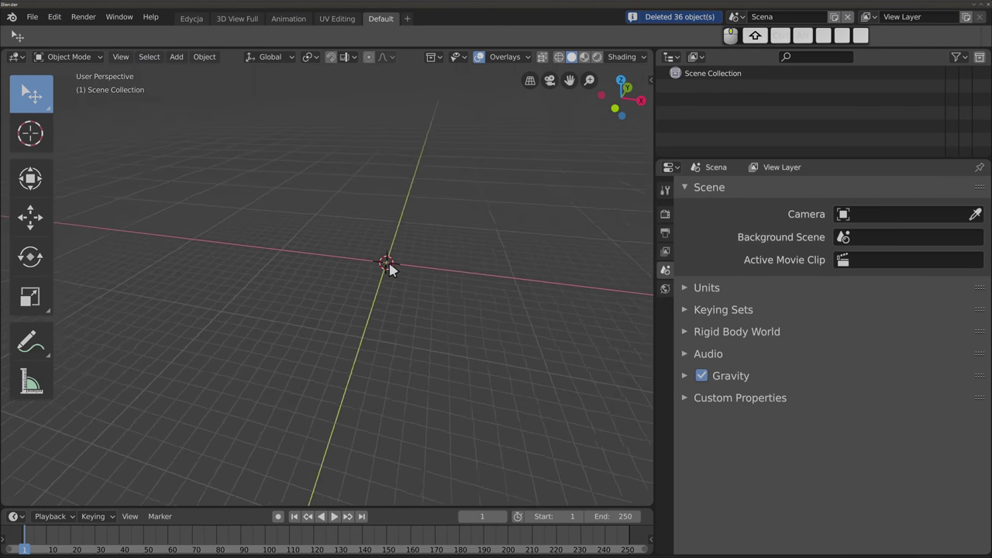
Step: Add a grid mesh and randomly select its faces in face-select edit mode
{"action": "key", "text": "shift+a"}
{"action": "mouse_move", "coordinate": [306, 54]}
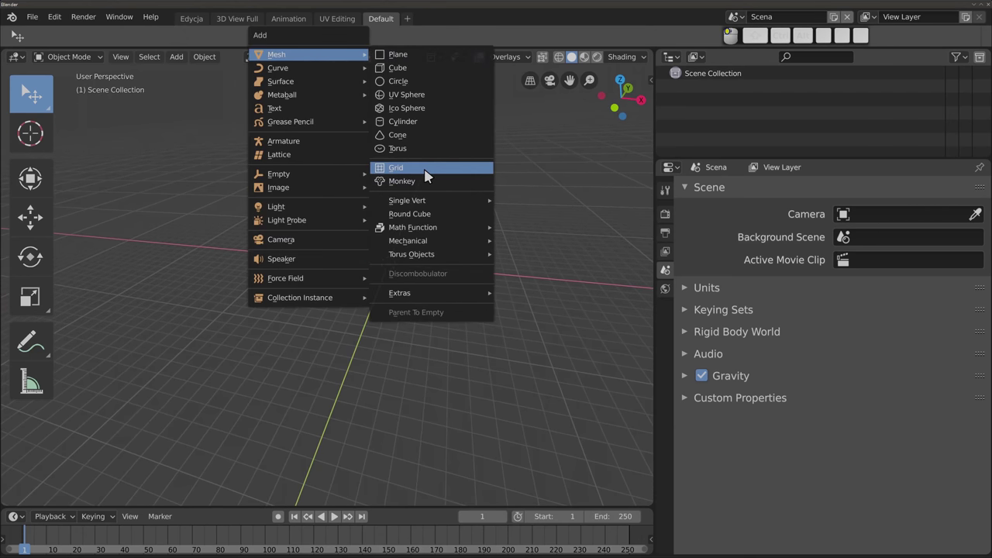
{"action": "left_click", "coordinate": [425, 177]}
{"action": "scroll", "coordinate": [392, 271], "scroll_direction": "up", "scroll_amount": 3}
{"action": "scroll", "coordinate": [391, 275], "scroll_direction": "up", "scroll_amount": 5}
{"action": "key", "text": "Tab"}
{"action": "middle_click_drag", "start_coordinate": [327, 257], "coordinate": [327, 256]}
{"action": "key", "text": "3"}
{"action": "key", "text": "a"}
{"action": "key", "text": "a"}
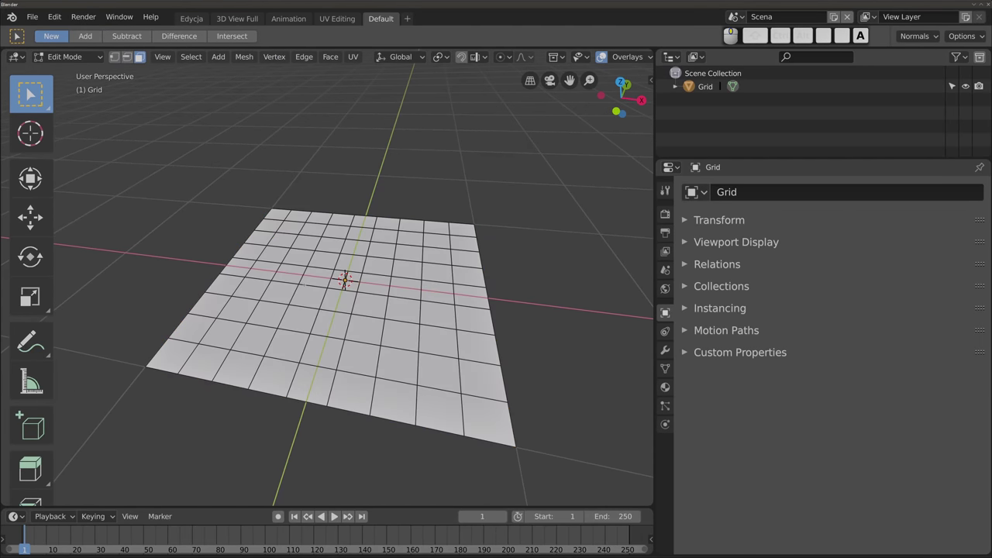
{"action": "left_click", "coordinate": [187, 62]}
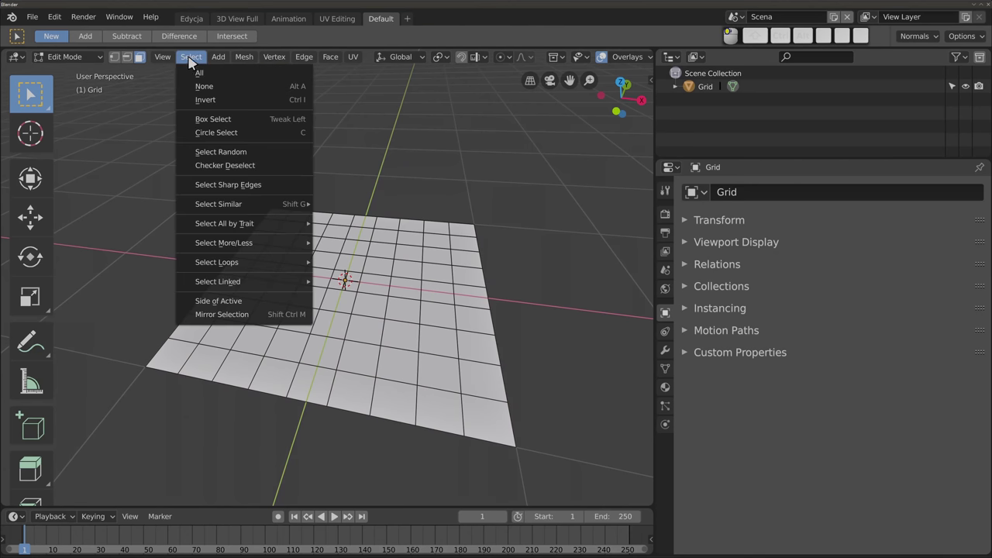
{"action": "left_click", "coordinate": [216, 153]}
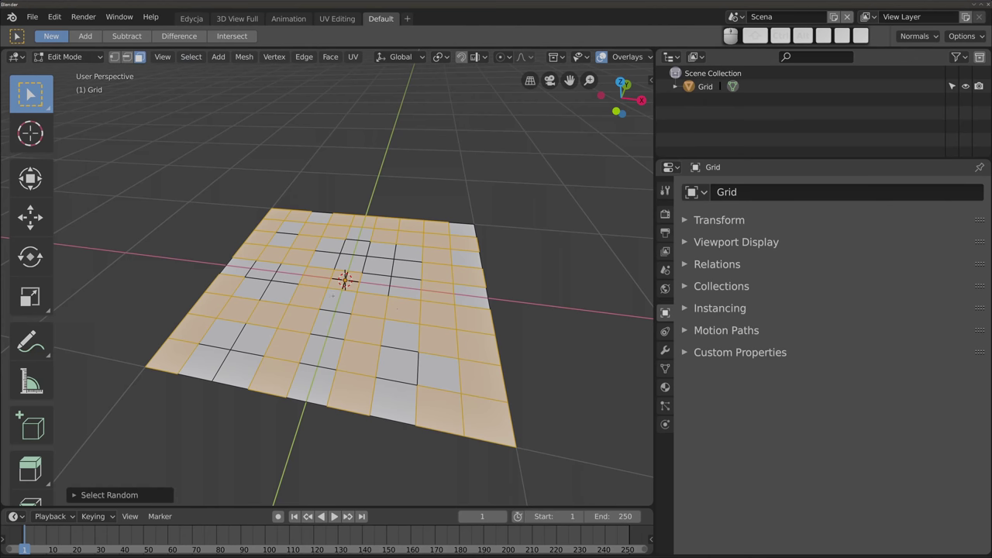
Step: Extrude the random faces into raised blocks, then delete the grid object
{"action": "key", "text": "Return"}
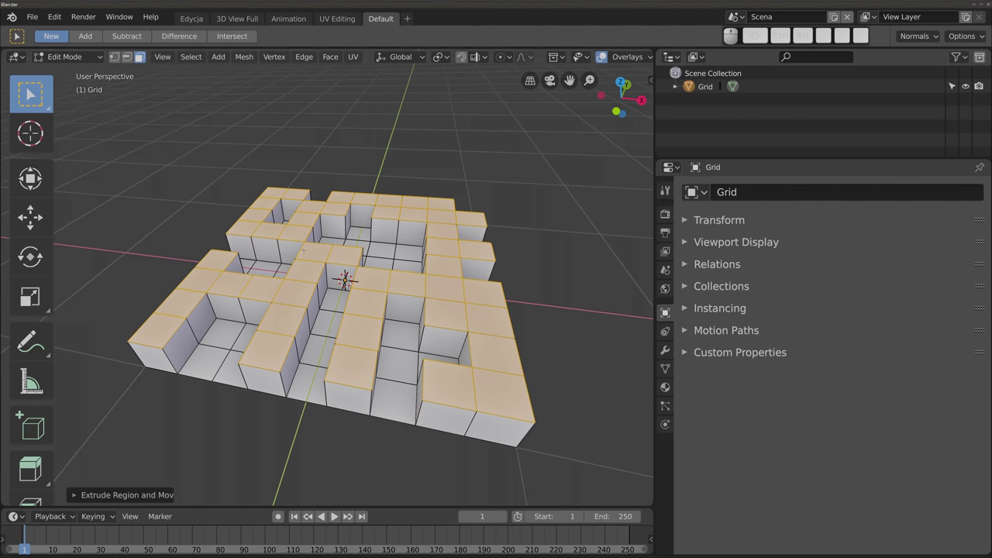
{"action": "middle_click_drag", "start_coordinate": [303, 250], "coordinate": [361, 225]}
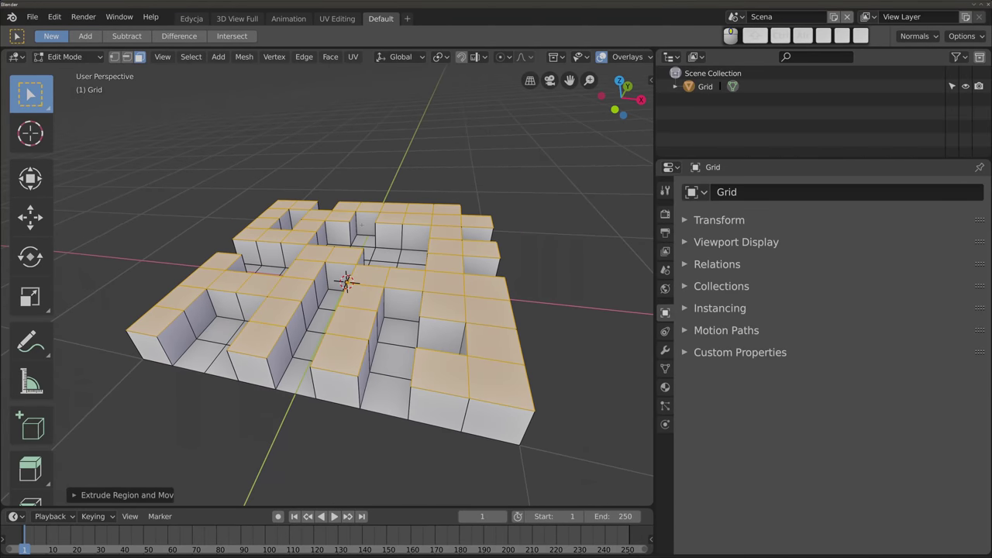
{"action": "key", "text": "Tab"}
{"action": "key", "text": "x"}
{"action": "left_click", "coordinate": [359, 224]}
Step: Add a cube and duplicate it into a row of eight in front orthographic view
{"action": "key", "text": "shift+a"}
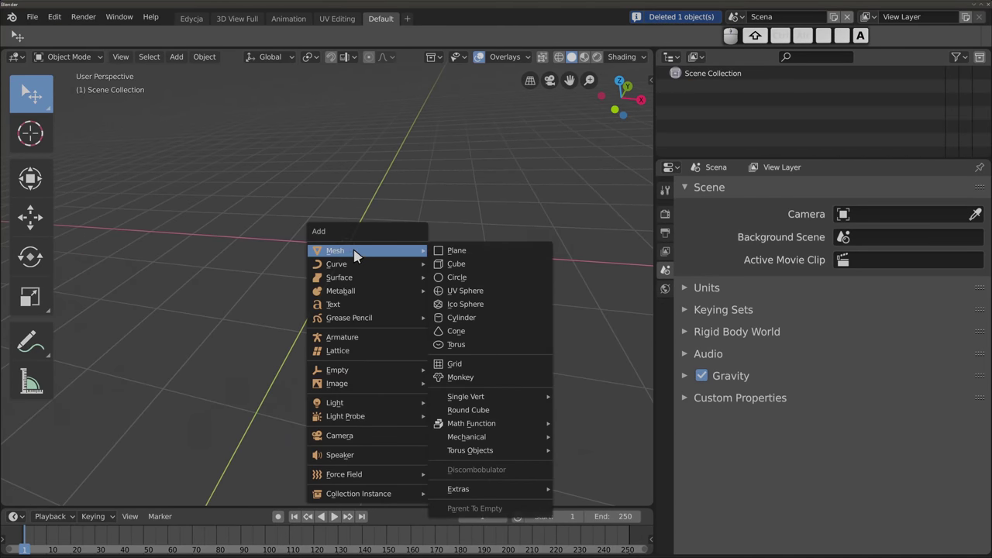
{"action": "left_click", "coordinate": [474, 269]}
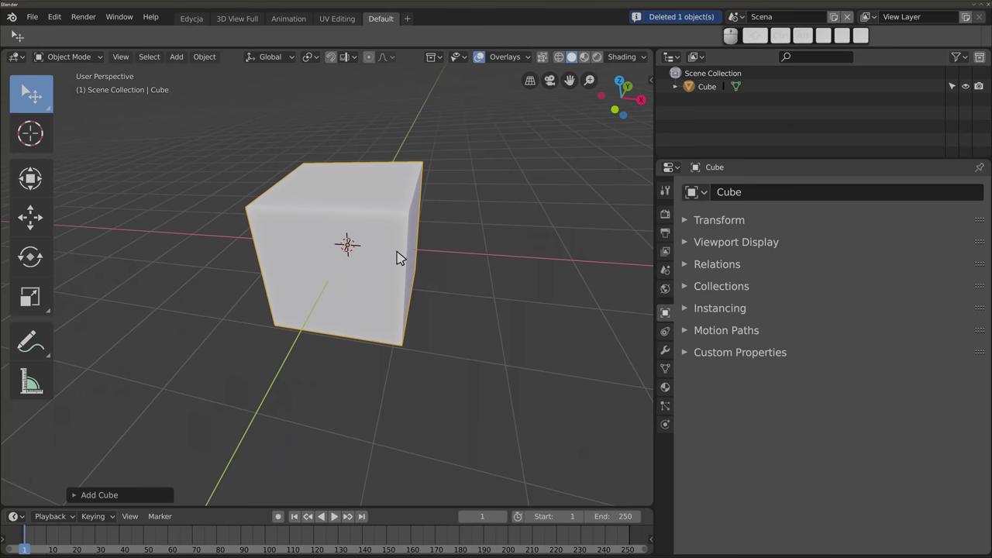
{"action": "key", "text": "KP_5"}
{"action": "key", "text": "KP_1"}
{"action": "scroll", "coordinate": [397, 259], "scroll_direction": "down", "scroll_amount": 8}
{"action": "middle_click_drag", "start_coordinate": [381, 258], "coordinate": [230, 264], "text": "shift"}
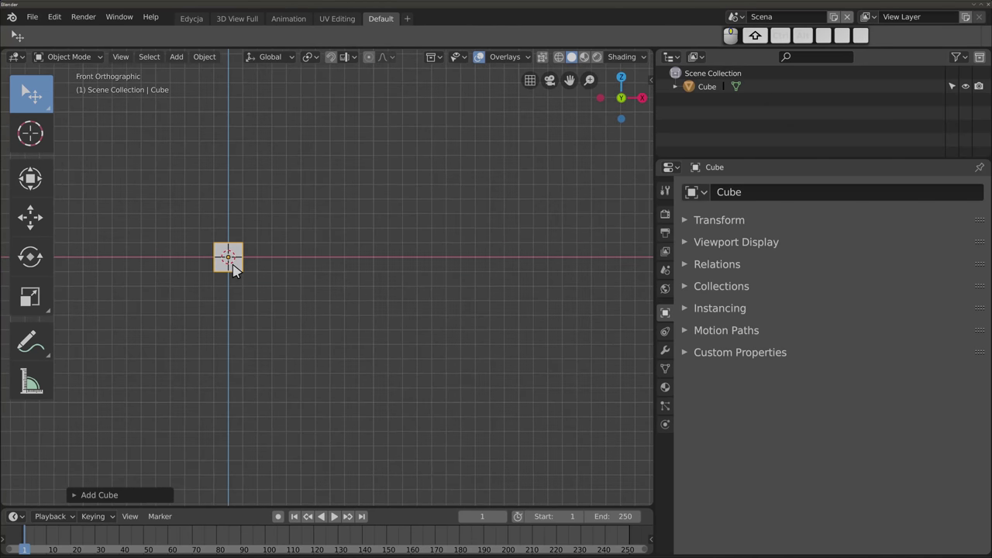
{"action": "key", "text": "shift+d"}
{"action": "left_click", "coordinate": [281, 265], "text": "ctrl"}
{"action": "key", "text": "shift+r"}
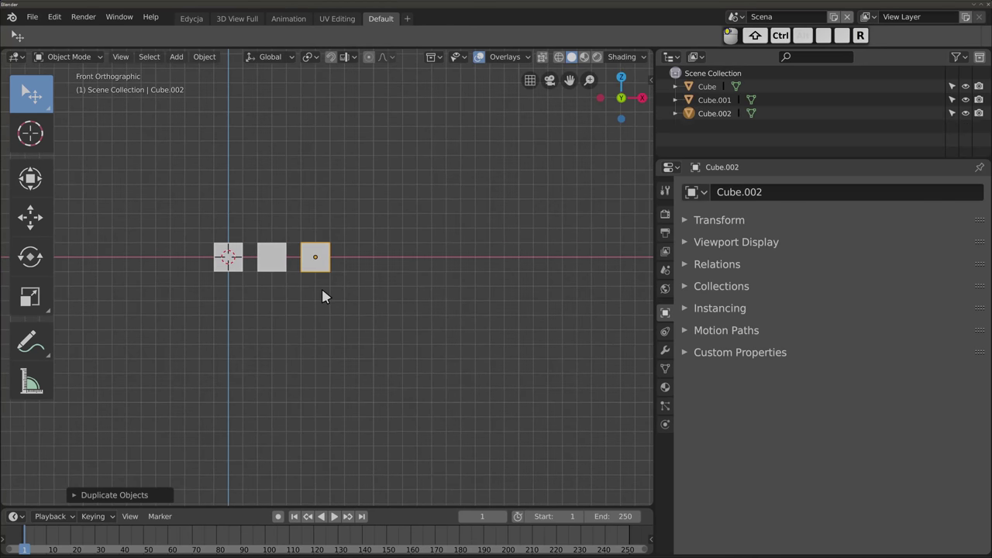
{"action": "key", "text": "shift+r"}
{"action": "key", "text": "shift+r"}
{"action": "key", "text": "shift+r"}
{"action": "key", "text": "shift+r"}
{"action": "key", "text": "shift+r"}
Step: Duplicate the eight-cube row straight up repeatedly to build an 8×8 grid of 64 cubes
{"action": "middle_click_drag", "start_coordinate": [411, 317], "coordinate": [373, 351], "text": "shift"}
{"action": "left_click_drag", "start_coordinate": [158, 271], "coordinate": [511, 346]}
{"action": "key", "text": "a"}
{"action": "mouse_move", "coordinate": [511, 346]}
{"action": "middle_mouse_down", "text": "shift"}
{"action": "mouse_move", "coordinate": [452, 416]}
{"action": "mouse_move", "coordinate": [451, 456]}
{"action": "middle_mouse_up", "text": "shift"}
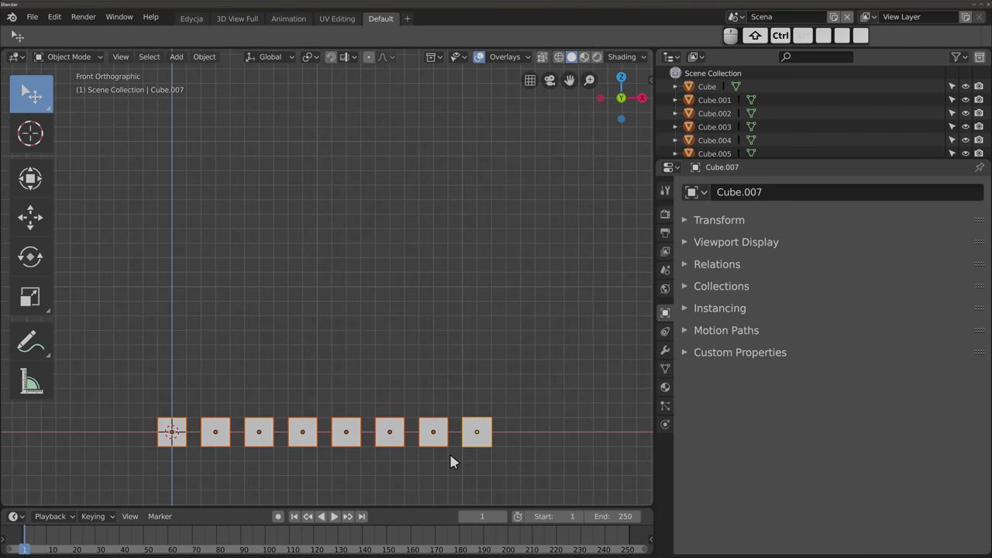
{"action": "key", "text": "shift+d"}
{"action": "key", "text": "z"}
{"action": "left_click", "coordinate": [326, 423]}
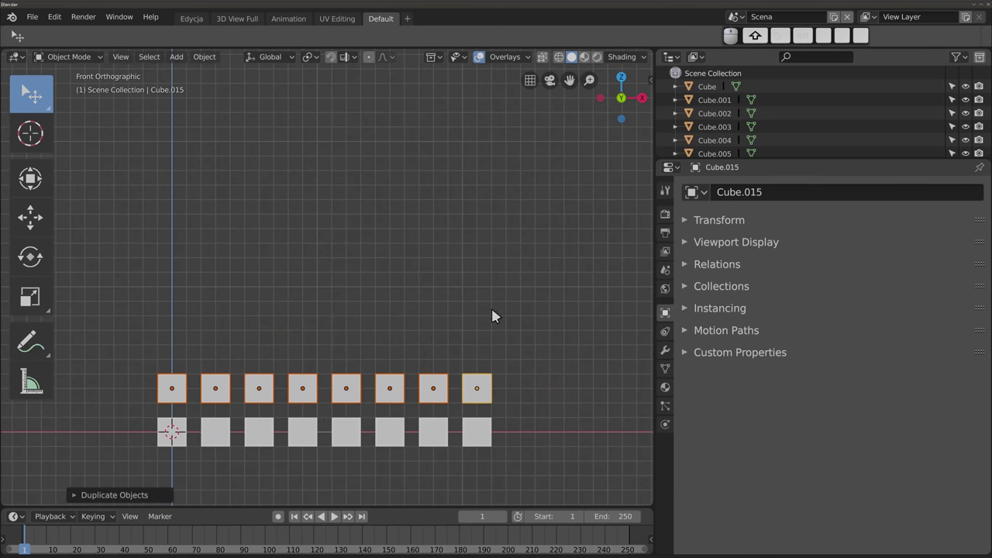
{"action": "key", "text": "shift+r"}
{"action": "key", "text": "shift+r"}
{"action": "key", "text": "shift+r"}
{"action": "key", "text": "shift+r"}
{"action": "key", "text": "shift+r"}
{"action": "key", "text": "shift+r"}
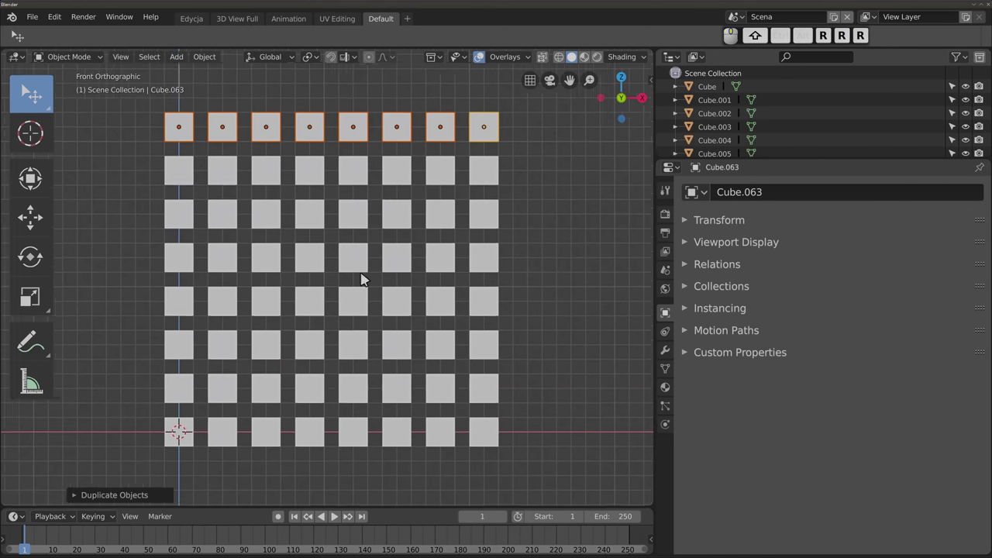
Step: Deselect all 64 cubes and open the Select menu
{"action": "scroll", "coordinate": [365, 279], "scroll_direction": "down", "scroll_amount": 1}
{"action": "scroll", "coordinate": [370, 288], "scroll_direction": "down", "scroll_amount": 1}
{"action": "key", "text": "a"}
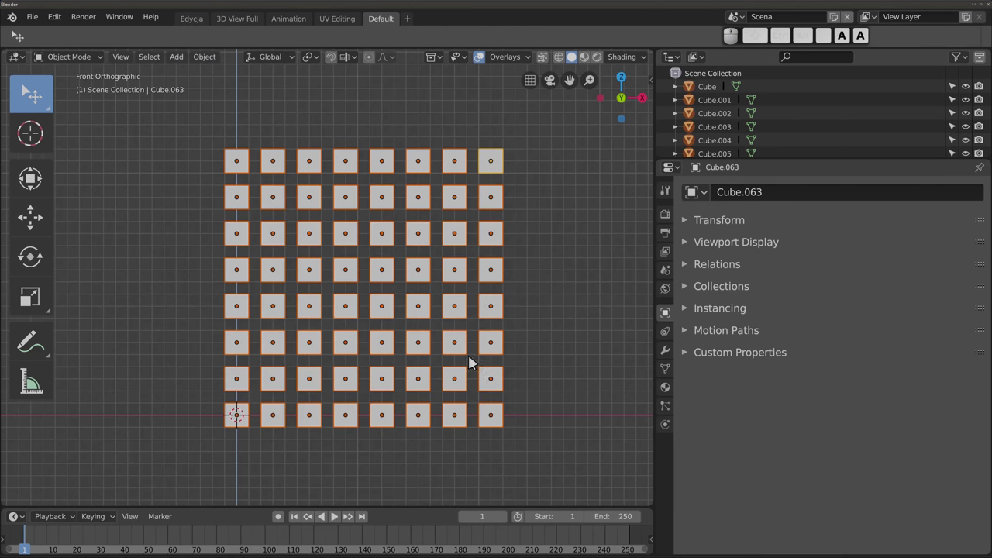
{"action": "key", "text": "a"}
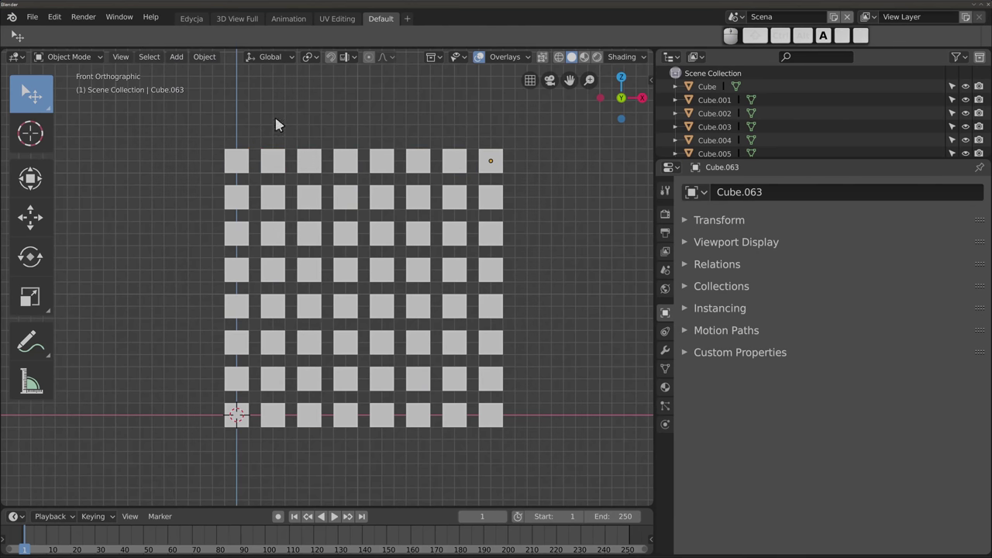
{"action": "left_click", "coordinate": [150, 57]}
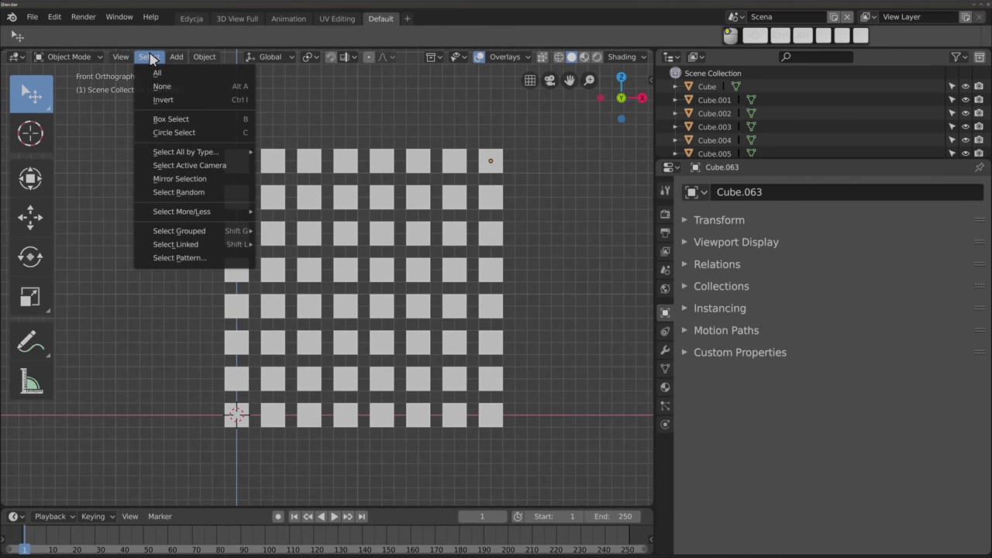
Step: Randomly select about half the cubes, expand the Select Random settings, and show wireframes
{"action": "left_click", "coordinate": [179, 193]}
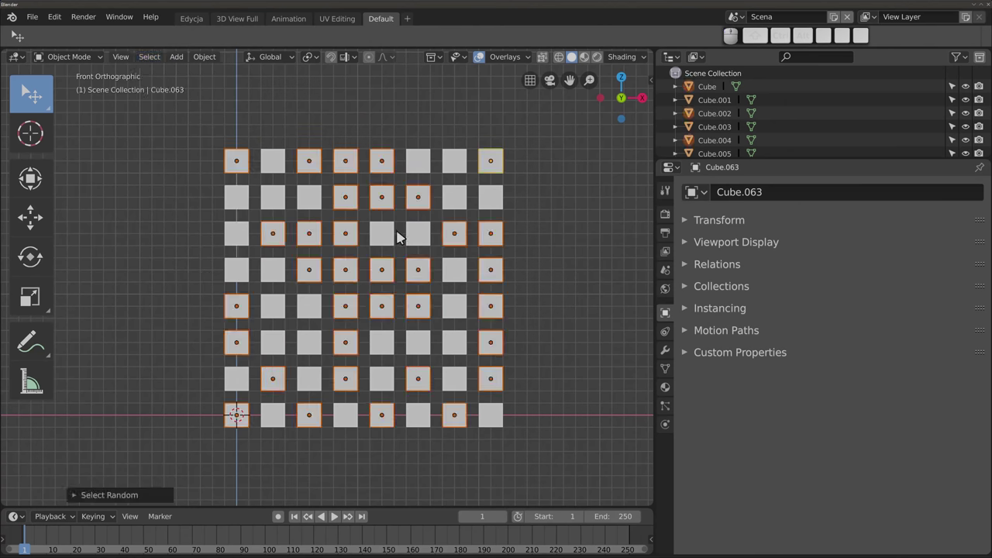
{"action": "left_click", "coordinate": [664, 190]}
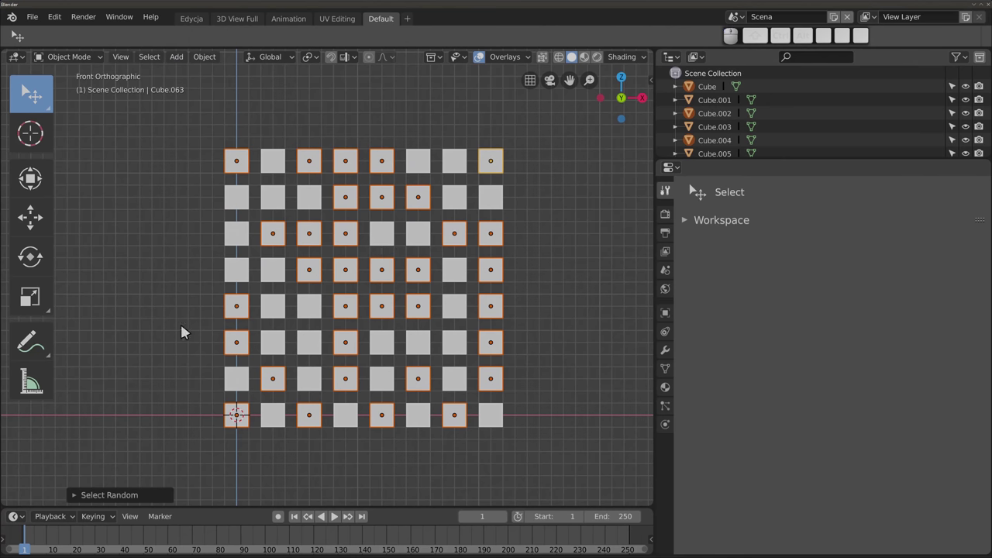
{"action": "left_click", "coordinate": [126, 496]}
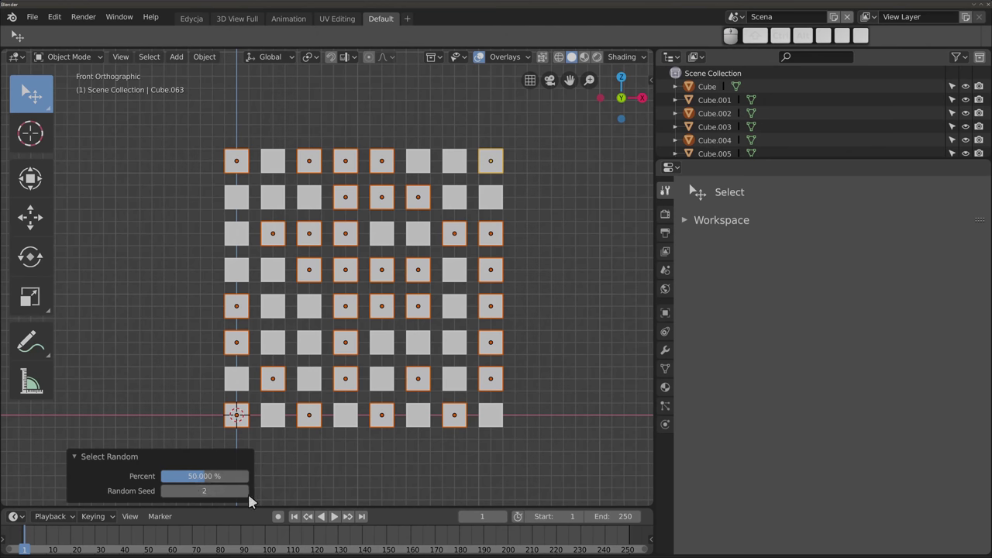
{"action": "left_click", "coordinate": [164, 491]}
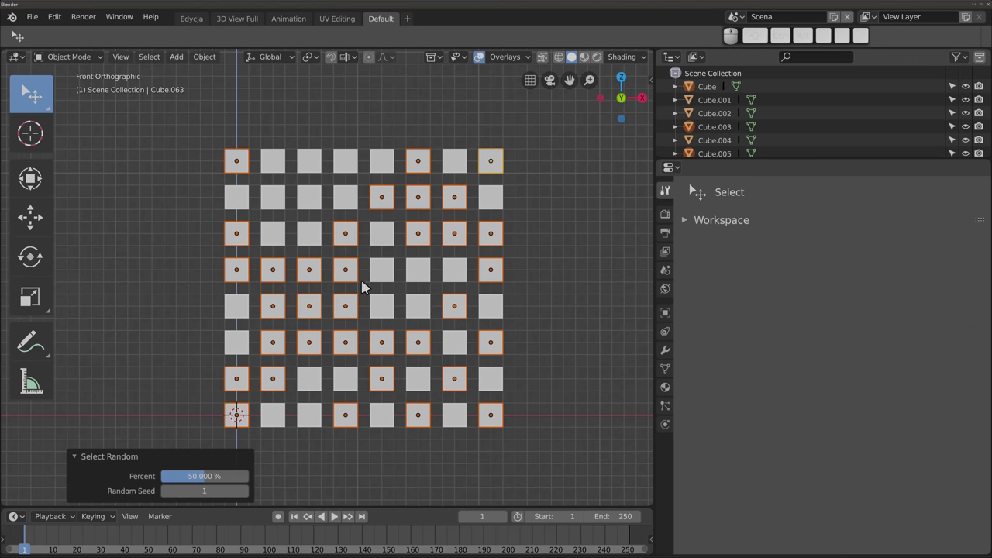
{"action": "key", "text": "shift+z"}
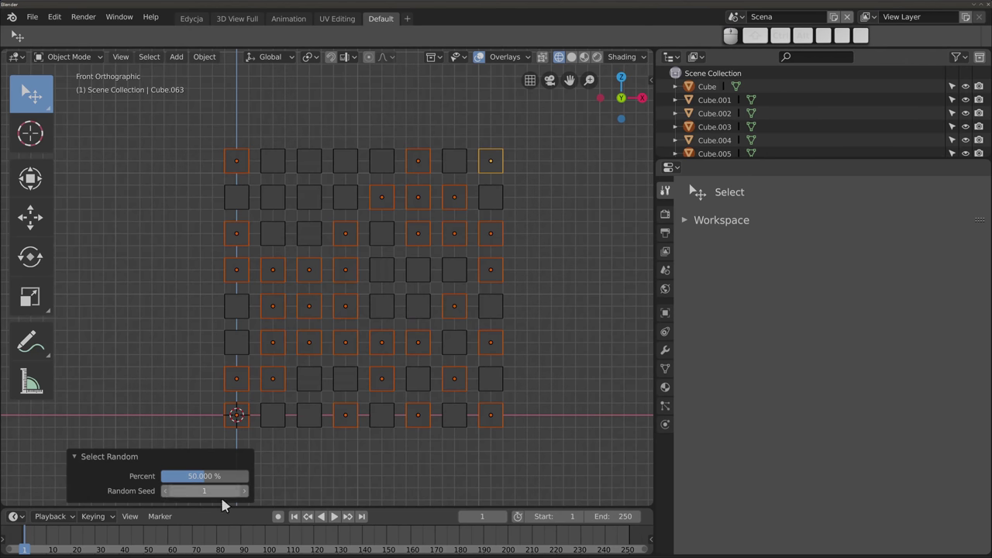
Step: Raise the Random Seed step by step to 11
{"action": "left_click", "coordinate": [244, 493]}
{"action": "left_click", "coordinate": [244, 493]}
{"action": "left_click", "coordinate": [244, 494]}
{"action": "left_click", "coordinate": [244, 494]}
{"action": "left_click", "coordinate": [244, 494]}
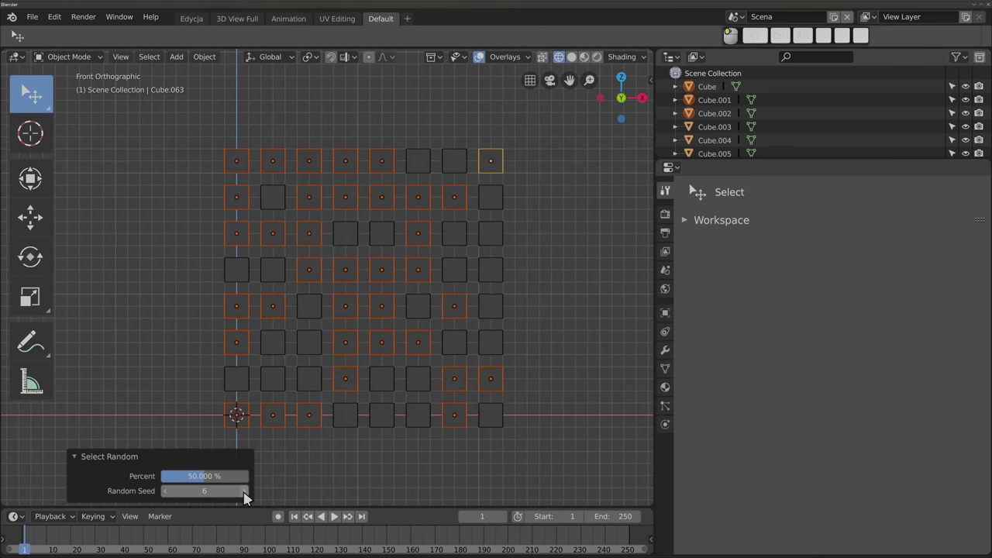
{"action": "left_click", "coordinate": [245, 494]}
{"action": "left_click", "coordinate": [245, 494]}
{"action": "left_click", "coordinate": [245, 494]}
{"action": "left_click", "coordinate": [244, 494]}
{"action": "left_click", "coordinate": [244, 493]}
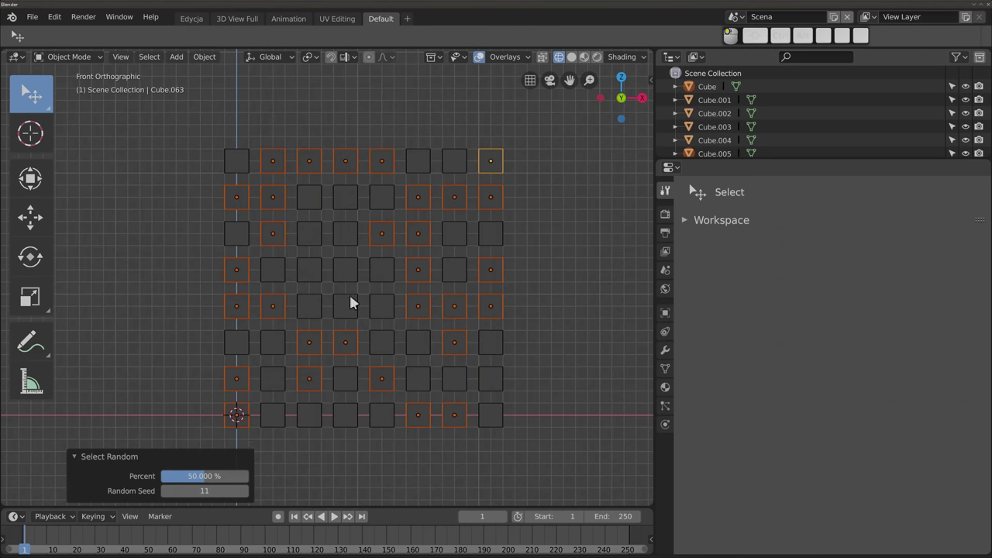
Step: Turn on the status bar and return to the front orthographic view
{"action": "left_click", "coordinate": [118, 18]}
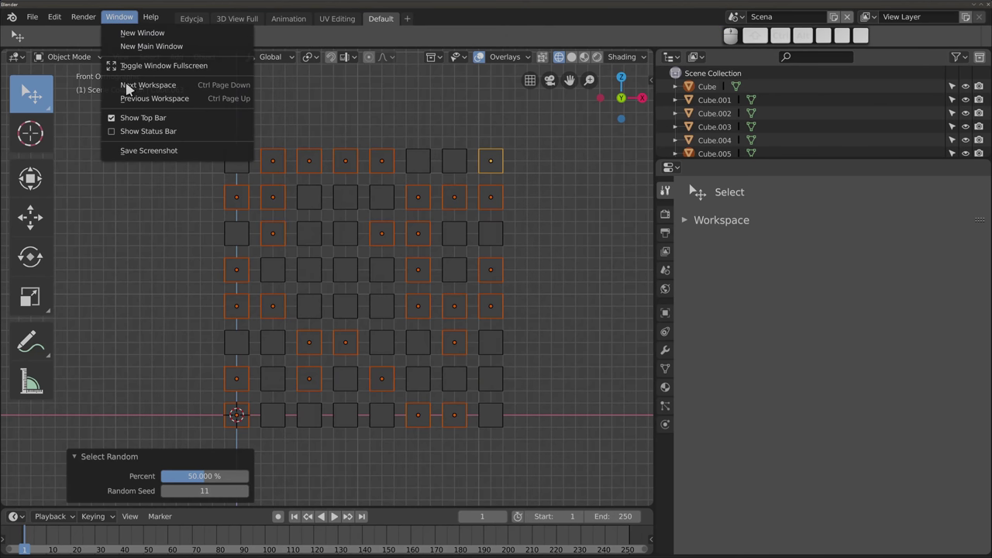
{"action": "left_click", "coordinate": [134, 131]}
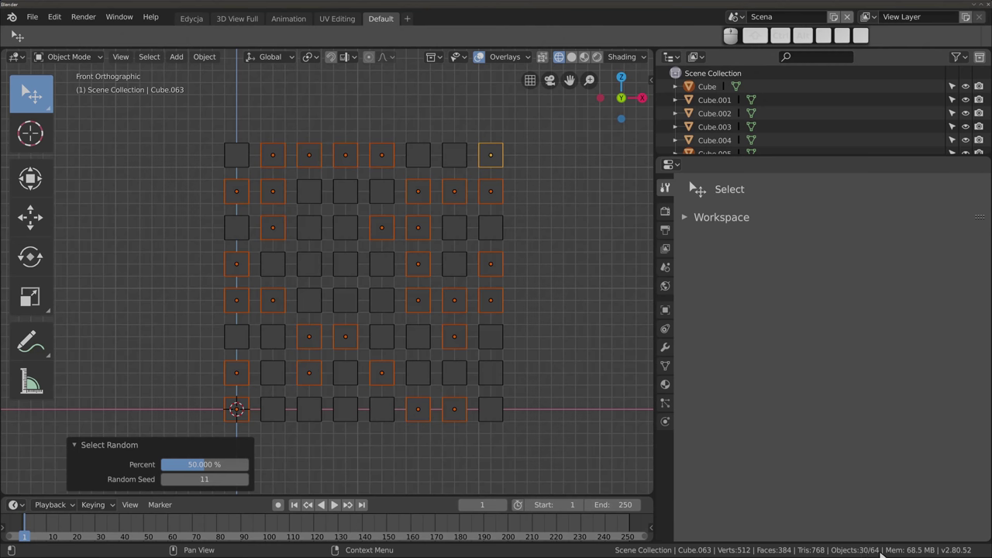
{"action": "scroll", "coordinate": [343, 318], "scroll_direction": "down", "scroll_amount": 5}
{"action": "mouse_move", "coordinate": [343, 318]}
{"action": "middle_mouse_down"}
{"action": "mouse_move", "coordinate": [368, 291]}
{"action": "mouse_move", "coordinate": [333, 276]}
{"action": "mouse_move", "coordinate": [514, 294]}
{"action": "mouse_move", "coordinate": [365, 306]}
{"action": "mouse_move", "coordinate": [323, 271]}
{"action": "mouse_move", "coordinate": [345, 264]}
{"action": "middle_mouse_up"}
{"action": "key", "text": "KP_1"}
{"action": "scroll", "coordinate": [321, 265], "scroll_direction": "up", "scroll_amount": 4}
Step: Set Select Random percent to 10, then box-select all 64 cubes
{"action": "left_click", "coordinate": [224, 466]}
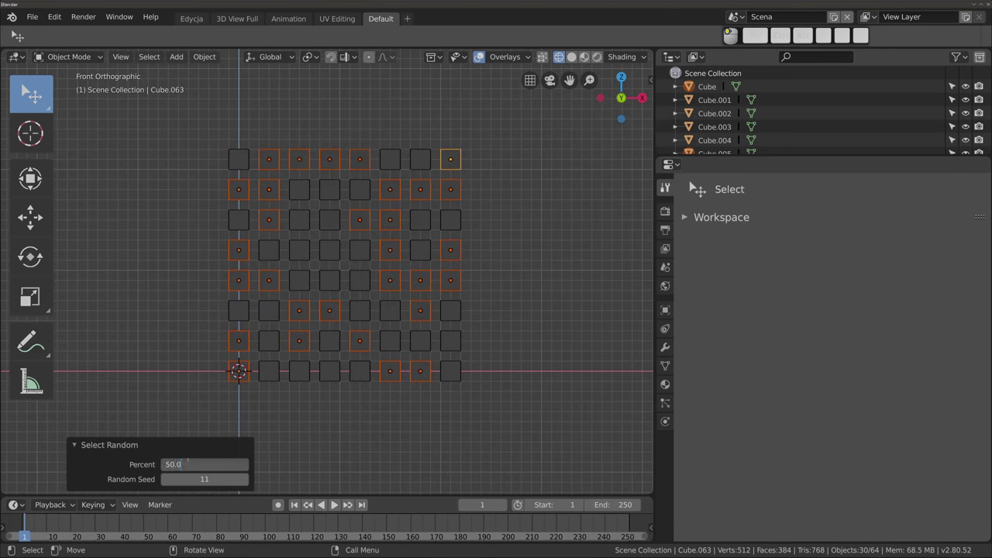
{"action": "type", "text": "10"}
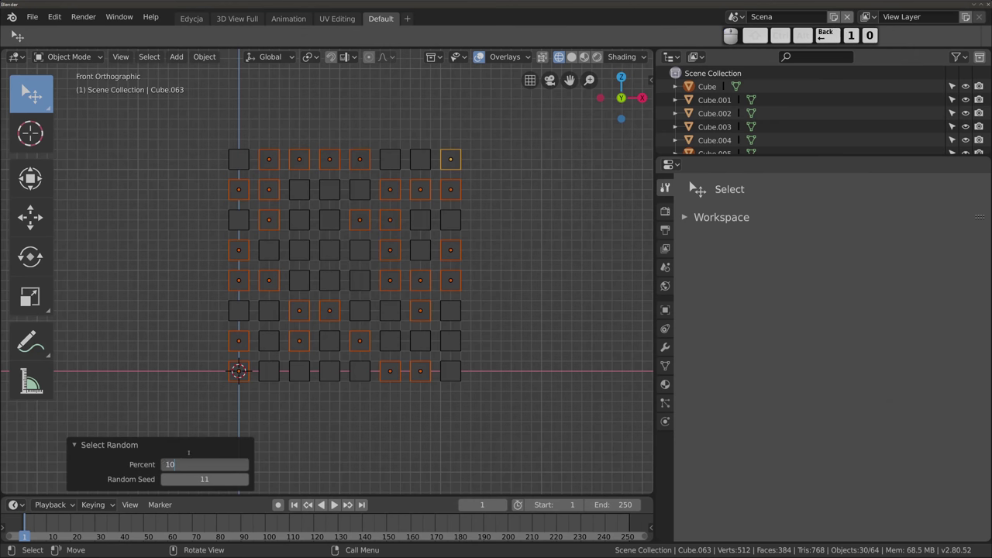
{"action": "key", "text": "Return"}
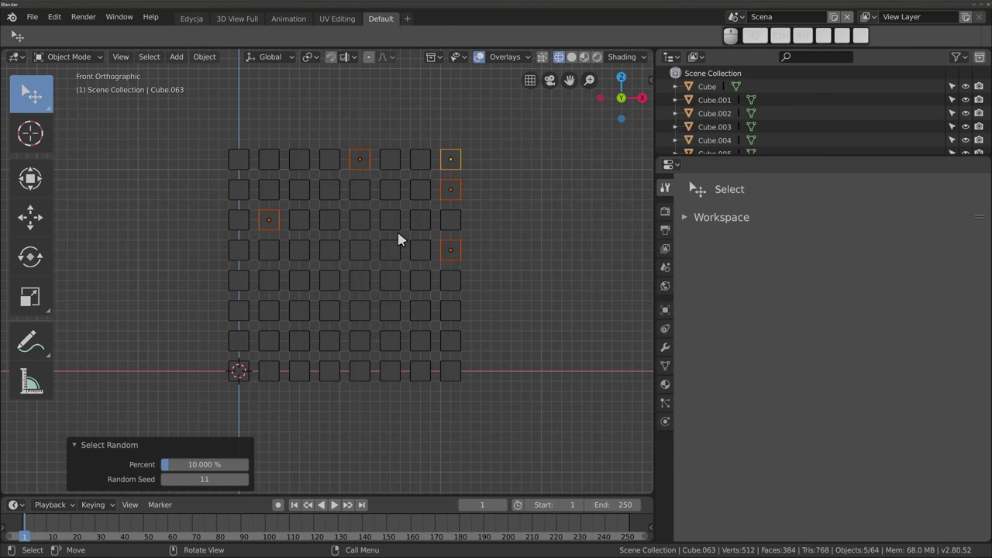
{"action": "left_click_drag", "start_coordinate": [232, 150], "coordinate": [460, 385]}
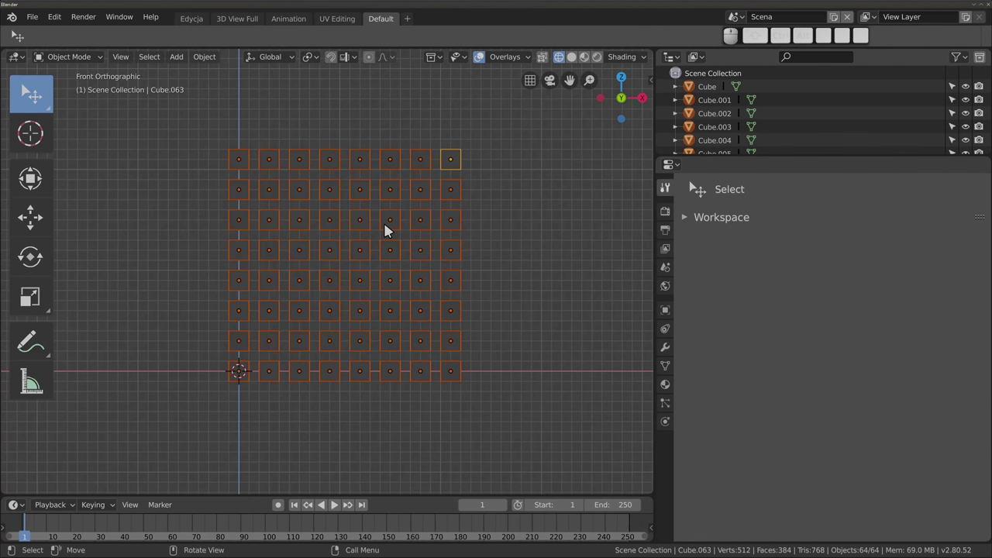
Step: Deselect all and randomly select 20% of the cubes, re-rolling the seed past 19
{"action": "key", "text": "alt+a"}
{"action": "left_click", "coordinate": [149, 57]}
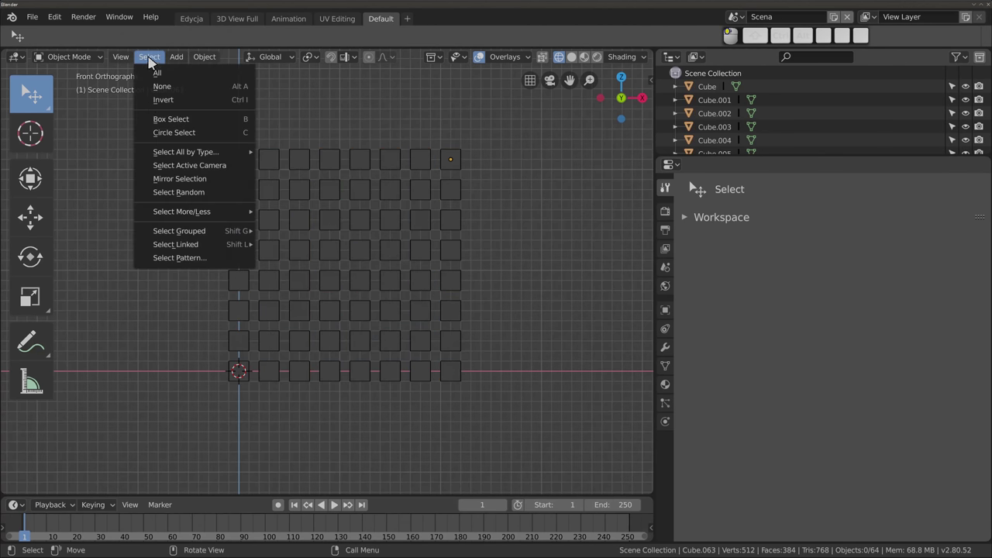
{"action": "left_click", "coordinate": [174, 195]}
{"action": "left_click", "coordinate": [191, 460]}
{"action": "type", "text": "20"}
{"action": "key", "text": "Return"}
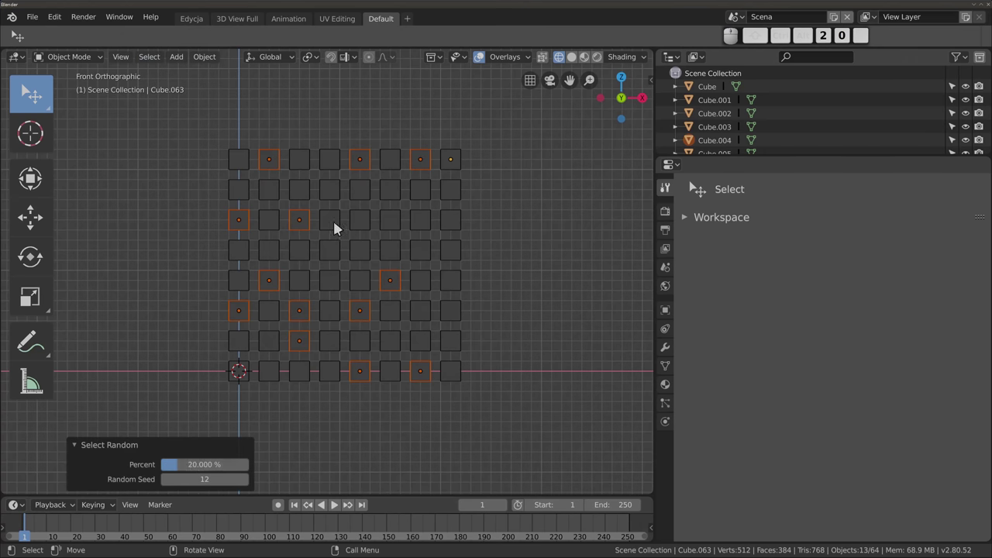
{"action": "left_click", "coordinate": [245, 479]}
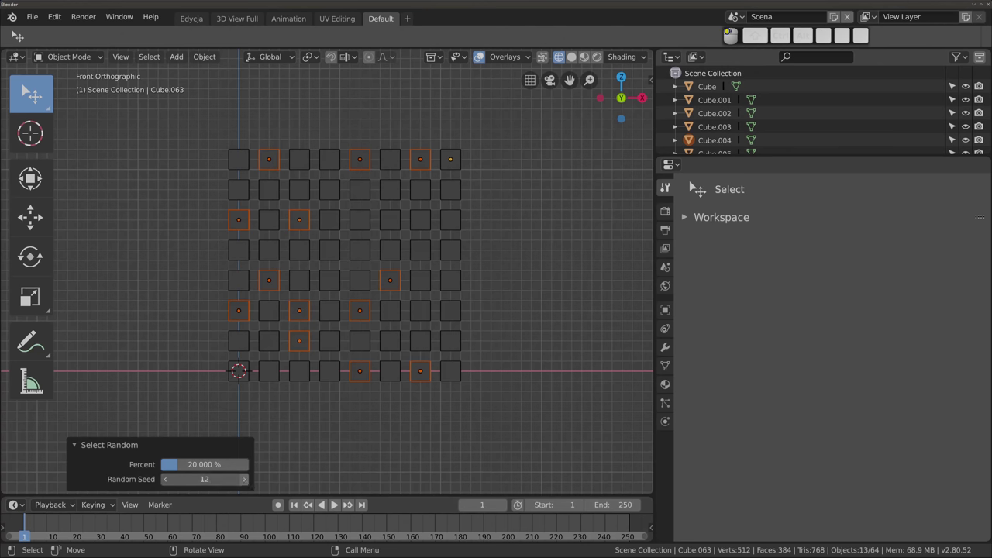
{"action": "double_click", "coordinate": [245, 480]}
{"action": "double_click", "coordinate": [245, 479]}
{"action": "double_click", "coordinate": [245, 479]}
{"action": "left_click", "coordinate": [245, 479]}
Step: Deselect all, try Select Children and Select More, ending with only Cube.036 selected
{"action": "key", "text": "alt+a"}
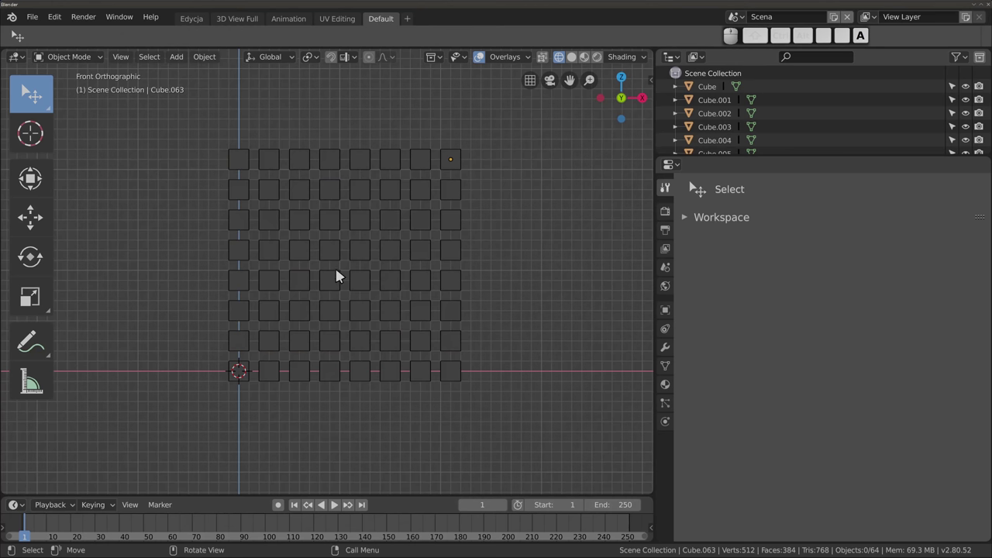
{"action": "left_click", "coordinate": [155, 61]}
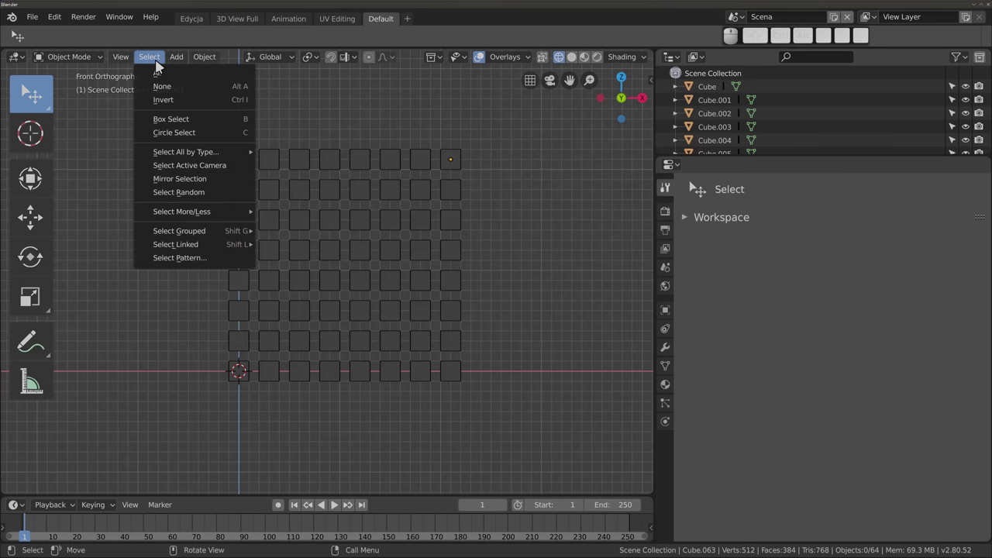
{"action": "mouse_move", "coordinate": [181, 212]}
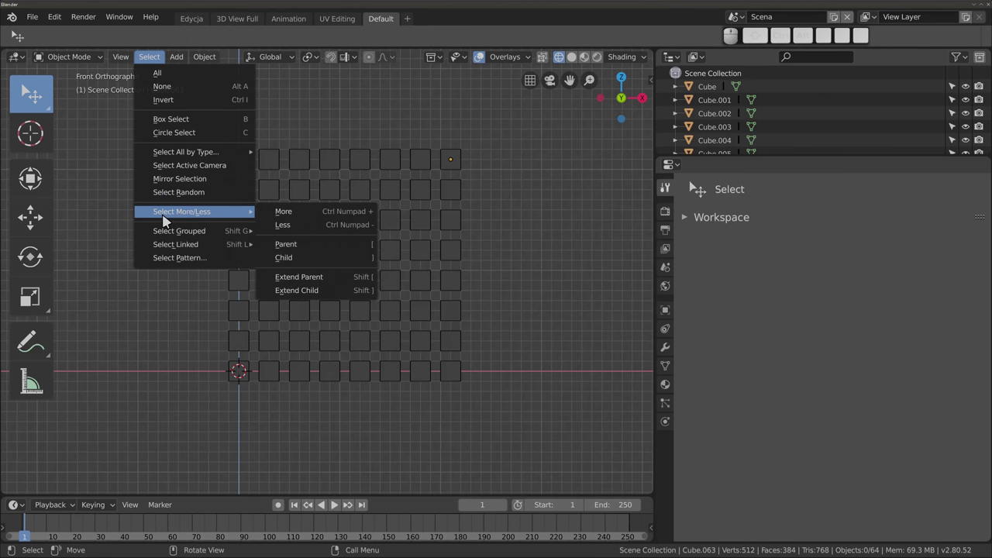
{"action": "left_click", "coordinate": [372, 252]}
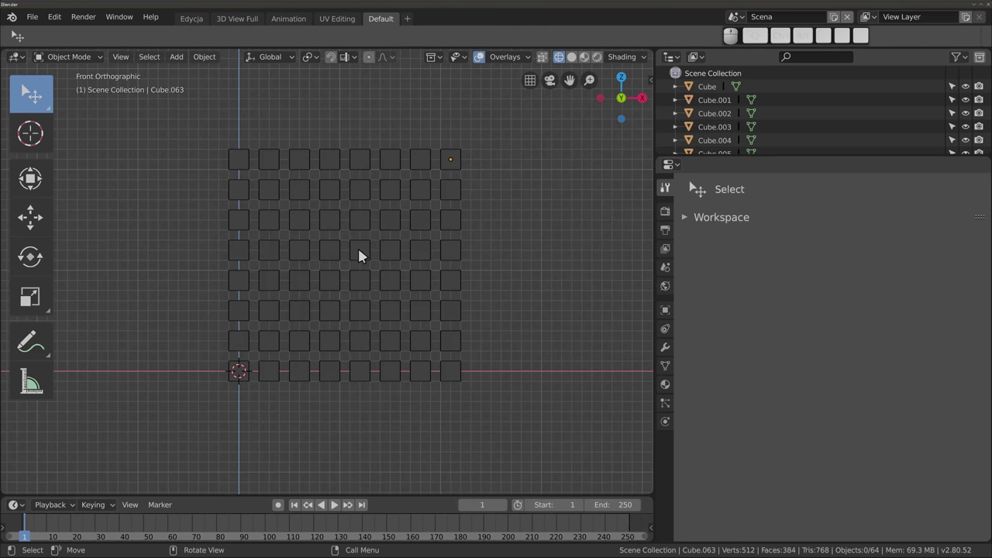
{"action": "left_click", "coordinate": [150, 58]}
{"action": "mouse_move", "coordinate": [182, 212]}
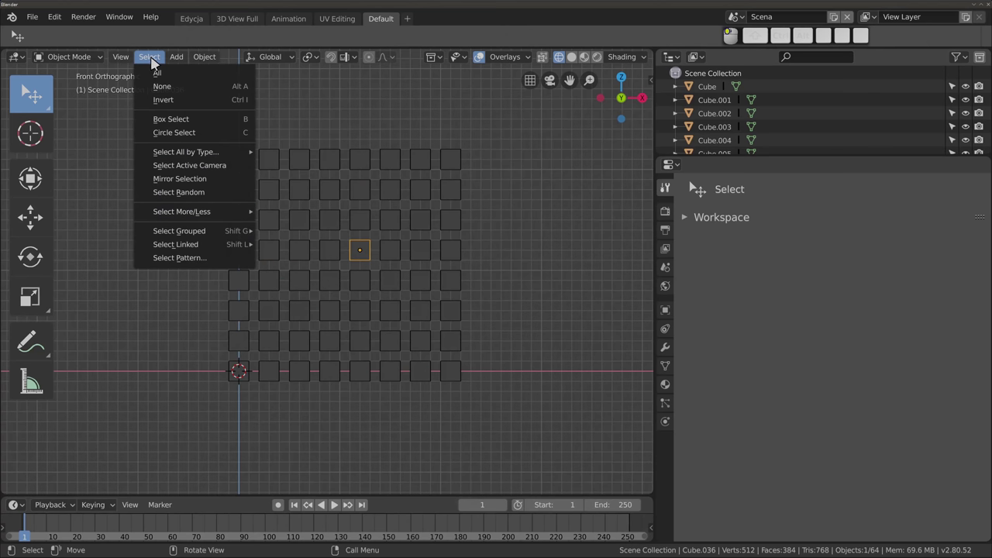
{"action": "left_click", "coordinate": [300, 212]}
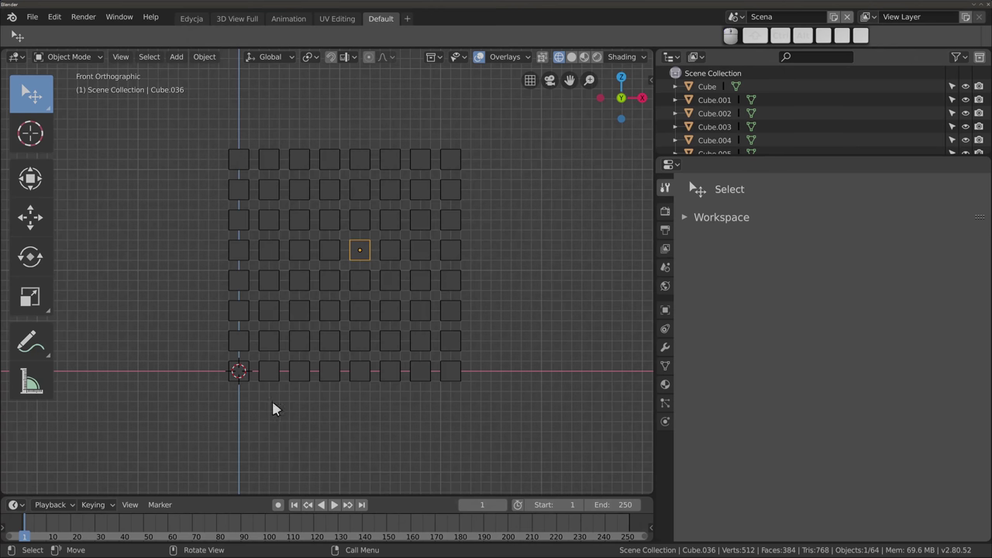
{"action": "mouse_move", "coordinate": [274, 291]}
{"action": "middle_mouse_down"}
{"action": "mouse_move", "coordinate": [310, 331]}
{"action": "mouse_move", "coordinate": [320, 317]}
{"action": "mouse_move", "coordinate": [302, 265]}
{"action": "mouse_move", "coordinate": [369, 250]}
{"action": "middle_mouse_up"}
Step: Frame Cube.036, enter Edit Mode, and switch from circle select to the plain Select tool
{"action": "key", "text": "KP_Decimal"}
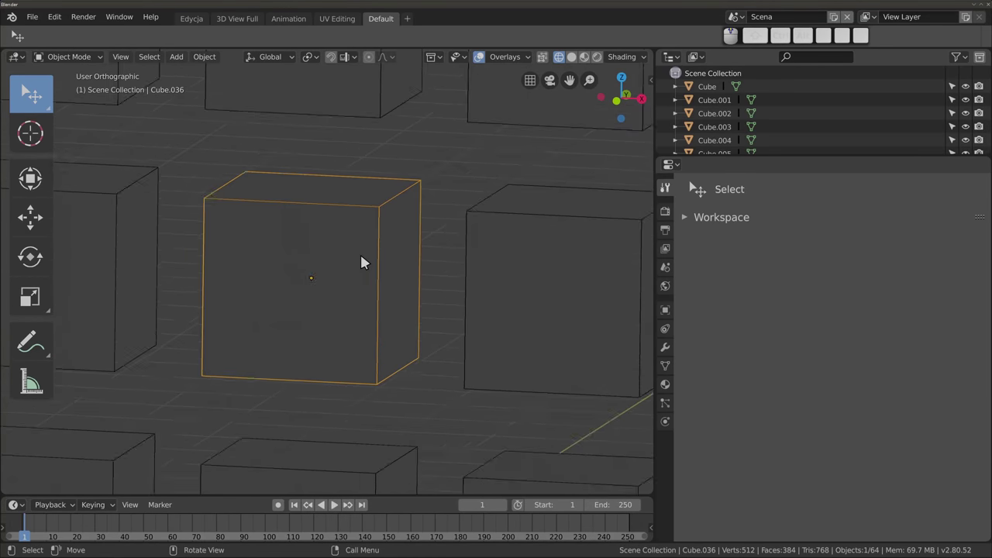
{"action": "key", "text": "Tab"}
{"action": "key", "text": "w"}
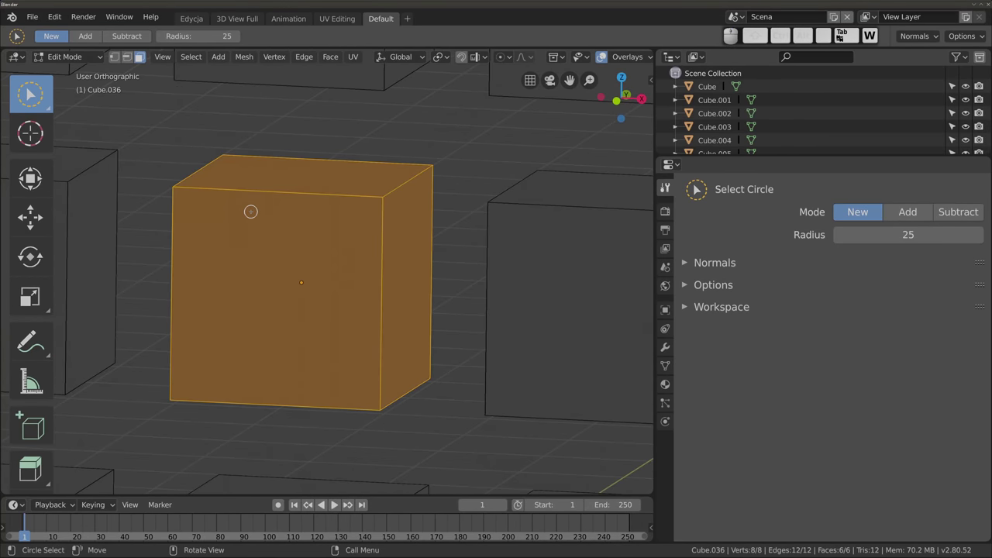
{"action": "left_click_drag", "start_coordinate": [36, 97], "coordinate": [102, 109]}
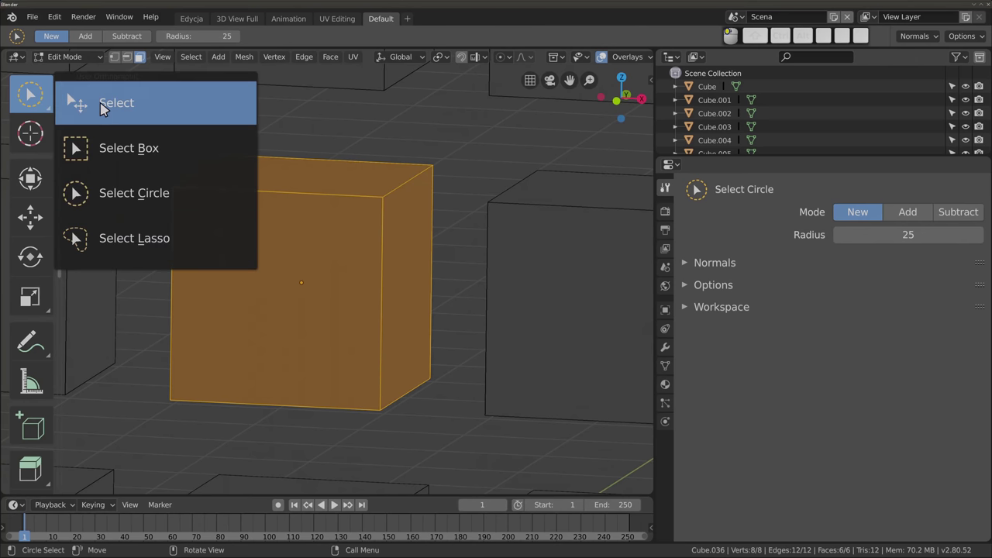
{"action": "left_click", "coordinate": [102, 109]}
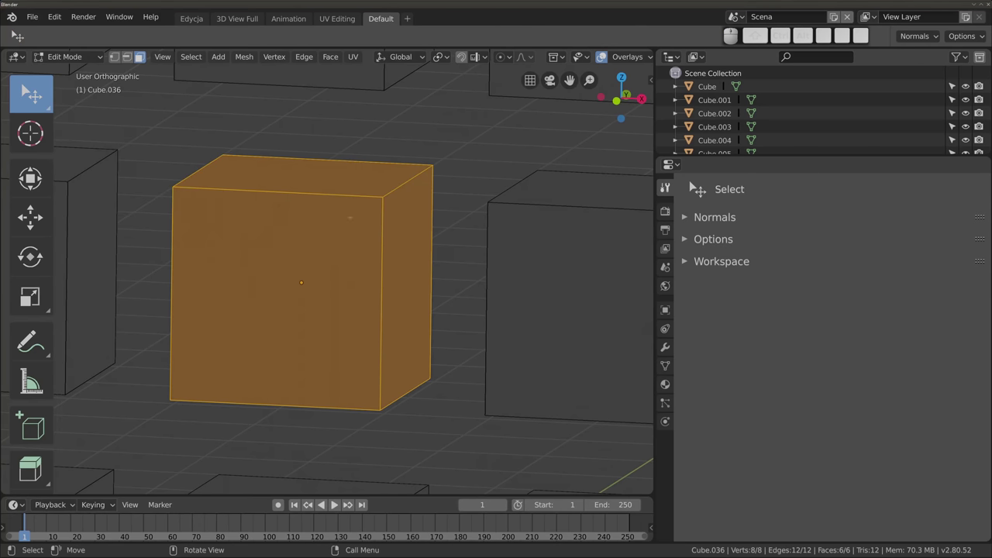
Step: Subdivide the cube three times into a 16×16 grid per side and select one front face
{"action": "right_click", "coordinate": [351, 218]}
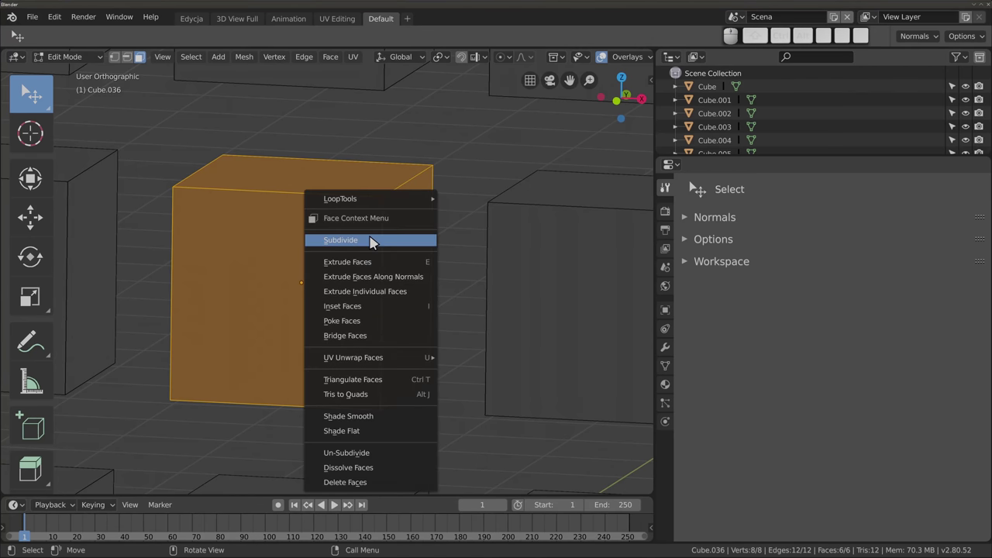
{"action": "left_click", "coordinate": [370, 248]}
{"action": "key", "text": "shift+r"}
{"action": "key", "text": "shift+r"}
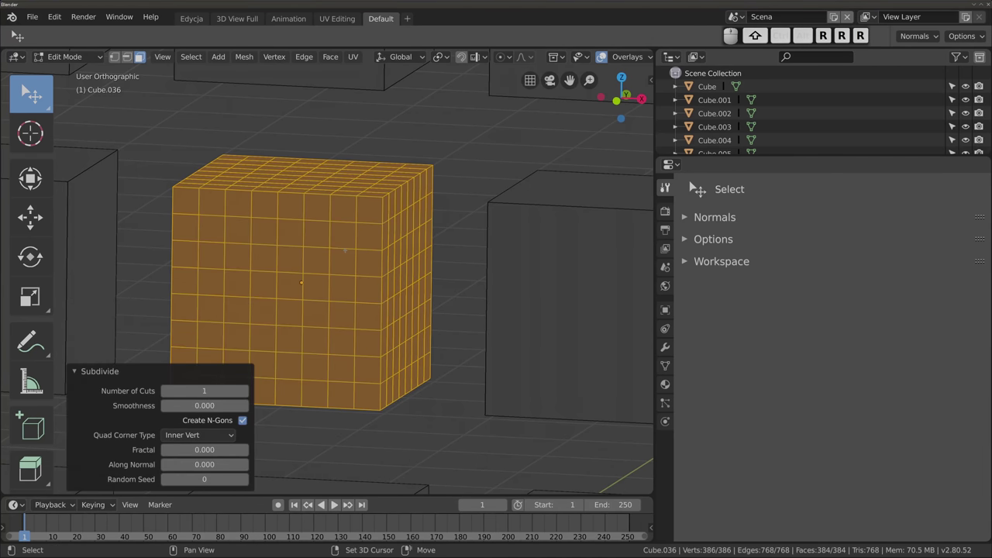
{"action": "key", "text": "shift+r"}
{"action": "middle_click_drag", "start_coordinate": [295, 256], "coordinate": [341, 225]}
{"action": "left_click", "coordinate": [344, 226]}
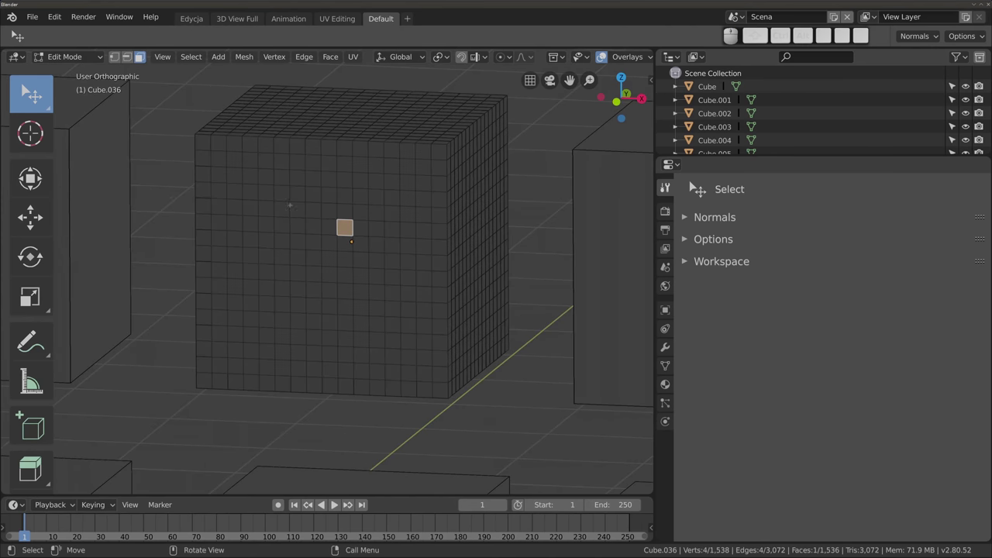
Step: Grow the face selection with Select More, ring by ring across the front face
{"action": "left_click", "coordinate": [191, 57]}
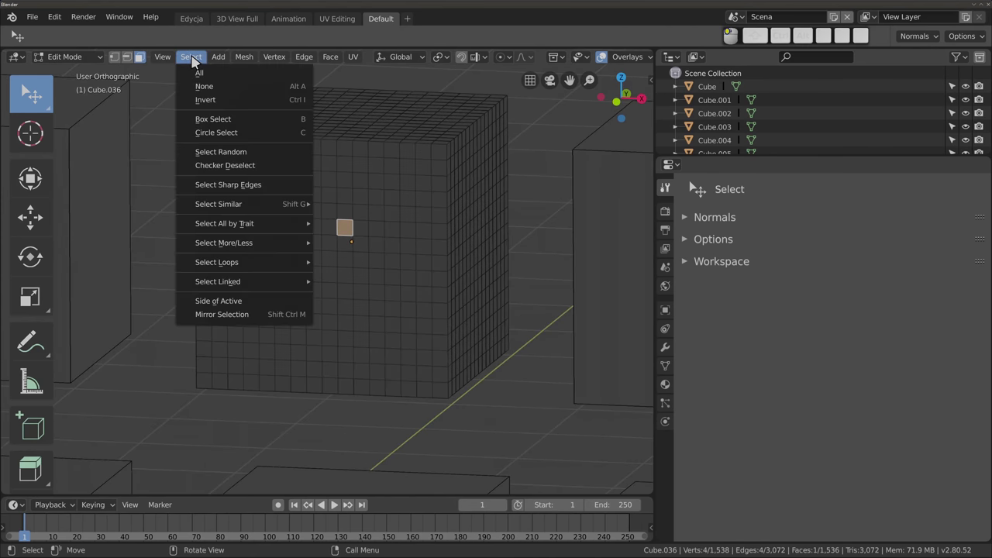
{"action": "mouse_move", "coordinate": [224, 243]}
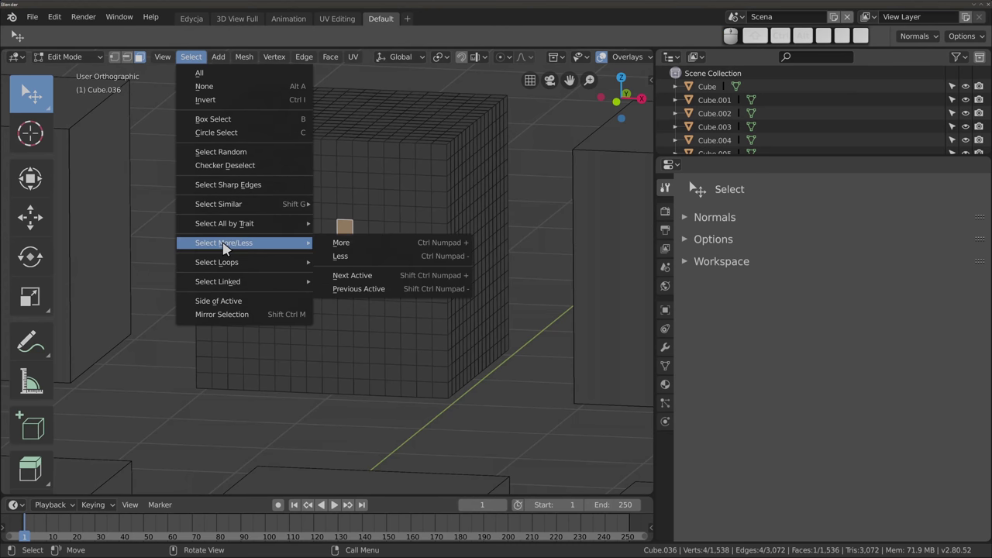
{"action": "left_click", "coordinate": [402, 247]}
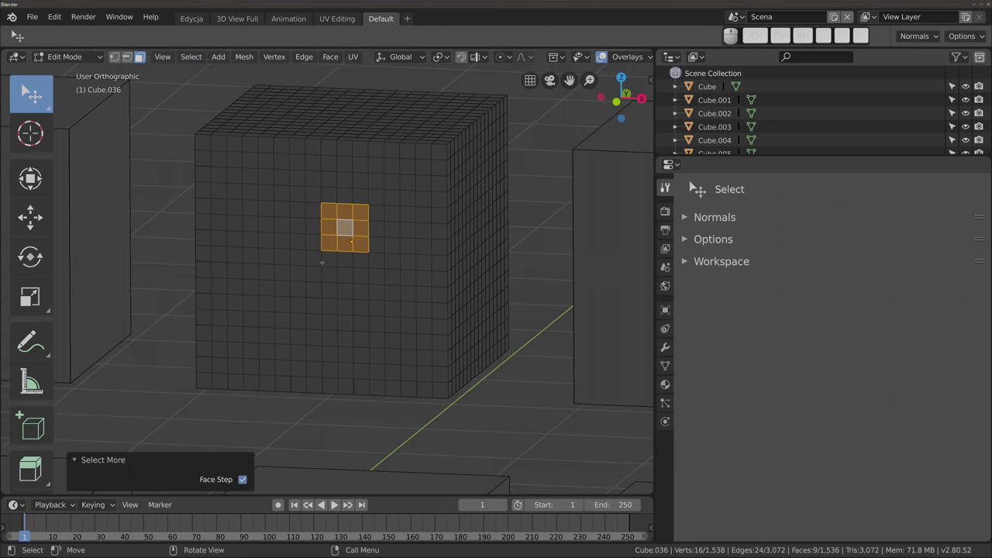
{"action": "key", "text": "ctrl+KP_Add"}
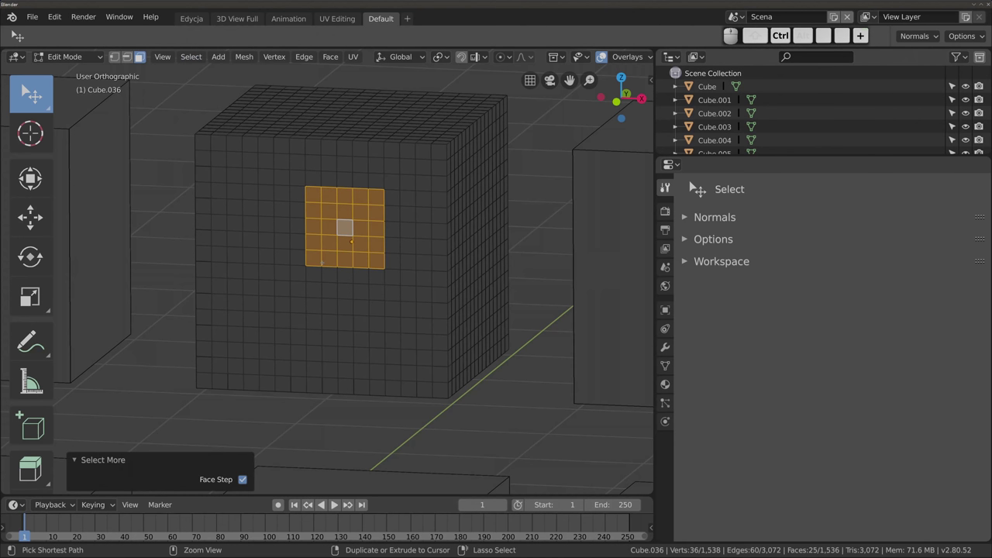
{"action": "key", "text": "ctrl+KP_Add"}
{"action": "key", "text": "ctrl+KP_Add"}
{"action": "key", "text": "ctrl+KP_Add"}
{"action": "key", "text": "ctrl+KP_Add"}
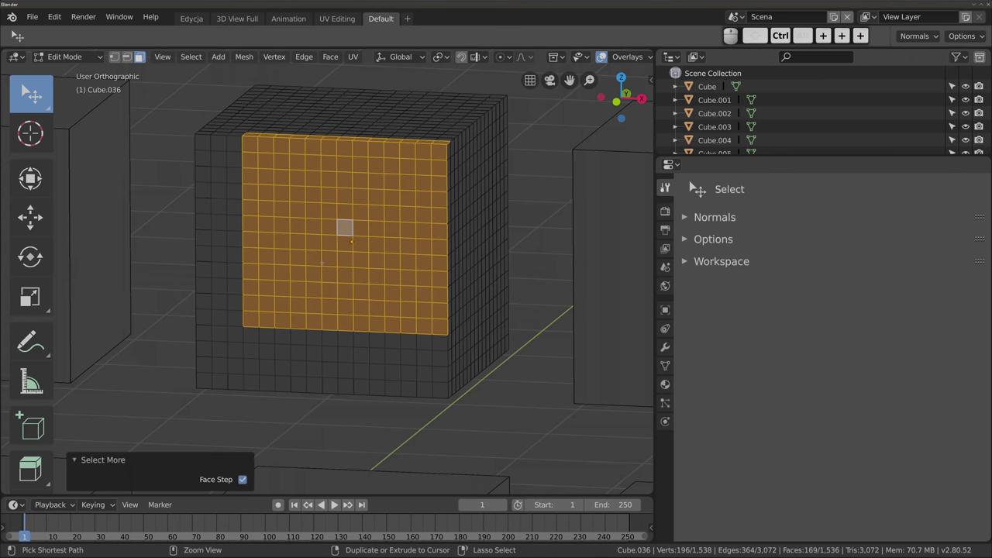
{"action": "key", "text": "ctrl+KP_Add"}
{"action": "key", "text": "ctrl+KP_Add"}
{"action": "key", "text": "ctrl+KP_Add"}
{"action": "key", "text": "ctrl+KP_Add"}
{"action": "key", "text": "ctrl+KP_Add"}
{"action": "key", "text": "ctrl+KP_Add"}
{"action": "key", "text": "ctrl+KP_Add"}
{"action": "key", "text": "ctrl+KP_Add"}
{"action": "key", "text": "ctrl+KP_Add"}
{"action": "key", "text": "ctrl+KP_Add"}
{"action": "key", "text": "ctrl+KP_Add"}
Step: Shrink the selection three rings with Ctrl+Numpad Minus, then grow it to an 11x11 block
{"action": "key", "text": "ctrl+KP_Subtract"}
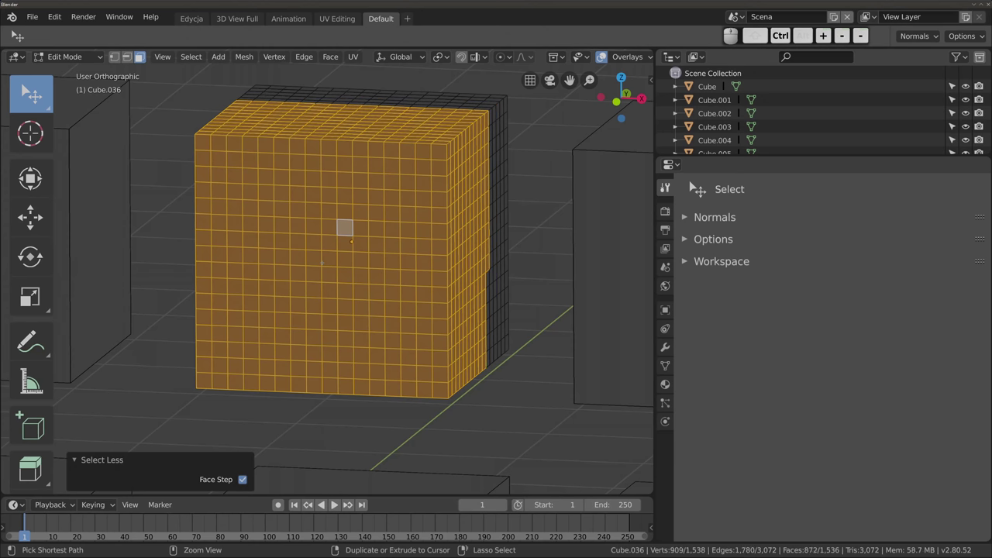
{"action": "key", "text": "ctrl+KP_Subtract"}
{"action": "key", "text": "ctrl+KP_Subtract"}
{"action": "key", "text": "ctrl+KP_Subtract"}
{"action": "key", "text": "ctrl+KP_Subtract"}
{"action": "key", "text": "ctrl+KP_Subtract"}
{"action": "key", "text": "ctrl+KP_Subtract"}
{"action": "key", "text": "ctrl+KP_Subtract"}
{"action": "key", "text": "ctrl+KP_Subtract"}
{"action": "key", "text": "ctrl+KP_Subtract"}
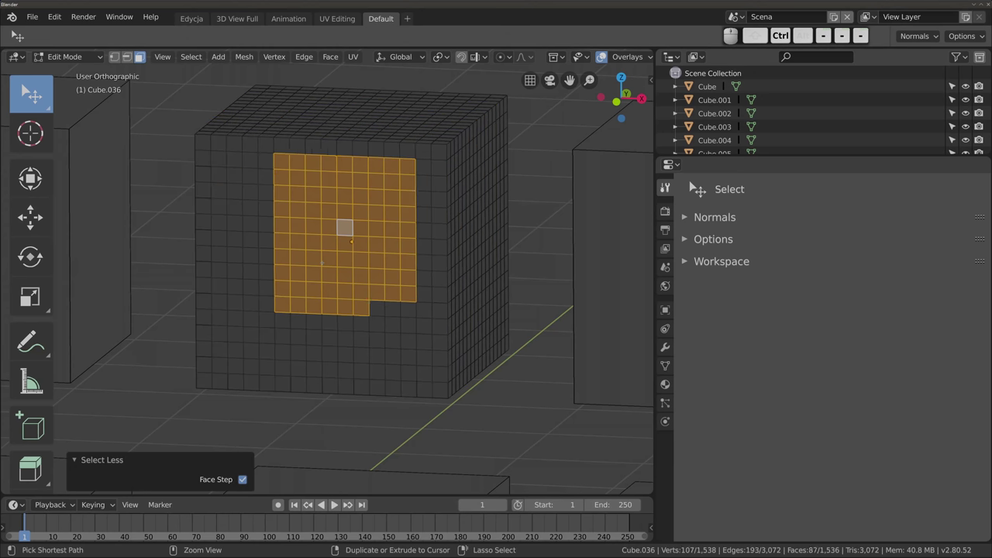
{"action": "key", "text": "ctrl+KP_Subtract"}
{"action": "key", "text": "ctrl+KP_Subtract"}
{"action": "key", "text": "ctrl+KP_Subtract"}
{"action": "key", "text": "ctrl+KP_Subtract"}
{"action": "key", "text": "ctrl+KP_Add"}
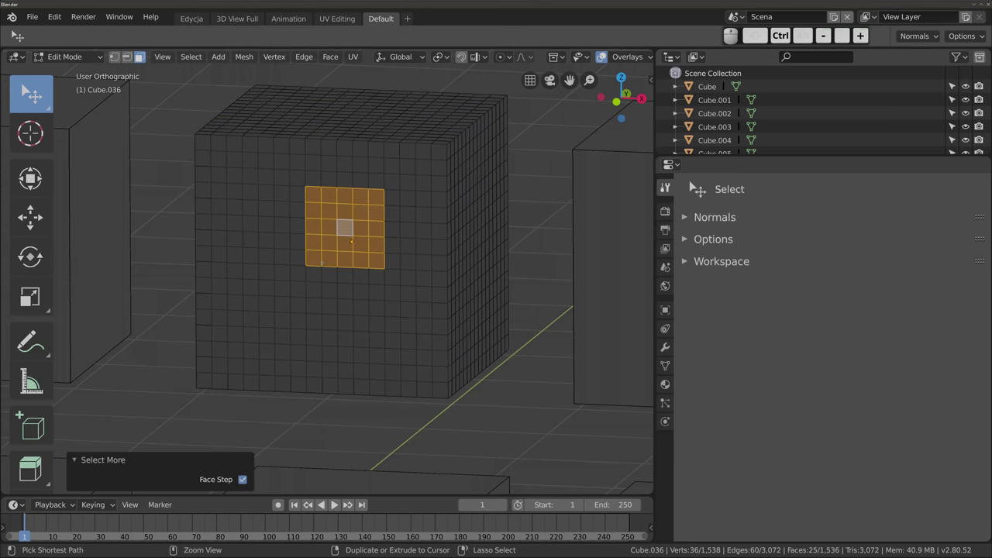
{"action": "key", "text": "ctrl+KP_Add"}
{"action": "key", "text": "ctrl+KP_Add"}
{"action": "key", "text": "ctrl+KP_Add"}
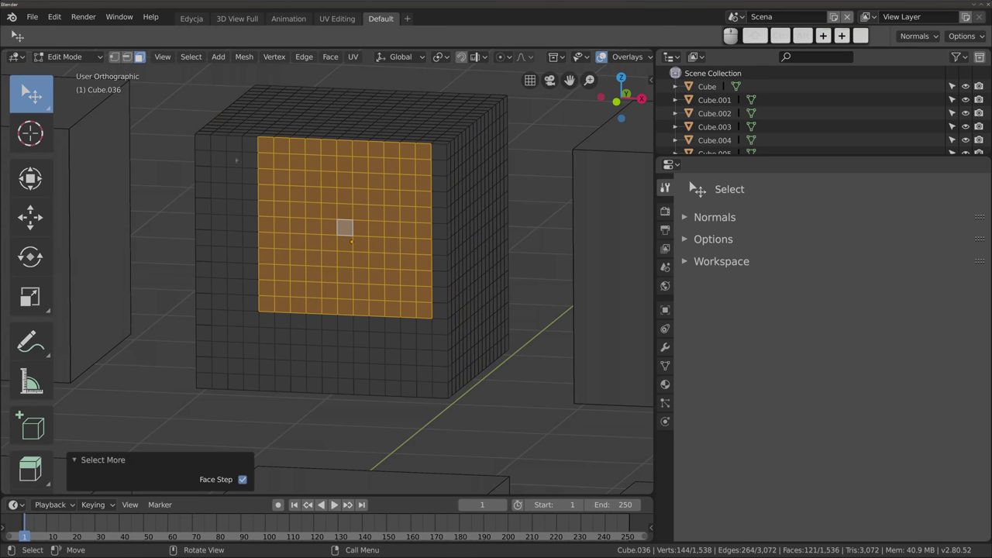
Step: Return to Object Mode and zoom out to show the full 8x8 cube grid
{"action": "key", "text": "Tab"}
{"action": "scroll", "coordinate": [263, 218], "scroll_direction": "down", "scroll_amount": 5}
{"action": "scroll", "coordinate": [285, 227], "scroll_direction": "down", "scroll_amount": 7}
{"action": "scroll", "coordinate": [287, 225], "scroll_direction": "down", "scroll_amount": 2}
Step: Box-select a 3x4 block of cubes around the active cube with B
{"action": "mouse_move", "coordinate": [289, 224]}
{"action": "middle_mouse_down", "text": "shift"}
{"action": "mouse_move", "coordinate": [349, 235]}
{"action": "mouse_move", "coordinate": [357, 259]}
{"action": "middle_mouse_up", "text": "shift"}
{"action": "scroll", "coordinate": [349, 235], "scroll_direction": "up", "scroll_amount": 5}
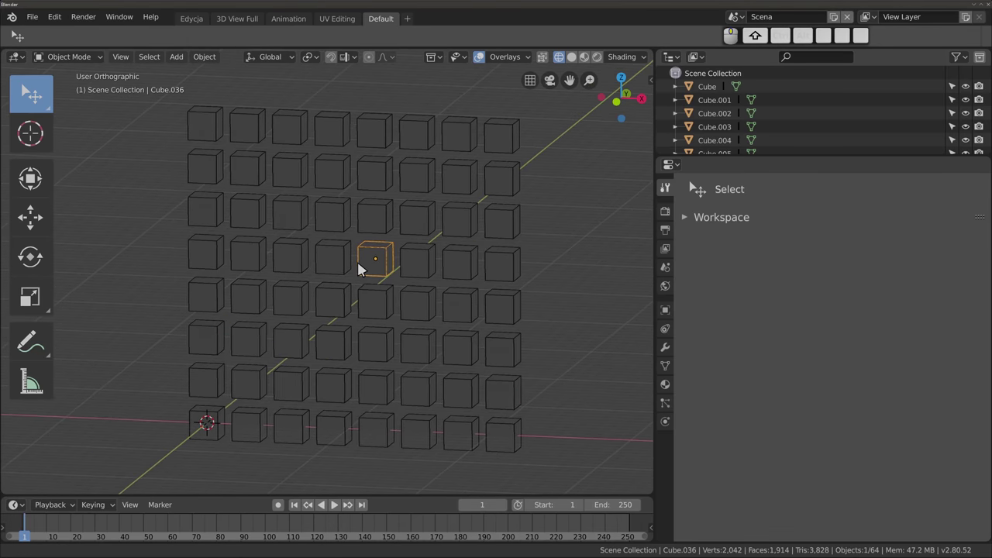
{"action": "key", "text": "b"}
{"action": "left_click_drag", "start_coordinate": [290, 207], "coordinate": [385, 355]}
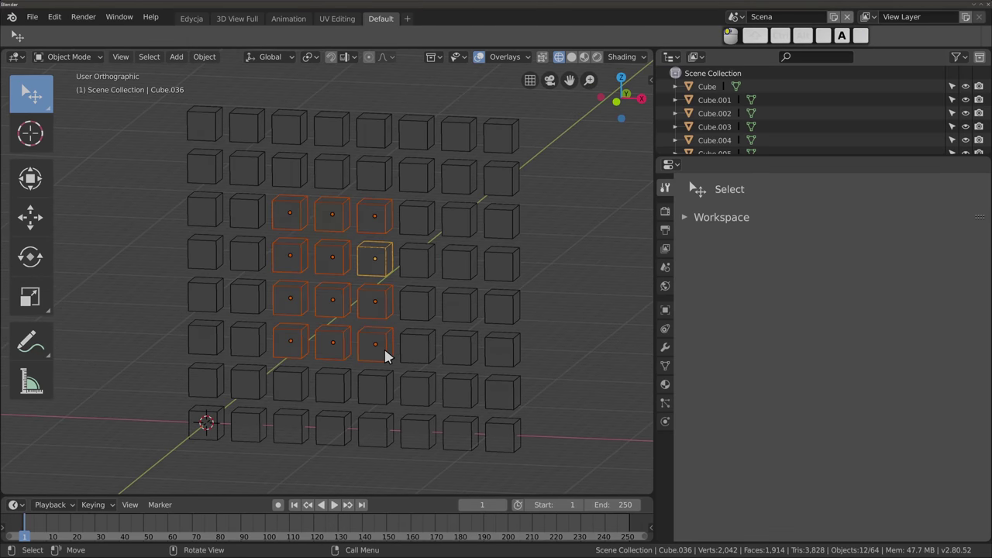
{"action": "left_click", "coordinate": [149, 57]}
{"action": "mouse_move", "coordinate": [186, 212]}
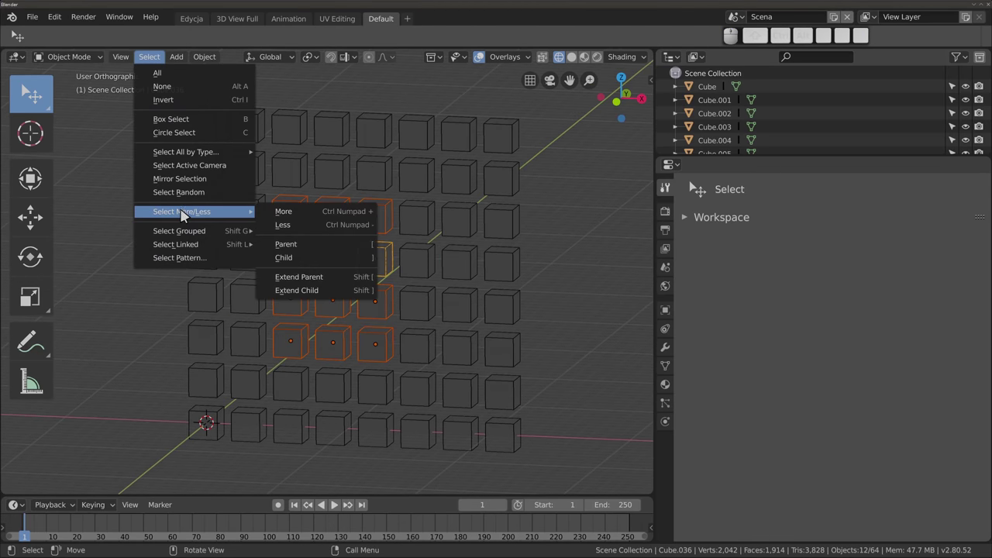
{"action": "left_click", "coordinate": [301, 215]}
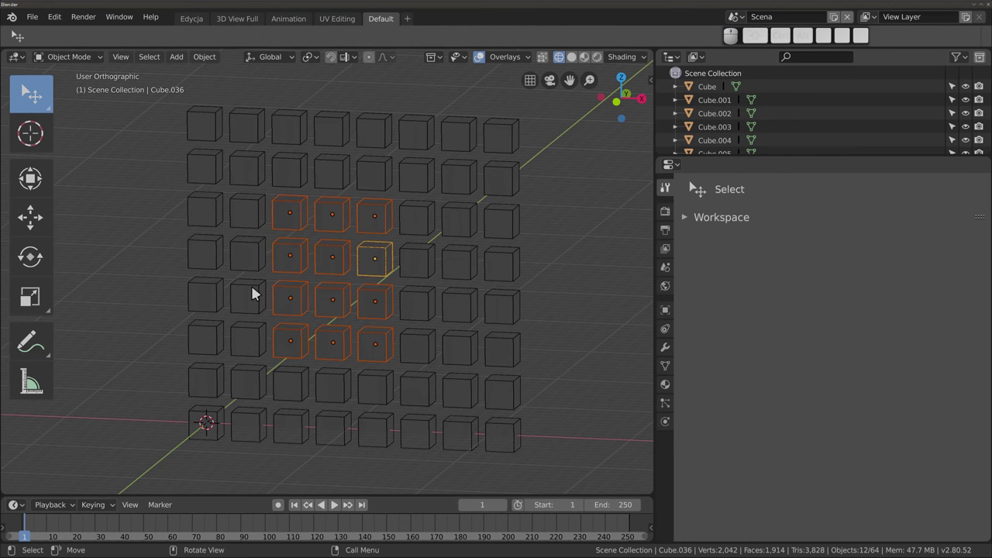
Step: Try Select Child and Select Parent, then select only the top-right cube, Cube.063
{"action": "middle_click_drag", "start_coordinate": [212, 220], "coordinate": [193, 120]}
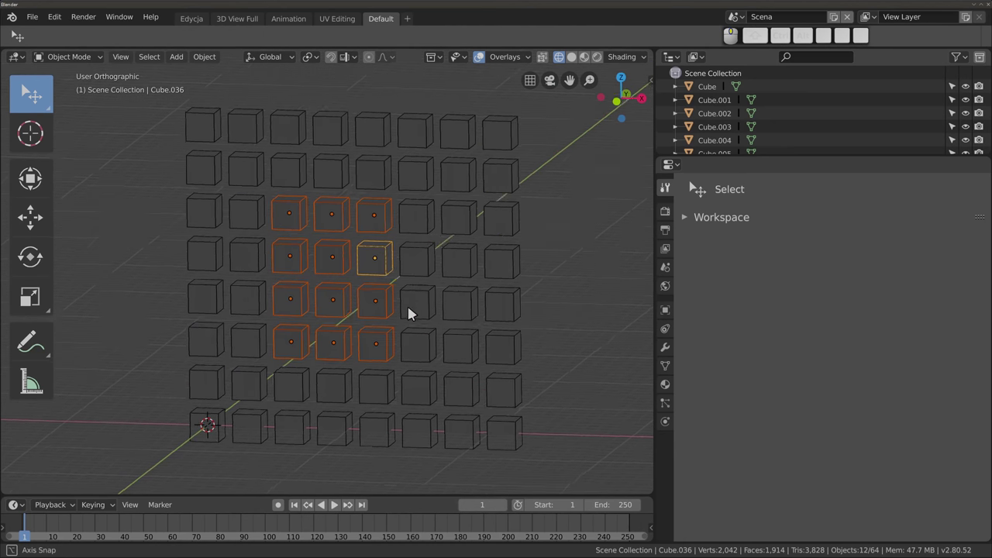
{"action": "left_click", "coordinate": [150, 60]}
{"action": "mouse_move", "coordinate": [181, 212]}
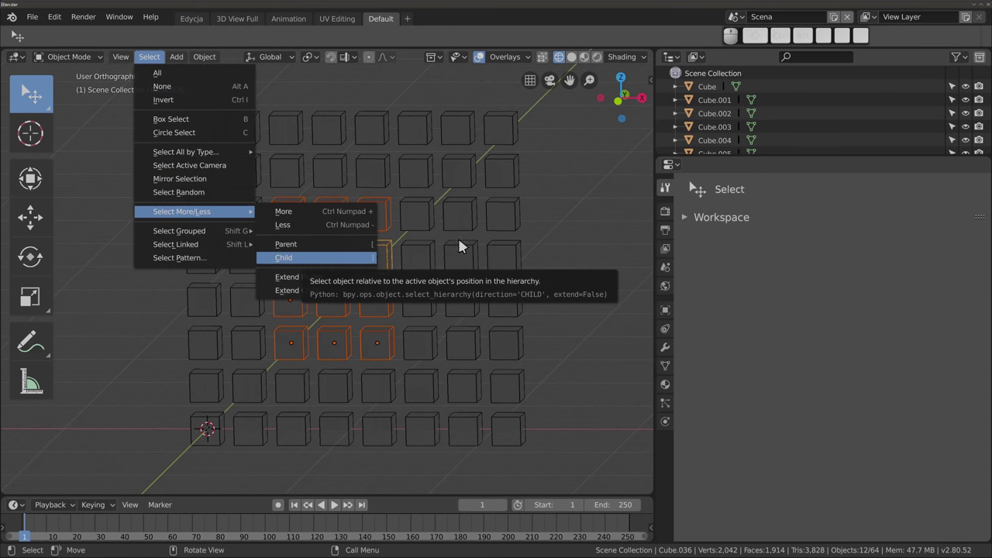
{"action": "left_click", "coordinate": [298, 264]}
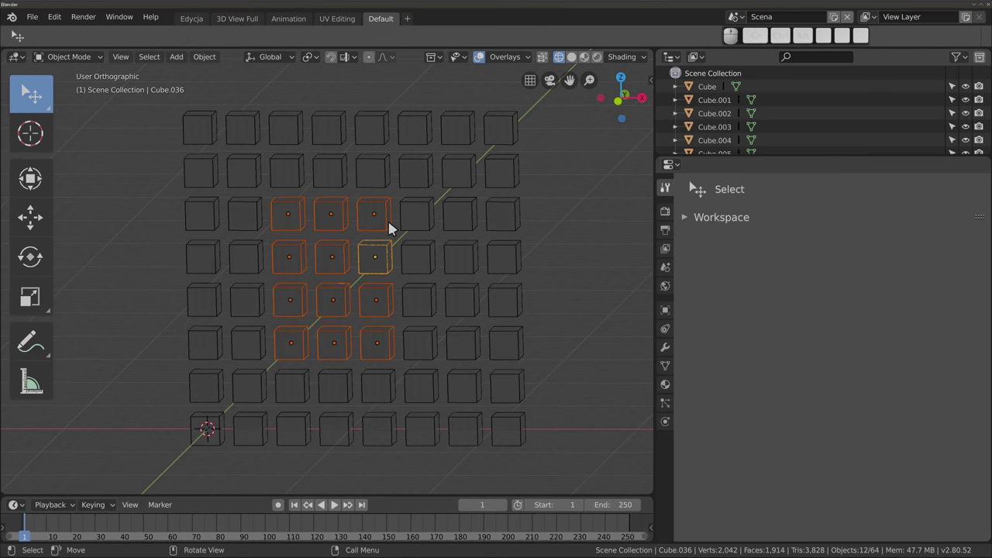
{"action": "key", "text": "bracketleft"}
{"action": "scroll", "coordinate": [415, 209], "scroll_direction": "down", "scroll_amount": 2}
{"action": "middle_click_drag", "start_coordinate": [411, 203], "coordinate": [323, 275], "text": "shift"}
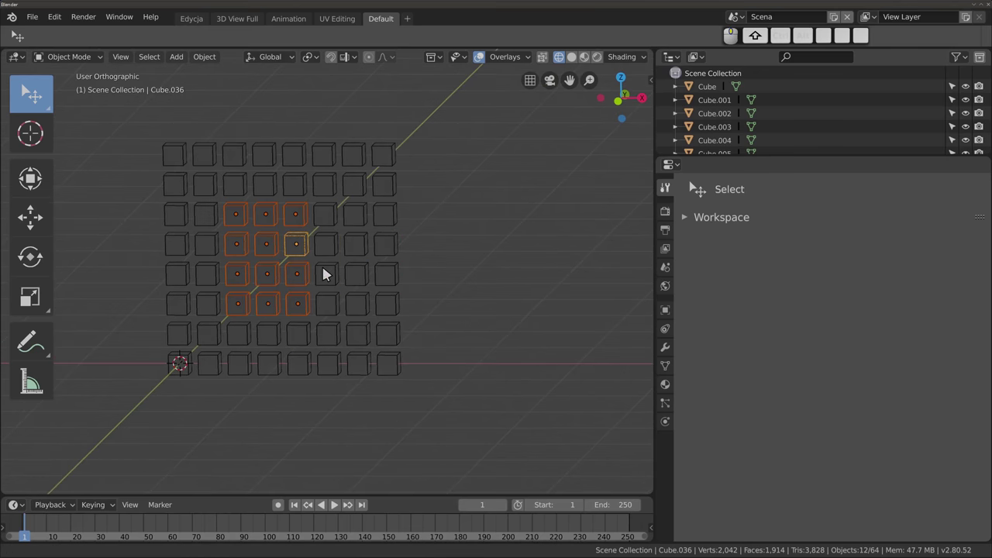
{"action": "left_click", "coordinate": [403, 140]}
Step: Add a UV sphere beside Cube.063 and parent it to that cube with Ctrl+P > Object
{"action": "key", "text": "shift+a"}
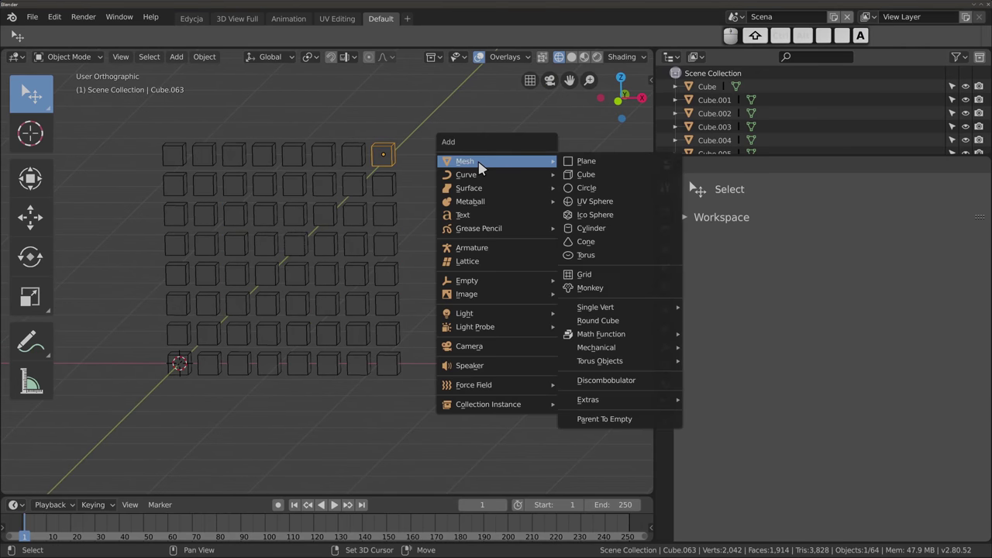
{"action": "left_click", "coordinate": [594, 201]}
{"action": "key", "text": "g"}
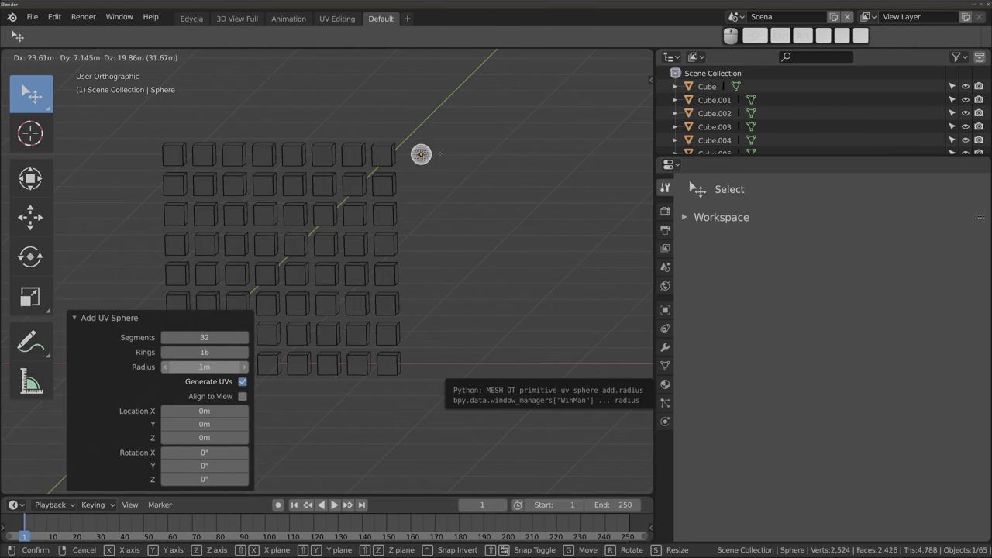
{"action": "left_click", "coordinate": [376, 156]}
{"action": "left_click", "coordinate": [379, 155], "text": "shift"}
{"action": "key", "text": "ctrl+p"}
{"action": "key", "text": "Return"}
Step: Test grabbing the parent cube and then the sphere, cancelling each move
{"action": "right_click", "coordinate": [382, 157]}
{"action": "left_click", "coordinate": [385, 155]}
{"action": "key", "text": "g"}
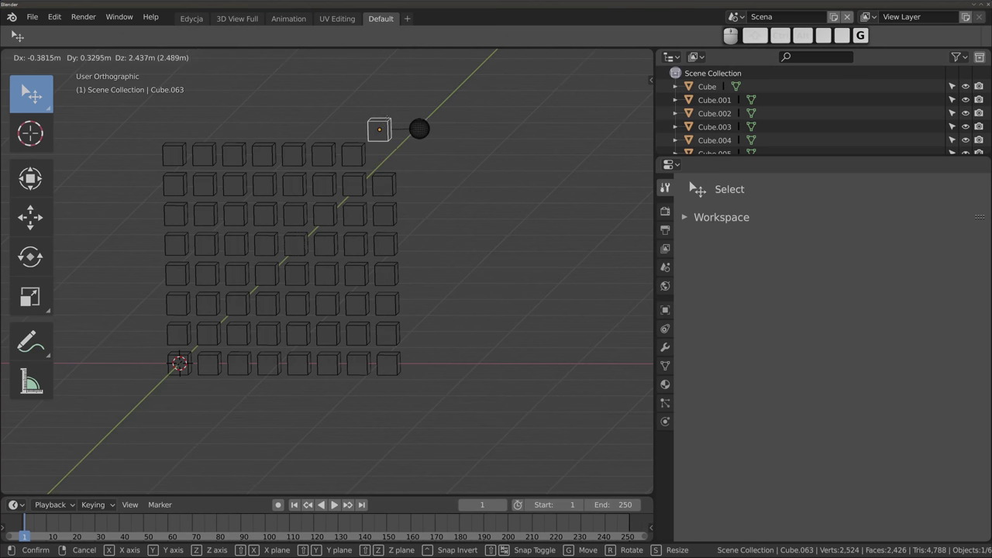
{"action": "key", "text": "Escape"}
{"action": "left_click", "coordinate": [423, 154]}
{"action": "key", "text": "g"}
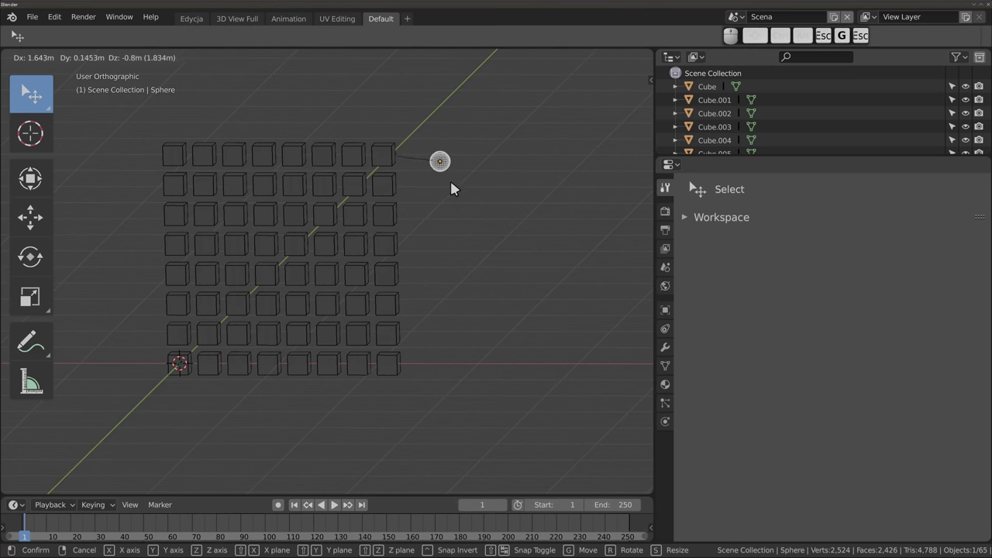
{"action": "key", "text": "Escape"}
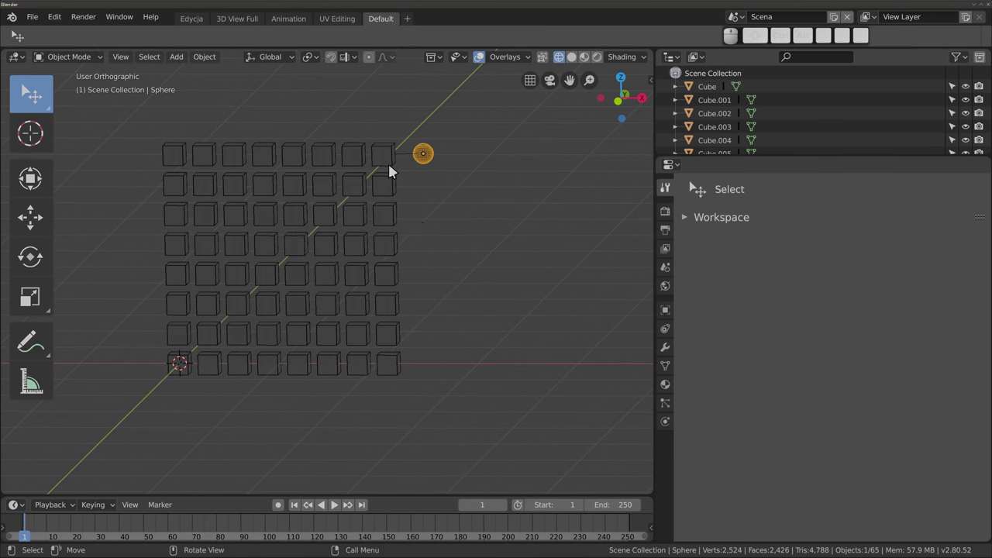
Step: Use ] and [ to step between the sphere and its parent cube Cube.063
{"action": "left_click", "coordinate": [385, 156]}
{"action": "left_click", "coordinate": [431, 148]}
{"action": "key", "text": "a"}
{"action": "key", "text": "bracketright"}
{"action": "key", "text": "bracketleft"}
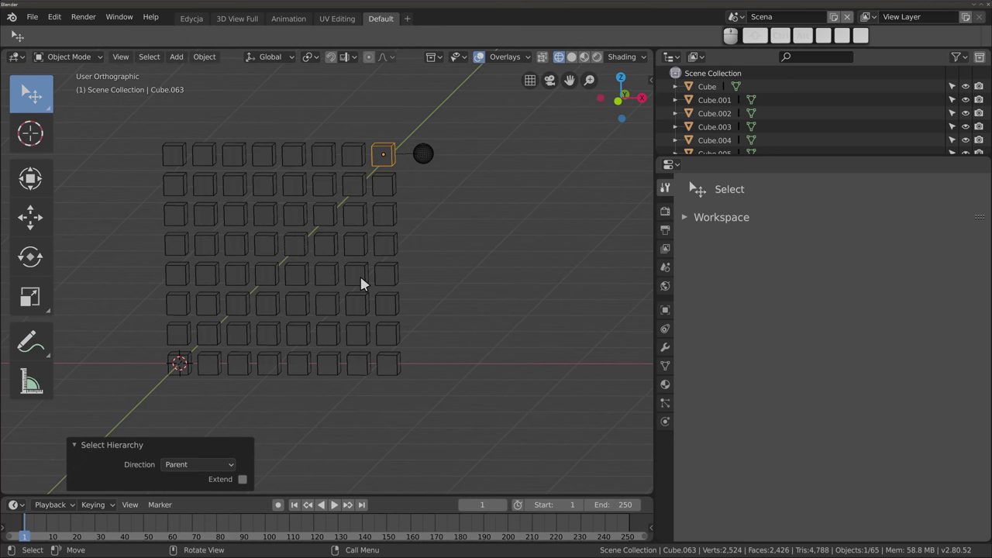
Step: Box-select the grid and sphere, duplicate it to the right and rotate it about 91°
{"action": "key", "text": "alt+a"}
{"action": "scroll", "coordinate": [360, 274], "scroll_direction": "down", "scroll_amount": 8}
{"action": "middle_click_drag", "start_coordinate": [348, 276], "coordinate": [349, 295]}
{"action": "scroll", "coordinate": [347, 288], "scroll_direction": "up", "scroll_amount": 6}
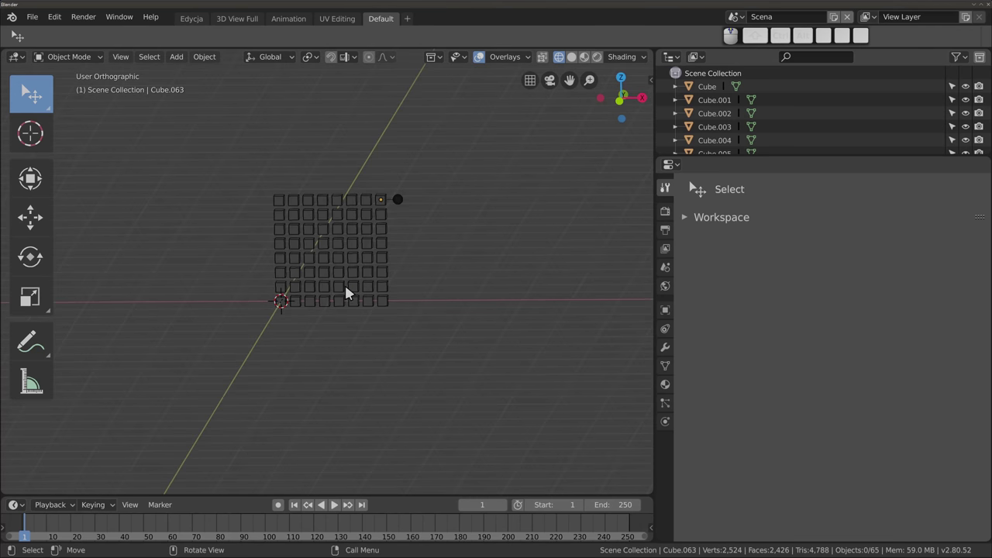
{"action": "left_click_drag", "start_coordinate": [262, 185], "coordinate": [431, 324]}
{"action": "key", "text": "shift+d"}
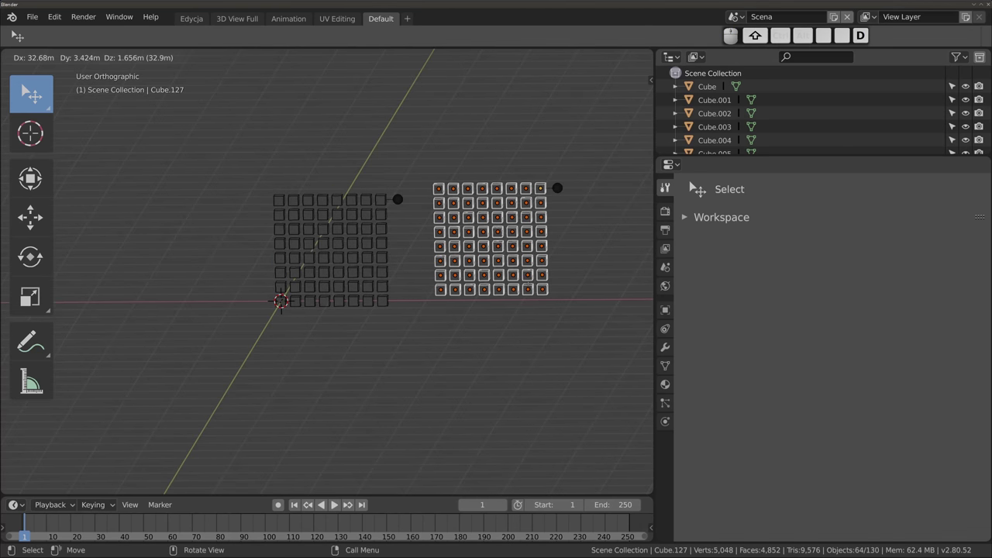
{"action": "left_click", "coordinate": [528, 289]}
{"action": "key", "text": "r"}
{"action": "left_click", "coordinate": [604, 377]}
Step: Duplicate and rotate a second copy, place it at the upper left, then deselect
{"action": "key", "text": "shift+d"}
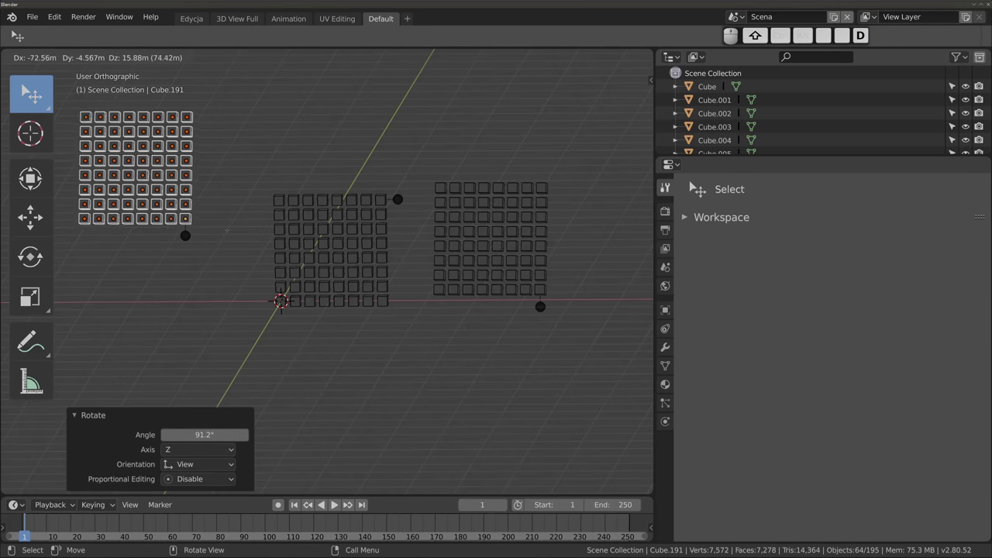
{"action": "left_click", "coordinate": [313, 119]}
{"action": "key", "text": "r"}
{"action": "left_click", "coordinate": [235, 366]}
{"action": "key", "text": "g"}
{"action": "left_click", "coordinate": [245, 303]}
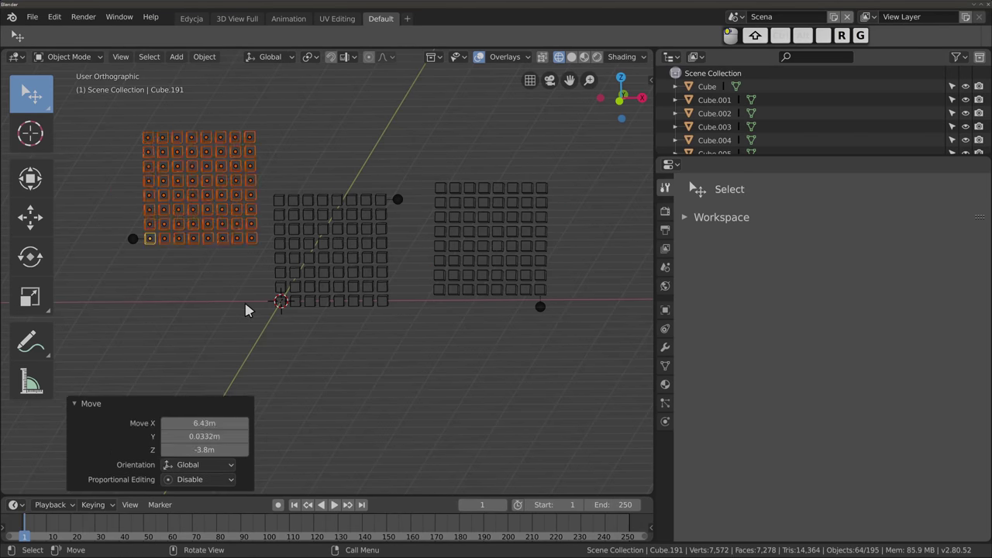
{"action": "left_click", "coordinate": [245, 303]}
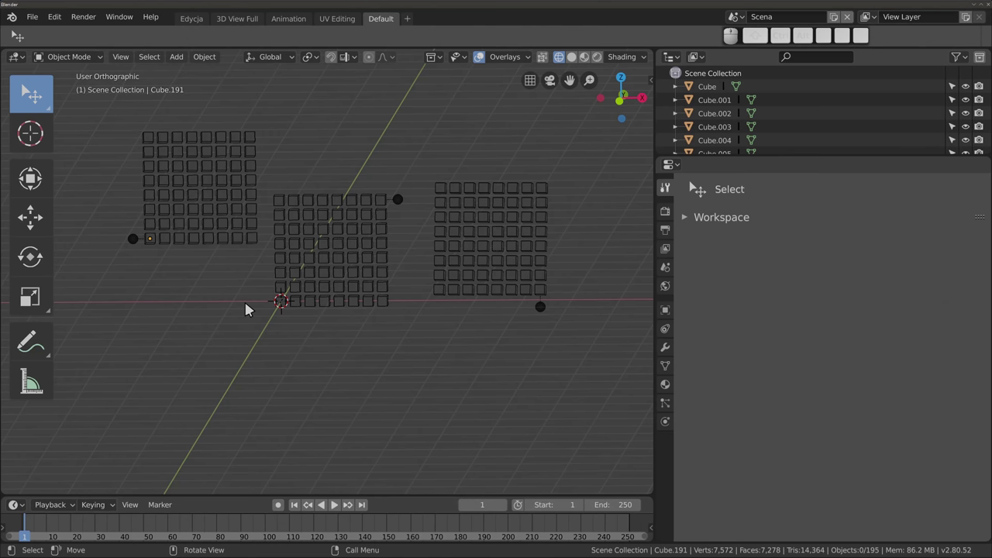
Step: Jump between spheres and parent cubes with ] and [, including the middle grid's top-right cube
{"action": "key", "text": "bracketright"}
{"action": "key", "text": "bracketright"}
{"action": "key", "text": "bracketleft"}
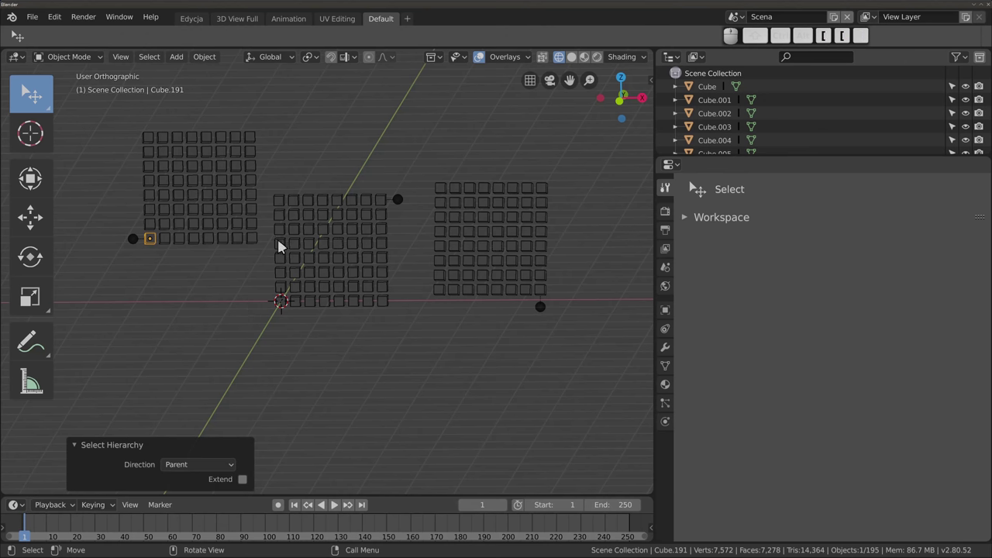
{"action": "left_click", "coordinate": [388, 219]}
{"action": "key", "text": "alt+a"}
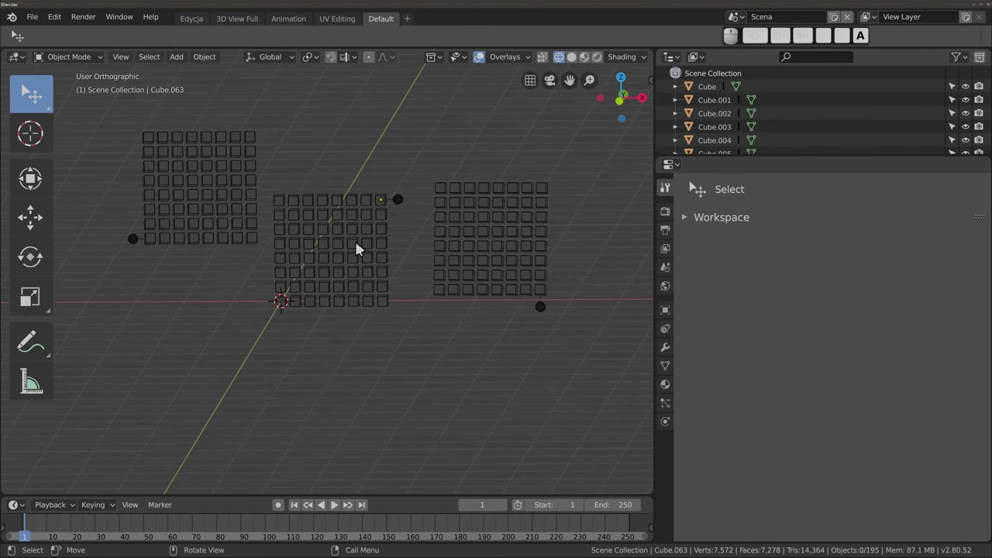
{"action": "key", "text": "bracketleft"}
{"action": "key", "text": "bracketleft"}
{"action": "key", "text": "bracketright"}
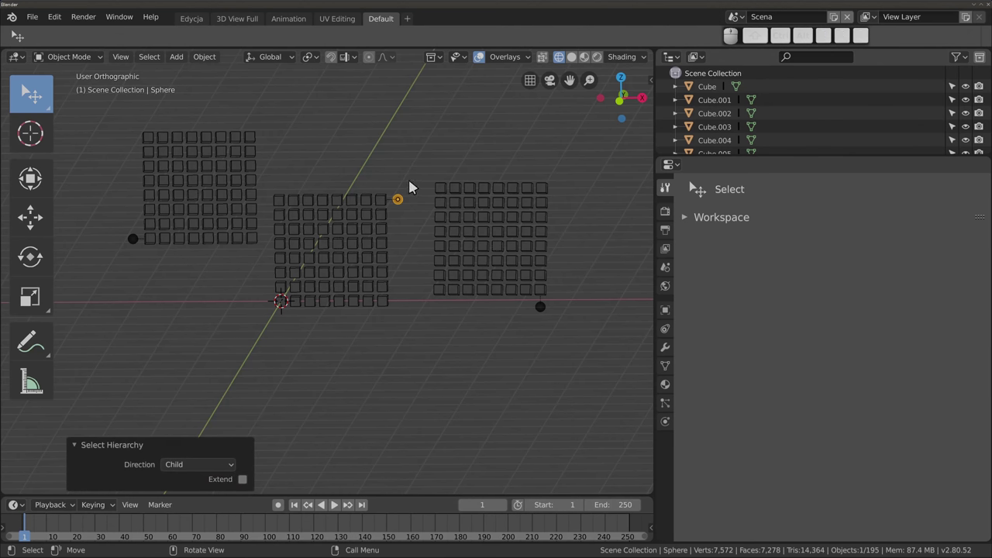
{"action": "key", "text": "bracketright"}
{"action": "key", "text": "bracketright"}
{"action": "key", "text": "bracketleft"}
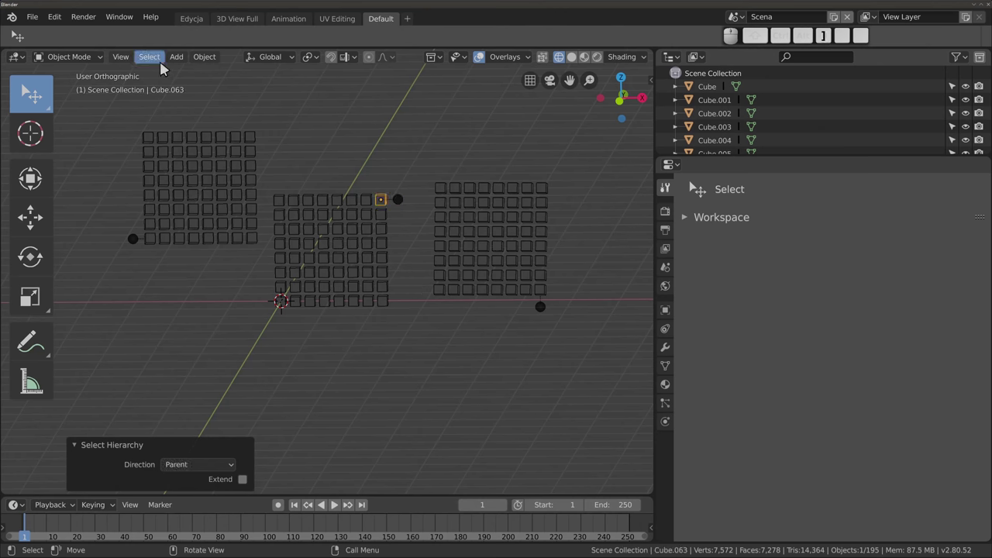
Step: Select the neighbouring top-row cube of the middle grid and try selecting its child
{"action": "left_click", "coordinate": [152, 58]}
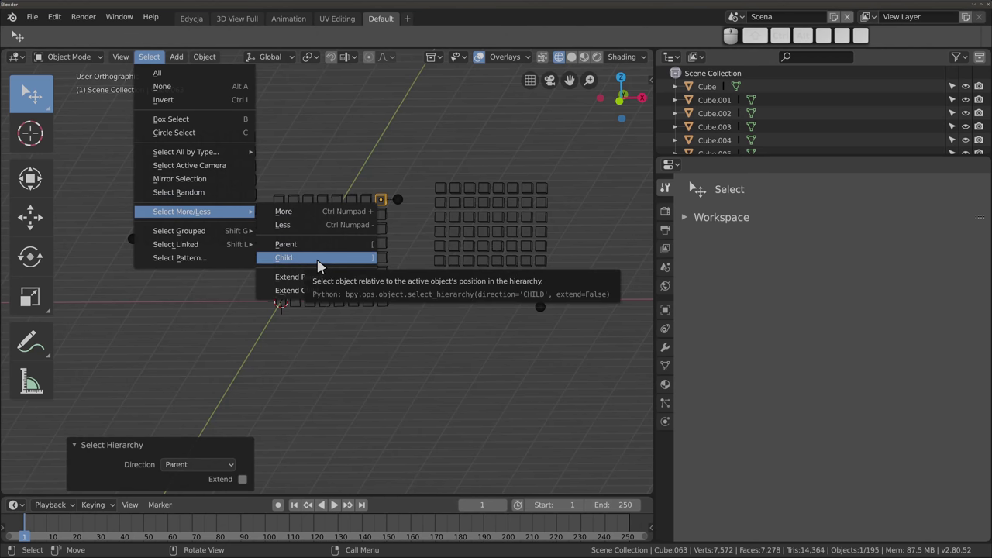
{"action": "scroll", "coordinate": [387, 200], "scroll_direction": "up", "scroll_amount": 4}
{"action": "scroll", "coordinate": [386, 198], "scroll_direction": "up", "scroll_amount": 6}
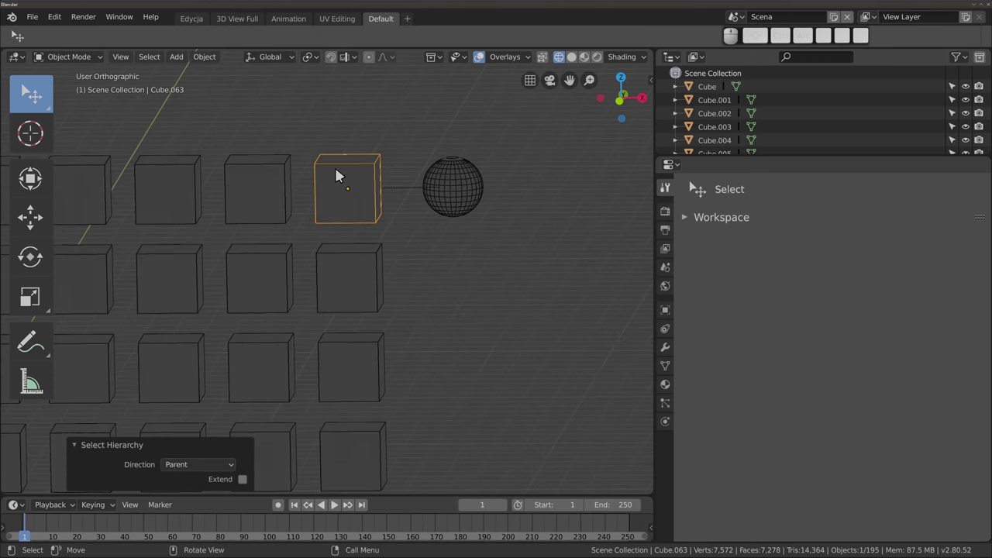
{"action": "left_click", "coordinate": [248, 186]}
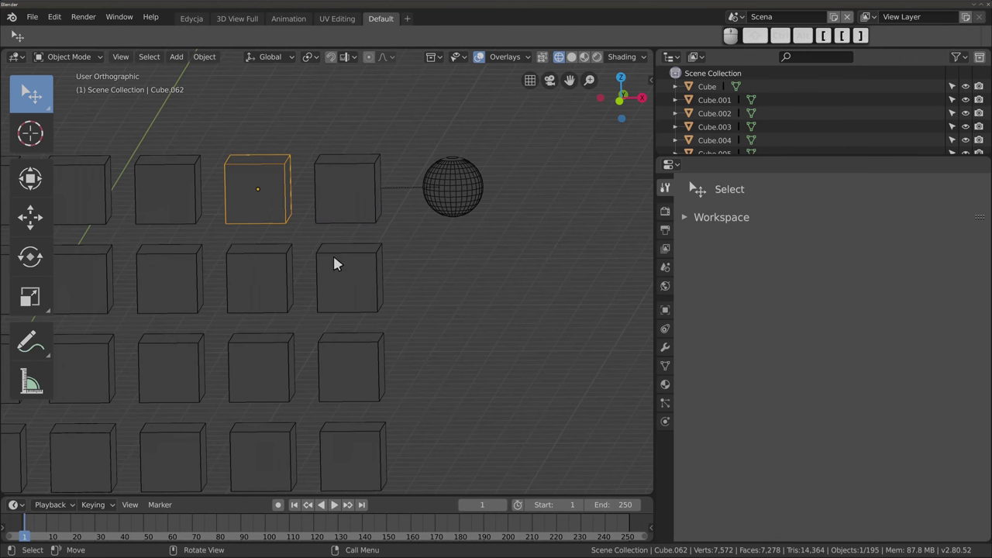
{"action": "scroll", "coordinate": [334, 259], "scroll_direction": "down", "scroll_amount": 10}
{"action": "scroll", "coordinate": [331, 232], "scroll_direction": "down", "scroll_amount": 2}
{"action": "key", "text": "bracketright"}
{"action": "key", "text": "bracketright"}
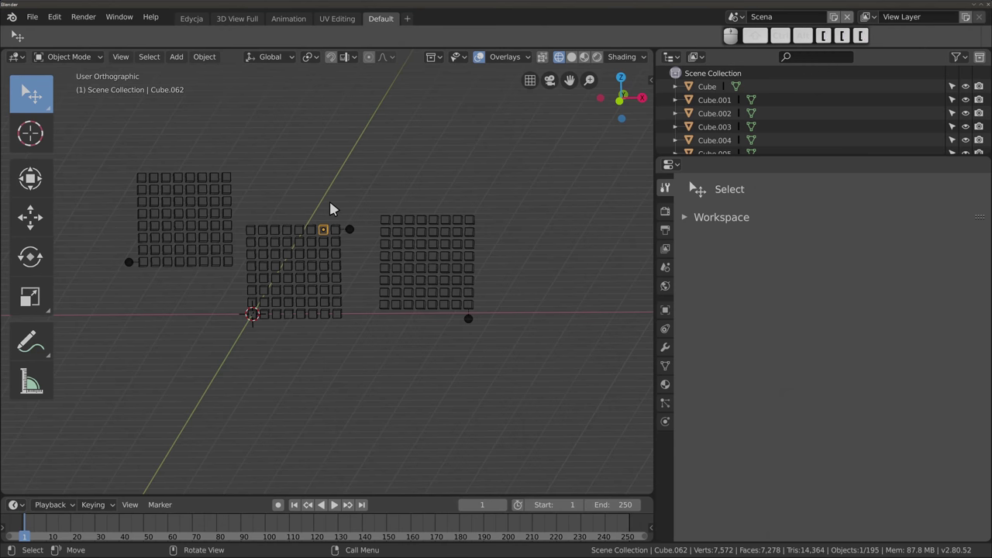
{"action": "scroll", "coordinate": [327, 240], "scroll_direction": "up", "scroll_amount": 1}
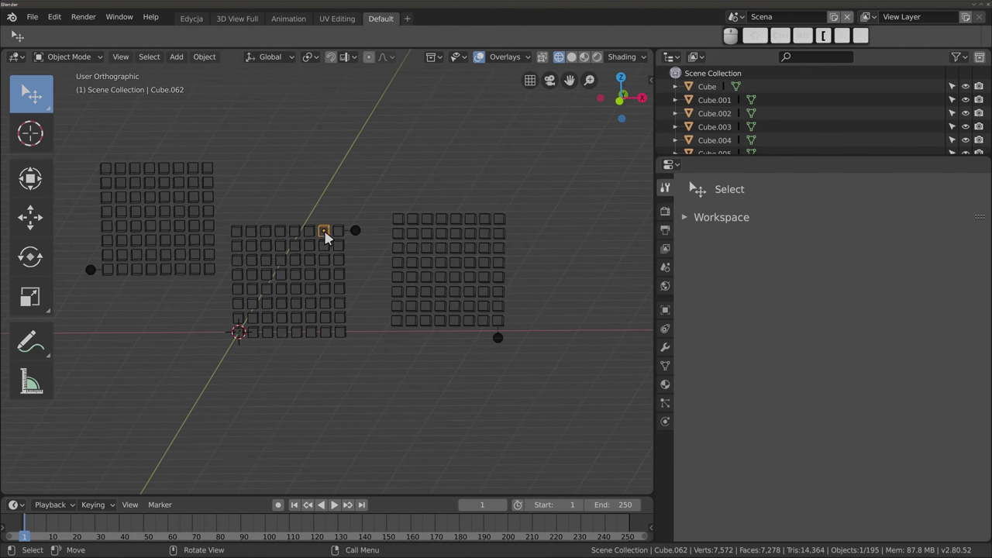
Step: Duplicate the sphere three times, stacking the copies upward above the cube
{"action": "left_click", "coordinate": [355, 231]}
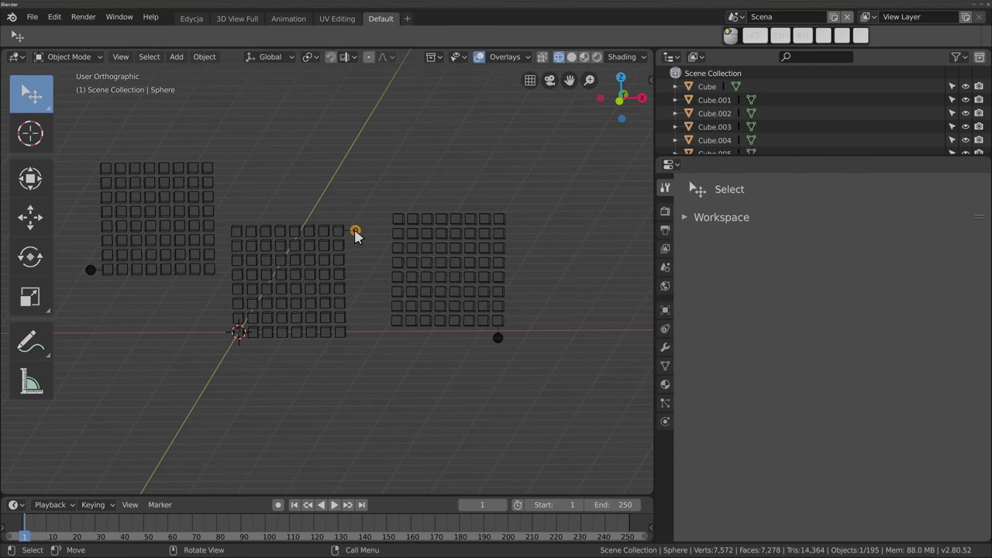
{"action": "key", "text": "shift+d"}
{"action": "left_click", "coordinate": [361, 229]}
{"action": "key", "text": "shift+d"}
{"action": "left_click", "coordinate": [363, 227]}
{"action": "key", "text": "shift+d"}
{"action": "left_click", "coordinate": [351, 206]}
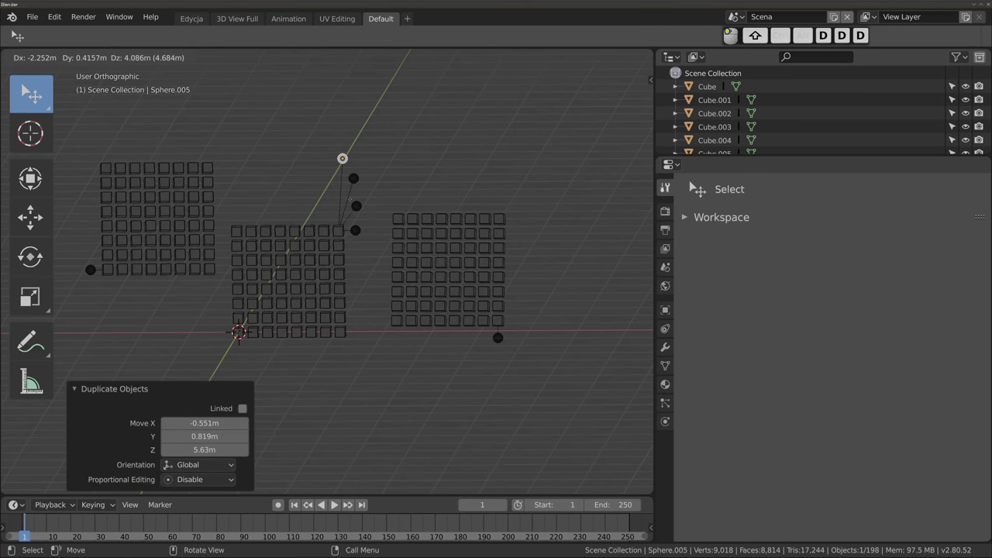
Step: Select the parent cube, then the topmost sphere, and select that sphere's parent with [
{"action": "scroll", "coordinate": [307, 193], "scroll_direction": "up", "scroll_amount": 2}
{"action": "scroll", "coordinate": [341, 216], "scroll_direction": "up", "scroll_amount": 2}
{"action": "left_click", "coordinate": [400, 264]}
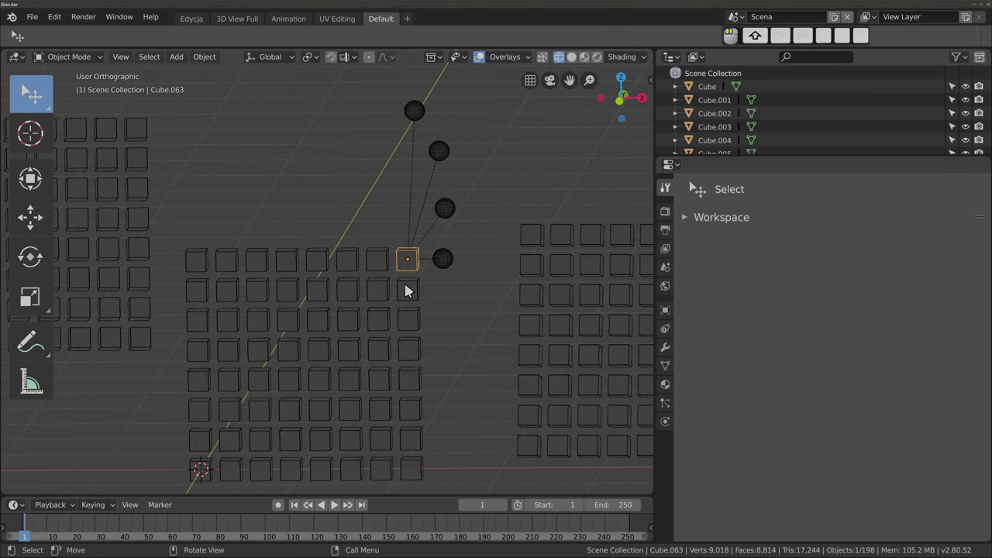
{"action": "scroll", "coordinate": [405, 285], "scroll_direction": "down", "scroll_amount": 1}
{"action": "scroll", "coordinate": [414, 256], "scroll_direction": "down", "scroll_amount": 3}
{"action": "left_click", "coordinate": [415, 180]}
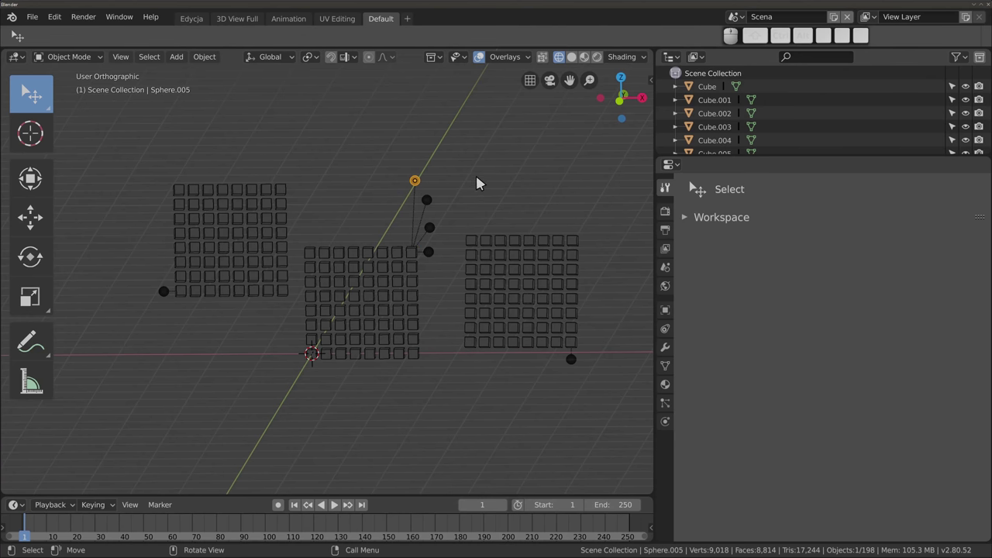
{"action": "key", "text": "bracketleft"}
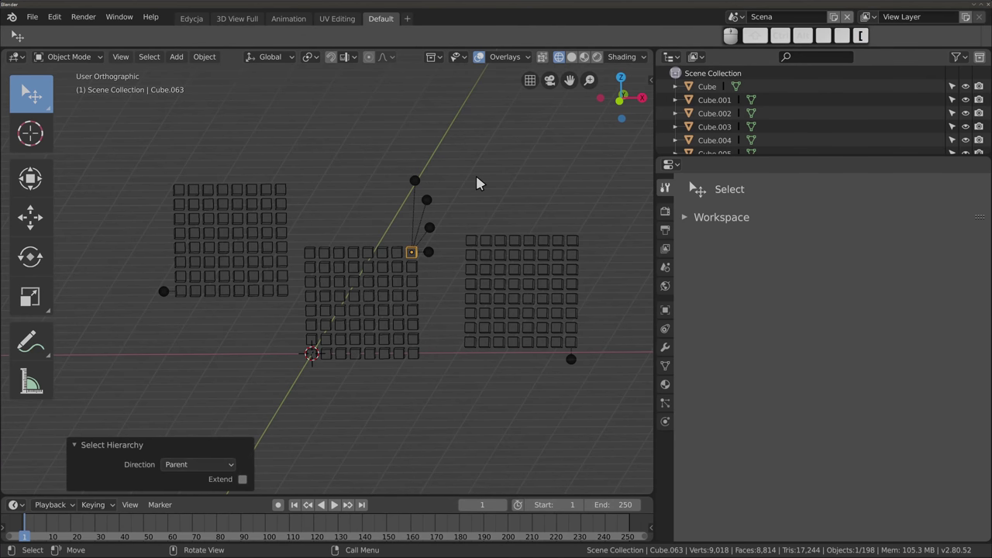
Step: Select all four child spheres from Cube.063 with ], check the left grid's sphere parent, then deselect
{"action": "left_click", "coordinate": [429, 249]}
{"action": "key", "text": "bracketleft"}
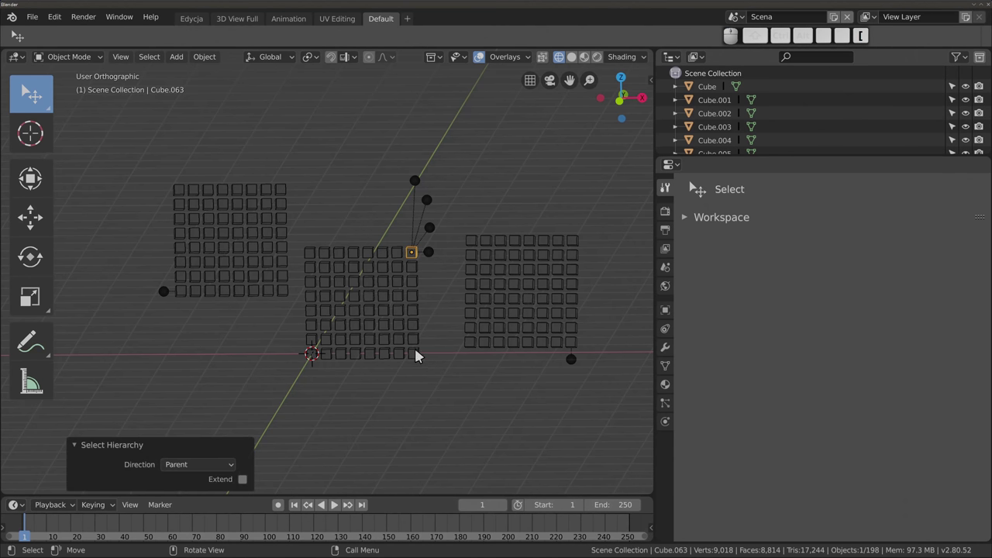
{"action": "key", "text": "bracketleft"}
{"action": "key", "text": "bracketright"}
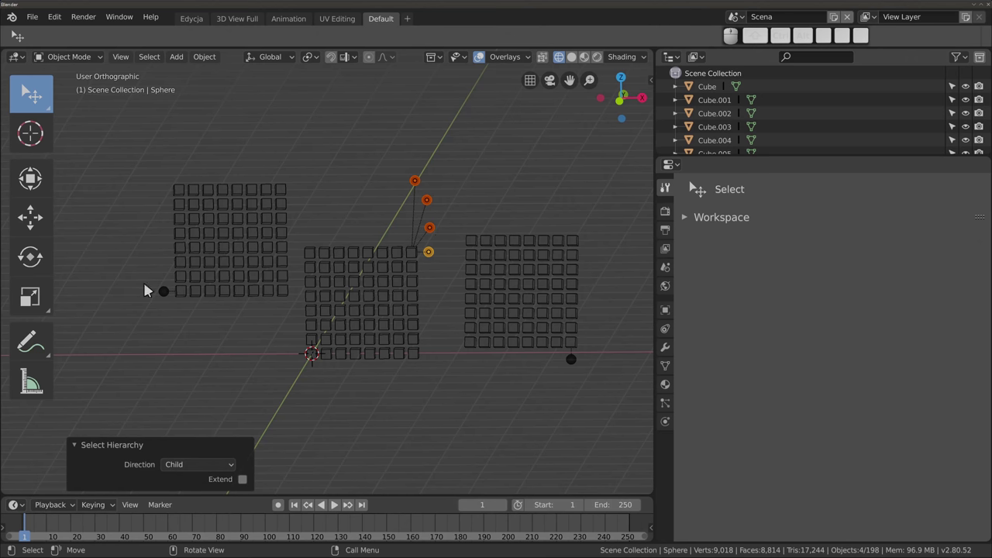
{"action": "left_click", "coordinate": [163, 292]}
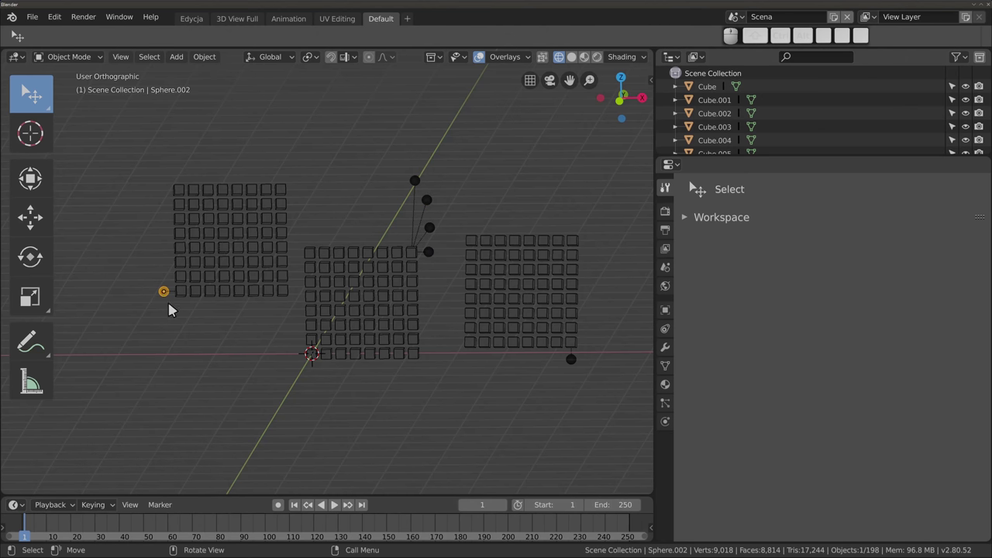
{"action": "key", "text": "bracketleft"}
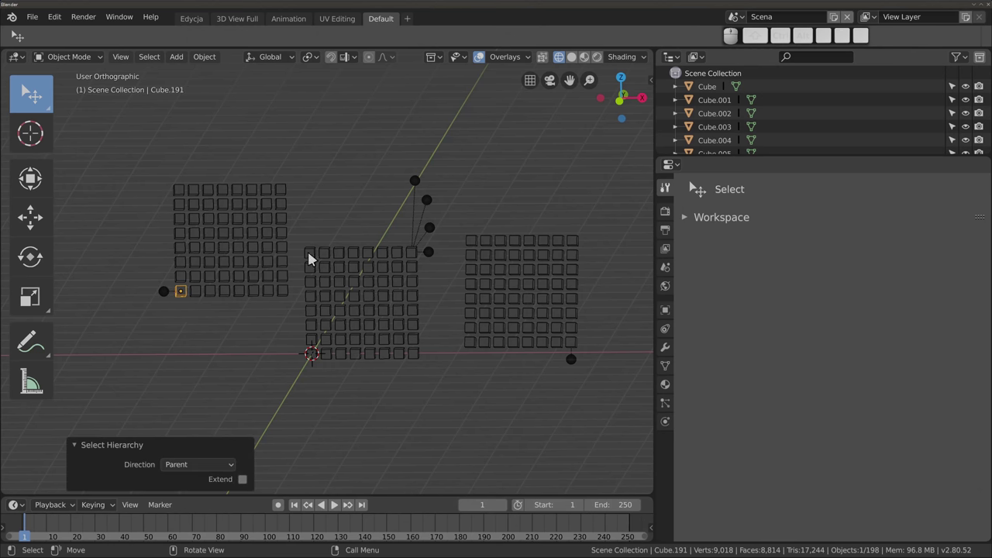
{"action": "key", "text": "a"}
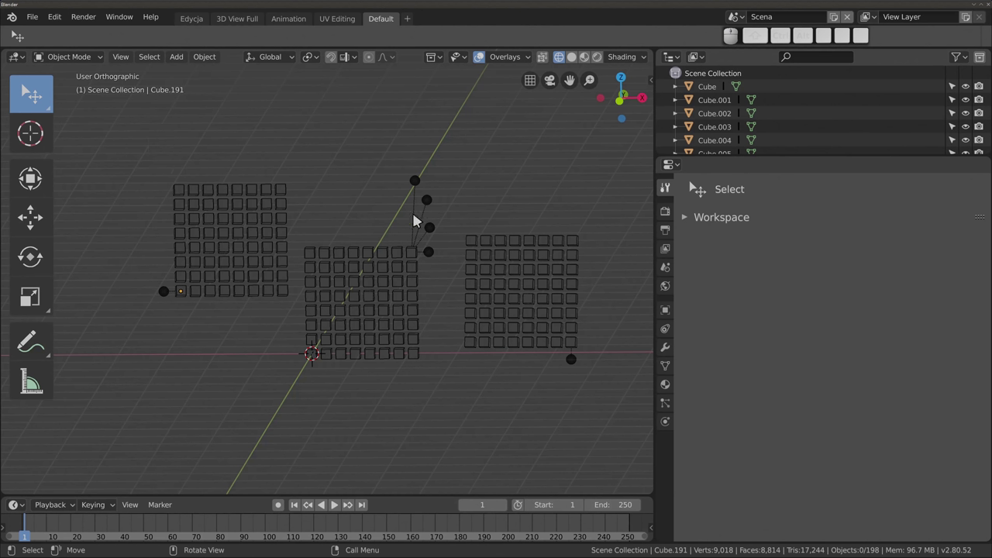
Step: Duplicate a middle-grid cube high above the grids, copy it rightward, and parent the copy to the first
{"action": "left_click", "coordinate": [308, 252]}
{"action": "key", "text": "shift+d"}
{"action": "left_click", "coordinate": [295, 138]}
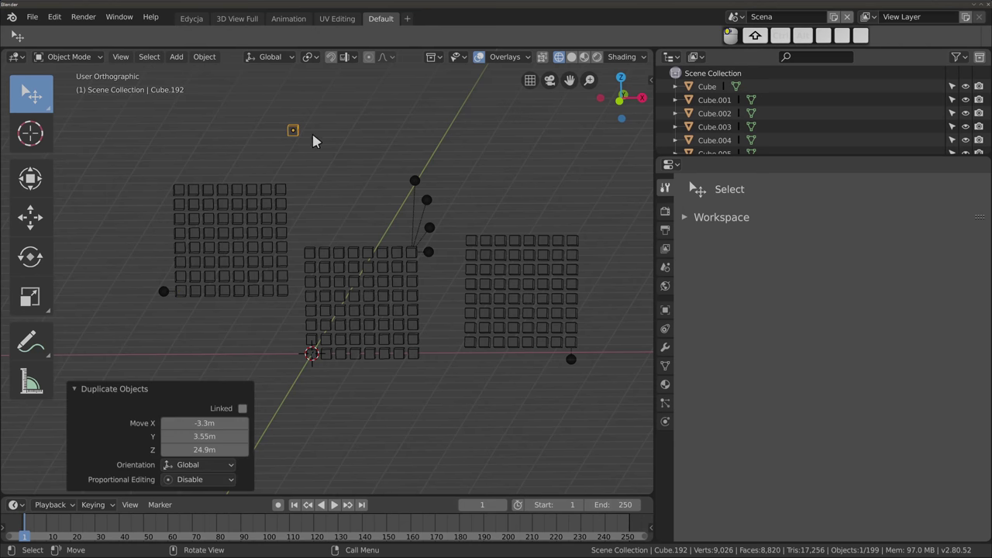
{"action": "scroll", "coordinate": [332, 146], "scroll_direction": "up", "scroll_amount": 3}
{"action": "middle_click_drag", "start_coordinate": [278, 111], "coordinate": [264, 164], "text": "shift"}
{"action": "key", "text": "shift+d"}
{"action": "left_click", "coordinate": [301, 165]}
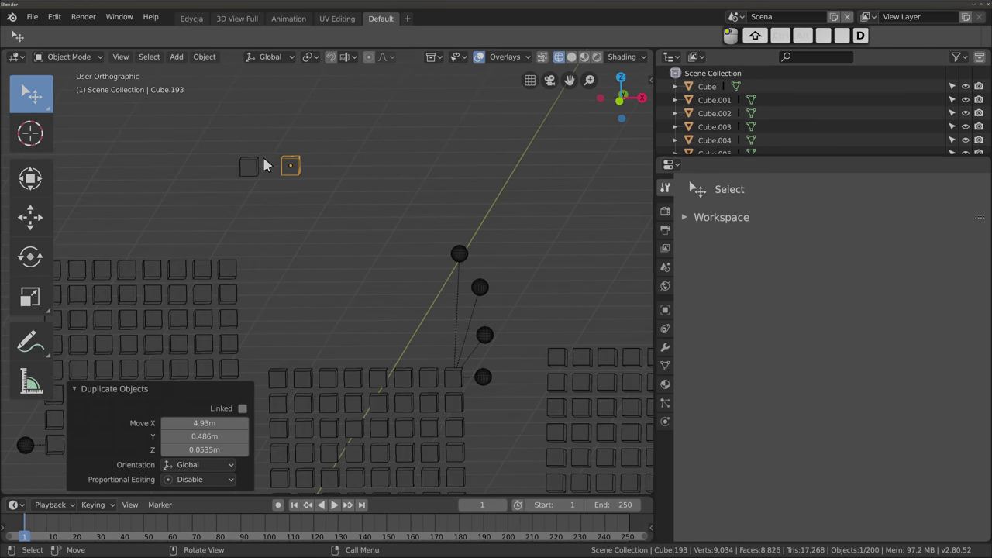
{"action": "left_click", "coordinate": [256, 166], "text": "shift"}
{"action": "key", "text": "ctrl+p"}
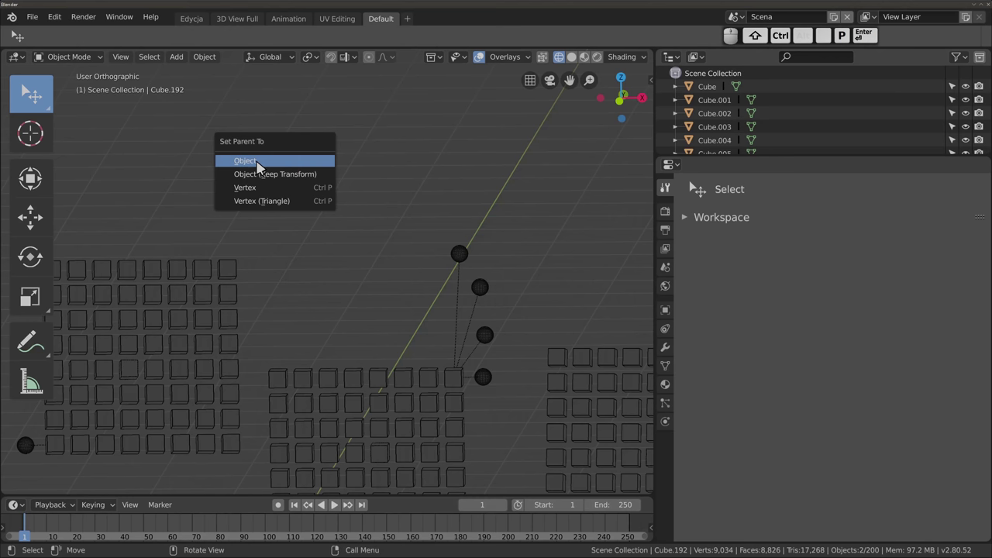
{"action": "left_click", "coordinate": [259, 165]}
Step: Duplicate the linked pair to the right and parent it to the second cube, forming a four-cube chain
{"action": "key", "text": "shift+d"}
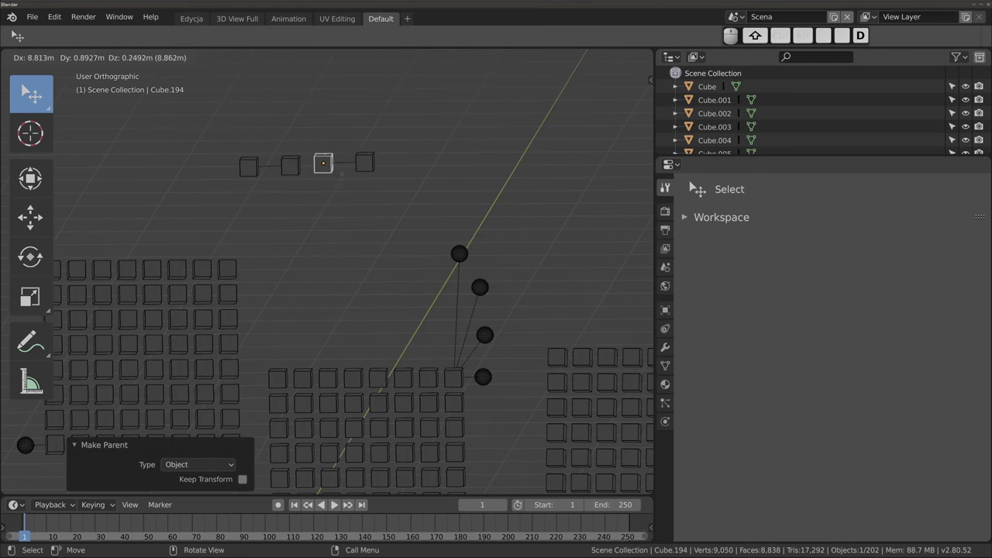
{"action": "left_click", "coordinate": [329, 166]}
{"action": "left_click", "coordinate": [291, 166], "text": "shift"}
{"action": "key", "text": "ctrl+p"}
{"action": "key", "text": "Return"}
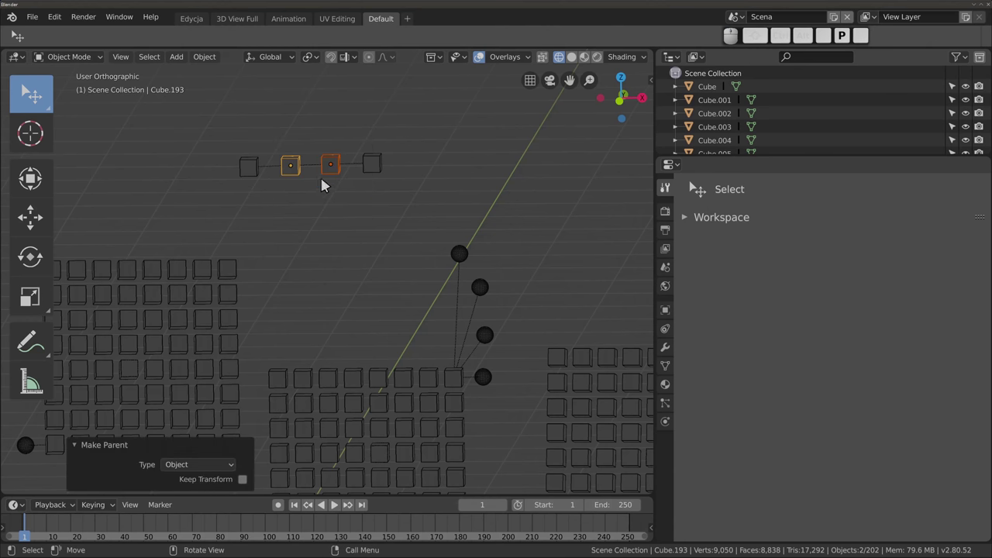
Step: Test-rotate the third cube of the chain and switch the viewport to solid shading
{"action": "left_click", "coordinate": [324, 172]}
{"action": "key", "text": "r"}
{"action": "key", "text": "Escape"}
{"action": "key", "text": "z"}
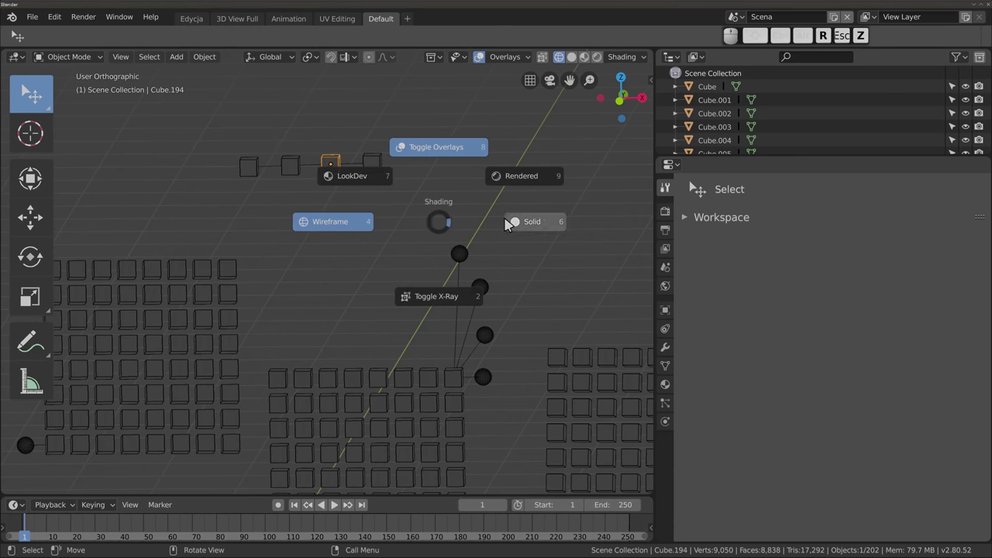
{"action": "left_click", "coordinate": [535, 222]}
{"action": "key", "text": "r"}
{"action": "key", "text": "Escape"}
Step: Test-rotate the second and first cubes to see their child cubes follow
{"action": "left_click", "coordinate": [293, 169]}
{"action": "key", "text": "r"}
{"action": "key", "text": "Escape"}
{"action": "left_click", "coordinate": [249, 166]}
{"action": "key", "text": "r"}
{"action": "key", "text": "Escape"}
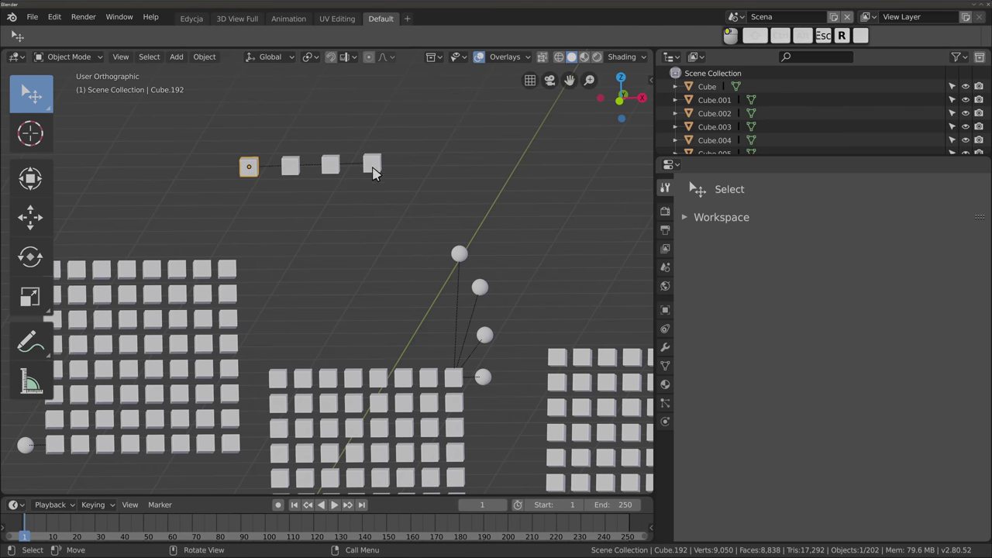
Step: Select all, then deselect everything, and return the viewport to wireframe shading
{"action": "left_click", "coordinate": [372, 163]}
{"action": "middle_click_drag", "start_coordinate": [373, 165], "coordinate": [389, 177], "text": "shift"}
{"action": "key", "text": "alt+a"}
{"action": "key", "text": "a"}
{"action": "key", "text": "alt+a"}
{"action": "key", "text": "z"}
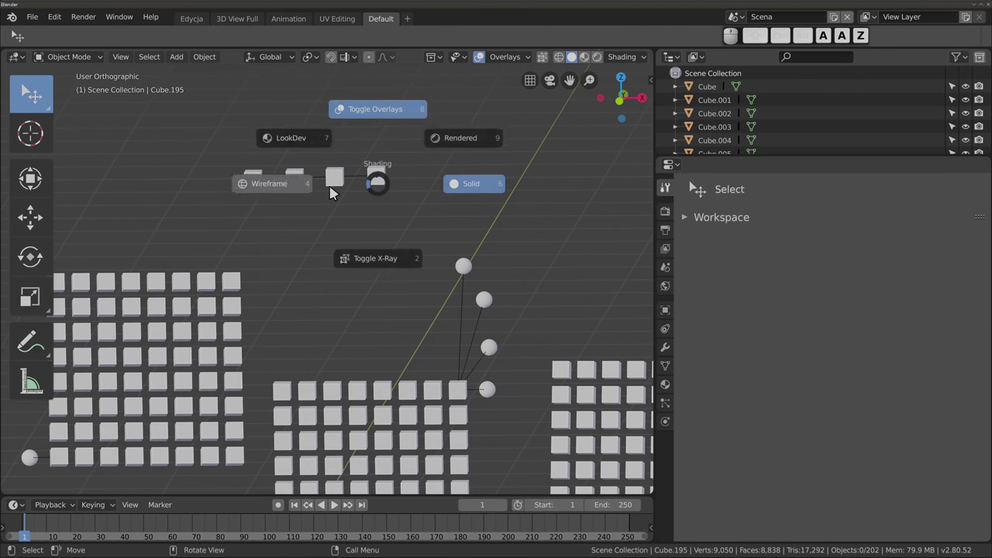
{"action": "left_click", "coordinate": [334, 188]}
Step: From the rightmost cube, step up through its three parents with [, then open the Select menu
{"action": "left_click", "coordinate": [376, 185]}
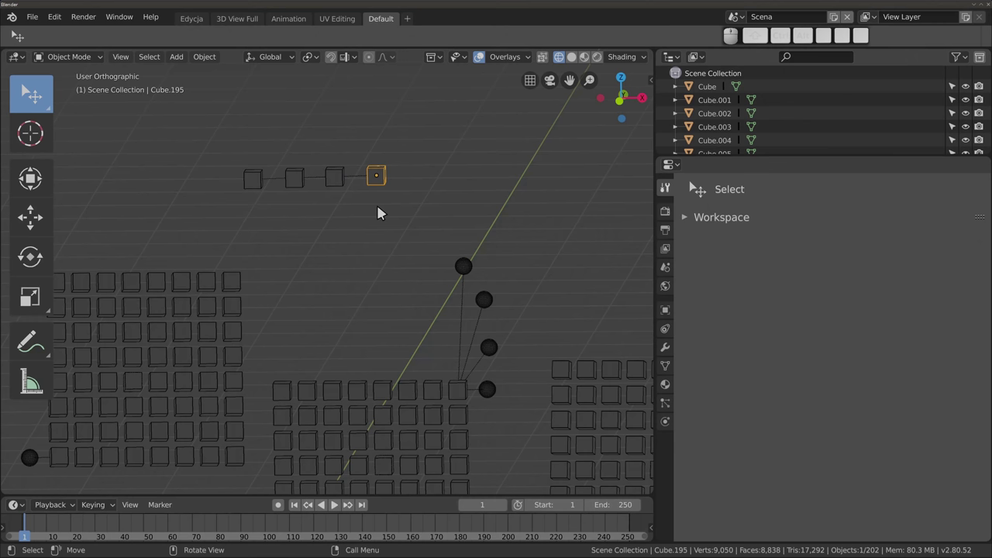
{"action": "key", "text": "bracketleft"}
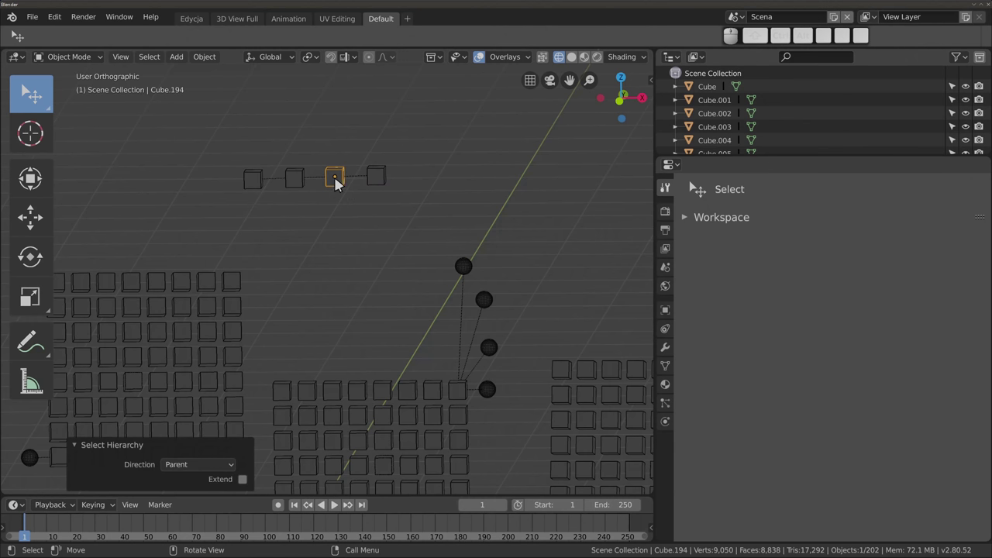
{"action": "key", "text": "bracketleft"}
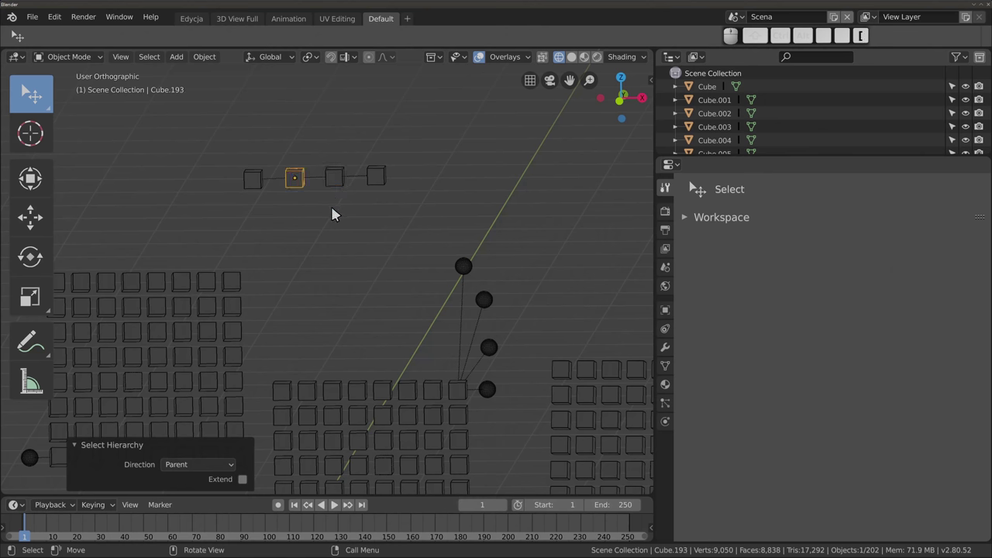
{"action": "key", "text": "bracketleft"}
{"action": "left_click", "coordinate": [142, 62]}
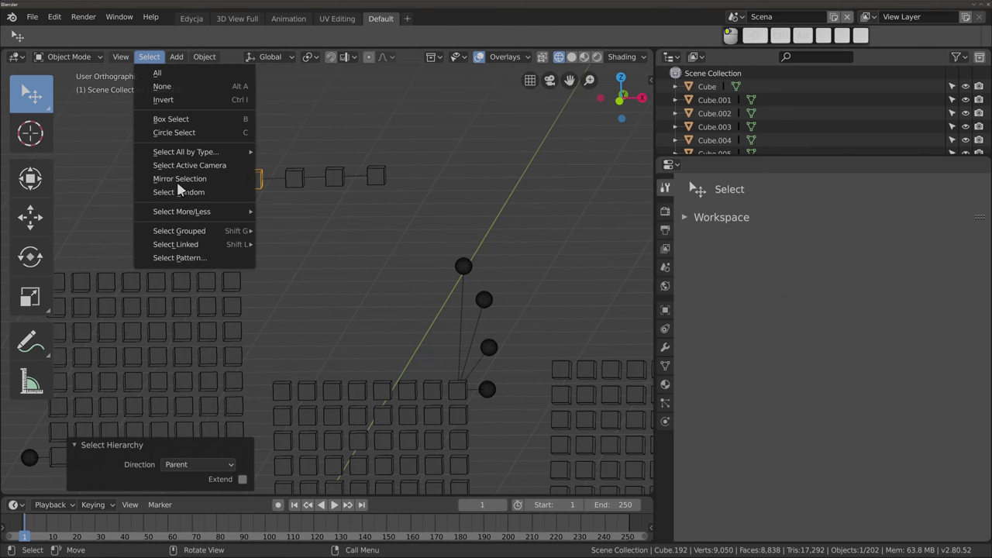
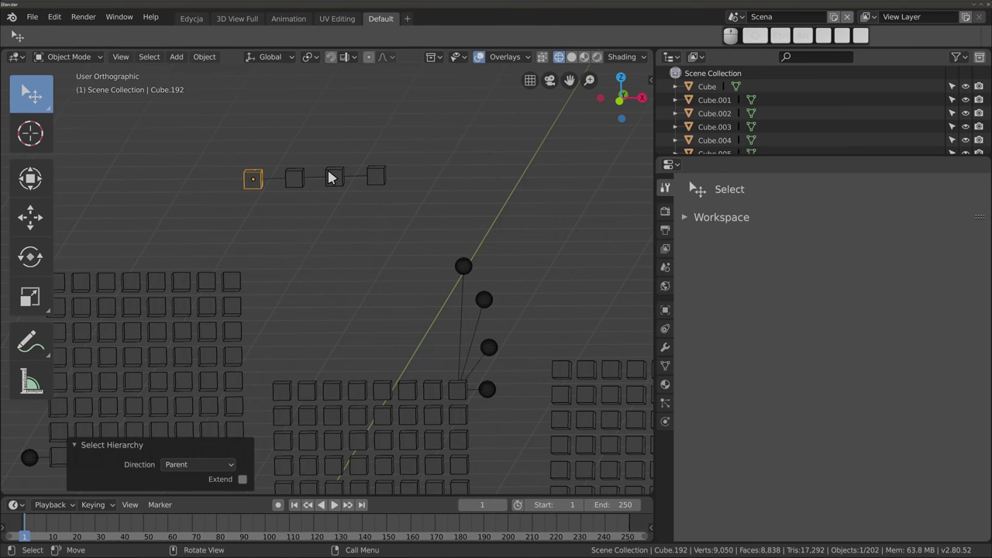
Step: Extend the selection two cubes down the linked chain to the child cubes
{"action": "key", "text": "shift"}
{"action": "key", "text": "shift+bracketright"}
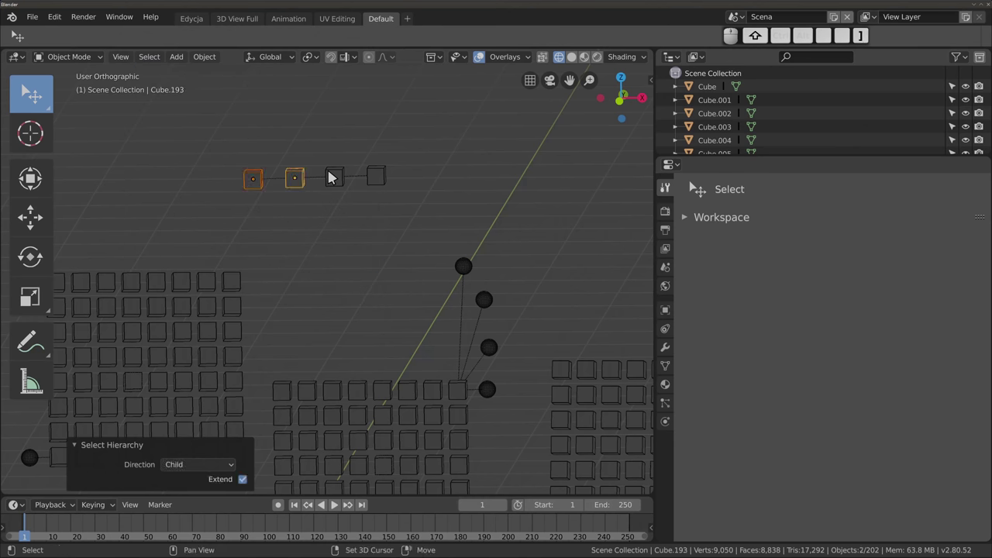
{"action": "key", "text": "shift+bracketright"}
{"action": "key", "text": "shift+bracketright"}
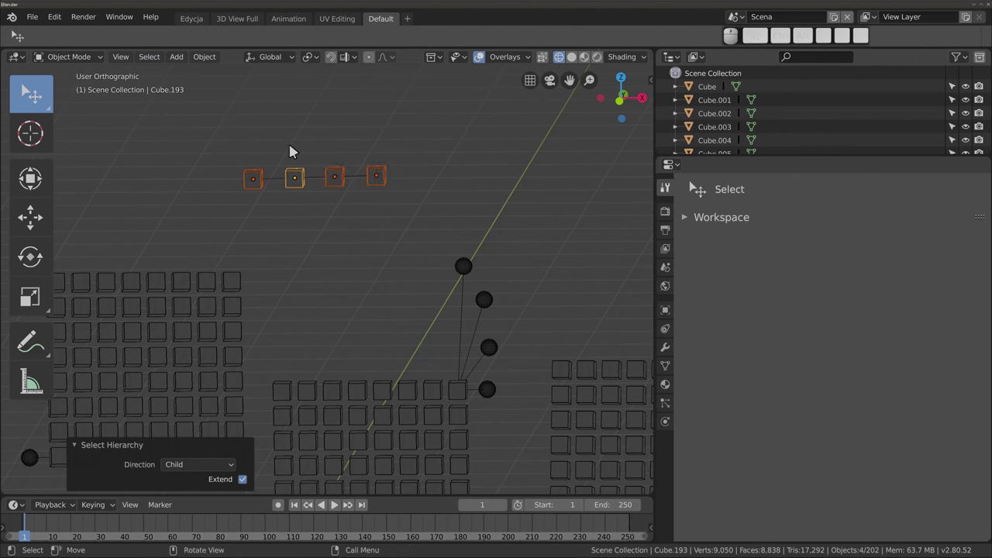
{"action": "scroll", "coordinate": [312, 149], "scroll_direction": "up", "scroll_amount": 3}
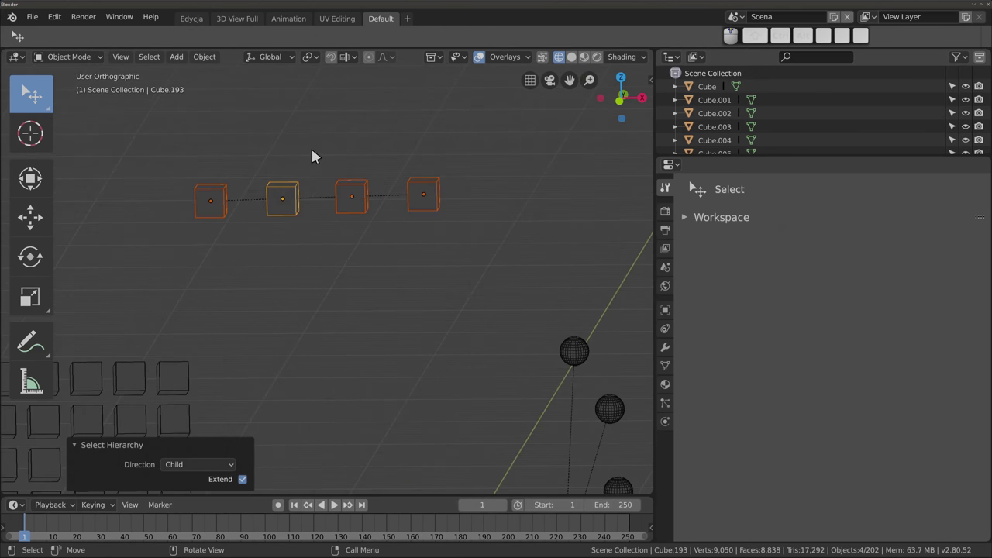
Step: Select only the last cube and extend the selection back up toward its parents
{"action": "left_click", "coordinate": [431, 204]}
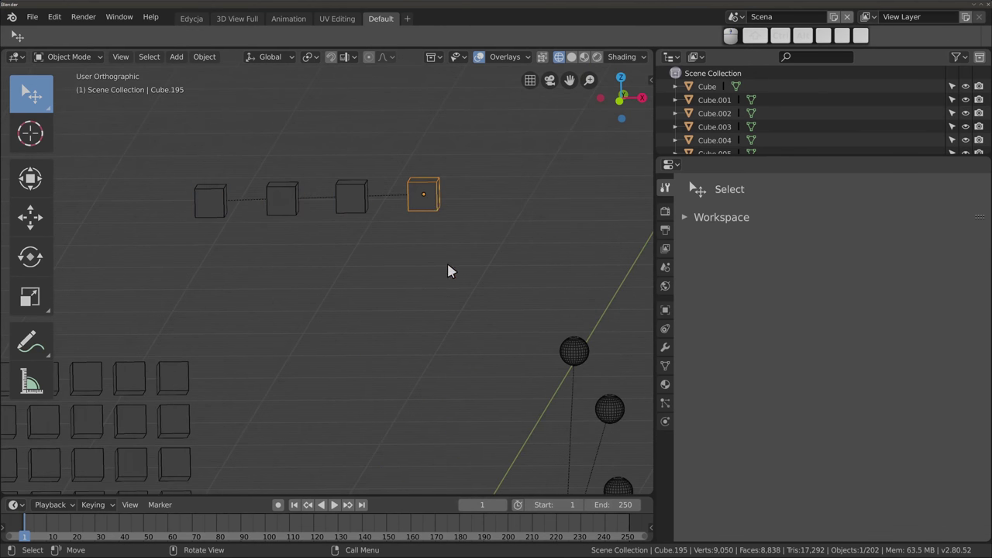
{"action": "key", "text": "shift+bracketleft"}
{"action": "key", "text": "shift+bracketleft"}
{"action": "key", "text": "shift+bracketleft"}
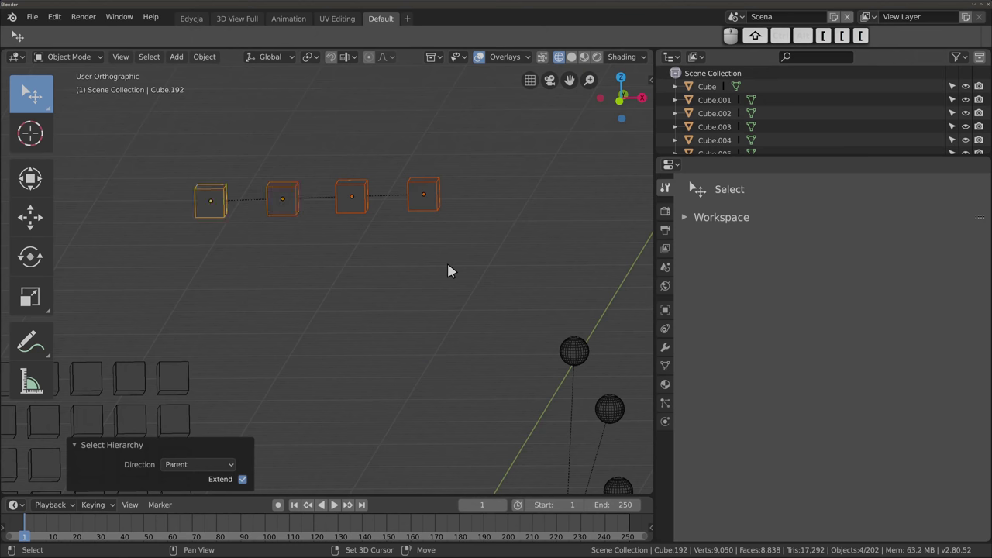
{"action": "scroll", "coordinate": [324, 220], "scroll_direction": "down", "scroll_amount": 4}
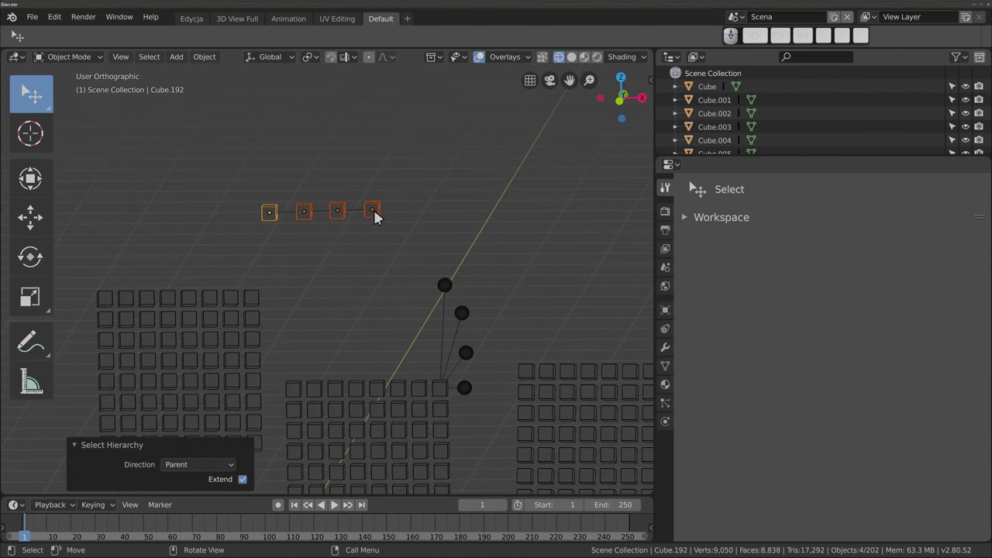
Step: Clear the selection and bring up the Select Grouped options
{"action": "key", "text": "alt+a"}
{"action": "mouse_move", "coordinate": [317, 218]}
{"action": "middle_mouse_down"}
{"action": "mouse_move", "coordinate": [321, 203]}
{"action": "mouse_move", "coordinate": [331, 287]}
{"action": "mouse_move", "coordinate": [316, 275]}
{"action": "middle_mouse_up"}
{"action": "key", "text": "a"}
{"action": "key", "text": "alt+a"}
{"action": "left_click", "coordinate": [149, 57]}
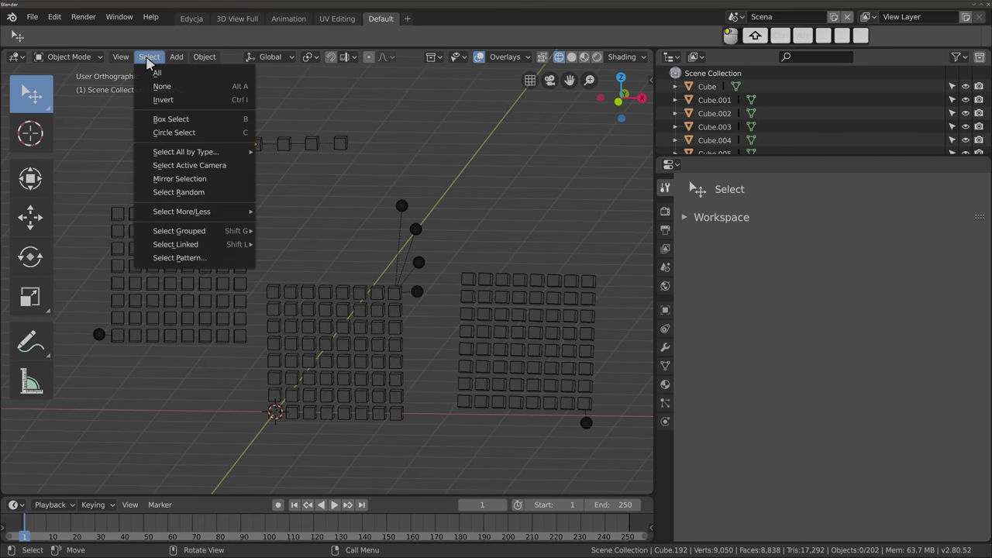
{"action": "mouse_move", "coordinate": [179, 231]}
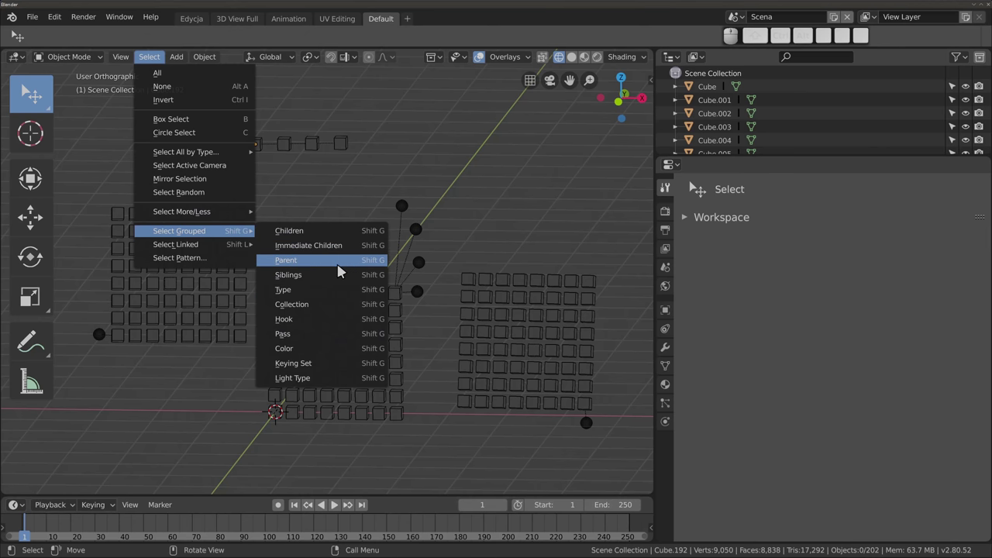
Step: Select Sphere.004 and pick its parent cube with Select Grouped > Parent
{"action": "left_click", "coordinate": [333, 268]}
{"action": "left_click", "coordinate": [416, 229]}
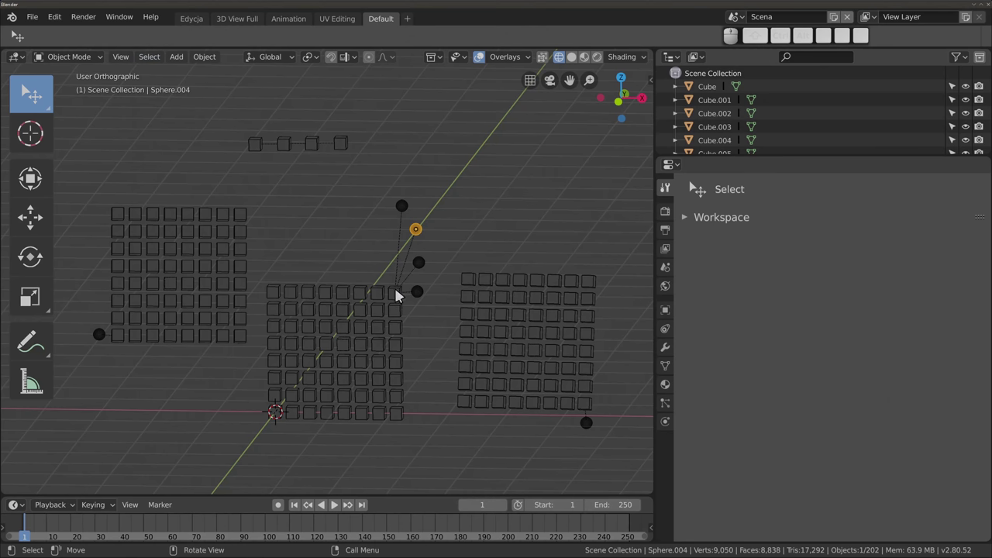
{"action": "key", "text": "shift"}
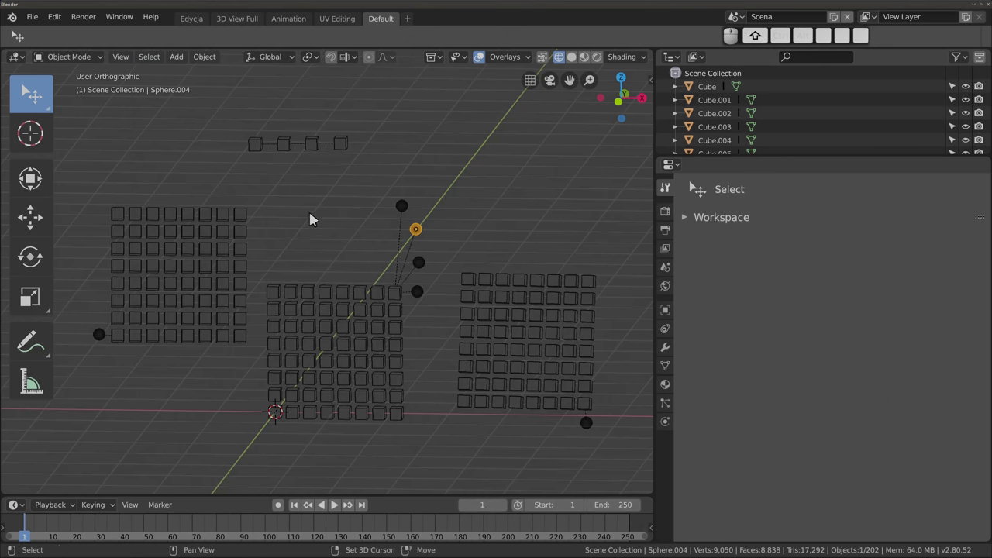
{"action": "key", "text": "shift+g"}
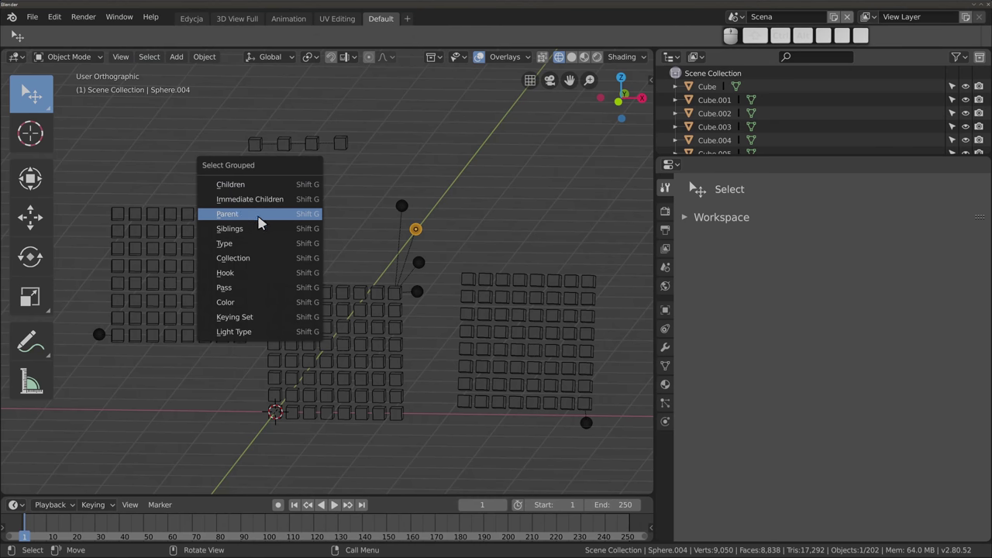
{"action": "left_click", "coordinate": [256, 215]}
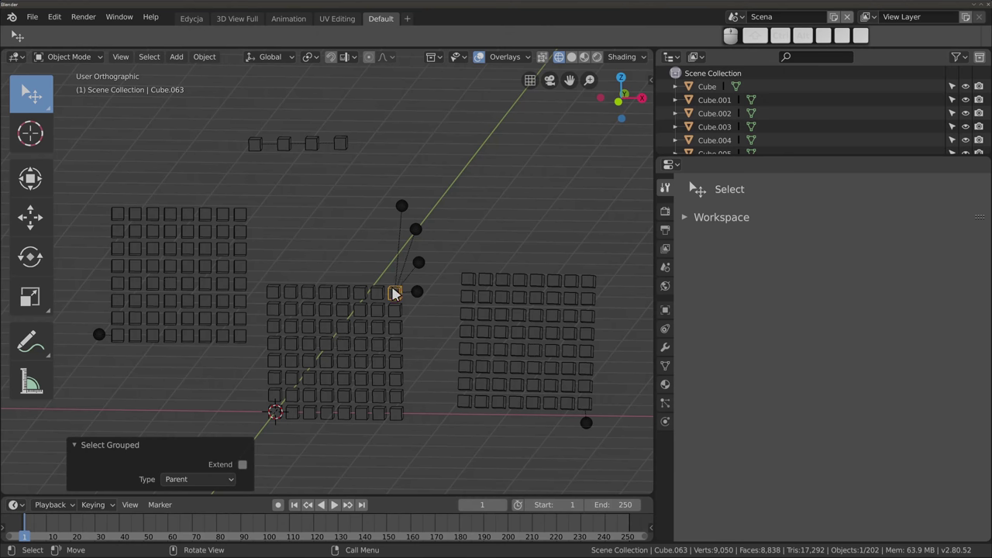
Step: Reselect Sphere.004, select its sibling spheres via Select Grouped > Siblings, then pick a middle-grid cube
{"action": "key", "text": "alt+a"}
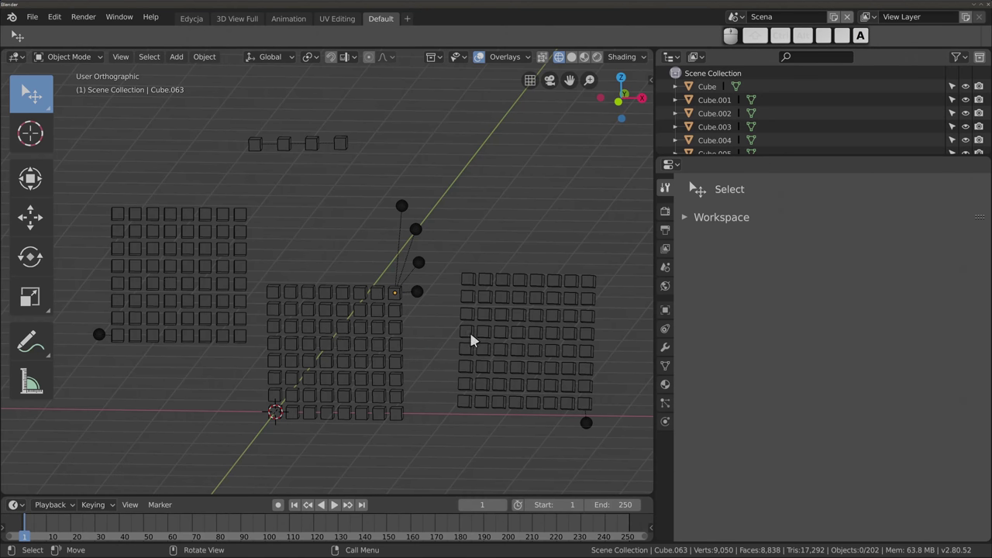
{"action": "left_click", "coordinate": [418, 264]}
{"action": "left_click", "coordinate": [416, 231]}
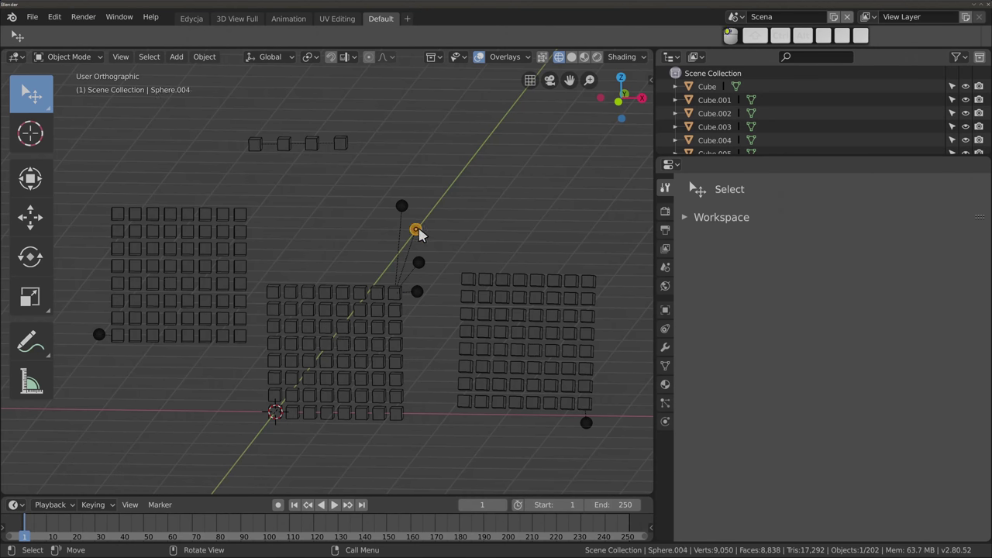
{"action": "scroll", "coordinate": [428, 257], "scroll_direction": "up", "scroll_amount": 3}
{"action": "scroll", "coordinate": [428, 260], "scroll_direction": "up", "scroll_amount": 2}
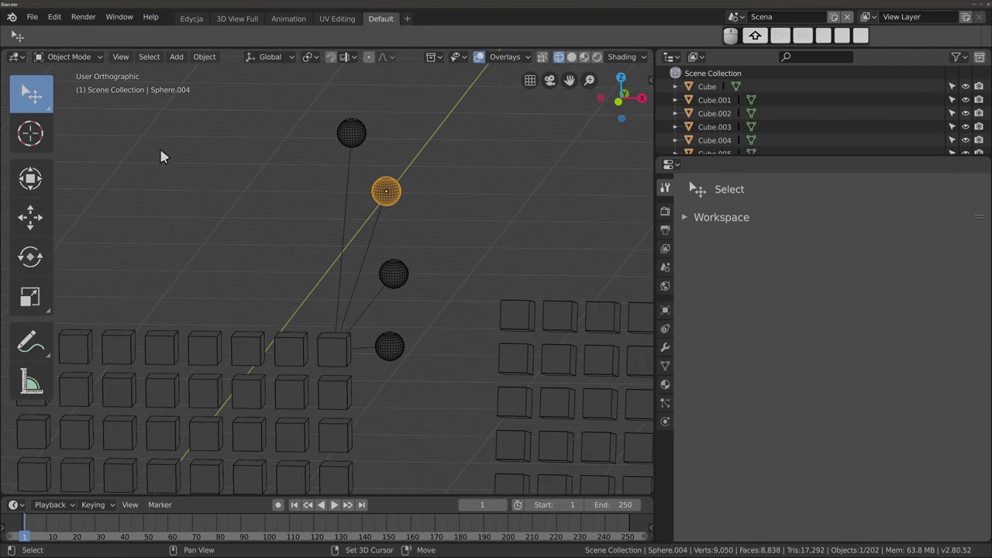
{"action": "key", "text": "shift+g"}
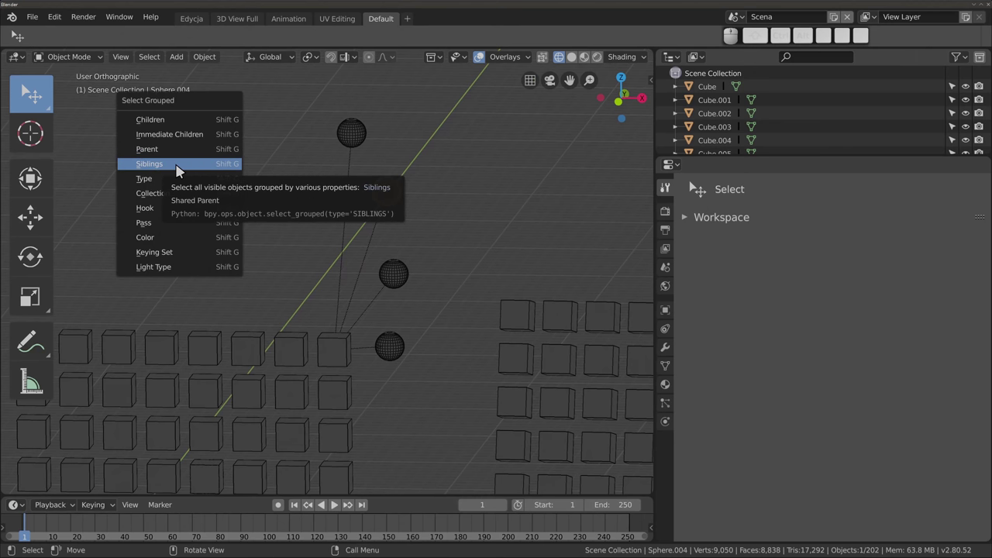
{"action": "left_click", "coordinate": [177, 164]}
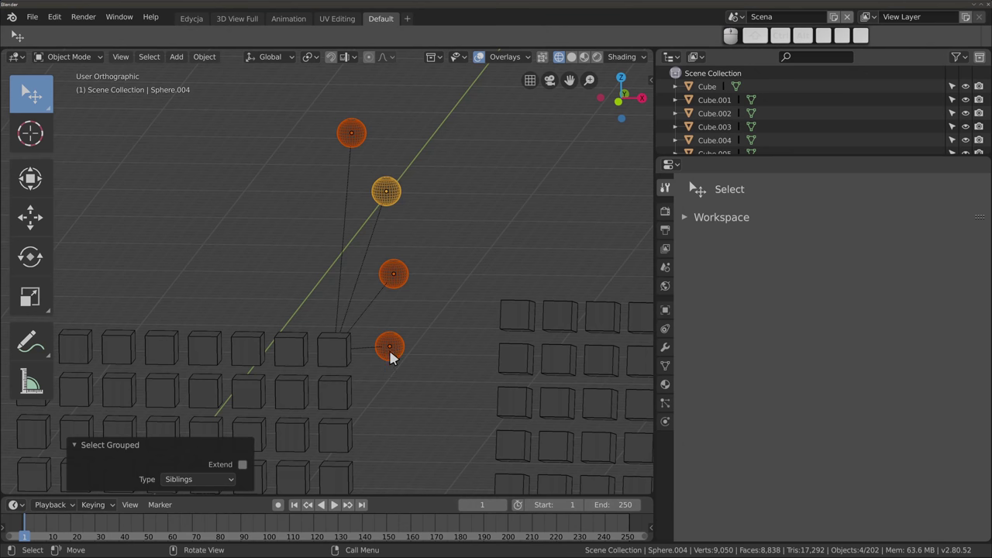
{"action": "scroll", "coordinate": [456, 216], "scroll_direction": "down", "scroll_amount": 5}
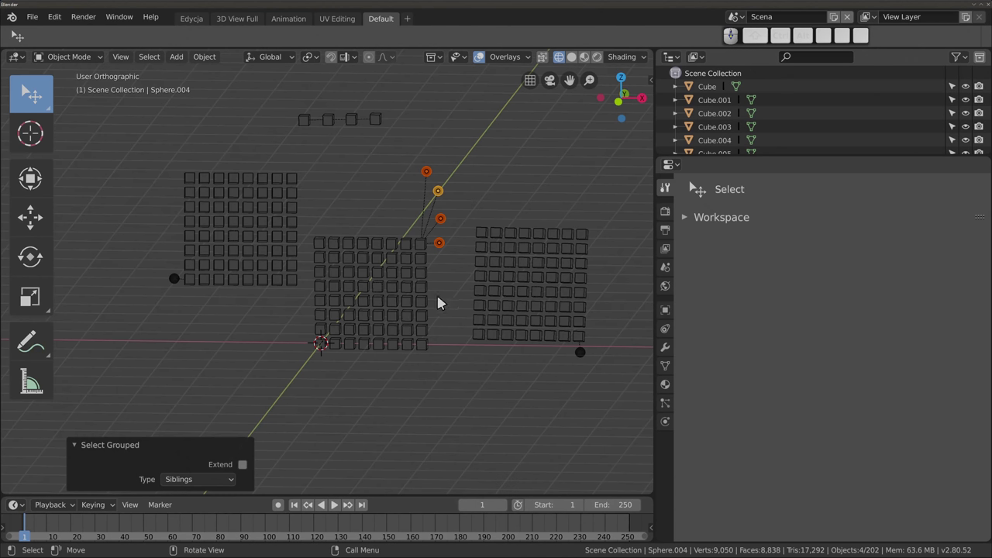
{"action": "left_click", "coordinate": [363, 270]}
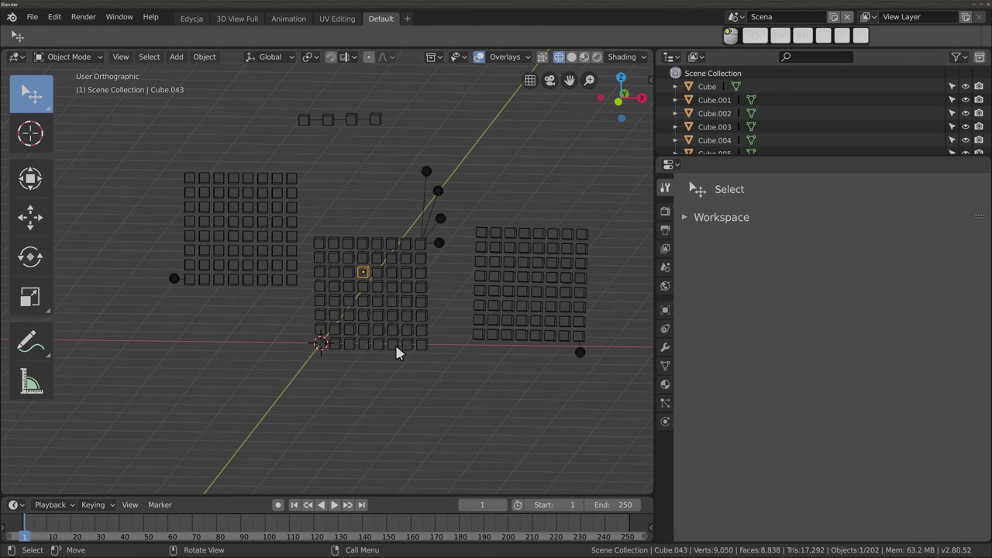
Step: Select all siblings of Cube.043 across the grids, then Sphere.005's sibling spheres
{"action": "key", "text": "shift+g"}
{"action": "left_click", "coordinate": [189, 321]}
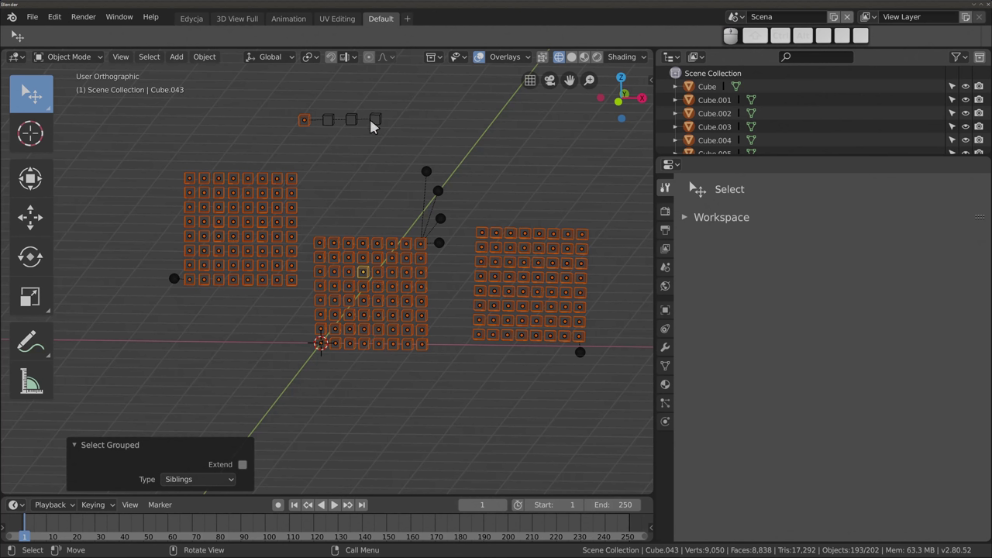
{"action": "left_click", "coordinate": [426, 171]}
{"action": "key", "text": "shift+g"}
{"action": "left_click", "coordinate": [344, 214]}
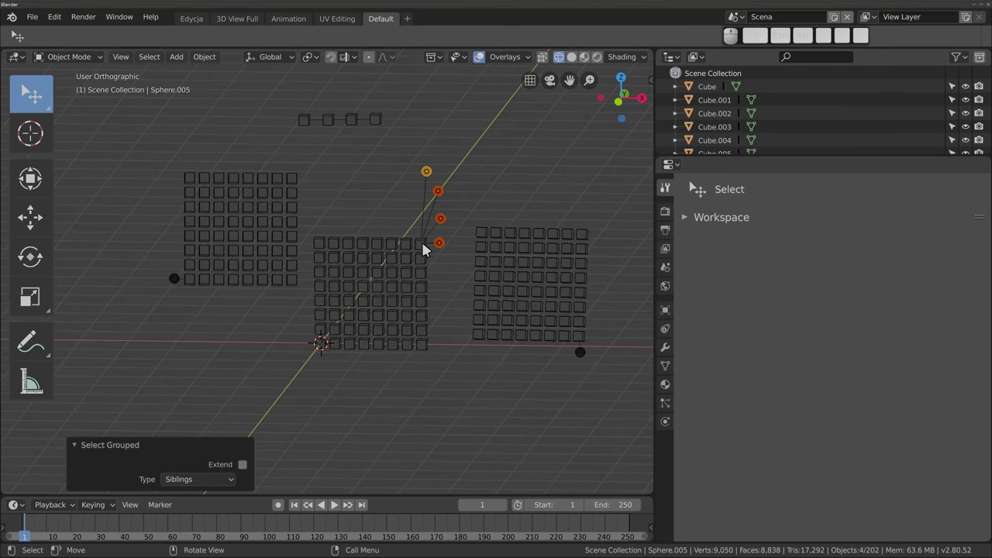
{"action": "left_click", "coordinate": [174, 278]}
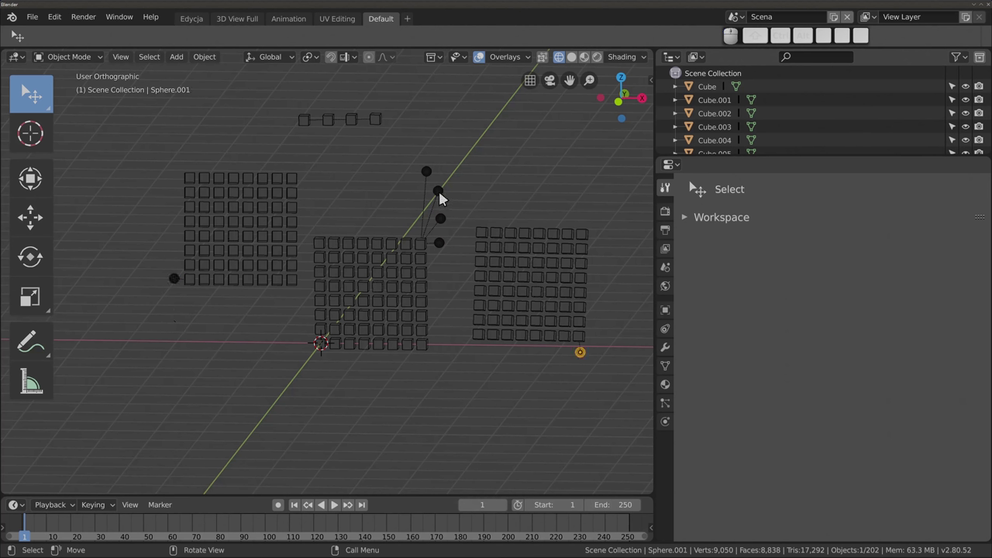
Step: Select the second chain cube, add its immediate child via Select Grouped, and frame it
{"action": "left_click", "coordinate": [328, 120]}
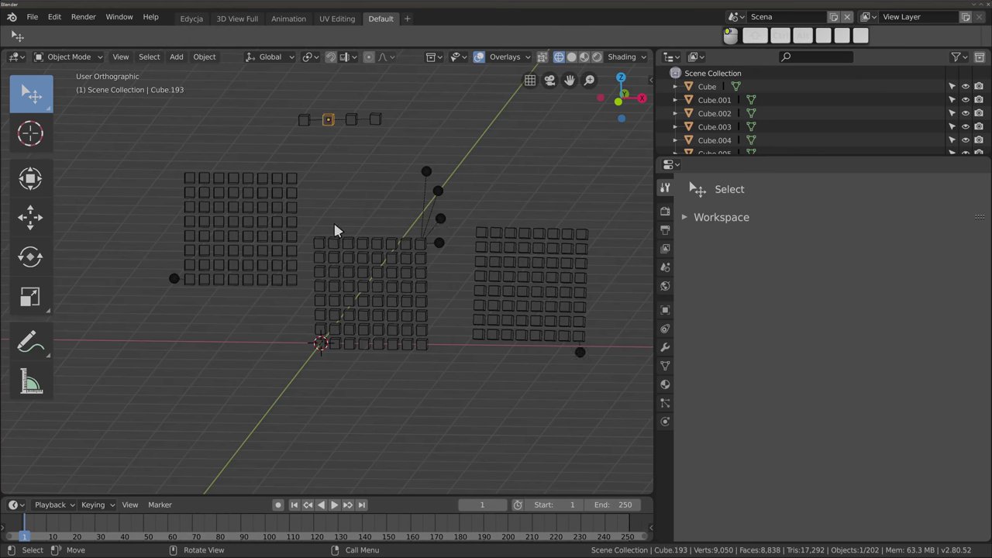
{"action": "key", "text": "shift+g"}
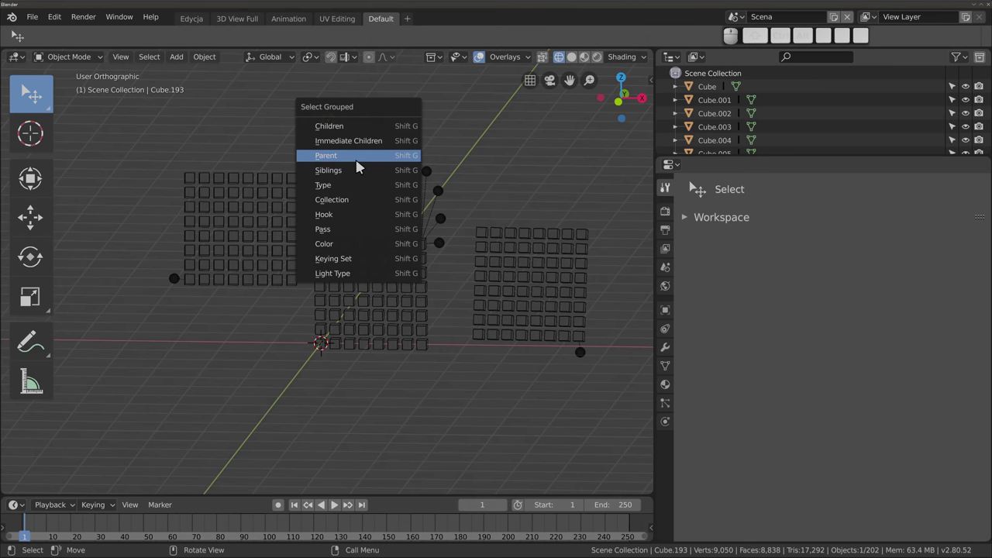
{"action": "left_click", "coordinate": [390, 144]}
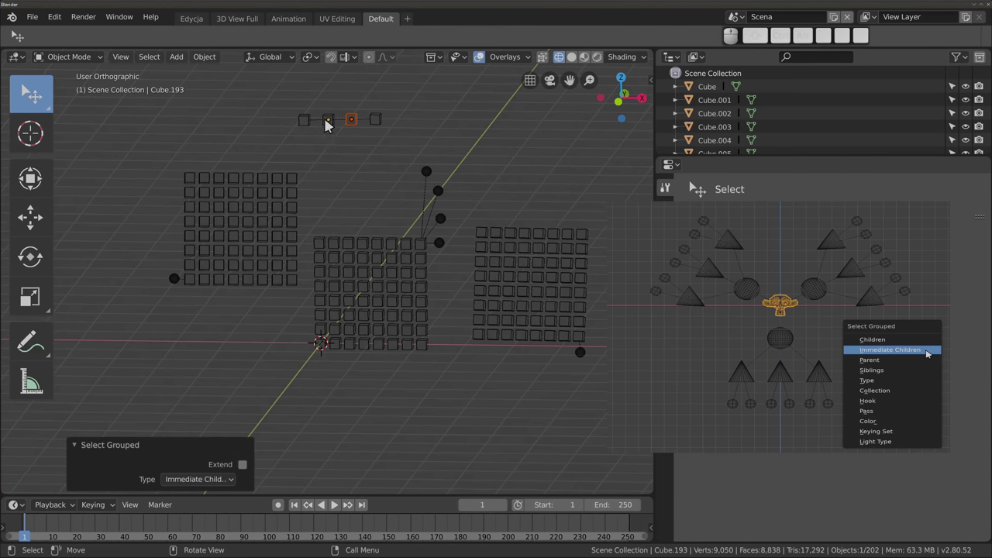
{"action": "key", "text": "KP_Decimal"}
{"action": "scroll", "coordinate": [380, 222], "scroll_direction": "down", "scroll_amount": 2}
{"action": "scroll", "coordinate": [376, 225], "scroll_direction": "down", "scroll_amount": 1}
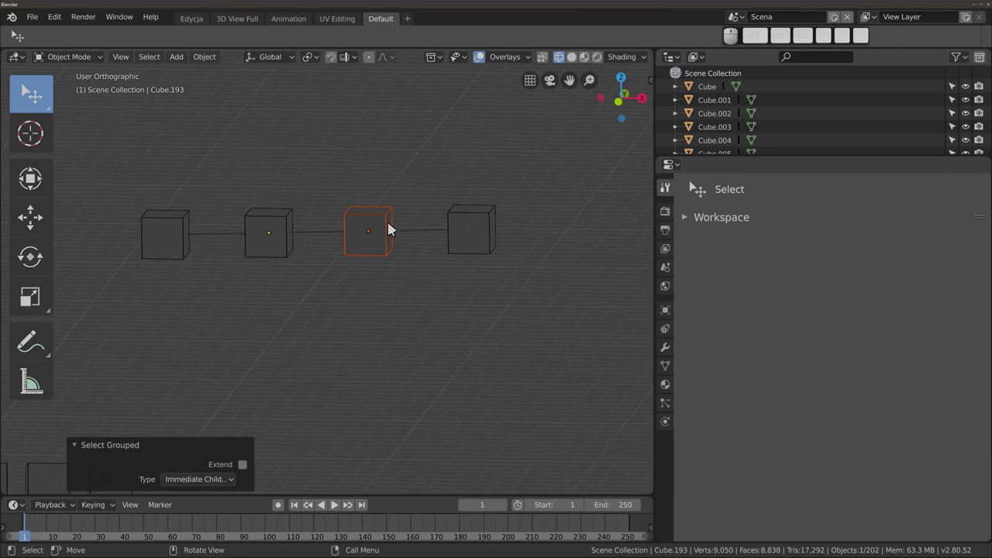
Step: Select the second chain cube again and extend to all its children down the chain
{"action": "left_click", "coordinate": [256, 248]}
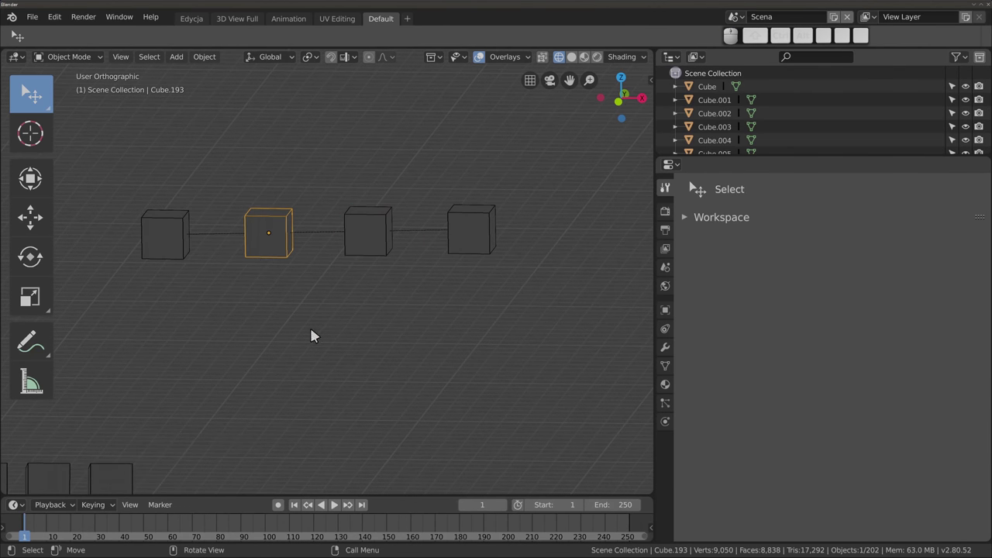
{"action": "key", "text": "shift+g"}
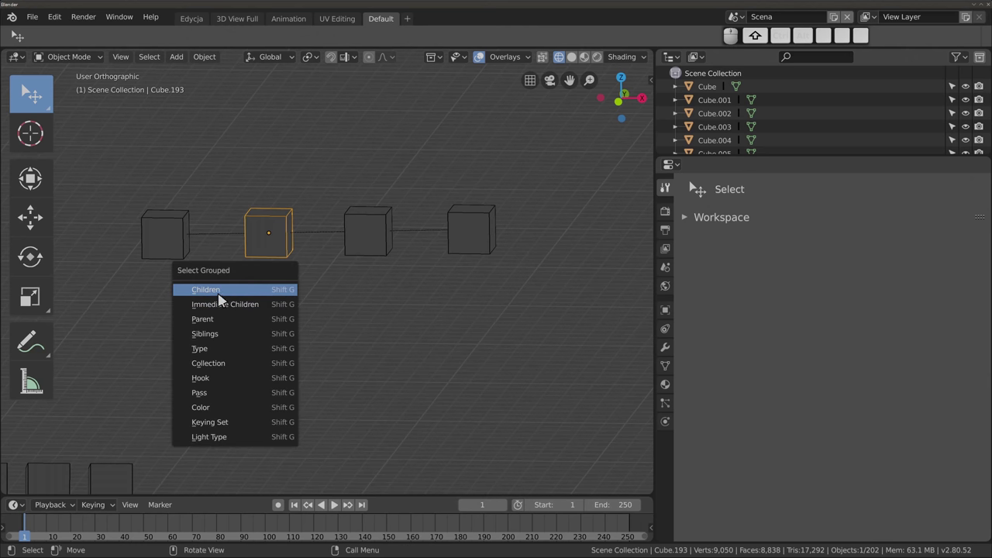
{"action": "left_click", "coordinate": [227, 292]}
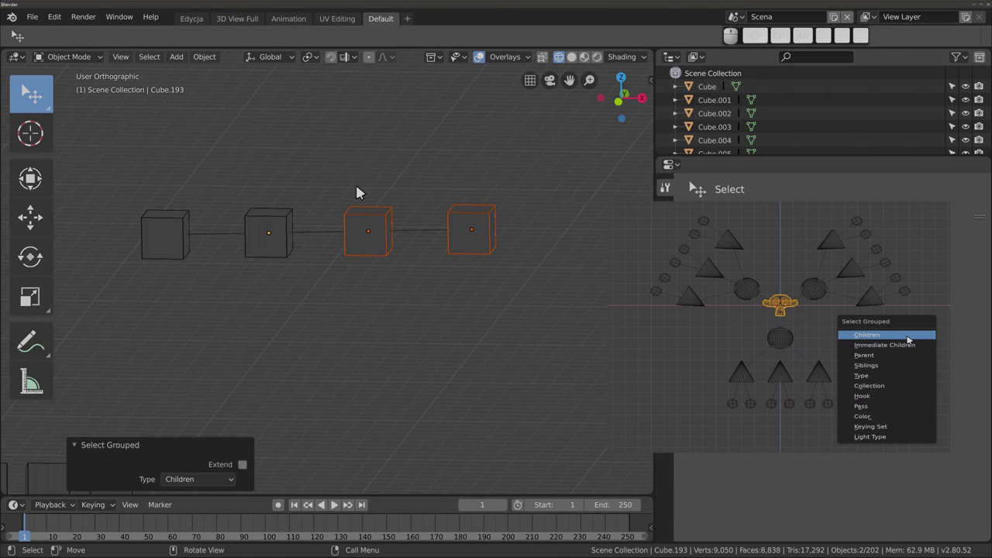
{"action": "scroll", "coordinate": [317, 259], "scroll_direction": "down", "scroll_amount": 5}
{"action": "scroll", "coordinate": [324, 240], "scroll_direction": "down", "scroll_amount": 1}
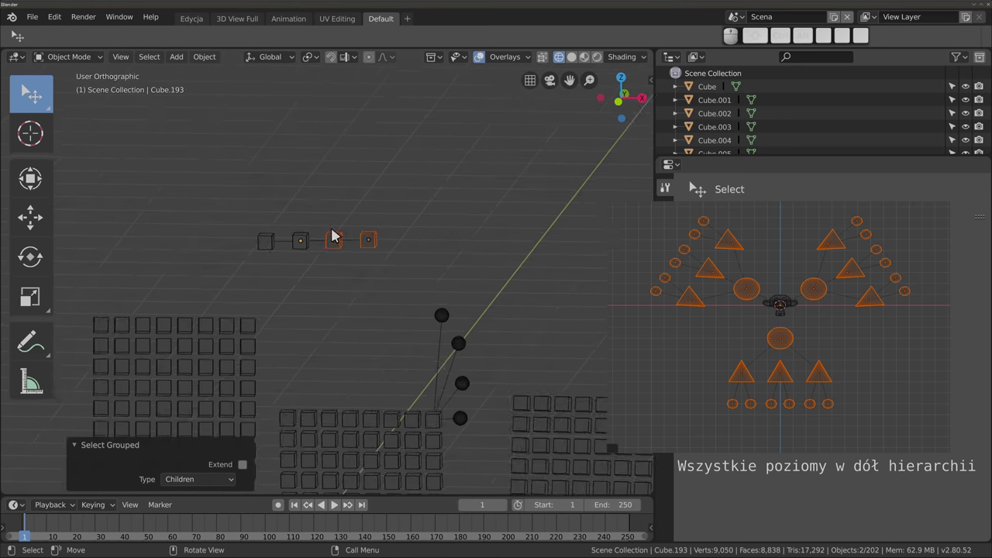
Step: Select the top black sphere, select all same-type objects with Select Grouped > Type, then deselect
{"action": "left_click", "coordinate": [301, 244]}
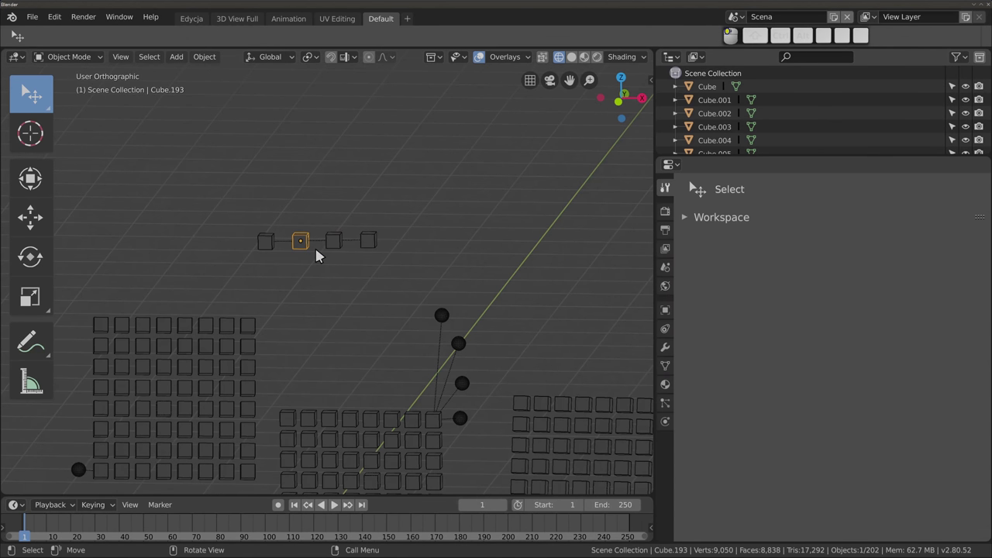
{"action": "scroll", "coordinate": [315, 249], "scroll_direction": "down", "scroll_amount": 2}
{"action": "scroll", "coordinate": [312, 252], "scroll_direction": "up", "scroll_amount": 3}
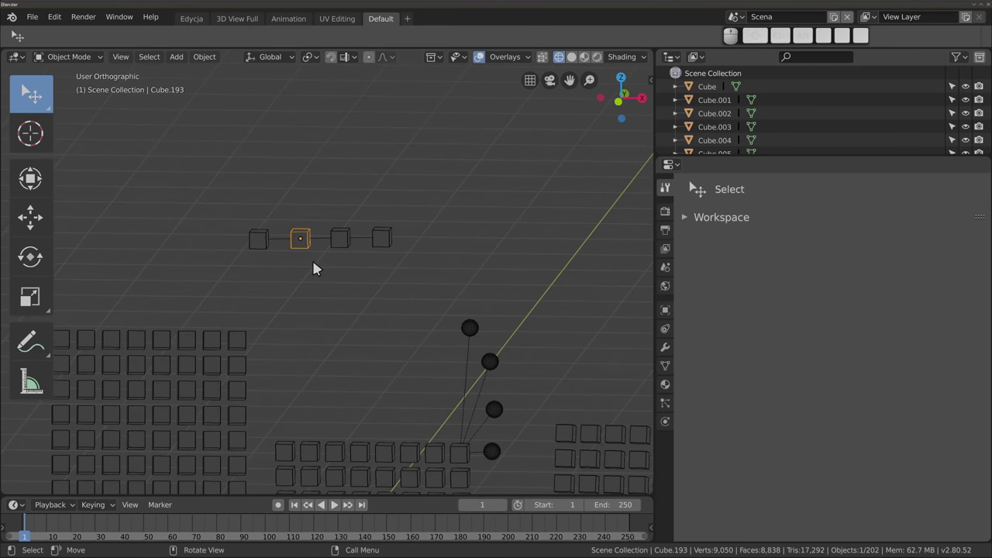
{"action": "key", "text": "shift"}
{"action": "key", "text": "shift+g"}
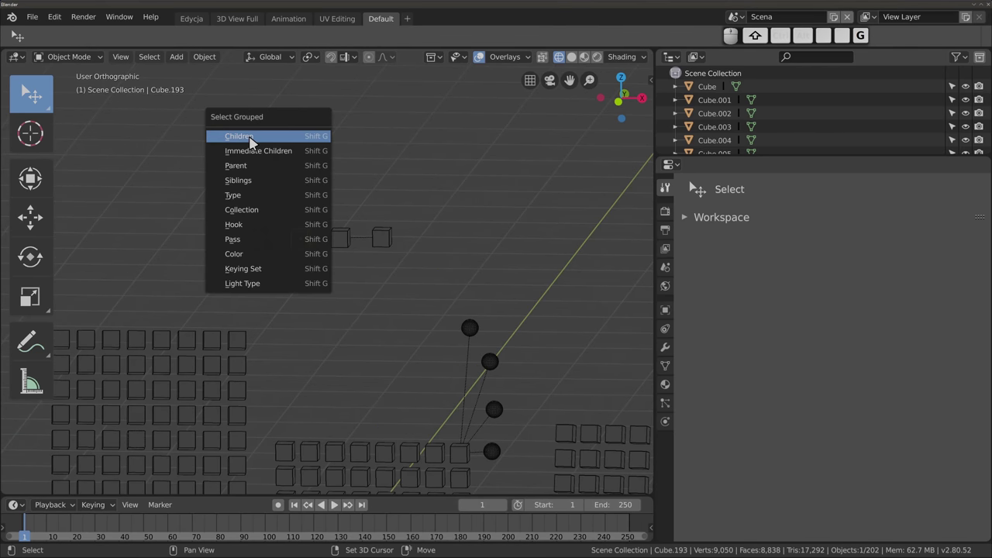
{"action": "left_click", "coordinate": [248, 196]}
{"action": "left_click", "coordinate": [467, 329]}
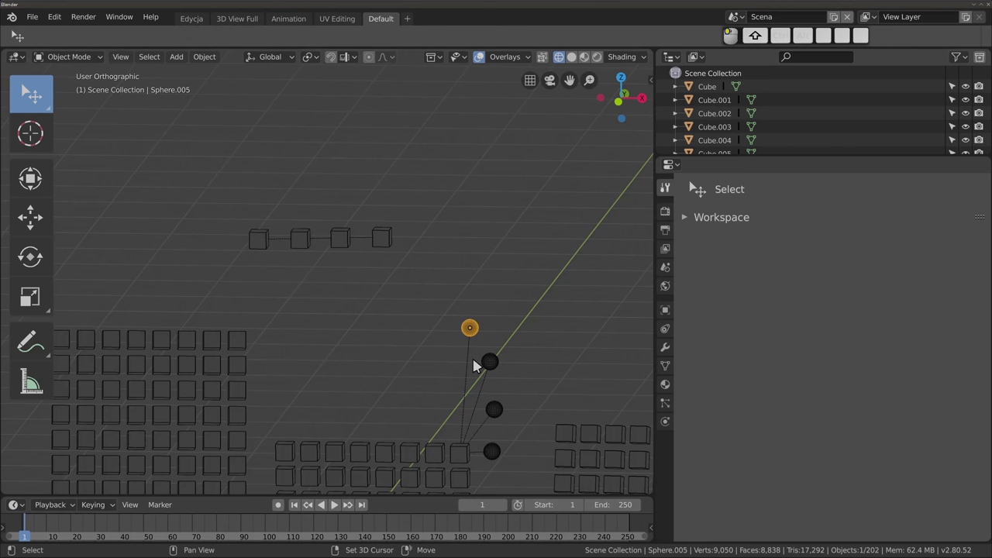
{"action": "middle_click_drag", "start_coordinate": [472, 356], "coordinate": [496, 191], "text": "shift"}
{"action": "scroll", "coordinate": [432, 234], "scroll_direction": "down", "scroll_amount": 3}
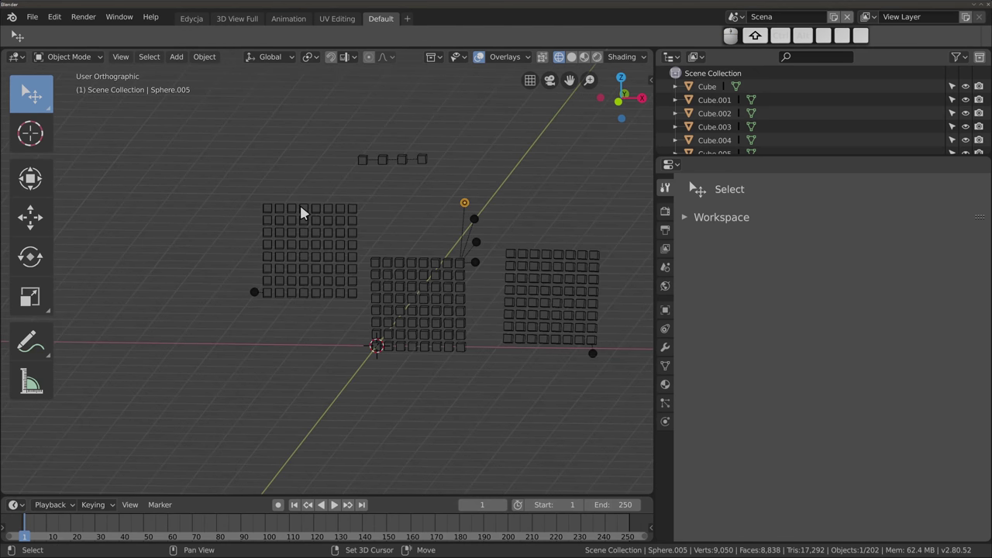
{"action": "key", "text": "shift+g"}
{"action": "left_click", "coordinate": [308, 273]}
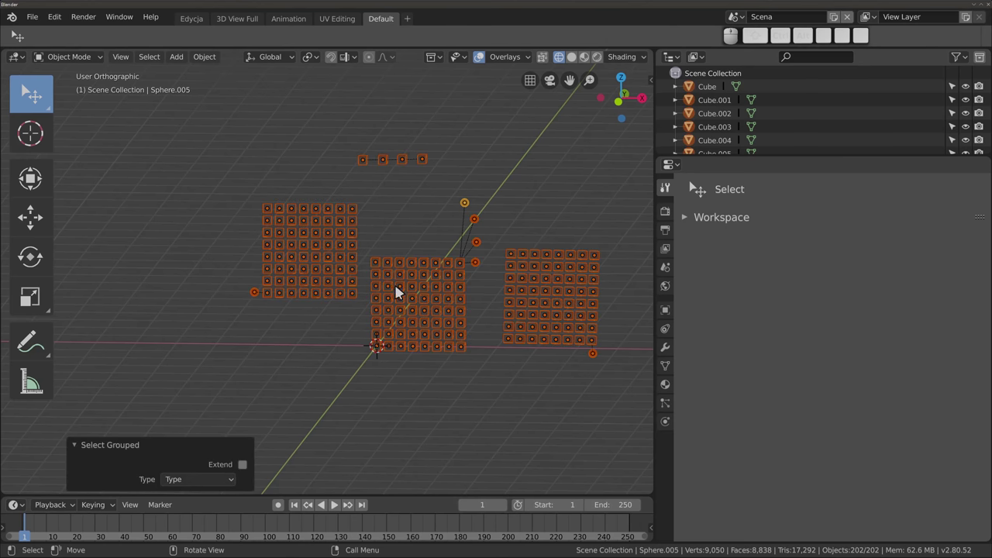
{"action": "key", "text": "alt+a"}
Step: Add an armature, scale it by 18.775, and move it up-left of the cube grids
{"action": "key", "text": "shift+a"}
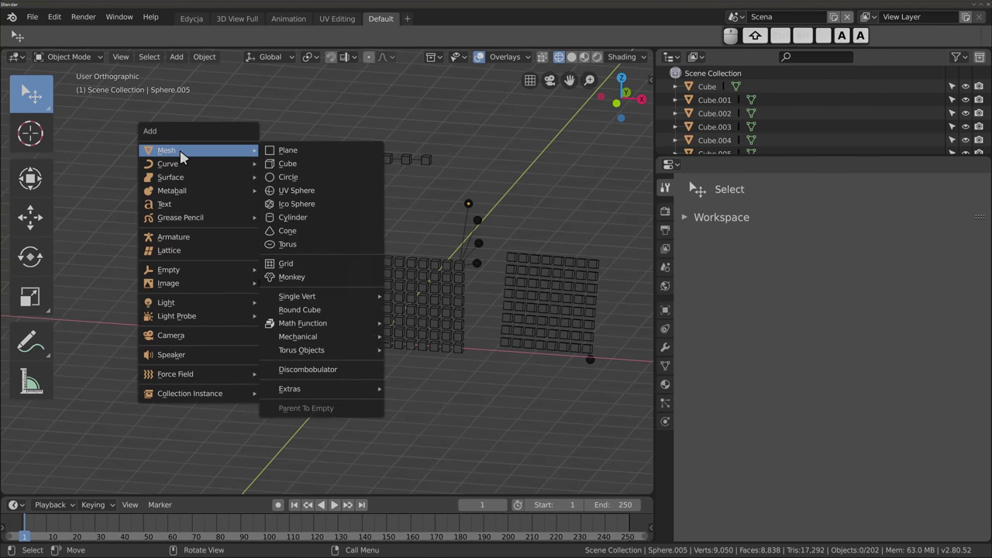
{"action": "left_click", "coordinate": [189, 237]}
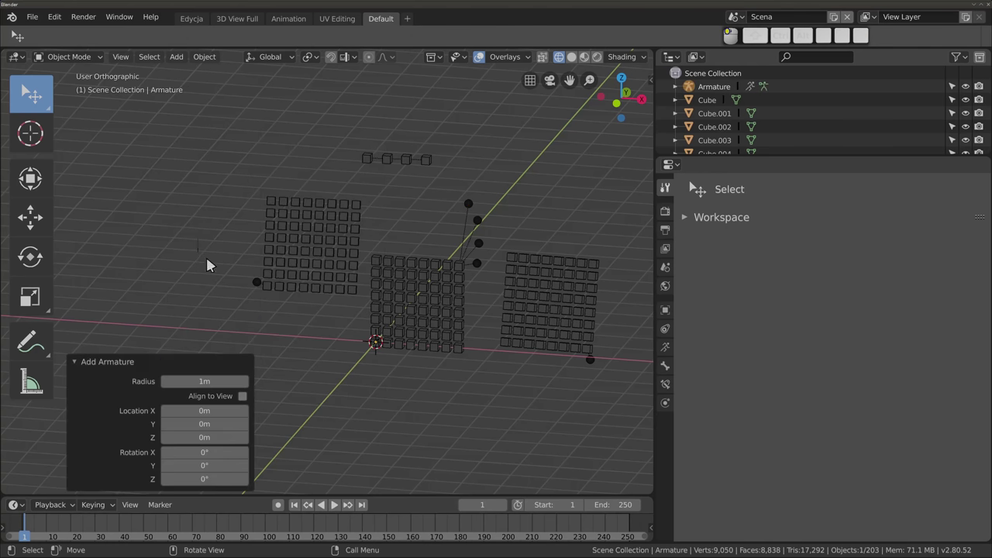
{"action": "type", "text": "s18.7751  Y: 18.7751  Z: 18.7751"}
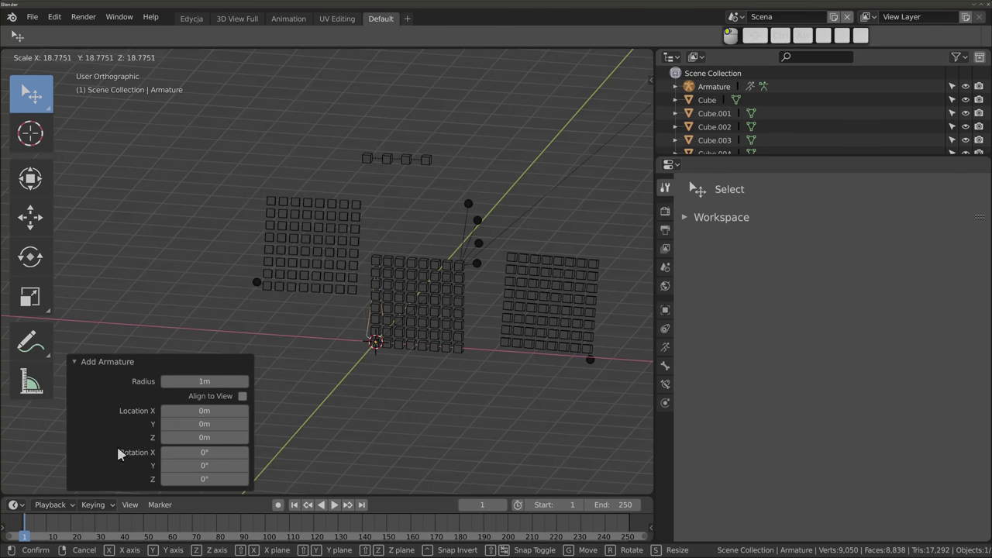
{"action": "key", "text": "Return"}
{"action": "key", "text": "g"}
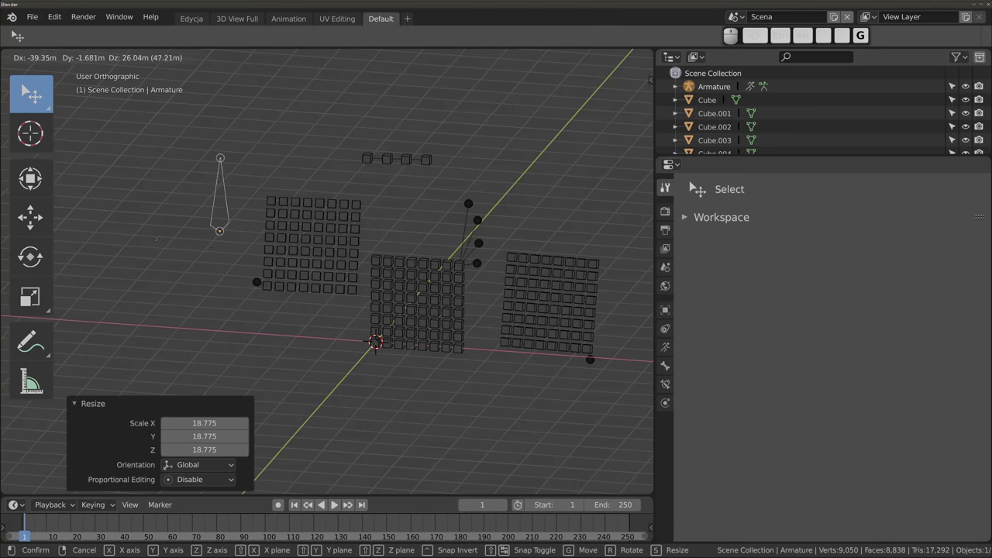
{"action": "left_click", "coordinate": [233, 234]}
Step: Switch the viewport to Solid shading and deselect the armature
{"action": "key", "text": "z"}
{"action": "left_click", "coordinate": [255, 294]}
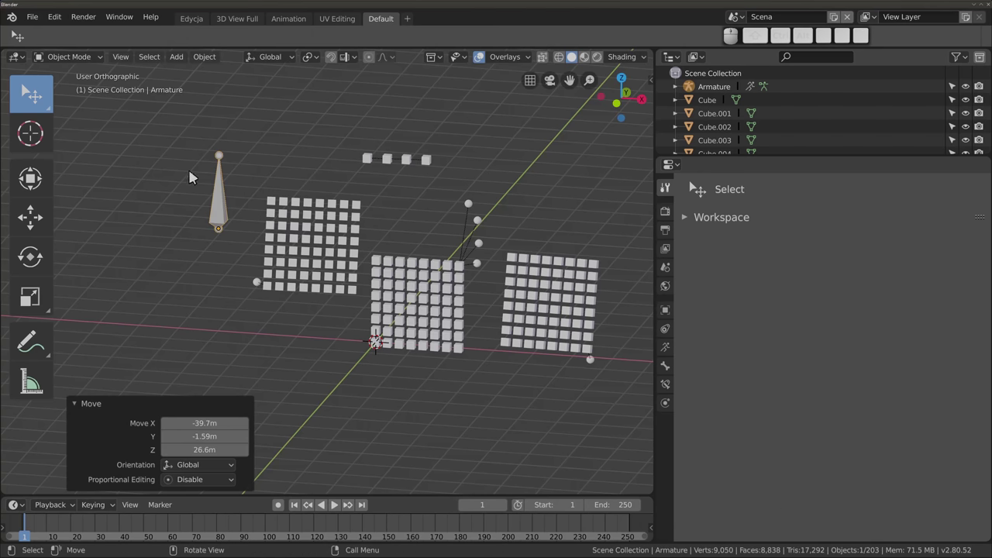
{"action": "middle_click_drag", "start_coordinate": [265, 290], "coordinate": [306, 314]}
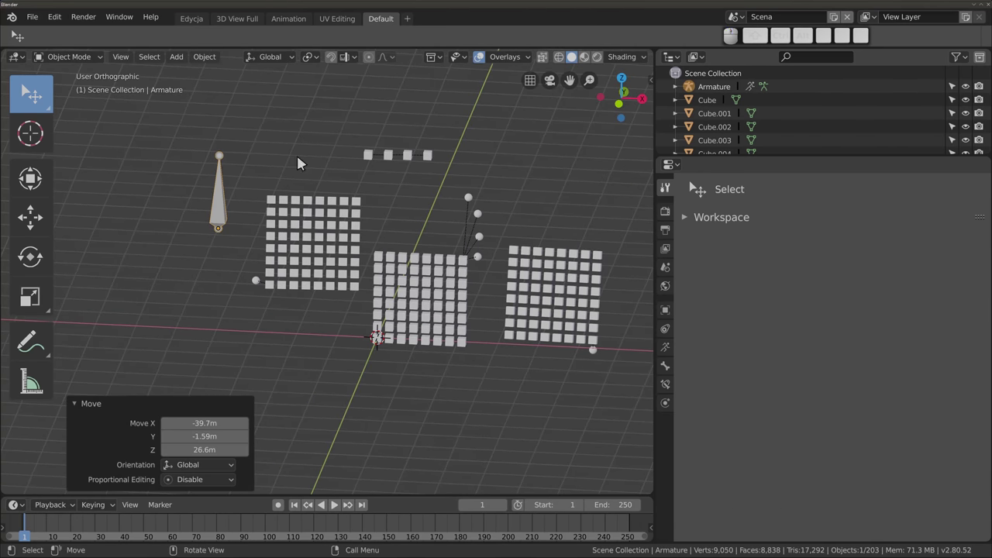
{"action": "key", "text": "alt+a"}
Step: Select a left-grid cube and all objects of its type via Select Grouped > Type
{"action": "key", "text": "shift+g"}
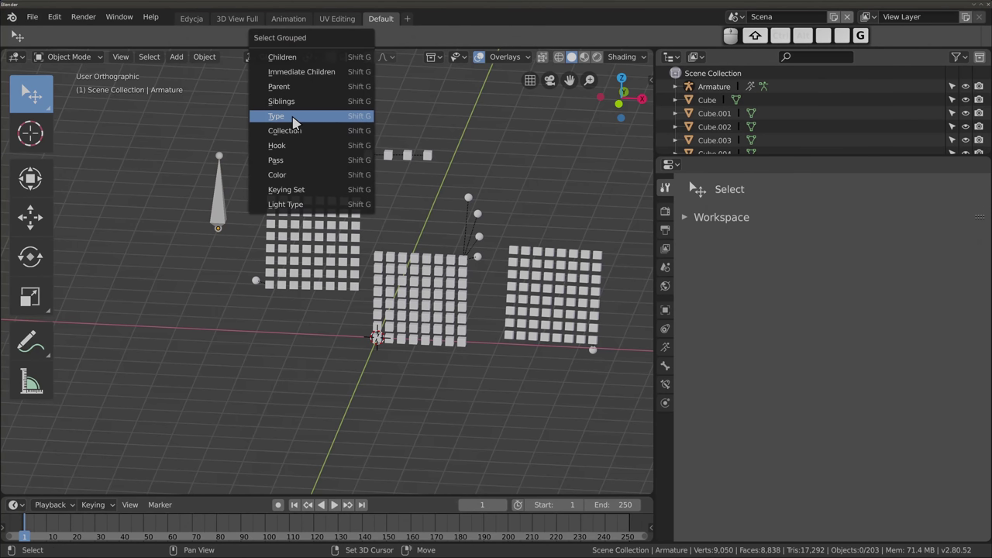
{"action": "left_click", "coordinate": [356, 203]}
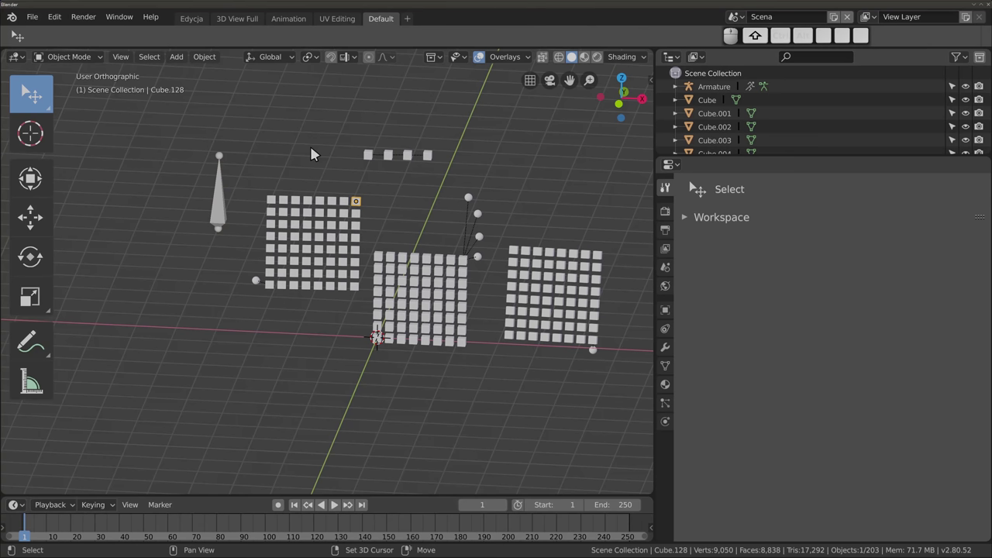
{"action": "key", "text": "shift+g"}
{"action": "left_click", "coordinate": [359, 152]}
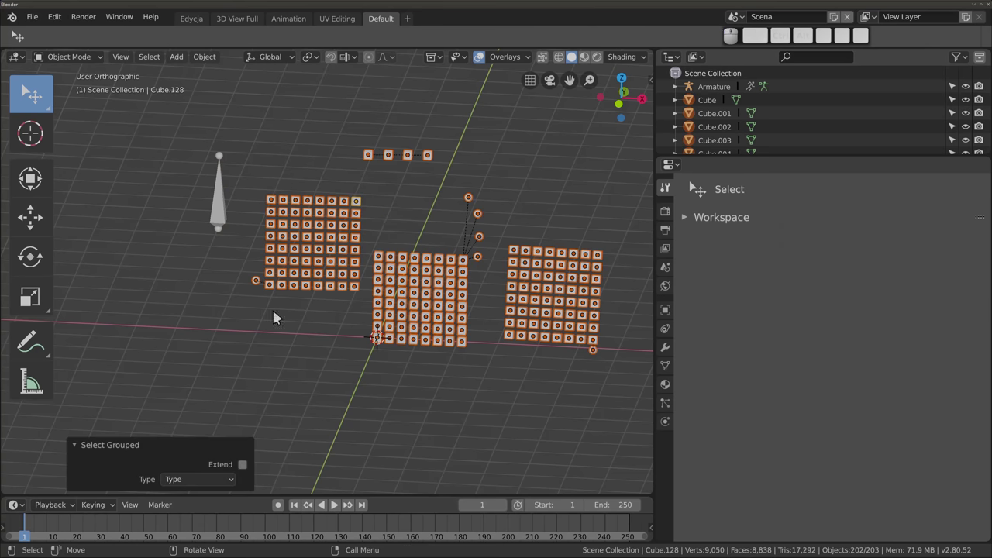
Step: Make five duplicates of the armature, placing them around the cube grids
{"action": "left_click", "coordinate": [218, 206]}
{"action": "key", "text": "shift+d"}
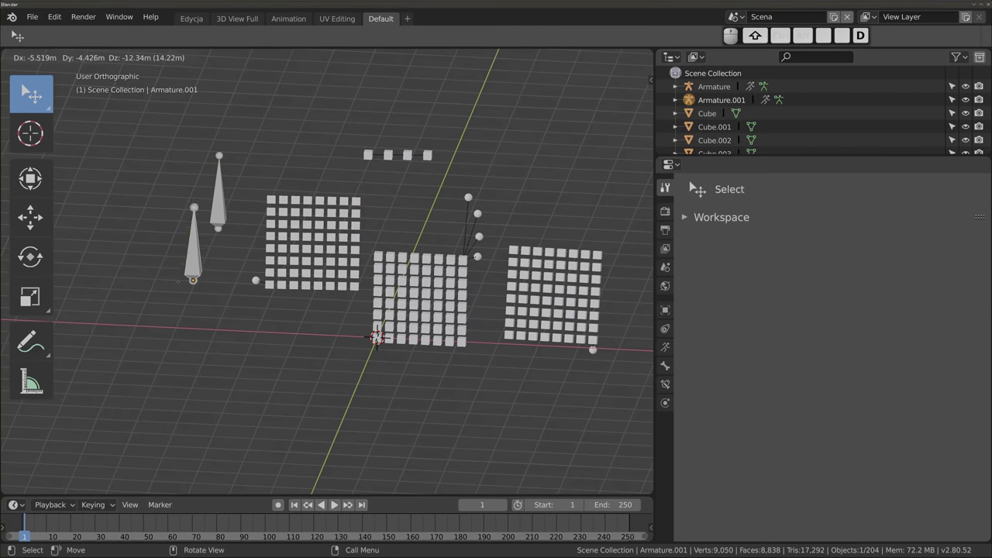
{"action": "left_click", "coordinate": [157, 323]}
{"action": "key", "text": "shift+d"}
{"action": "left_click", "coordinate": [132, 250]}
{"action": "key", "text": "shift+d"}
{"action": "left_click", "coordinate": [285, 162]}
{"action": "key", "text": "shift+d"}
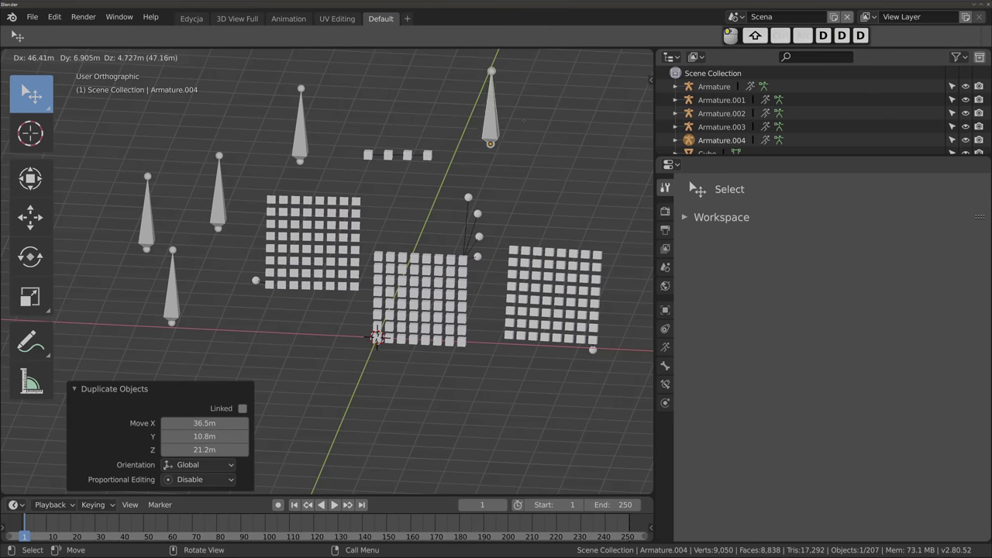
{"action": "left_click", "coordinate": [594, 221]}
{"action": "key", "text": "shift+d"}
{"action": "left_click", "coordinate": [557, 438]}
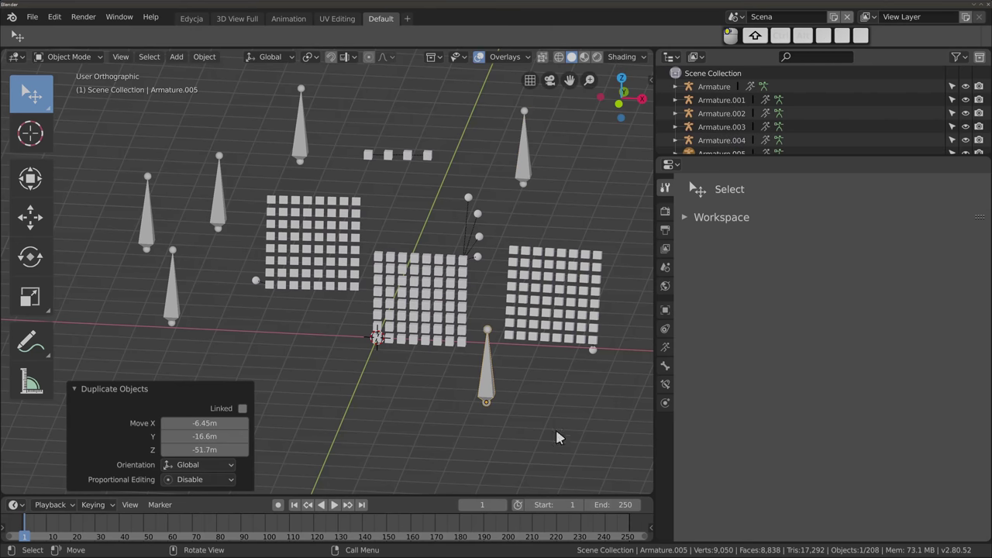
Step: Select all six armatures by type and delete them
{"action": "left_click", "coordinate": [301, 155]}
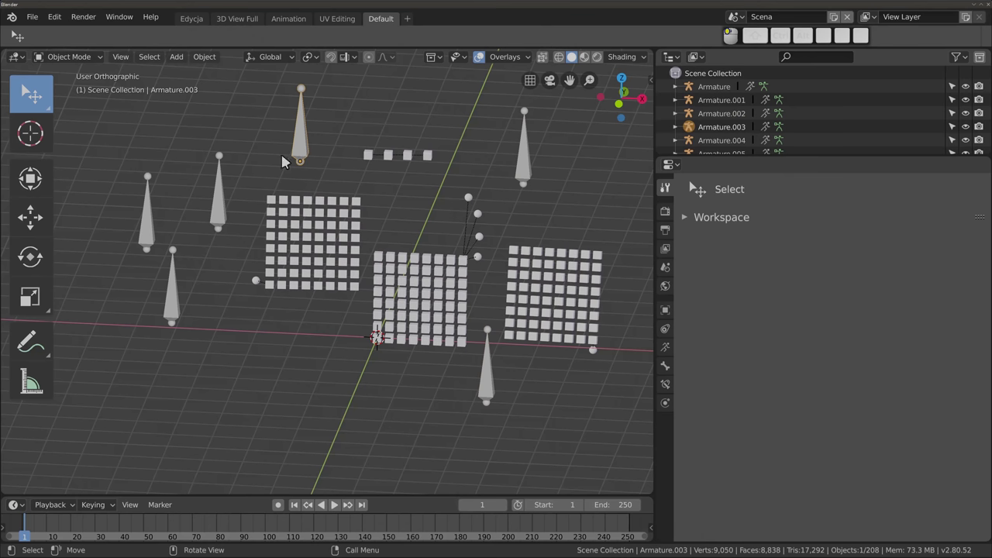
{"action": "key", "text": "shift+g"}
{"action": "left_click", "coordinate": [264, 128]}
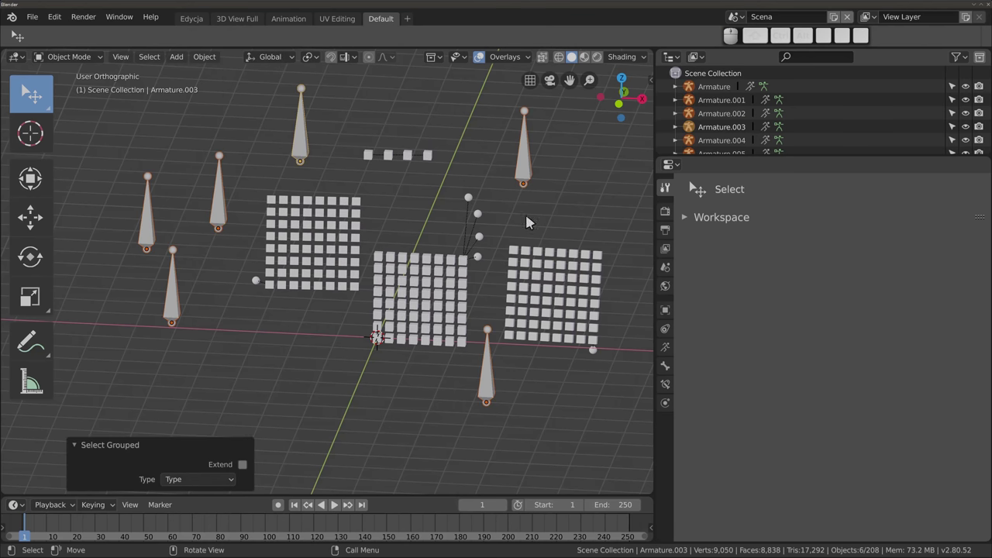
{"action": "key", "text": "x"}
{"action": "left_click", "coordinate": [407, 205]}
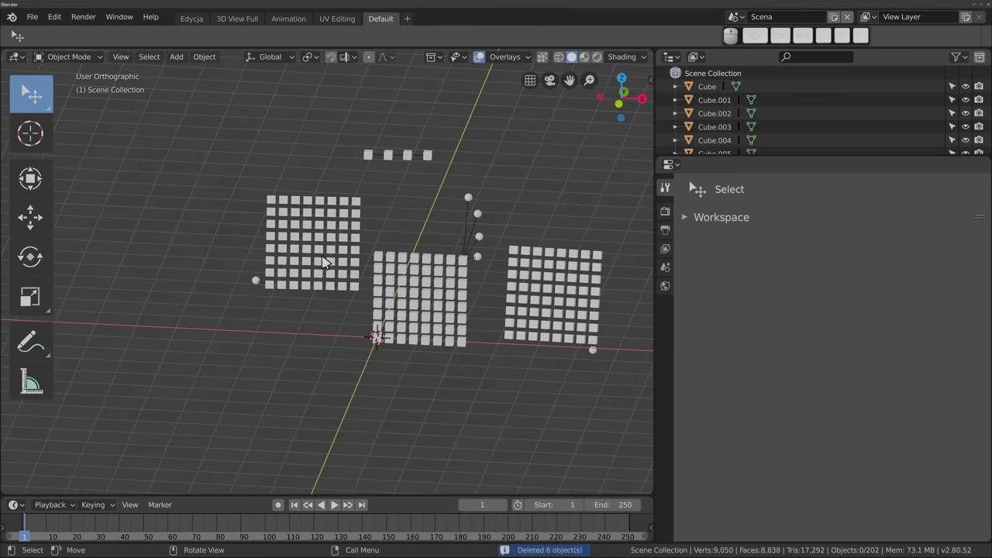
Step: Enlarge the Outliner panel and scroll through the list of cubes and spheres
{"action": "mouse_move", "coordinate": [330, 282]}
{"action": "middle_mouse_down"}
{"action": "mouse_move", "coordinate": [337, 292]}
{"action": "mouse_move", "coordinate": [291, 196]}
{"action": "middle_mouse_up"}
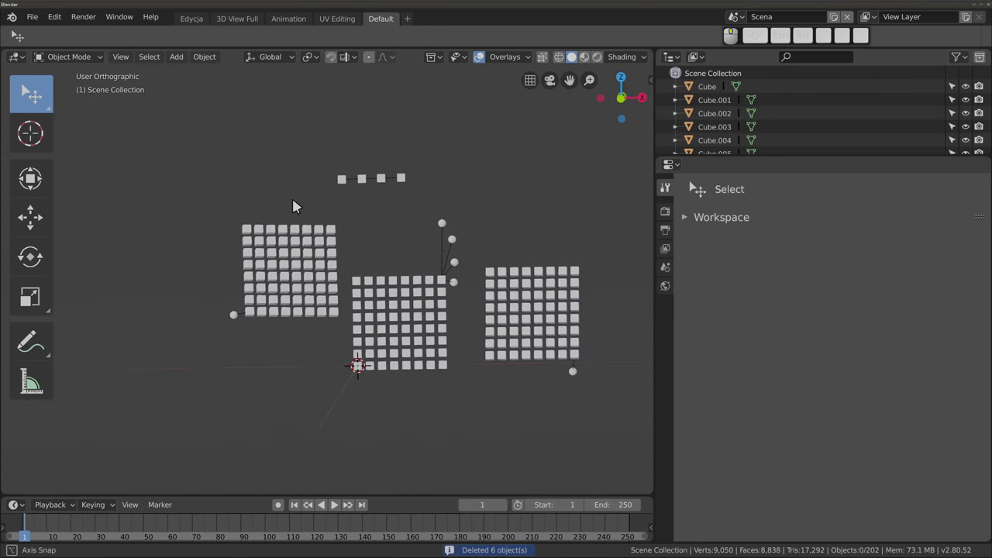
{"action": "key", "text": "shift+g"}
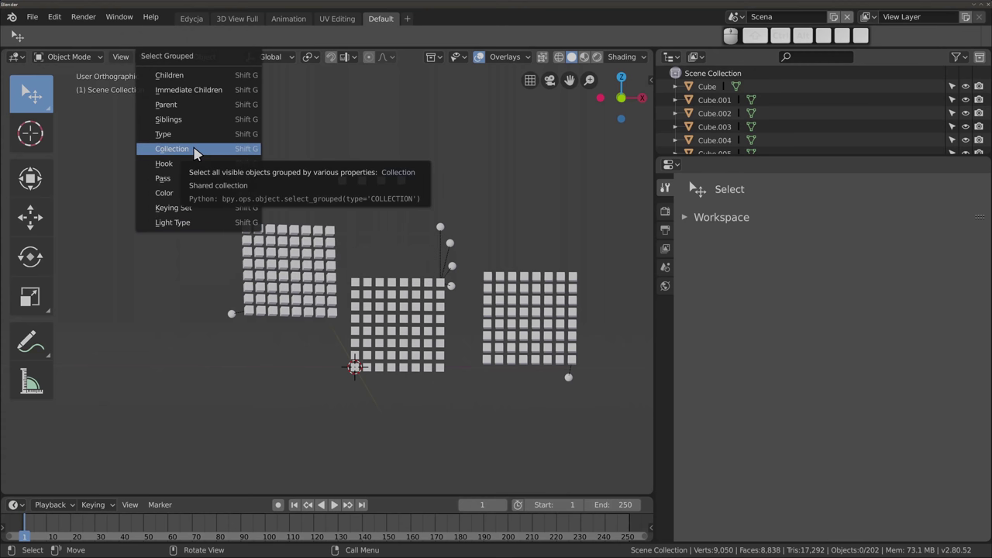
{"action": "left_click_drag", "start_coordinate": [842, 159], "coordinate": [841, 357]}
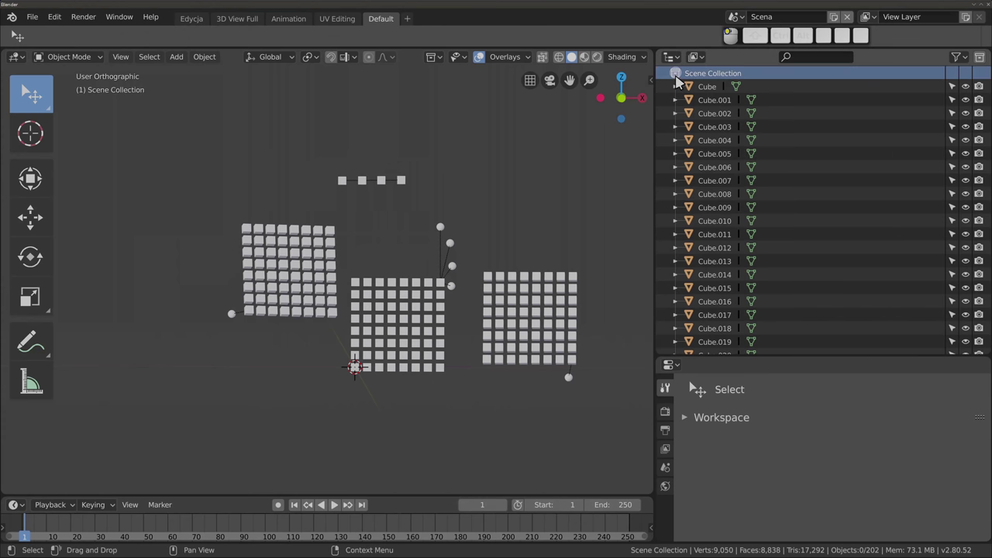
{"action": "scroll", "coordinate": [749, 283], "scroll_direction": "down", "scroll_amount": 5}
{"action": "scroll", "coordinate": [750, 286], "scroll_direction": "down", "scroll_amount": 5}
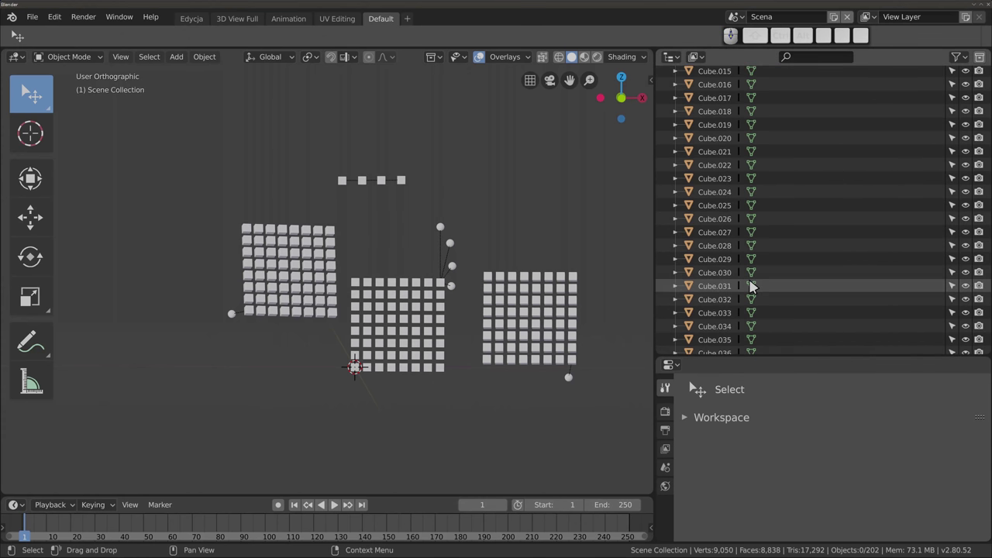
{"action": "scroll", "coordinate": [750, 291], "scroll_direction": "down", "scroll_amount": 5}
{"action": "scroll", "coordinate": [749, 297], "scroll_direction": "down", "scroll_amount": 5}
{"action": "scroll", "coordinate": [749, 300], "scroll_direction": "down", "scroll_amount": 5}
{"action": "scroll", "coordinate": [748, 303], "scroll_direction": "down", "scroll_amount": 5}
{"action": "scroll", "coordinate": [748, 302], "scroll_direction": "down", "scroll_amount": 6}
{"action": "scroll", "coordinate": [748, 302], "scroll_direction": "down", "scroll_amount": 6}
Step: Add a new collection, Collection 1.001, from the Outliner's context menu
{"action": "right_click", "coordinate": [828, 219]}
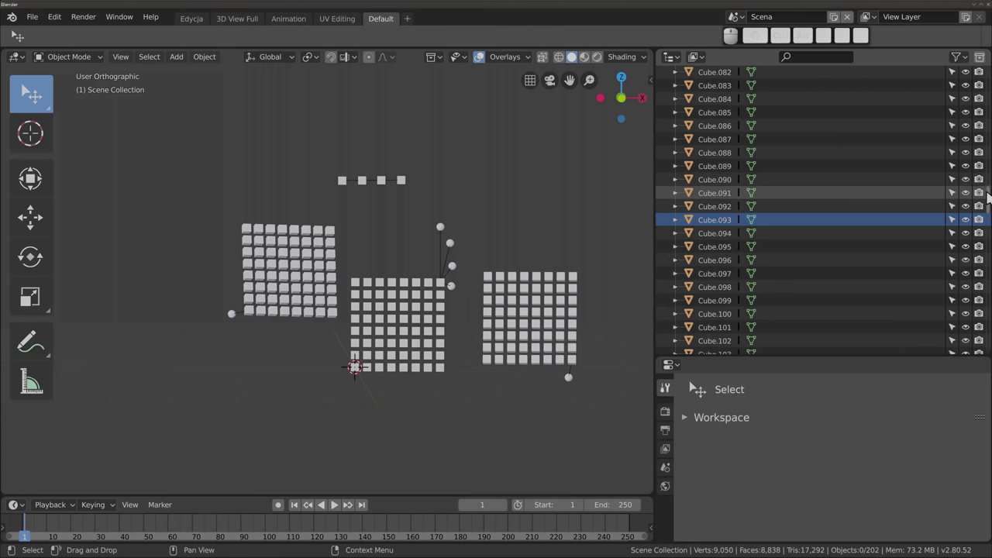
{"action": "left_click_drag", "start_coordinate": [989, 199], "coordinate": [989, 348]}
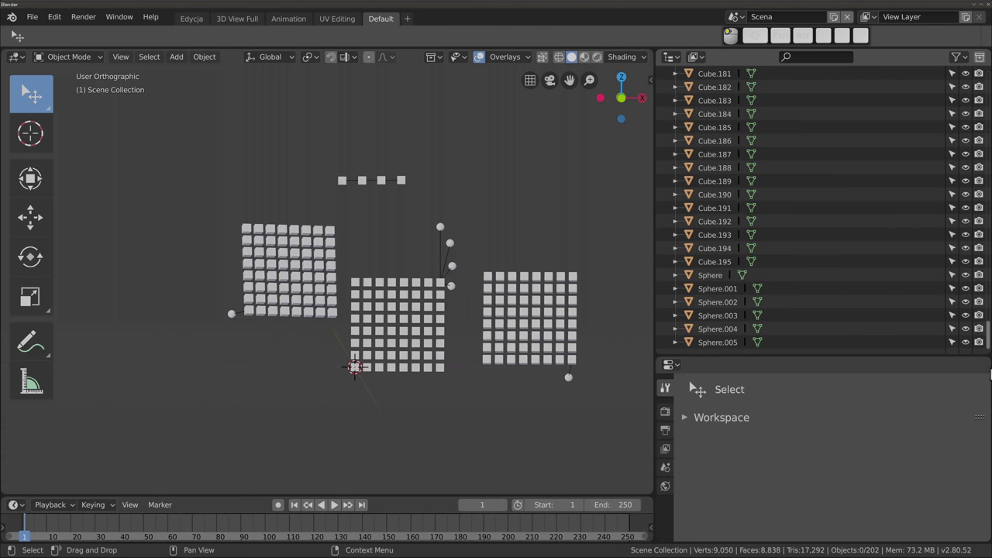
{"action": "right_click", "coordinate": [741, 357]}
{"action": "left_click", "coordinate": [724, 355]}
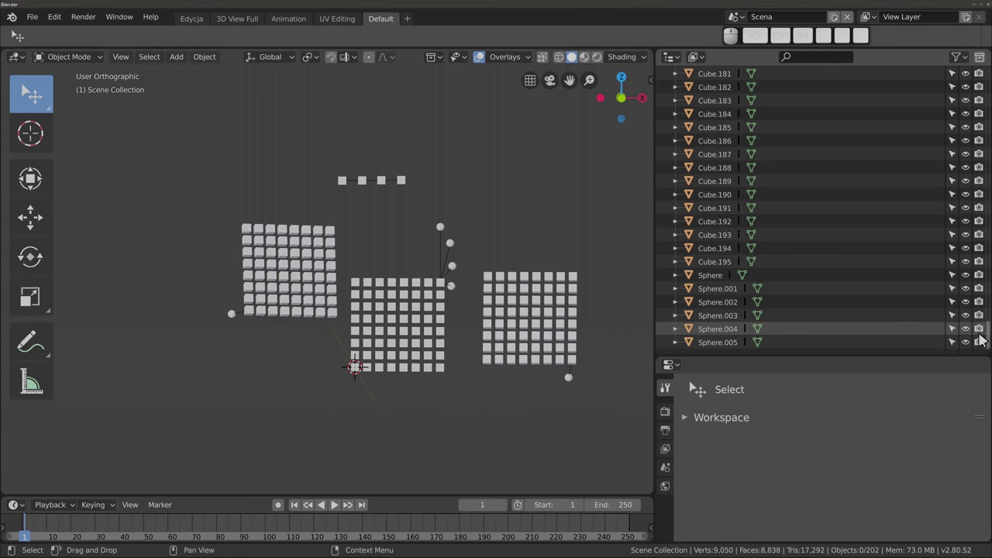
{"action": "left_click_drag", "start_coordinate": [988, 335], "coordinate": [988, 77]}
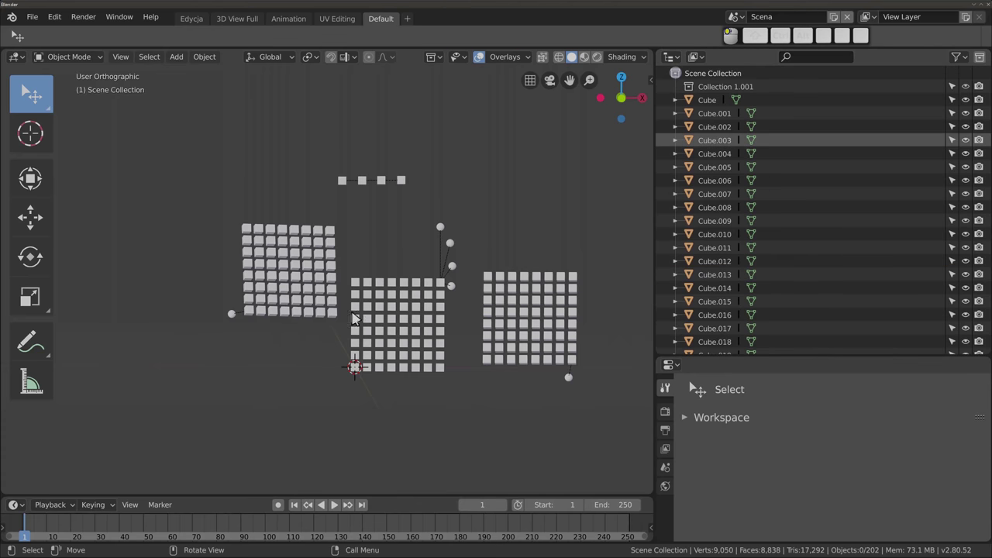
Step: Select all 202 mesh objects using Select Grouped > Type
{"action": "left_click", "coordinate": [306, 237]}
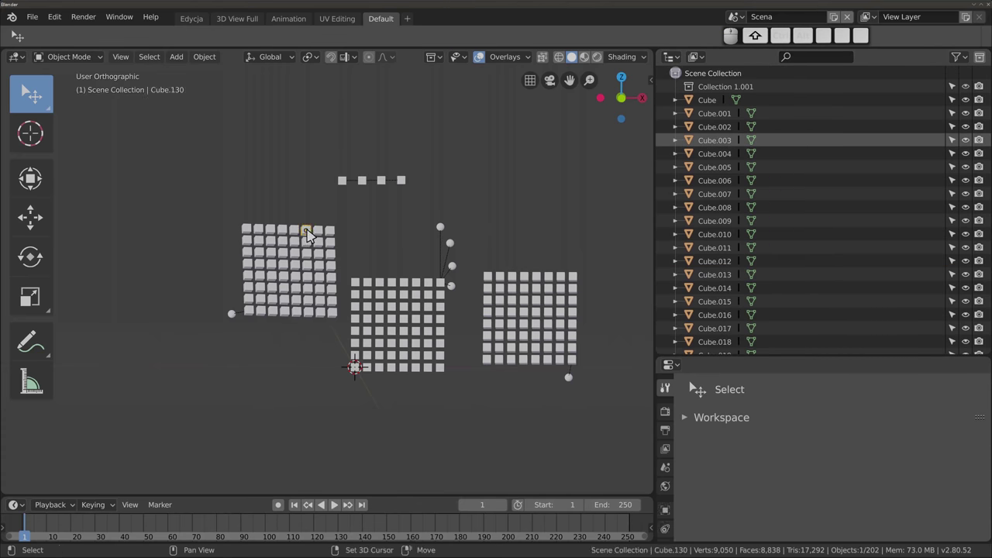
{"action": "key", "text": "shift+g"}
{"action": "left_click", "coordinate": [308, 235]}
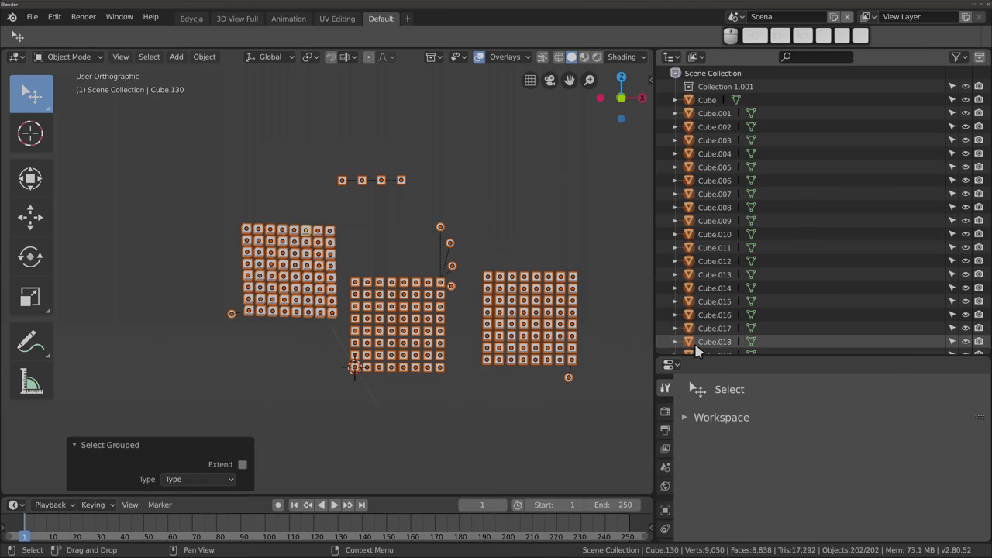
{"action": "scroll", "coordinate": [705, 303], "scroll_direction": "down", "scroll_amount": 3}
{"action": "scroll", "coordinate": [706, 318], "scroll_direction": "up", "scroll_amount": 5}
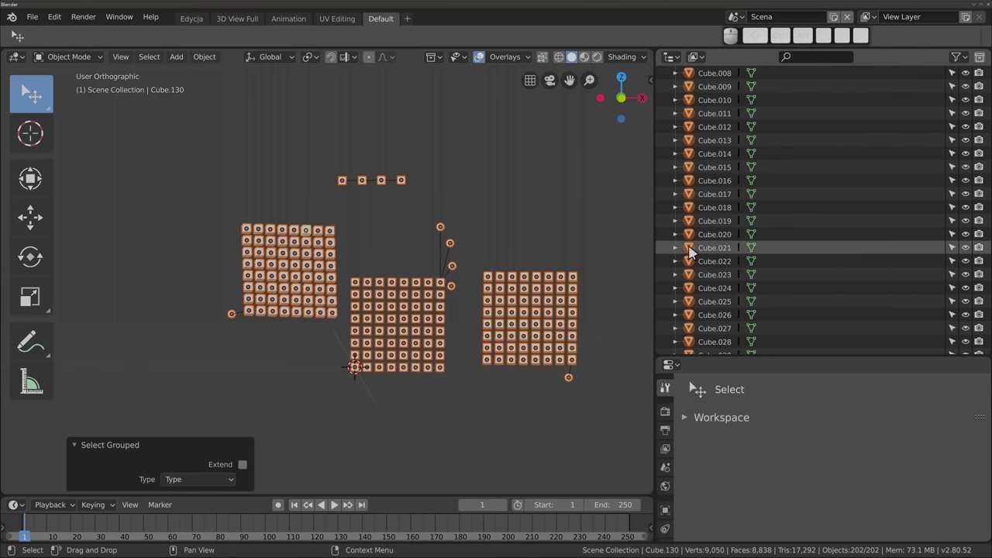
{"action": "scroll", "coordinate": [688, 209], "scroll_direction": "down", "scroll_amount": 2}
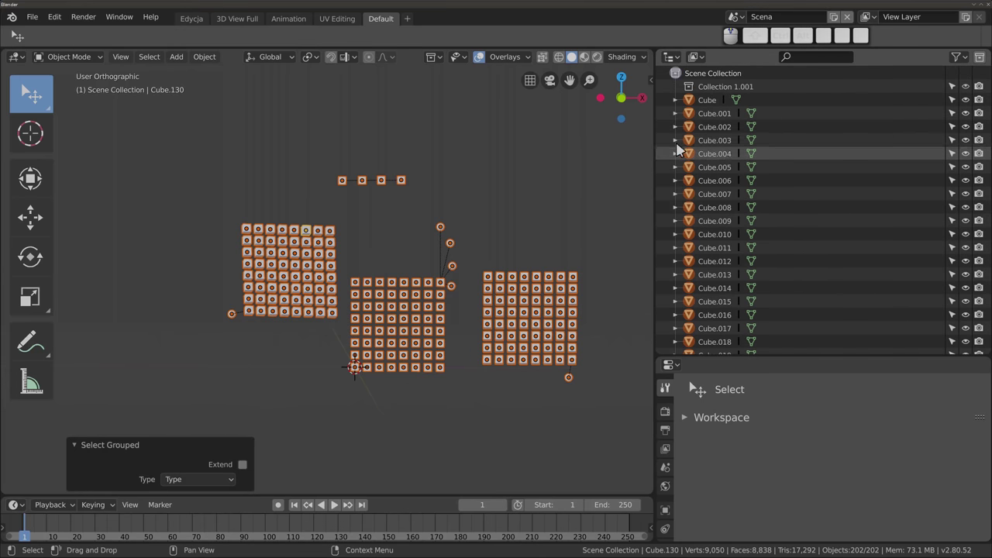
{"action": "left_click_drag", "start_coordinate": [697, 104], "coordinate": [700, 99]}
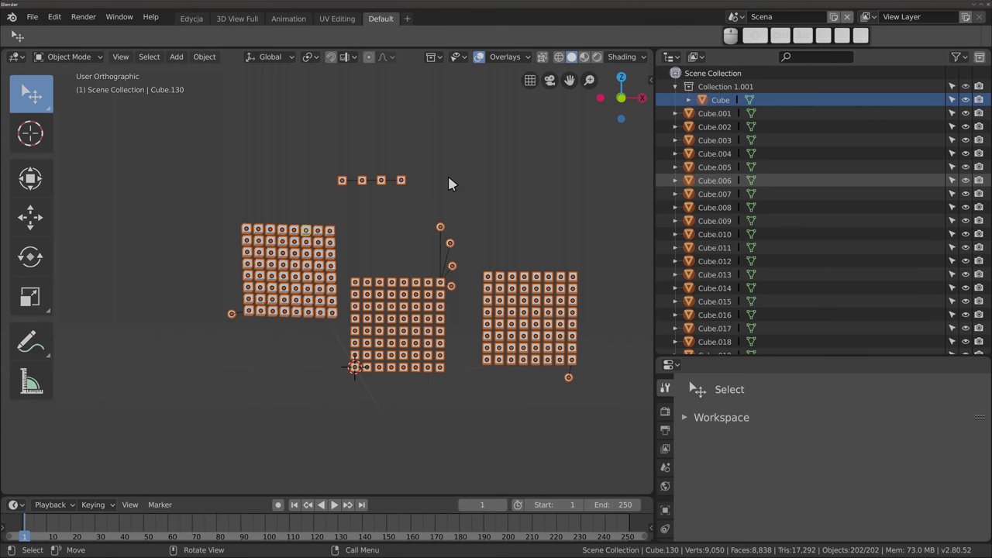
Step: Move the selected objects into Collection 1.001 and collapse it in the Outliner
{"action": "key", "text": "m"}
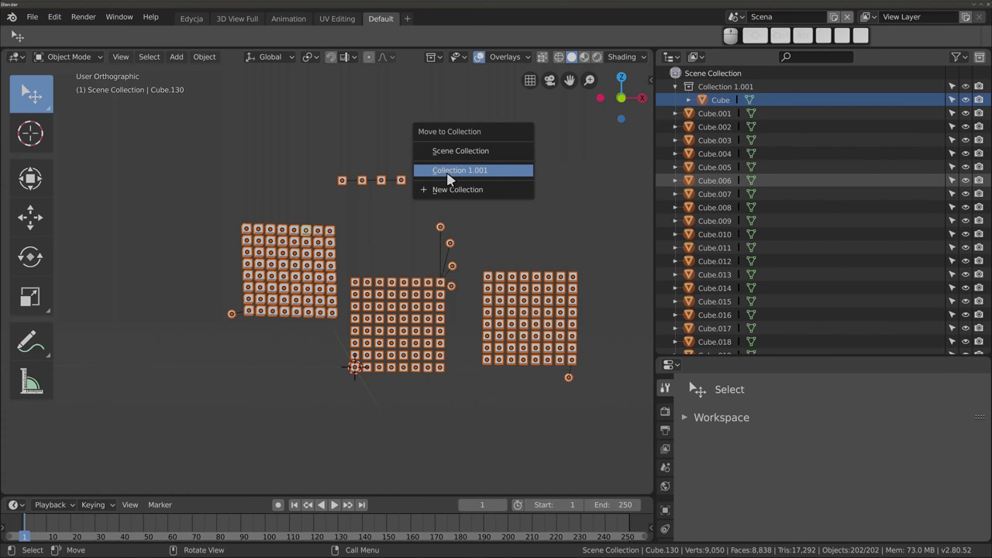
{"action": "left_click", "coordinate": [491, 173]}
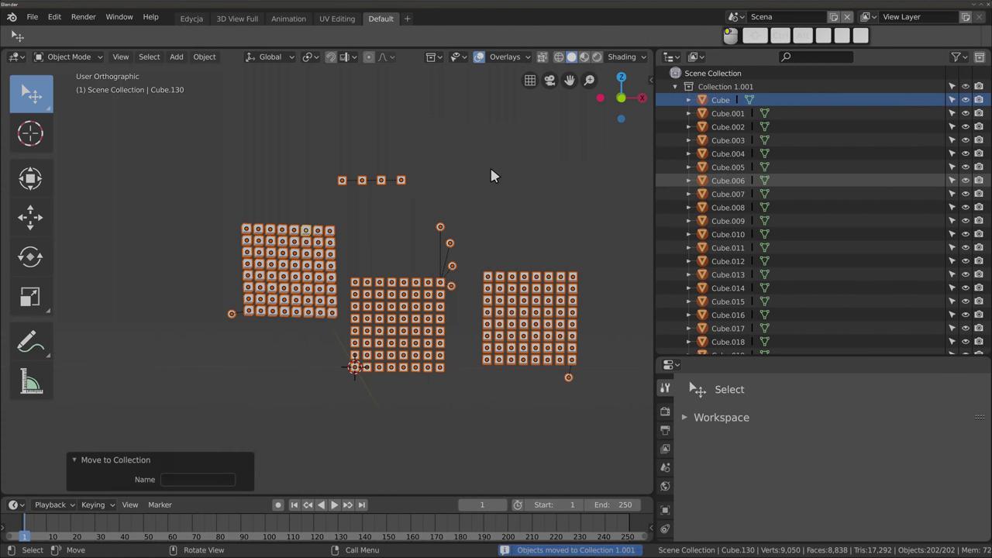
{"action": "left_click", "coordinate": [676, 88]}
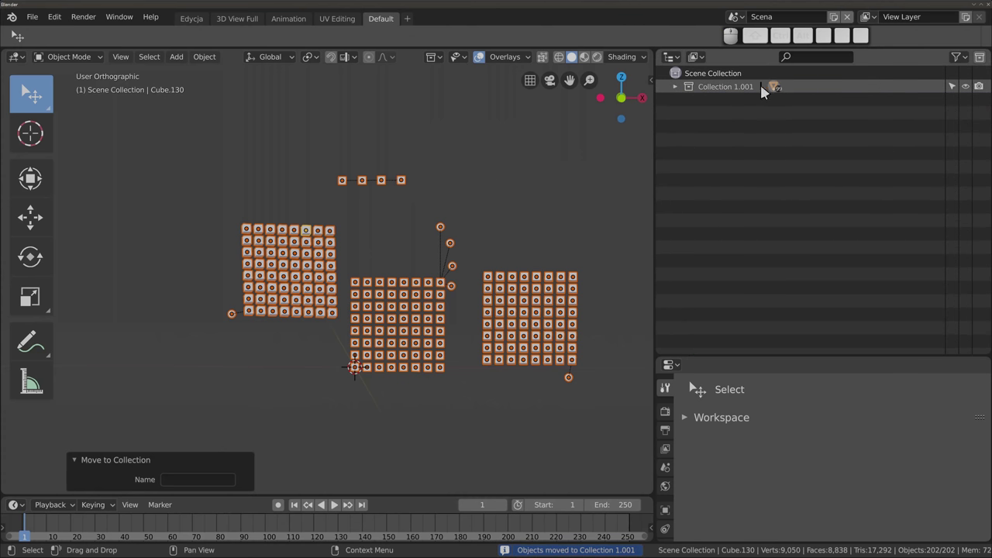
Step: Create a new Collection 2, make it active, and deselect everything
{"action": "right_click", "coordinate": [713, 138]}
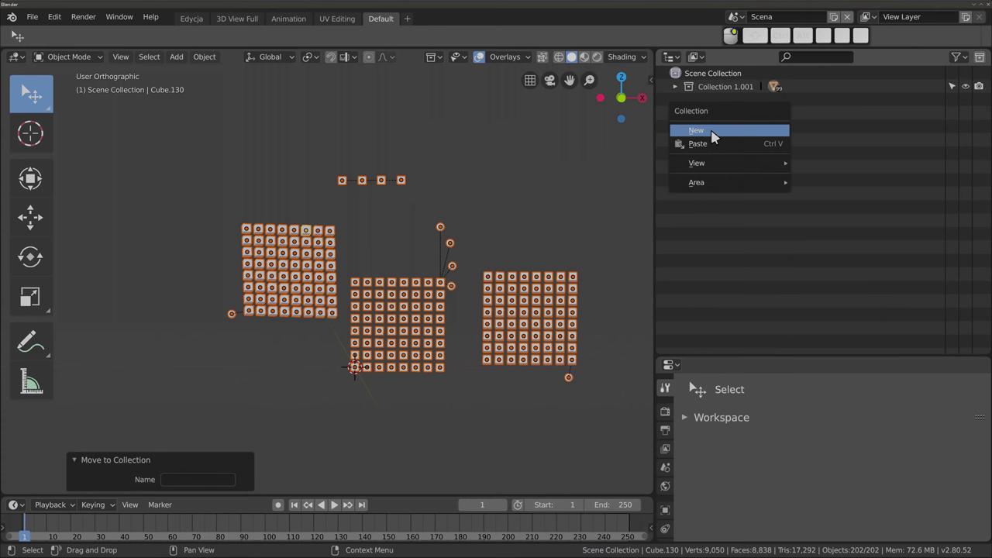
{"action": "left_click", "coordinate": [713, 140]}
{"action": "left_click", "coordinate": [717, 100]}
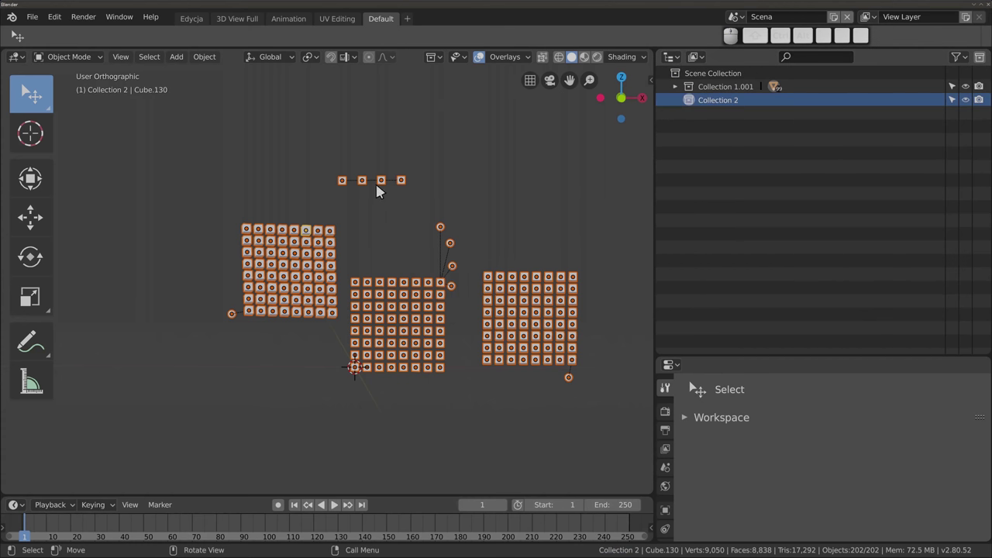
{"action": "left_click", "coordinate": [401, 197]}
{"action": "key", "text": "shift+a"}
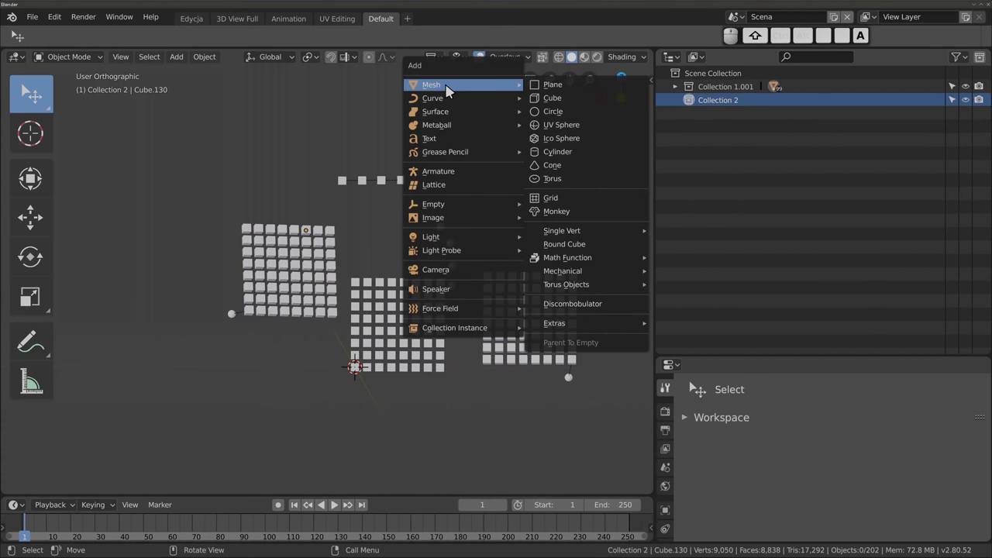
Step: Add a UV sphere, move it above the cube grids, and scale it up
{"action": "left_click", "coordinate": [551, 132]}
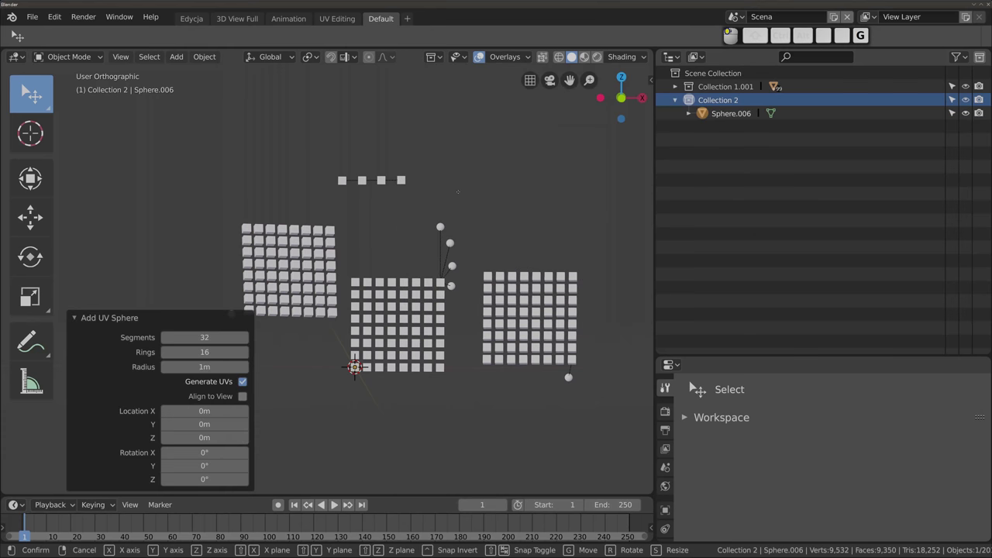
{"action": "key", "text": "g"}
{"action": "left_click", "coordinate": [517, 231]}
{"action": "key", "text": "s"}
{"action": "left_click", "coordinate": [483, 178]}
{"action": "key", "text": "g"}
{"action": "left_click", "coordinate": [489, 178]}
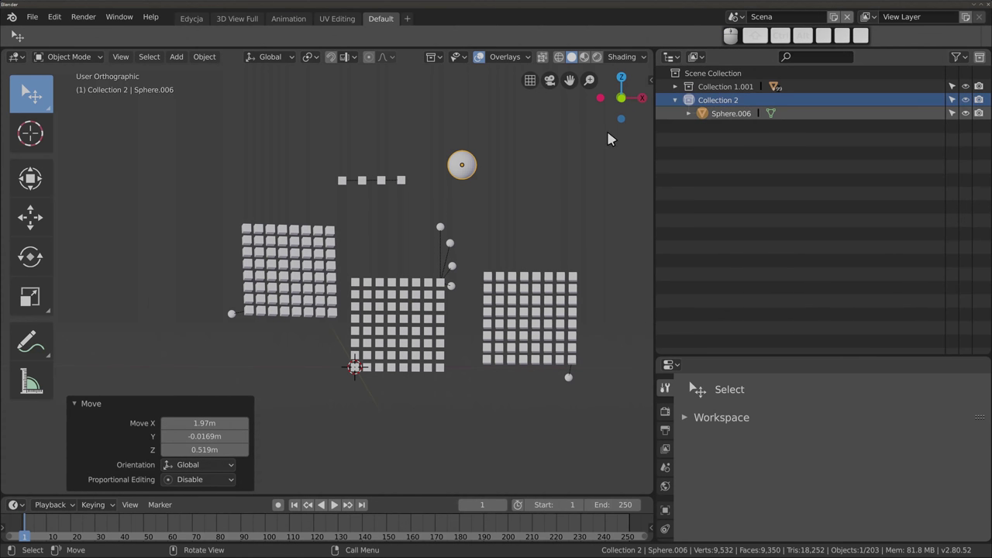
Step: Duplicate the sphere three times above the grids, giving Sphere.006 through Sphere.009
{"action": "key", "text": "shift+d"}
{"action": "left_click", "coordinate": [404, 144]}
{"action": "key", "text": "shift+d"}
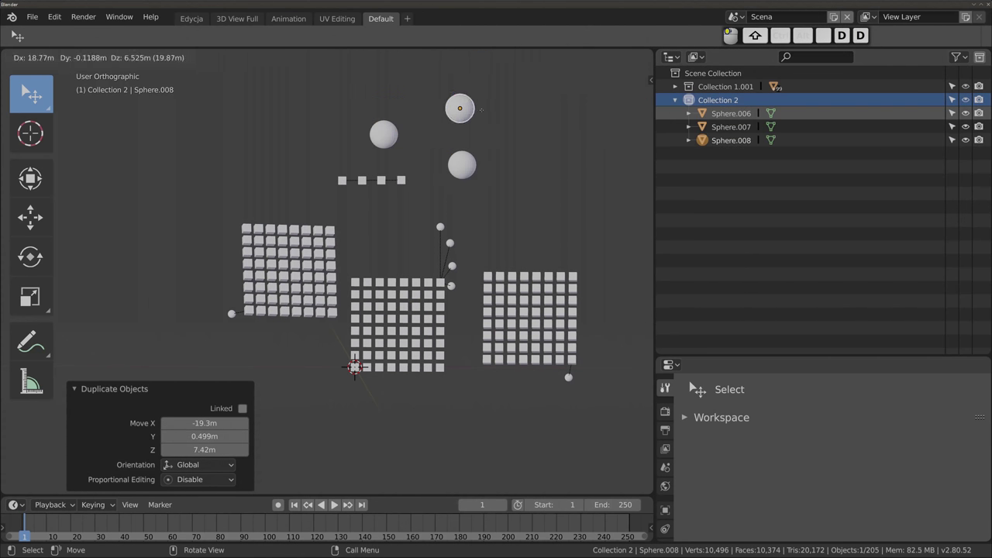
{"action": "left_click", "coordinate": [480, 118]}
{"action": "key", "text": "shift+d"}
{"action": "left_click", "coordinate": [296, 162]}
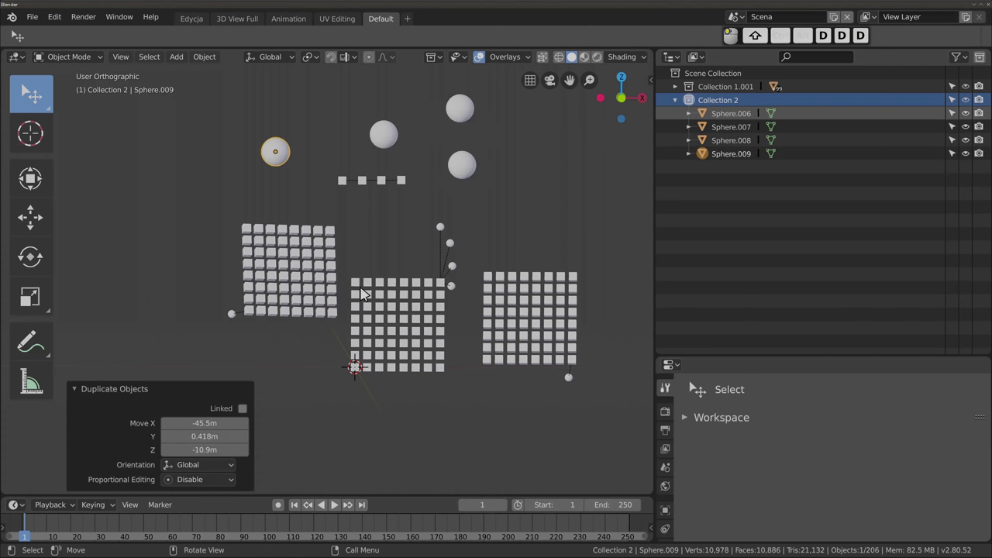
{"action": "left_click", "coordinate": [329, 231]}
{"action": "mouse_move", "coordinate": [373, 249]}
{"action": "middle_mouse_down"}
{"action": "mouse_move", "coordinate": [348, 280]}
{"action": "mouse_move", "coordinate": [344, 272]}
{"action": "middle_mouse_up"}
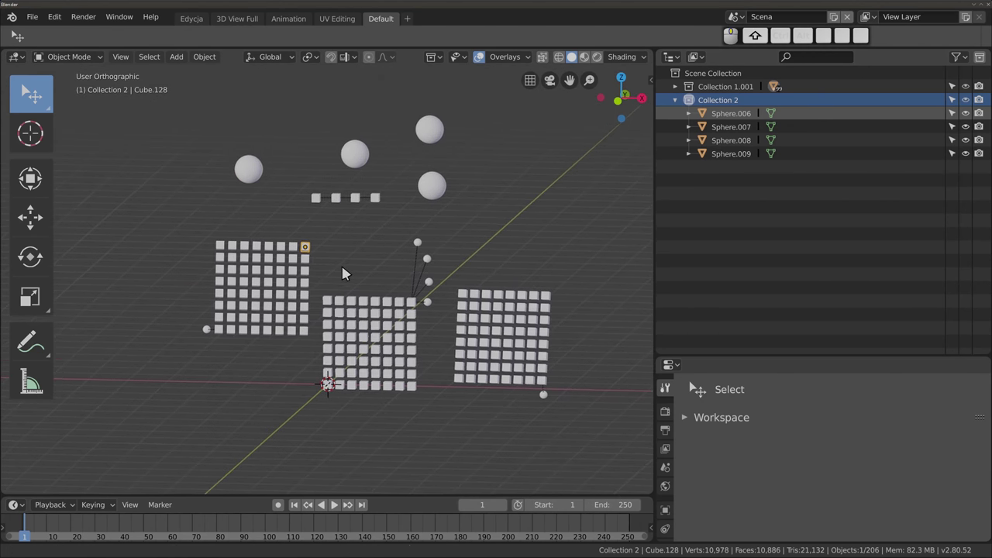
Step: Select objects by shared collection, then move the lower-right sphere into Collection 1.001
{"action": "key", "text": "shift+g"}
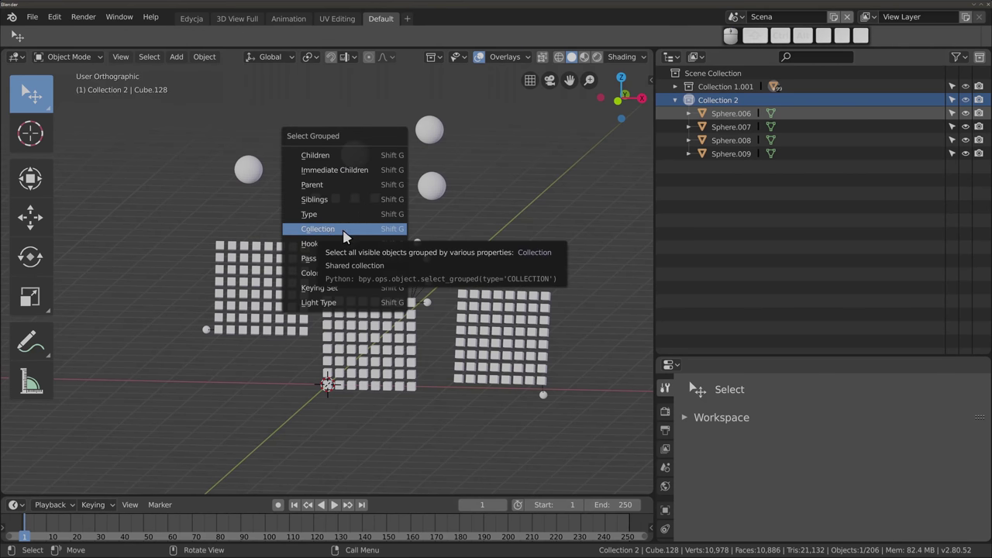
{"action": "left_click", "coordinate": [344, 237]}
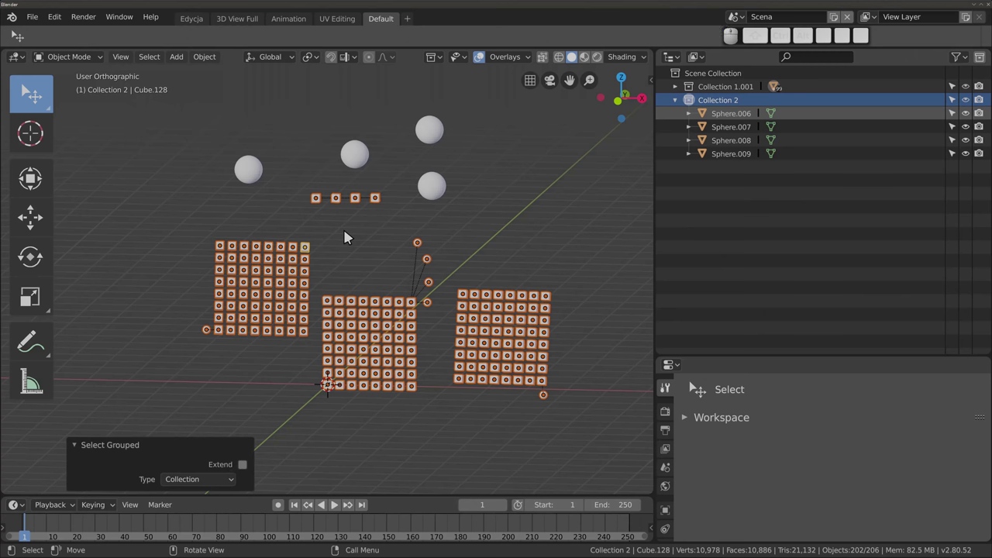
{"action": "left_click", "coordinate": [437, 193]}
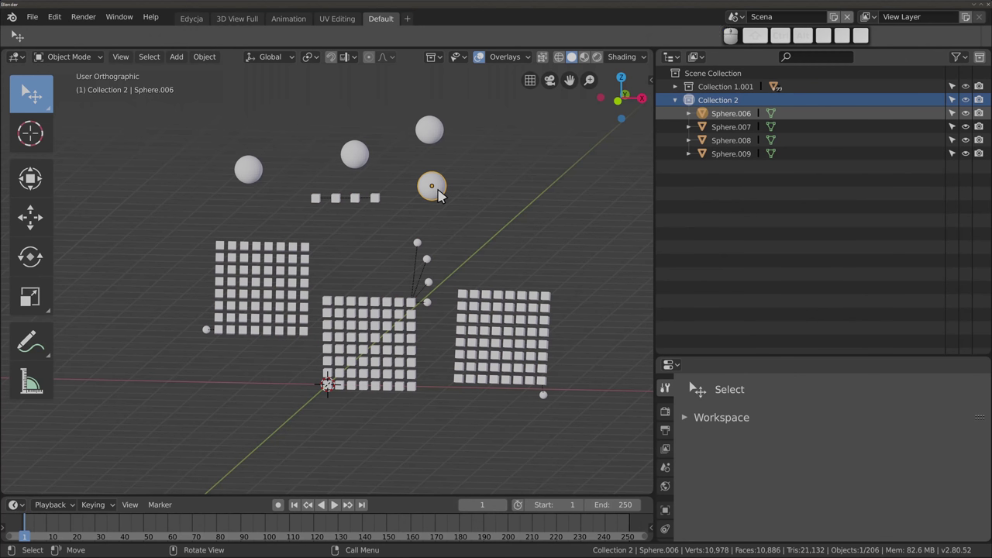
{"action": "key", "text": "m"}
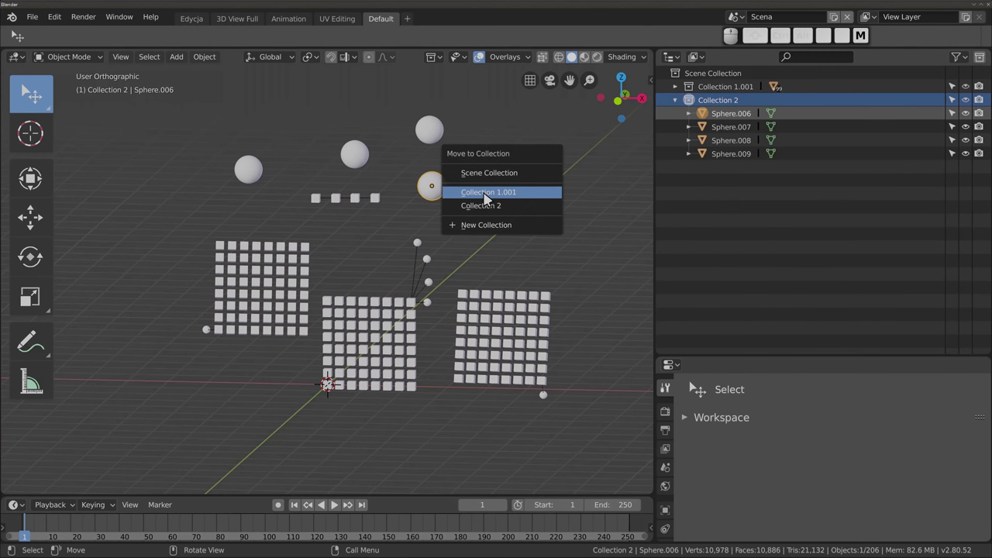
{"action": "left_click", "coordinate": [485, 194]}
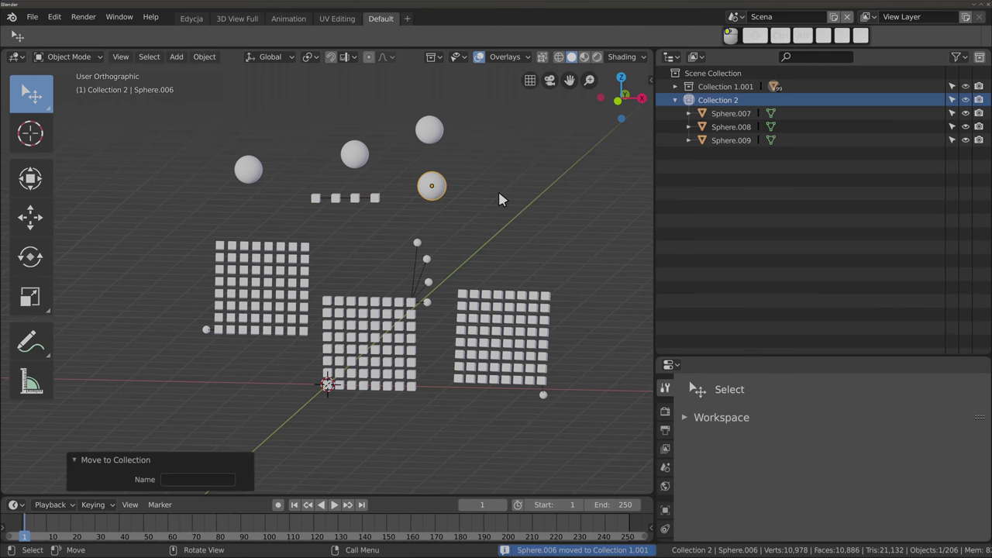
Step: Reselect the corner cube's collection group, now including the sphere, then clear the selection
{"action": "left_click", "coordinate": [304, 247]}
{"action": "key", "text": "shift+g"}
{"action": "left_click", "coordinate": [385, 251]}
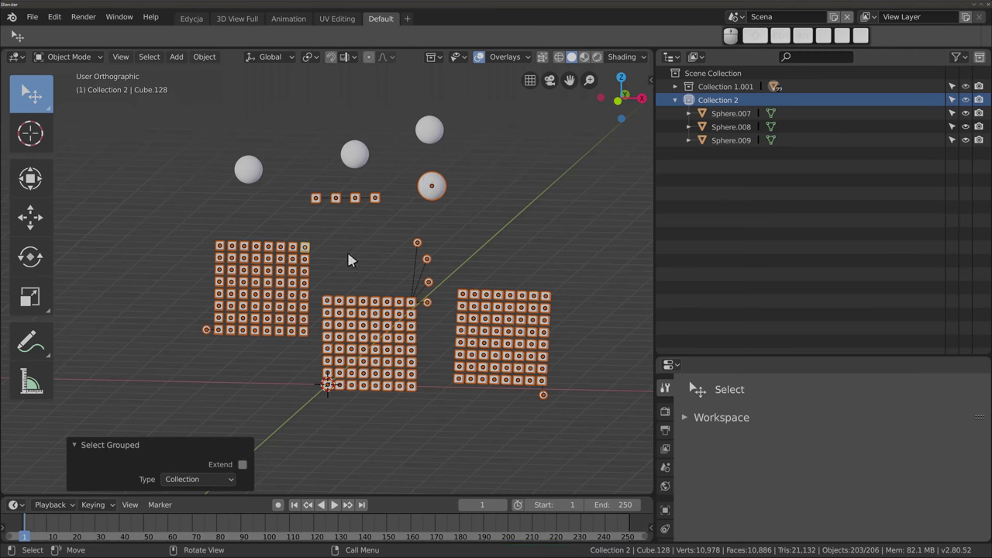
{"action": "key", "text": "alt+a"}
{"action": "key", "text": "shift+a"}
{"action": "key", "text": "Escape"}
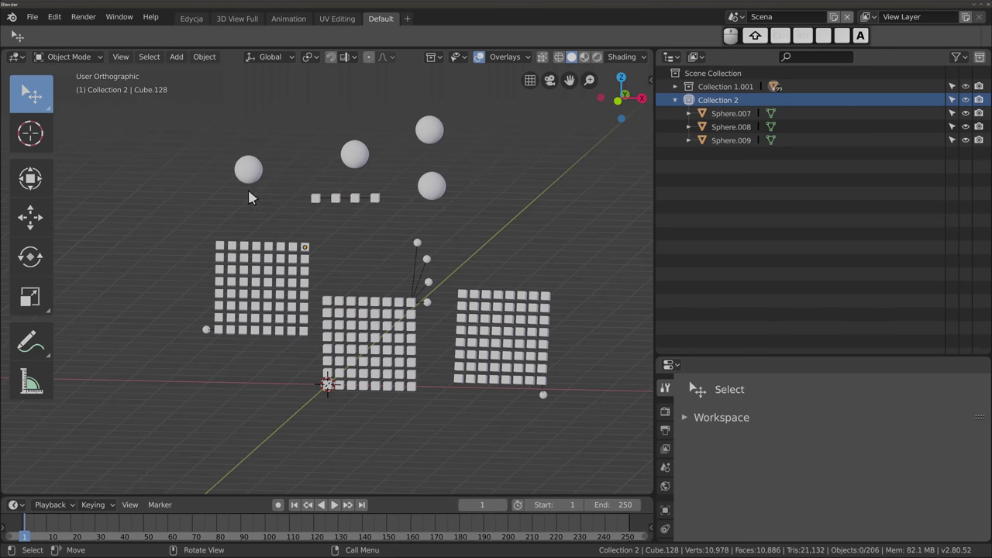
{"action": "key", "text": "shift+g"}
Step: Select the top middle sphere, Sphere.007, and enter Edit Mode on its mesh
{"action": "middle_click_drag", "start_coordinate": [368, 159], "coordinate": [358, 207], "text": "shift"}
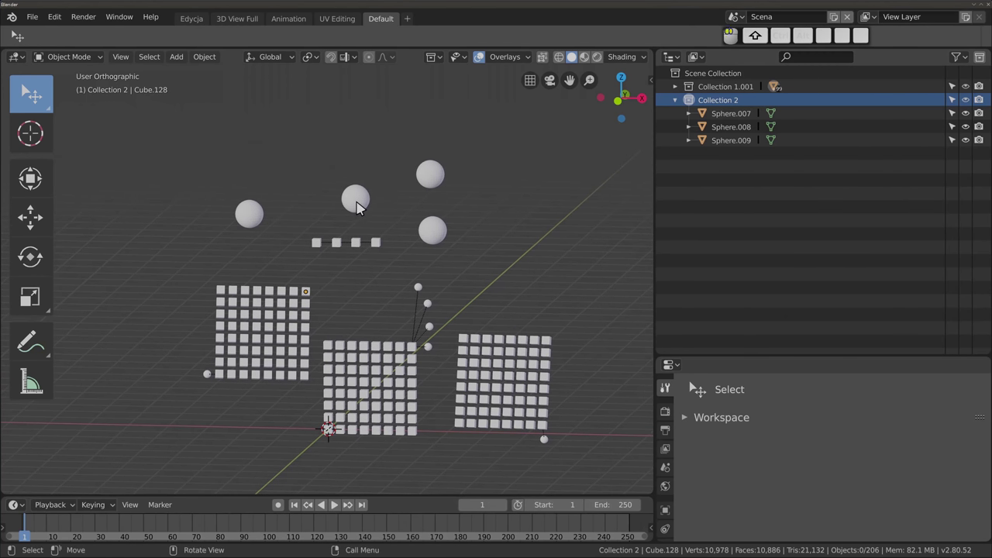
{"action": "left_click", "coordinate": [357, 203]}
{"action": "key", "text": "Tab"}
{"action": "scroll", "coordinate": [352, 192], "scroll_direction": "up", "scroll_amount": 2}
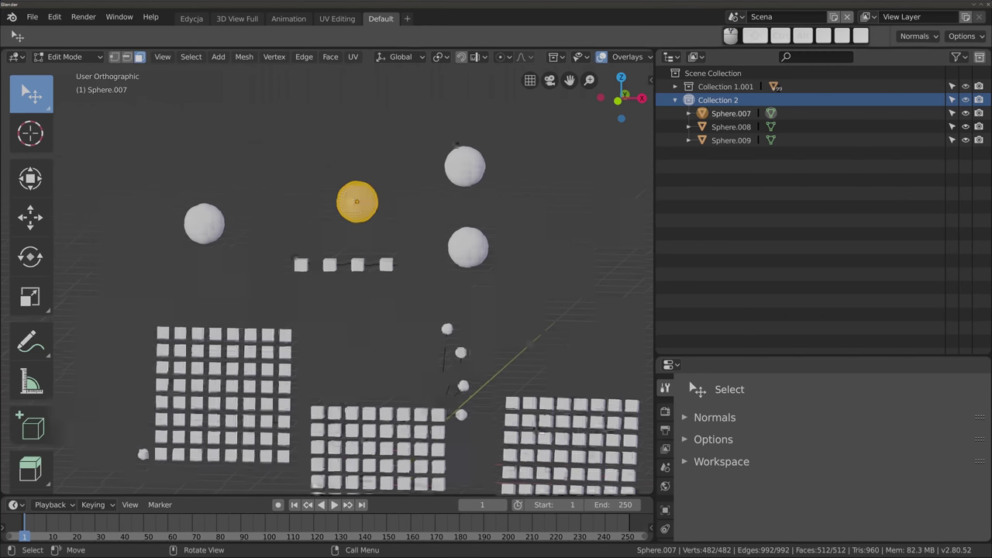
{"action": "scroll", "coordinate": [351, 192], "scroll_direction": "up", "scroll_amount": 3}
{"action": "scroll", "coordinate": [353, 198], "scroll_direction": "down", "scroll_amount": 3}
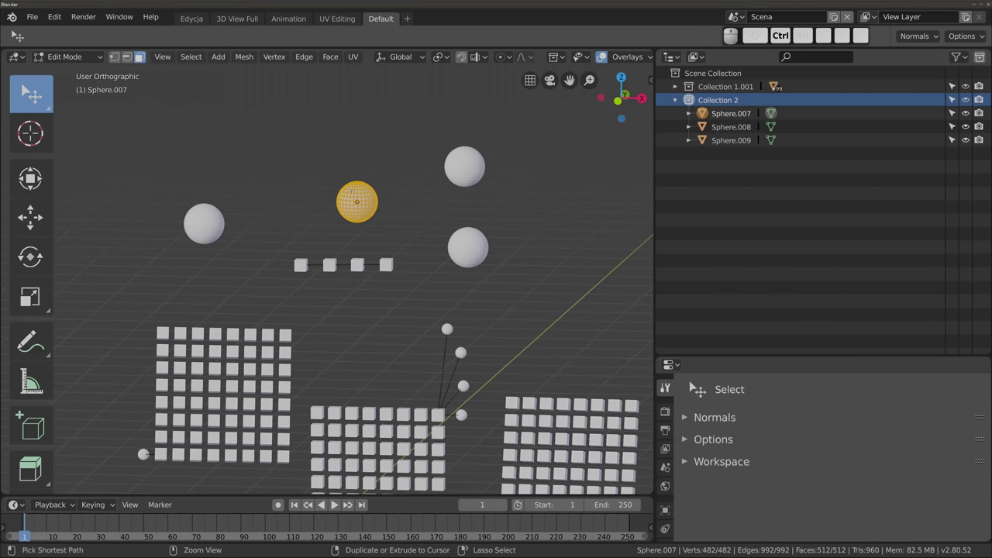
Step: Hook the sphere's vertices to a new Empty, then view it zoomed in wireframe with X-ray
{"action": "key", "text": "ctrl+h"}
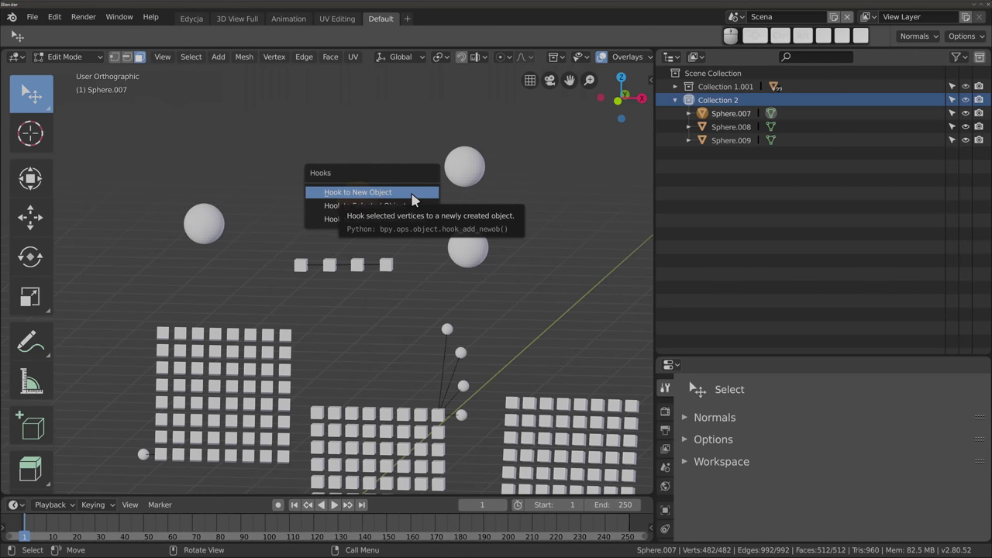
{"action": "left_click", "coordinate": [412, 199]}
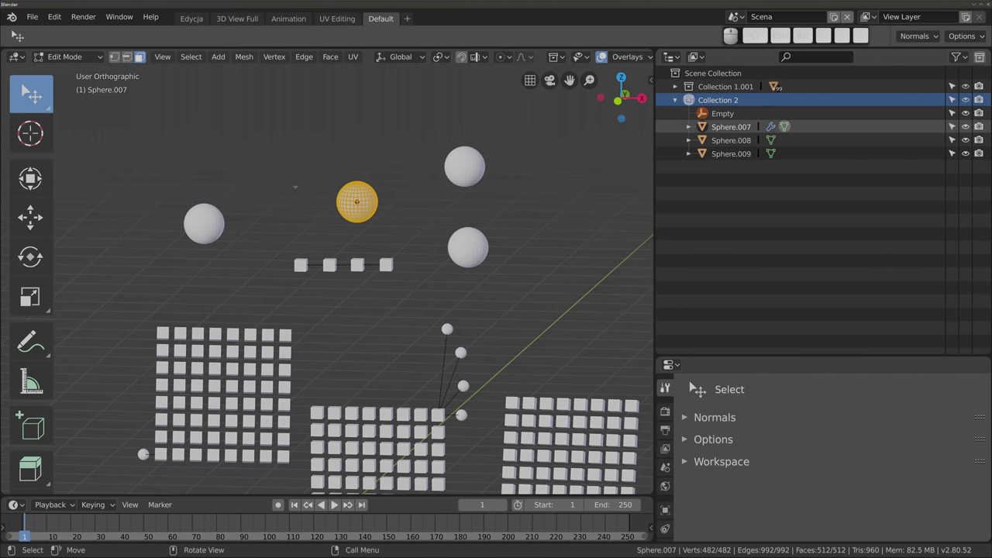
{"action": "key", "text": "Tab"}
{"action": "key", "text": "z"}
{"action": "key", "text": "4"}
{"action": "key", "text": "KP_Decimal"}
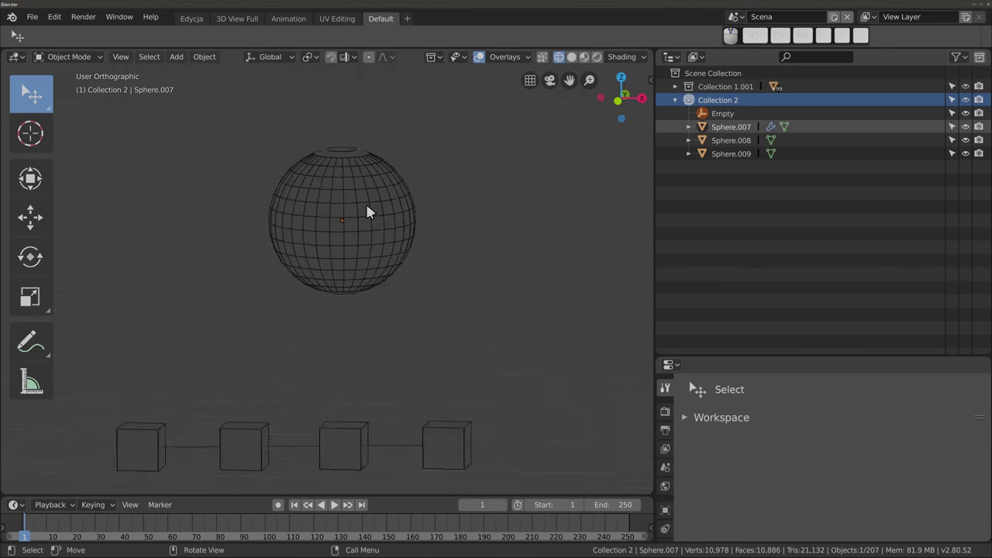
{"action": "left_click", "coordinate": [542, 56]}
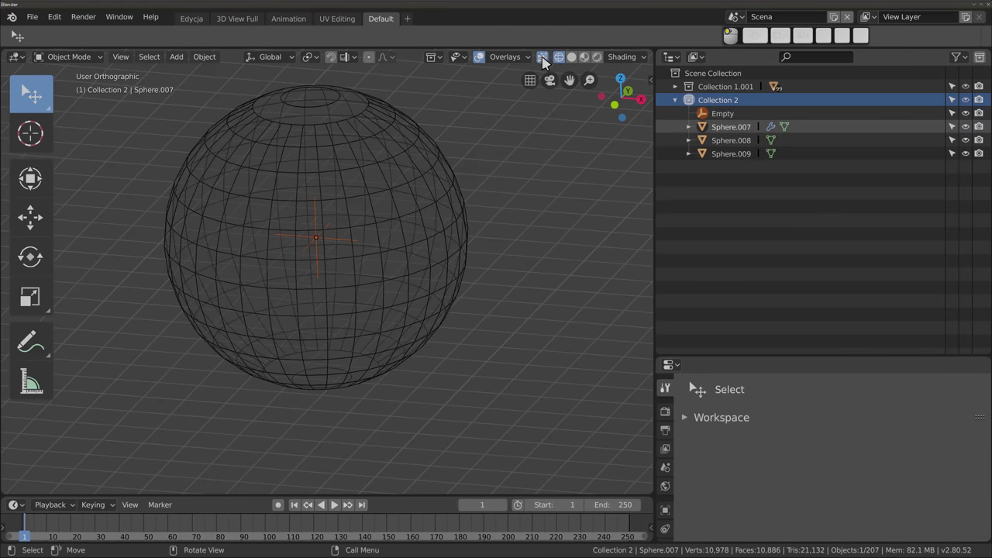
Step: Move the hook Empty inside the sphere, then return to the wider scene view
{"action": "left_click", "coordinate": [317, 242]}
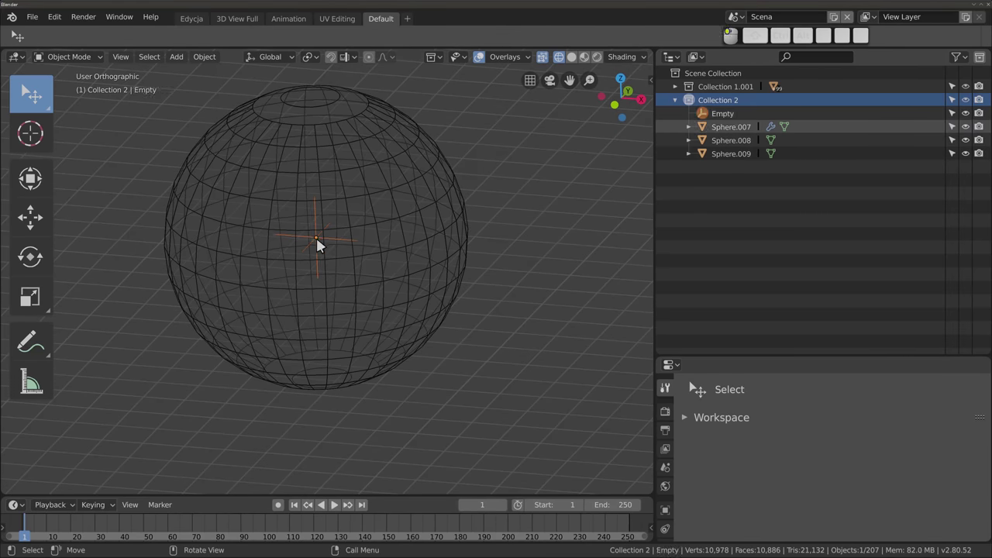
{"action": "key", "text": "g"}
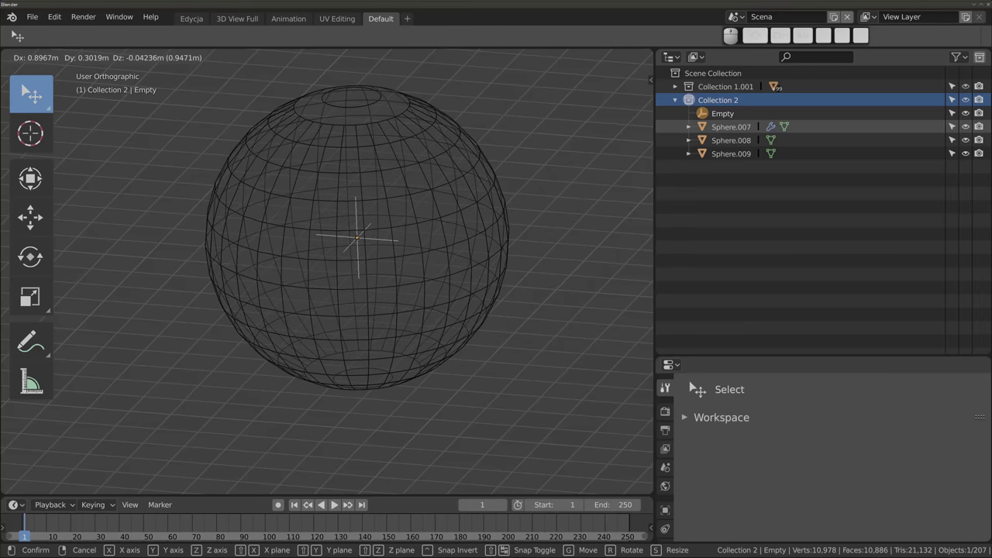
{"action": "left_click", "coordinate": [372, 210]}
{"action": "key", "text": "ctrl+z"}
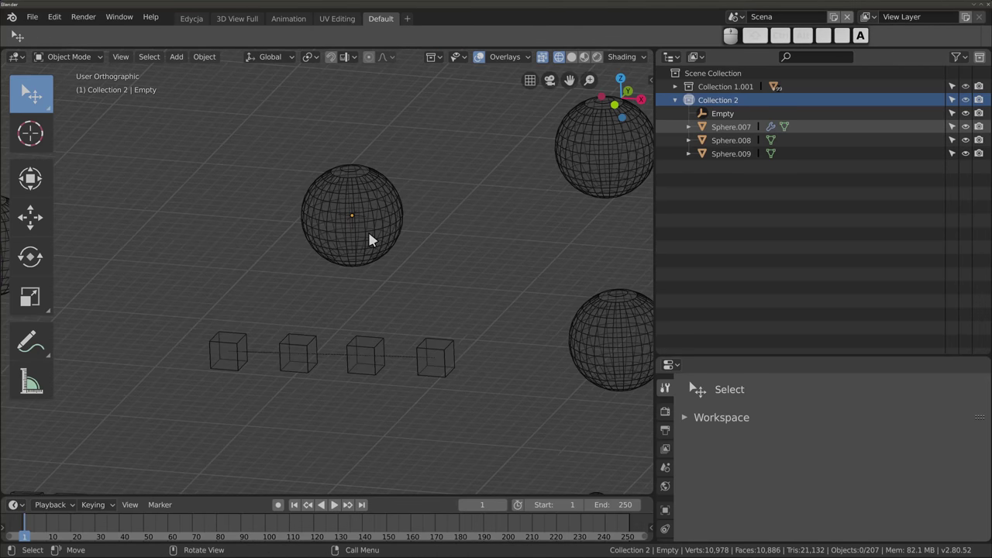
Step: Select the sphere and move all its vertices in Edit Mode, then return to Object Mode
{"action": "right_click", "coordinate": [372, 237]}
{"action": "left_click", "coordinate": [373, 234]}
{"action": "key", "text": "Tab"}
{"action": "key", "text": "alt+a"}
{"action": "key", "text": "a"}
{"action": "key", "text": "g"}
{"action": "left_click", "coordinate": [303, 235]}
{"action": "key", "text": "Tab"}
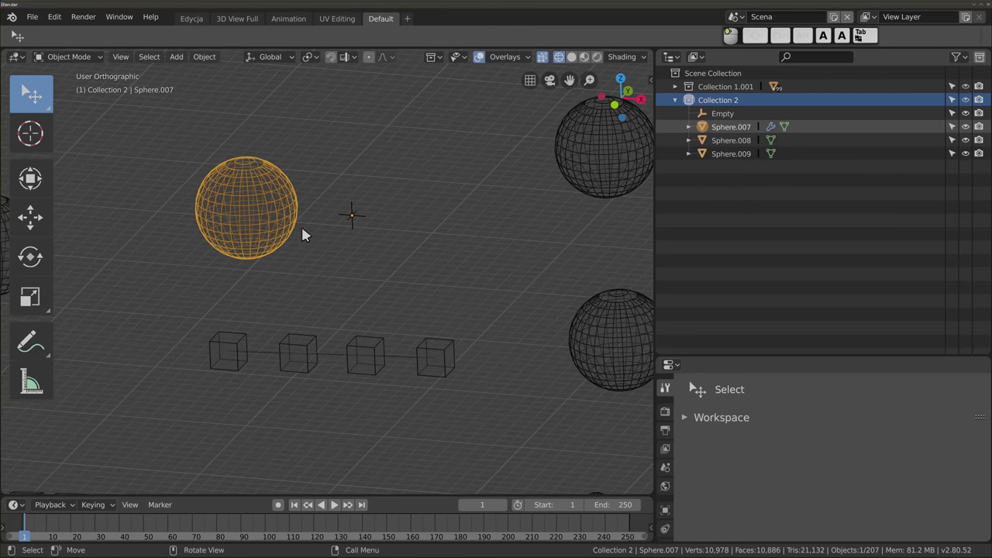
Step: Reselect Sphere.007 on its own and bring up the Select Grouped menu
{"action": "scroll", "coordinate": [353, 217], "scroll_direction": "down", "scroll_amount": 4}
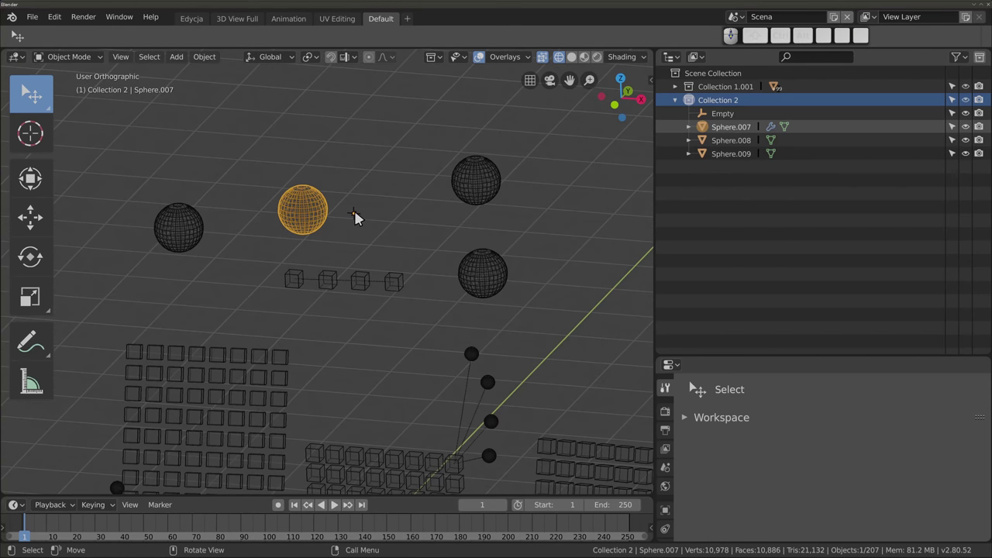
{"action": "left_click", "coordinate": [353, 213]}
{"action": "left_click", "coordinate": [312, 223]}
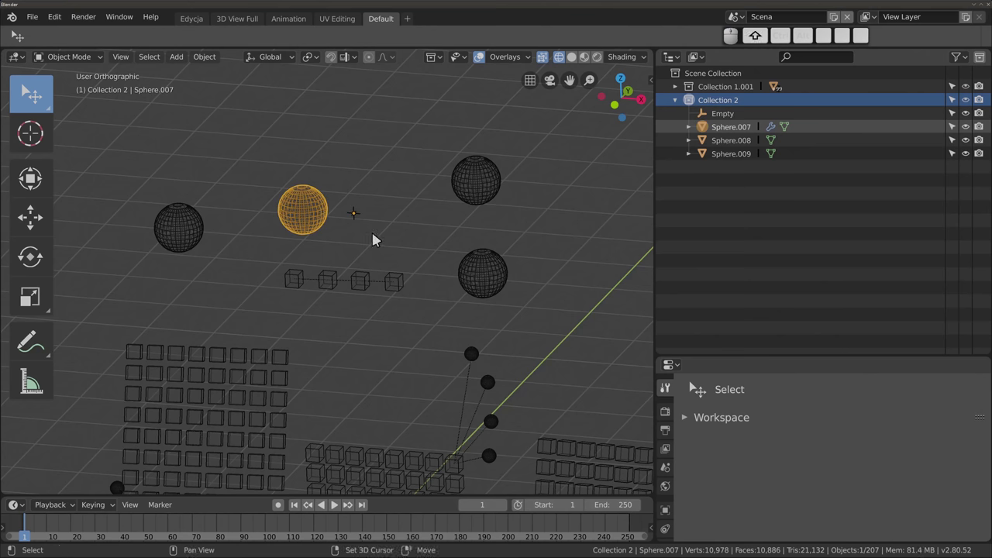
{"action": "key", "text": "shift+h"}
{"action": "key", "text": "alt+h"}
{"action": "key", "text": "shift+g"}
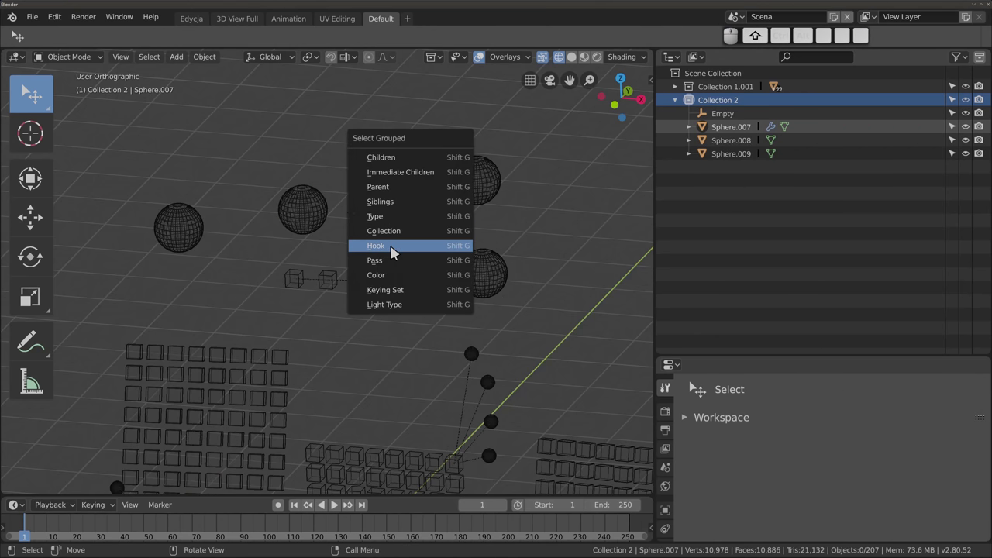
Step: Select objects grouped by Hook and zoom out over the scene
{"action": "left_click", "coordinate": [391, 248]}
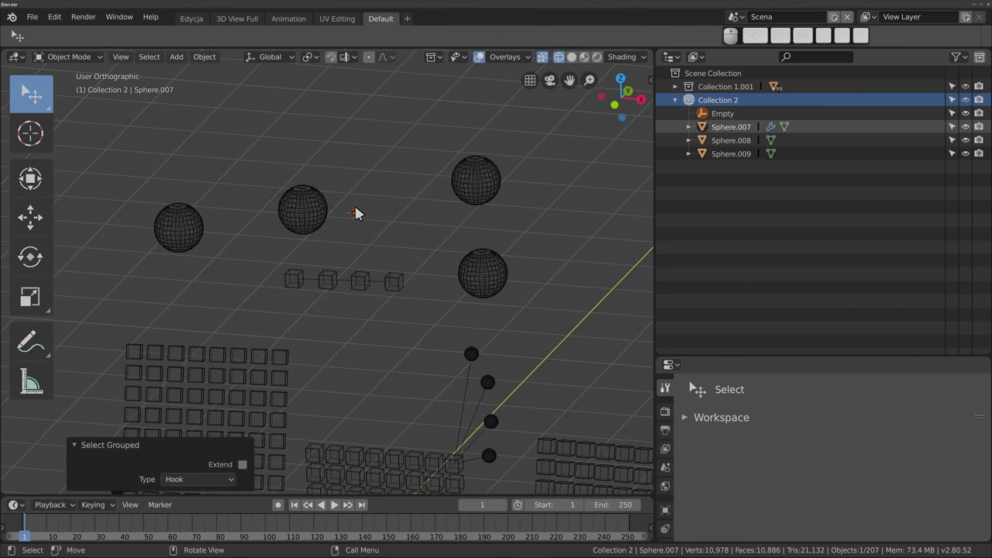
{"action": "scroll", "coordinate": [355, 214], "scroll_direction": "down", "scroll_amount": 4}
{"action": "scroll", "coordinate": [355, 214], "scroll_direction": "down", "scroll_amount": 2}
{"action": "scroll", "coordinate": [357, 210], "scroll_direction": "up", "scroll_amount": 1}
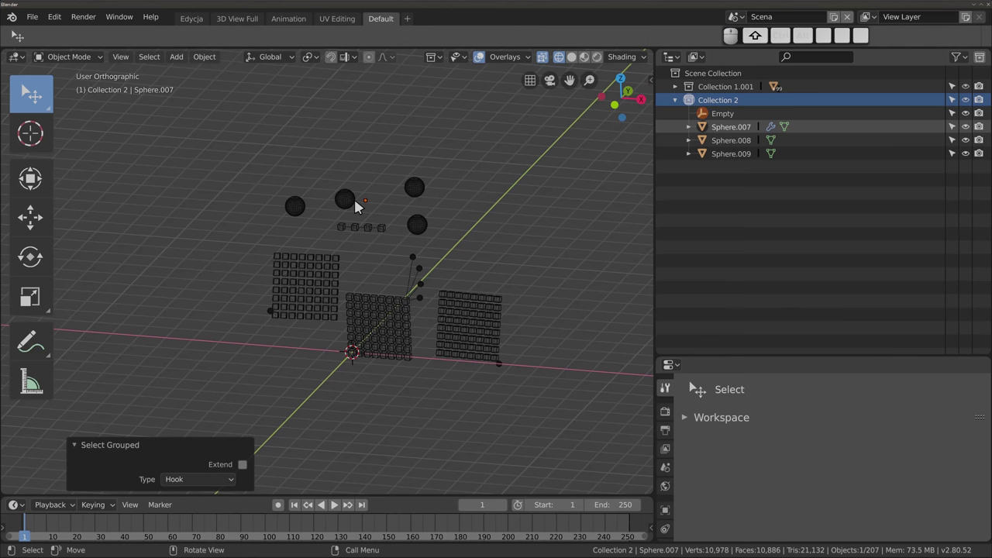
Step: Select all objects and drag the Properties editor border up to enlarge it
{"action": "key", "text": "a"}
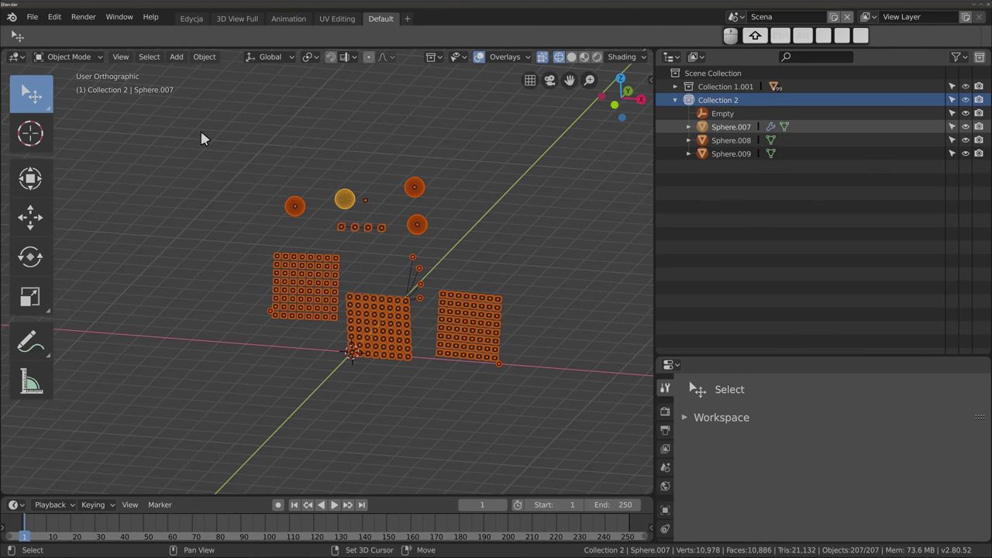
{"action": "key", "text": "shift+g"}
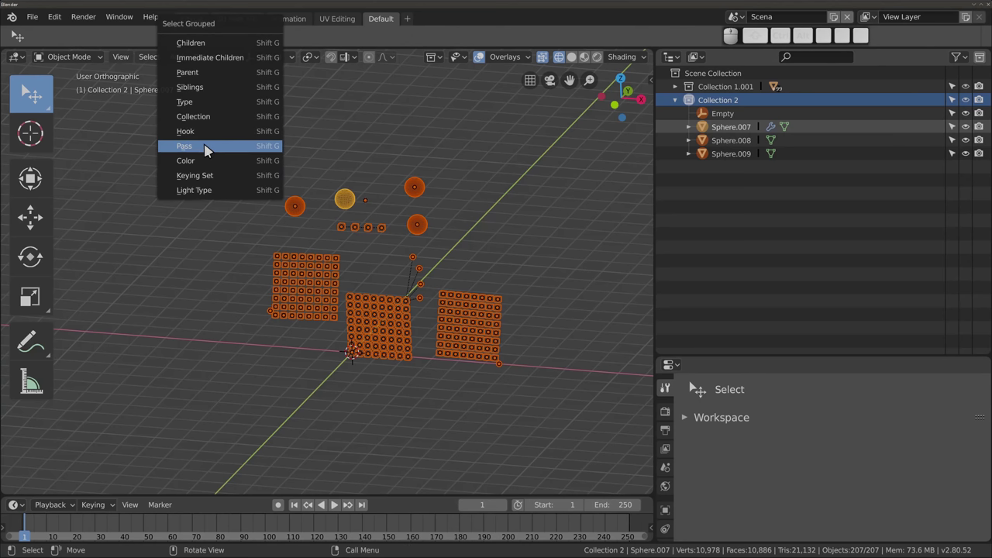
{"action": "mouse_move", "coordinate": [341, 250]}
{"action": "middle_mouse_down"}
{"action": "mouse_move", "coordinate": [364, 297]}
{"action": "mouse_move", "coordinate": [380, 294]}
{"action": "middle_mouse_up"}
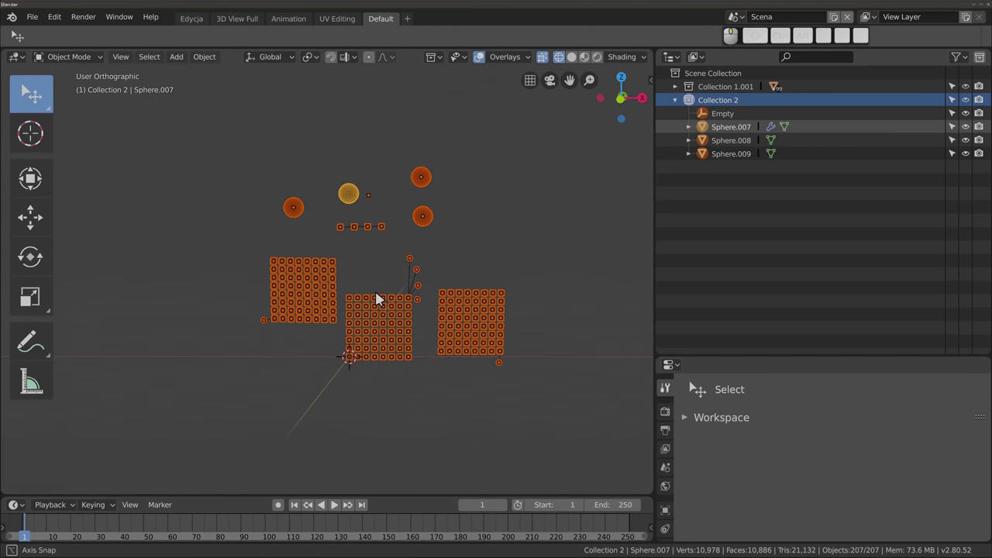
{"action": "left_click_drag", "start_coordinate": [775, 357], "coordinate": [783, 174]}
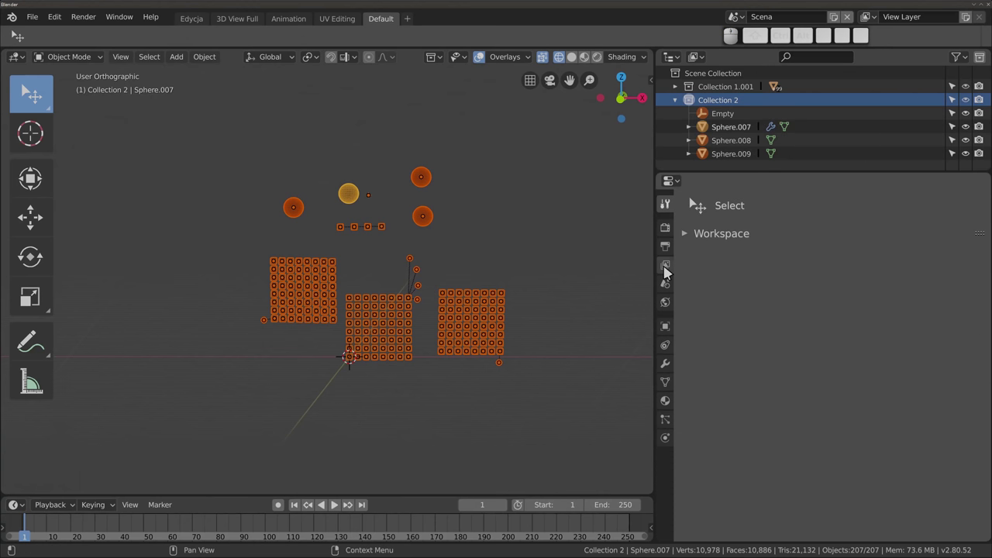
Step: Show View Layer Passes, then expand the Object tab's Relations panel to reach Pass Index
{"action": "left_click", "coordinate": [665, 265]}
{"action": "left_click", "coordinate": [689, 256]}
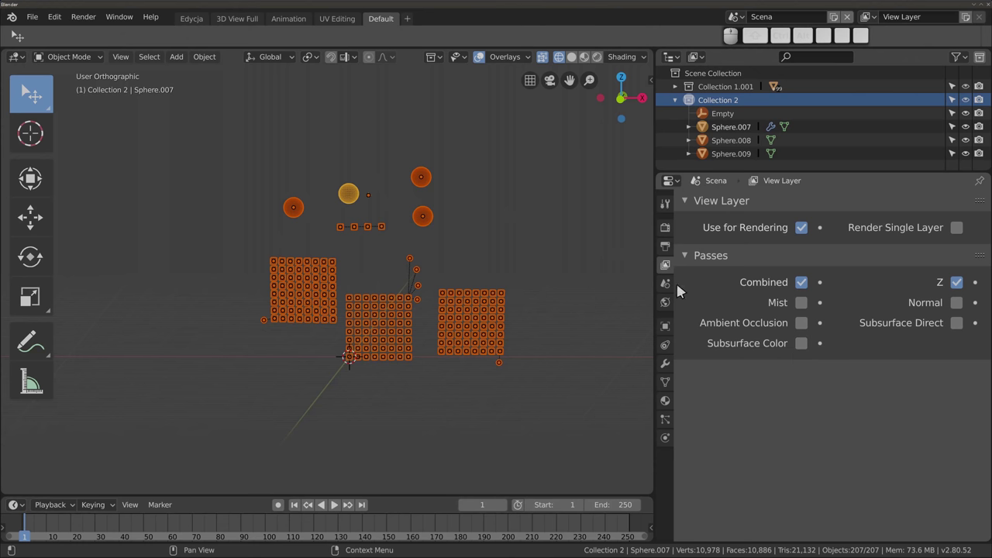
{"action": "left_click", "coordinate": [666, 326]}
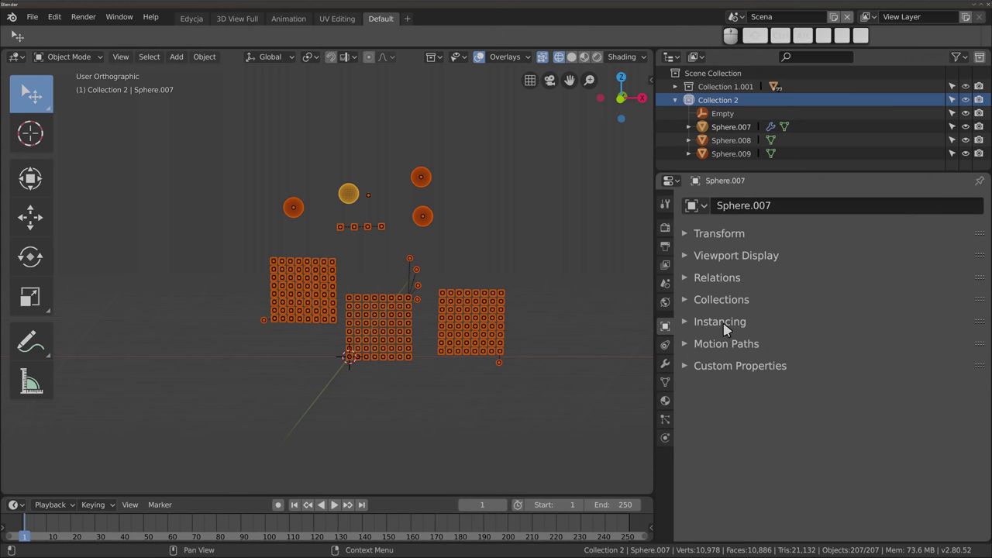
{"action": "left_click", "coordinate": [720, 277]}
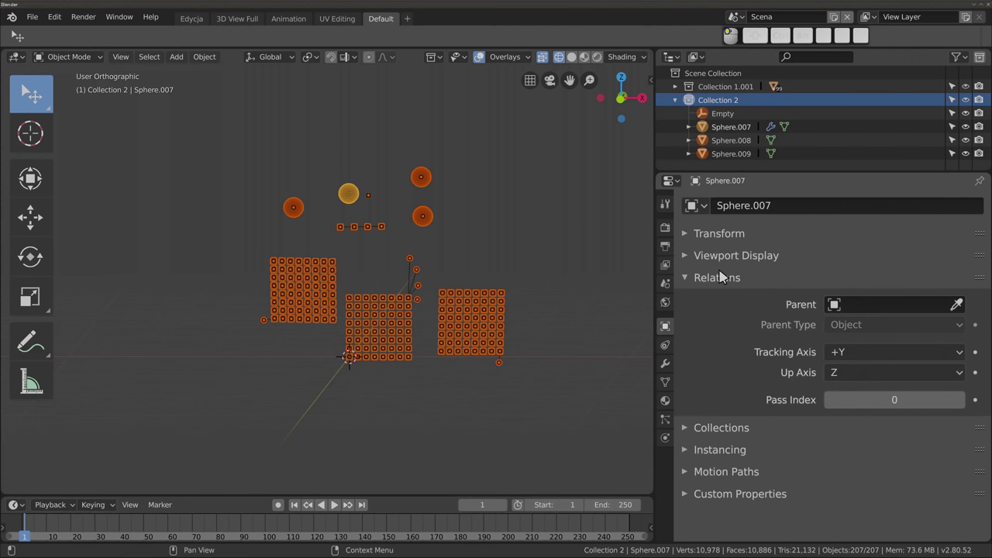
Step: Deselect everything and box-select only the top-left cube of the left grid
{"action": "key", "text": "alt+a"}
{"action": "key", "text": "b"}
{"action": "left_click_drag", "start_coordinate": [264, 255], "coordinate": [274, 263]}
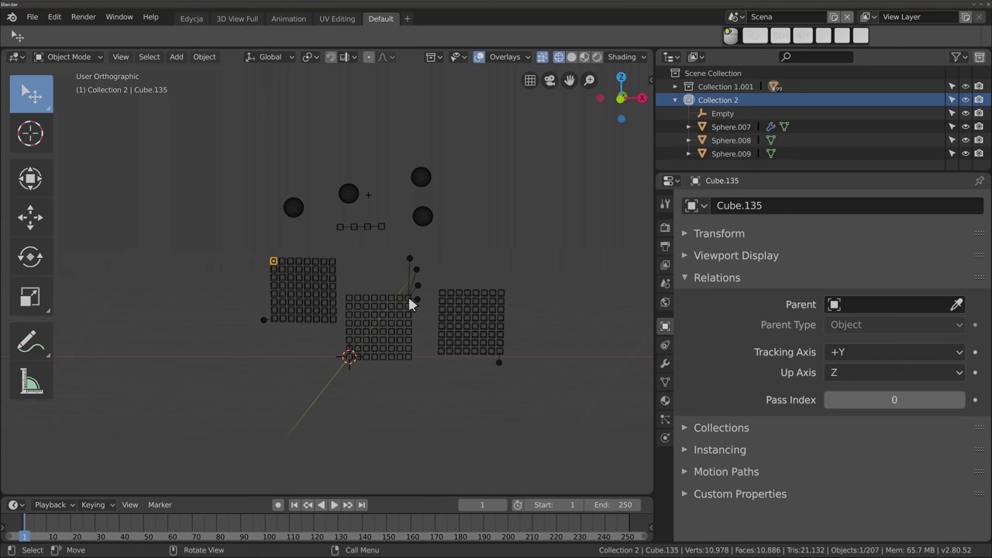
Step: Set Pass Index 2 on Cube.135, Cube.134 and Cube.133 in the top row
{"action": "left_click", "coordinate": [895, 399]}
{"action": "type", "text": "2"}
{"action": "key", "text": "Return"}
{"action": "left_click", "coordinate": [284, 262]}
{"action": "scroll", "coordinate": [284, 262], "scroll_direction": "up", "scroll_amount": 3}
{"action": "scroll", "coordinate": [283, 262], "scroll_direction": "up", "scroll_amount": 6}
{"action": "left_click", "coordinate": [894, 399]}
{"action": "type", "text": "2"}
{"action": "key", "text": "Return"}
{"action": "left_click", "coordinate": [322, 270]}
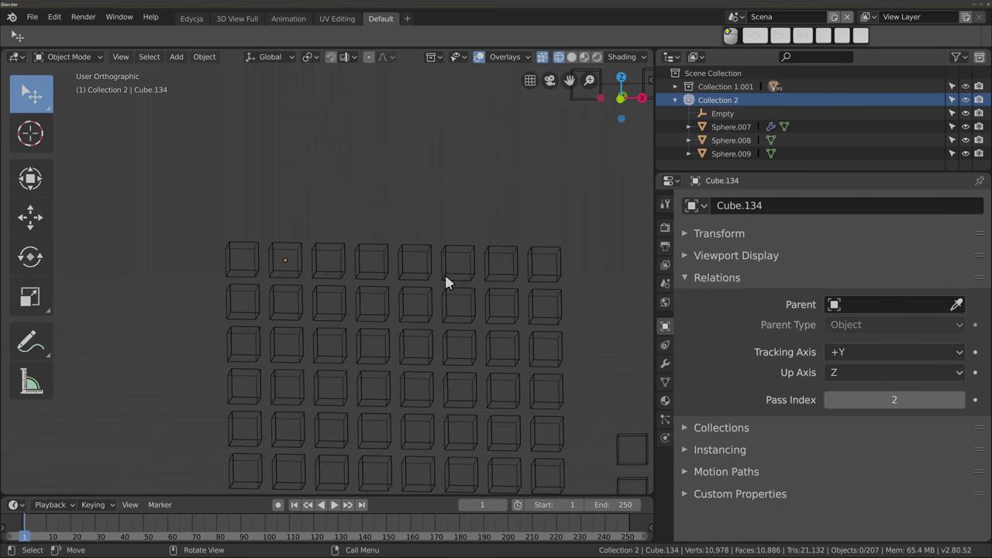
{"action": "left_click", "coordinate": [336, 252]}
{"action": "left_click", "coordinate": [884, 399]}
{"action": "type", "text": "2"}
{"action": "key", "text": "Return"}
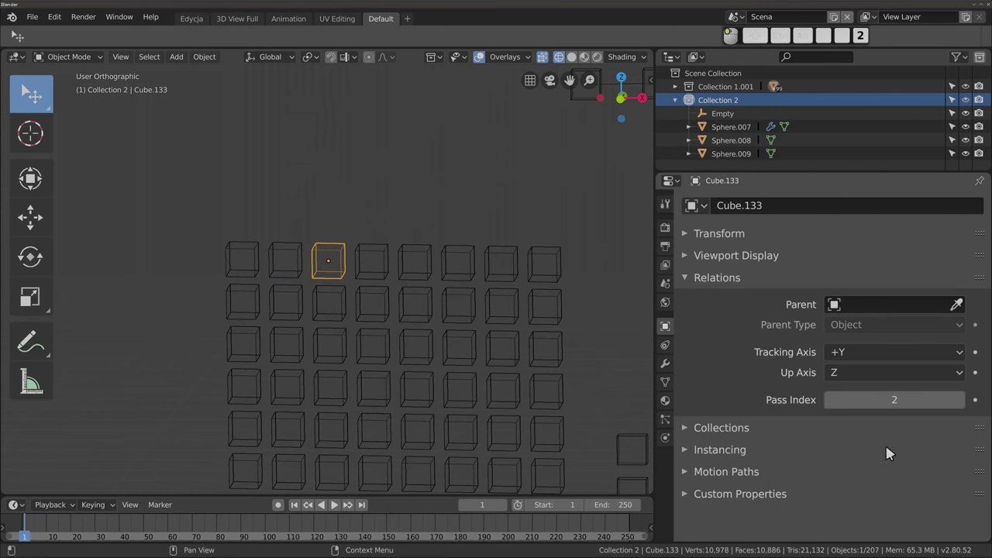
Step: Select the top-left cube and select grouped by Pass Index, orbiting to check the result
{"action": "left_click", "coordinate": [284, 252]}
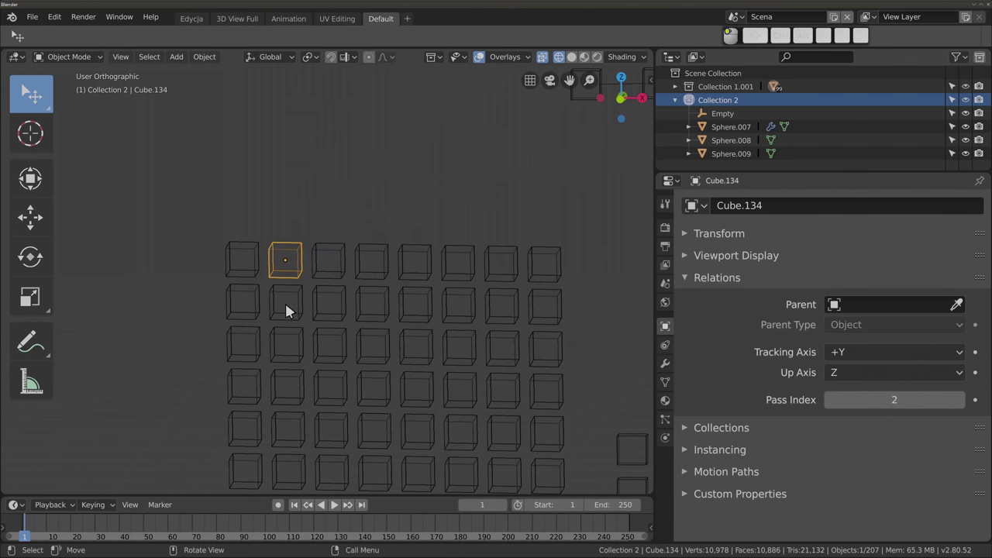
{"action": "left_click", "coordinate": [236, 254]}
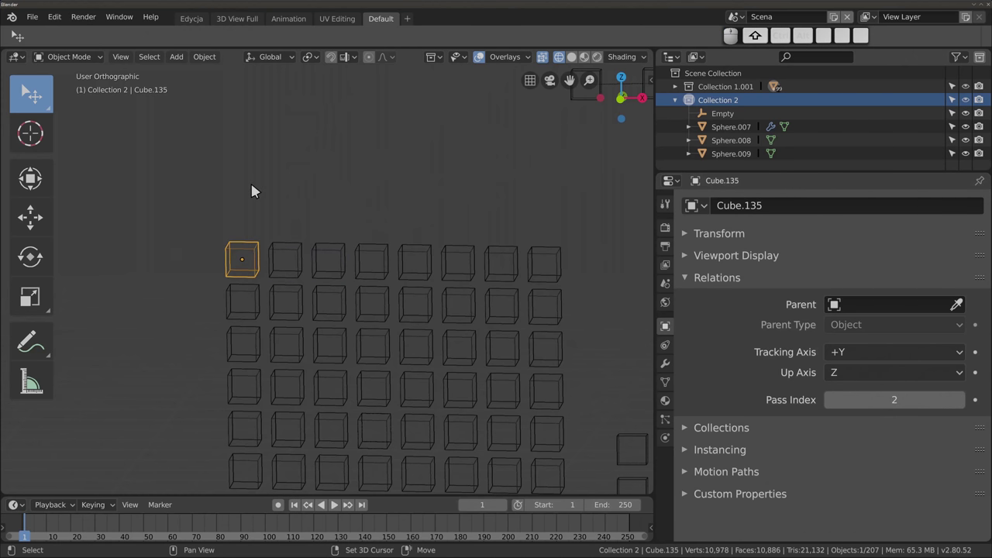
{"action": "key", "text": "shift+g"}
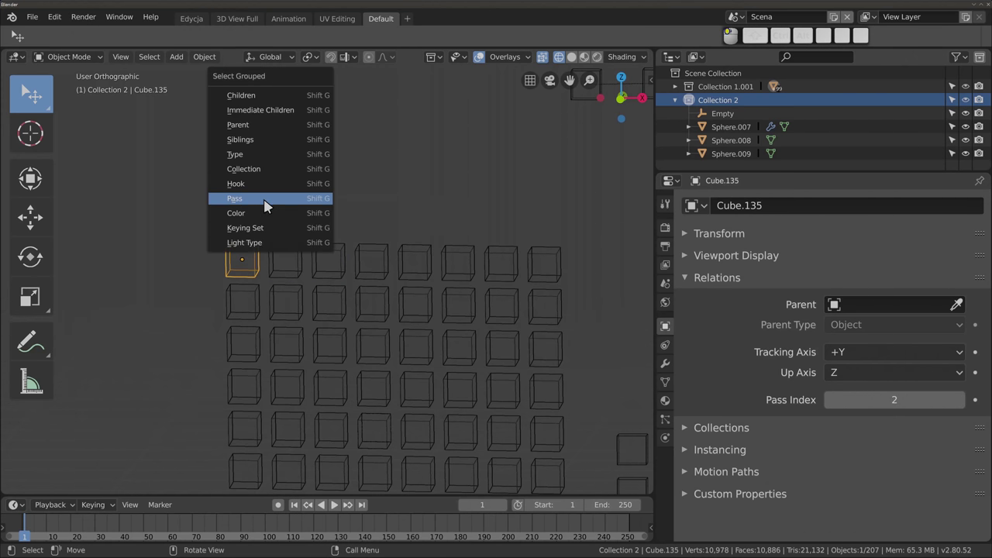
{"action": "left_click", "coordinate": [265, 201]}
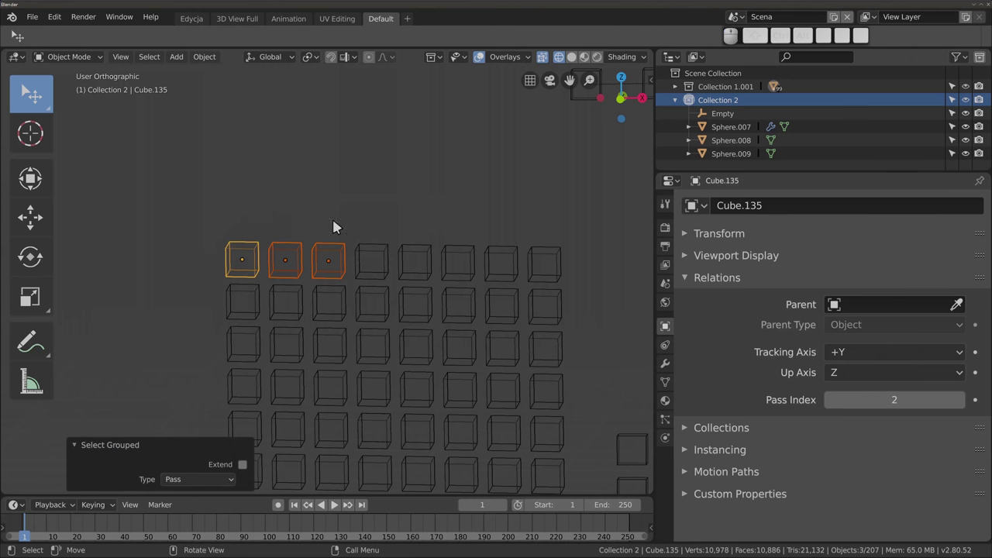
{"action": "scroll", "coordinate": [269, 218], "scroll_direction": "down", "scroll_amount": 3}
{"action": "scroll", "coordinate": [269, 218], "scroll_direction": "down", "scroll_amount": 2}
{"action": "scroll", "coordinate": [307, 302], "scroll_direction": "down", "scroll_amount": 1}
{"action": "scroll", "coordinate": [293, 231], "scroll_direction": "down", "scroll_amount": 1}
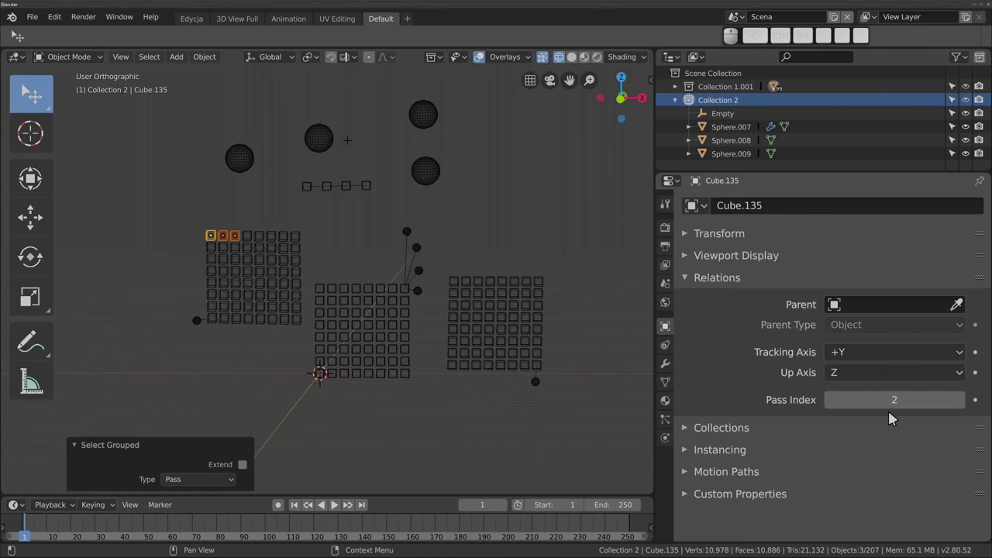
{"action": "middle_click_drag", "start_coordinate": [332, 260], "coordinate": [343, 277], "text": "shift"}
{"action": "middle_click_drag", "start_coordinate": [450, 355], "coordinate": [410, 310]}
{"action": "middle_click_drag", "start_coordinate": [237, 206], "coordinate": [242, 199]}
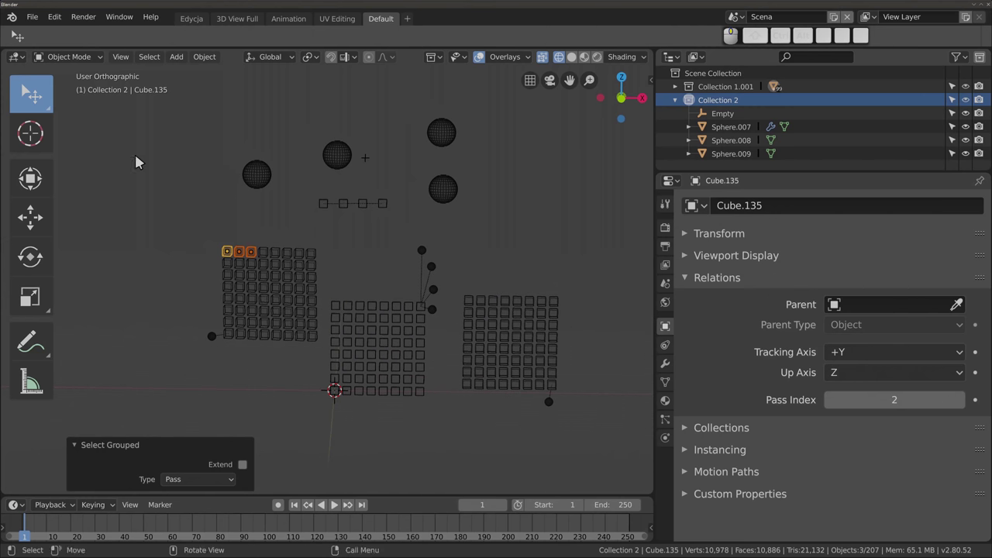
{"action": "key", "text": "shift+g"}
Step: Switch the viewport to Solid shading and orbit to show the floor grid
{"action": "key", "text": "z"}
{"action": "left_click", "coordinate": [380, 229]}
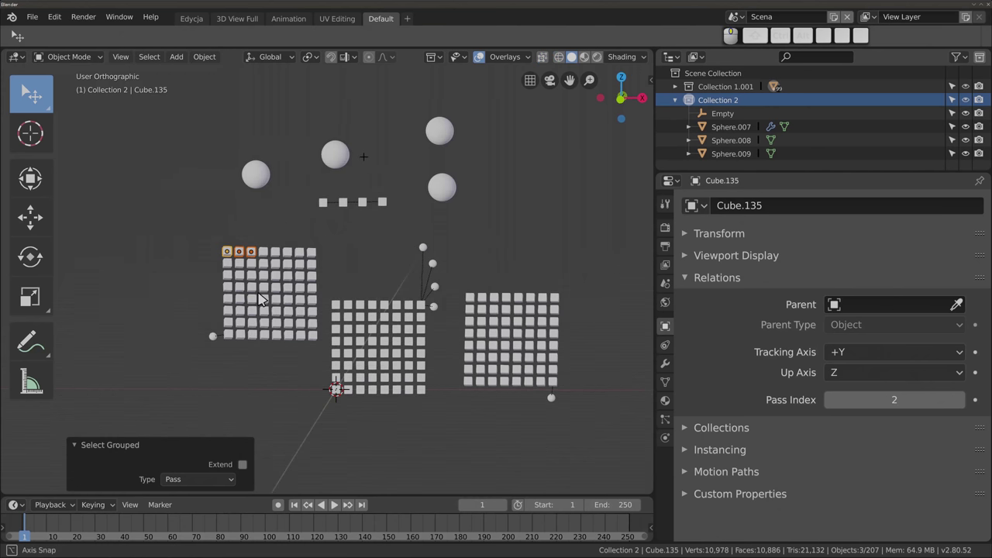
{"action": "middle_click_drag", "start_coordinate": [261, 299], "coordinate": [399, 293]}
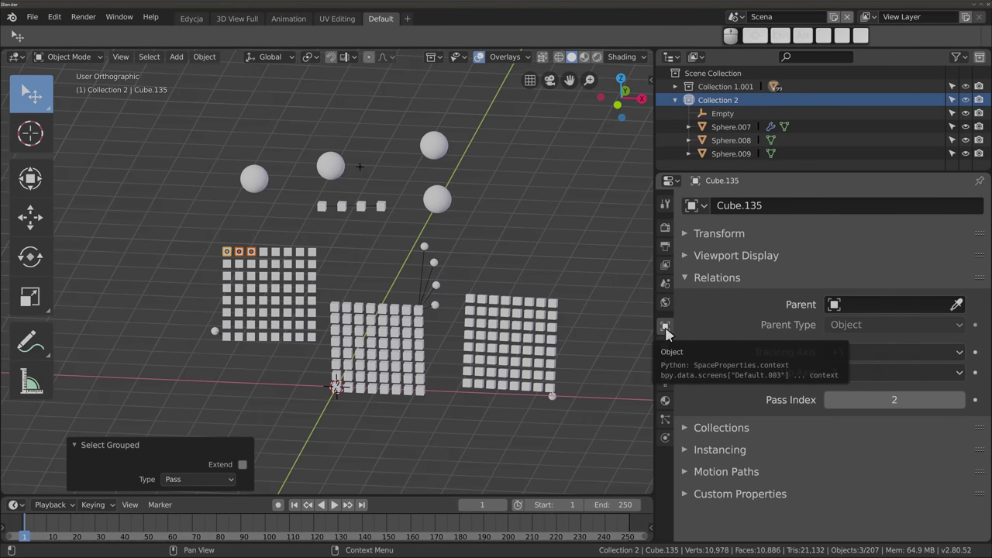
Step: Set the corner cube's Viewport Display colour to pure red
{"action": "left_click", "coordinate": [728, 255]}
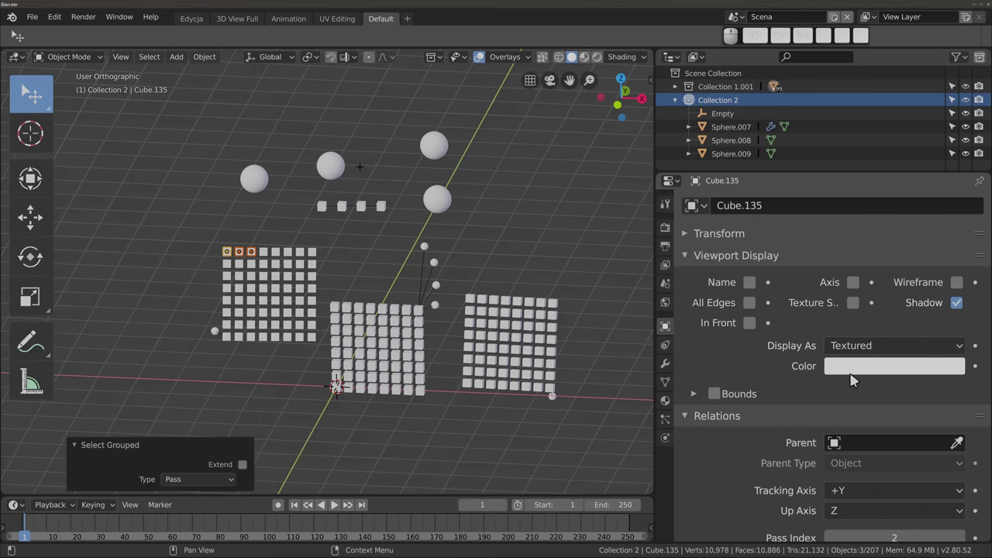
{"action": "left_click", "coordinate": [905, 377]}
{"action": "left_click_drag", "start_coordinate": [880, 215], "coordinate": [868, 236]}
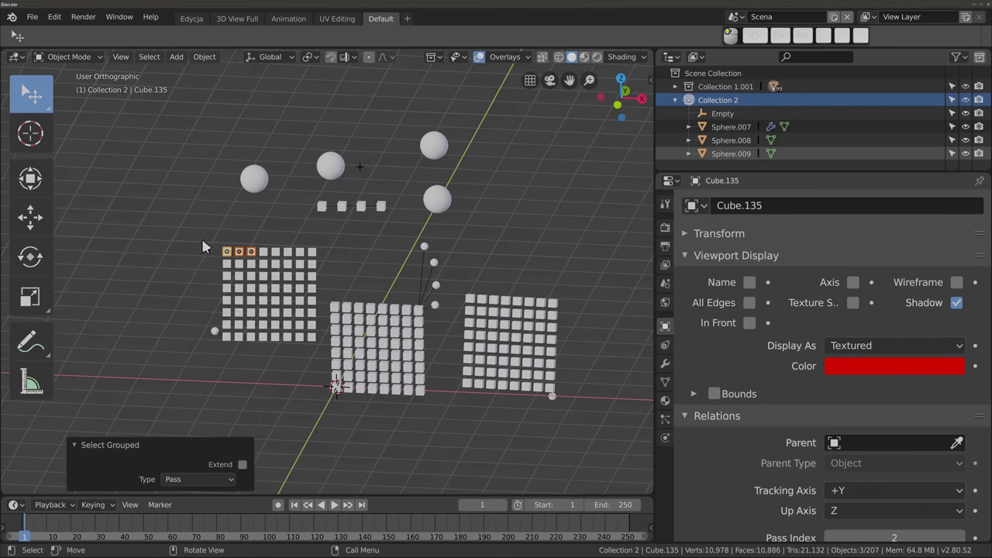
{"action": "scroll", "coordinate": [232, 252], "scroll_direction": "up", "scroll_amount": 6}
{"action": "mouse_move", "coordinate": [252, 256]}
{"action": "middle_mouse_down"}
{"action": "mouse_move", "coordinate": [267, 363]}
{"action": "mouse_move", "coordinate": [296, 224]}
{"action": "middle_mouse_up"}
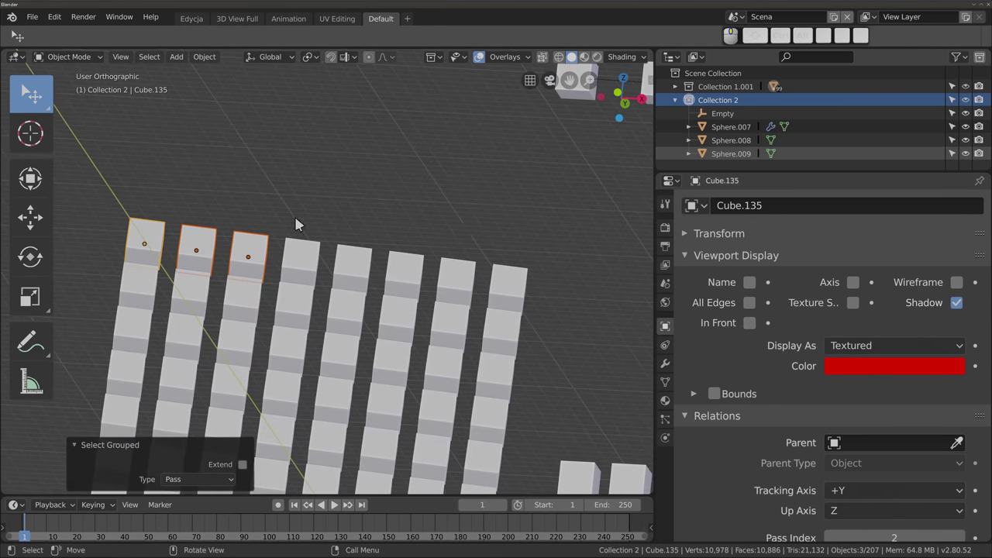
{"action": "mouse_move", "coordinate": [434, 208]}
{"action": "middle_mouse_down"}
{"action": "mouse_move", "coordinate": [324, 316]}
{"action": "mouse_move", "coordinate": [299, 266]}
{"action": "middle_mouse_up"}
Step: Return to solid shading and compare the top-left and second cubes' colours
{"action": "key", "text": "z"}
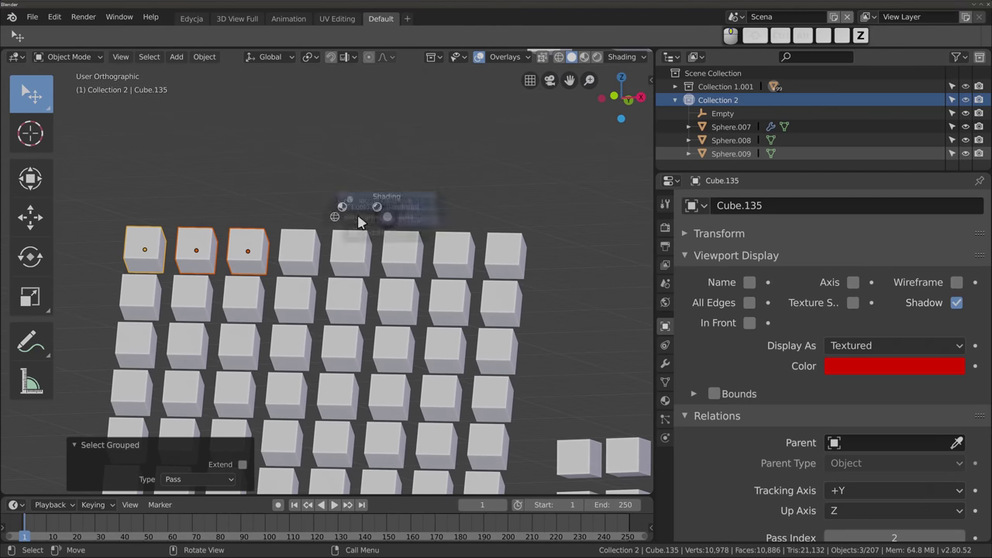
{"action": "key", "text": "alt+a"}
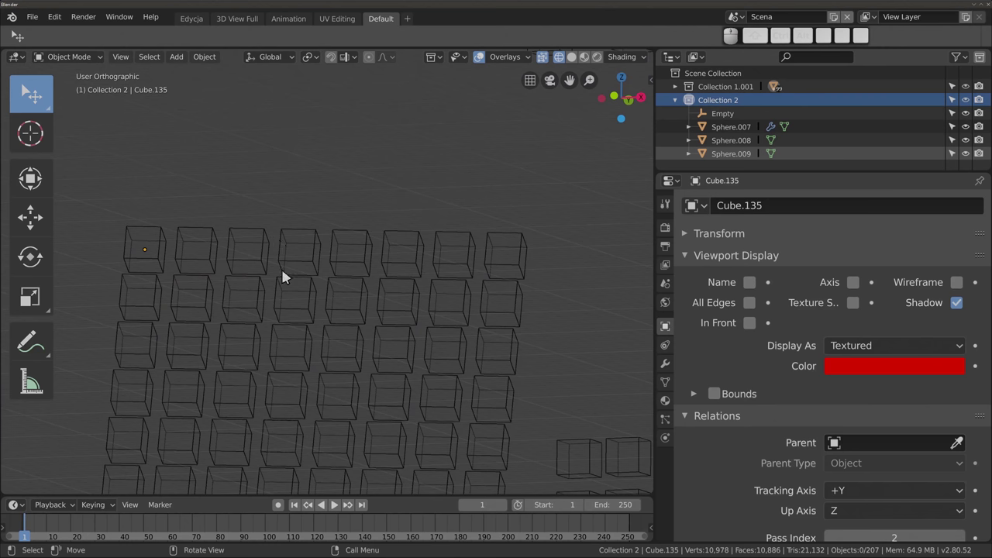
{"action": "middle_click_drag", "start_coordinate": [340, 247], "coordinate": [369, 211], "text": "shift"}
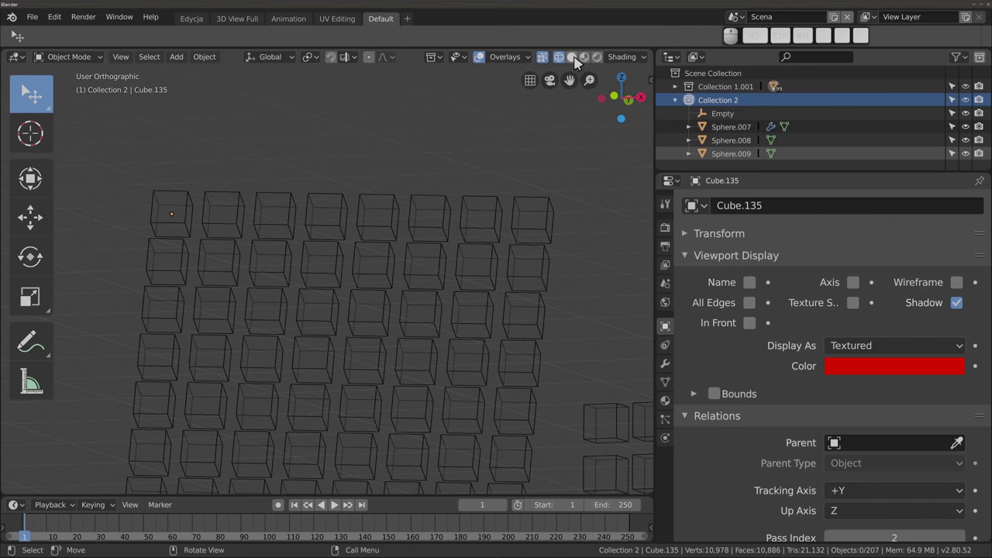
{"action": "left_click", "coordinate": [572, 57]}
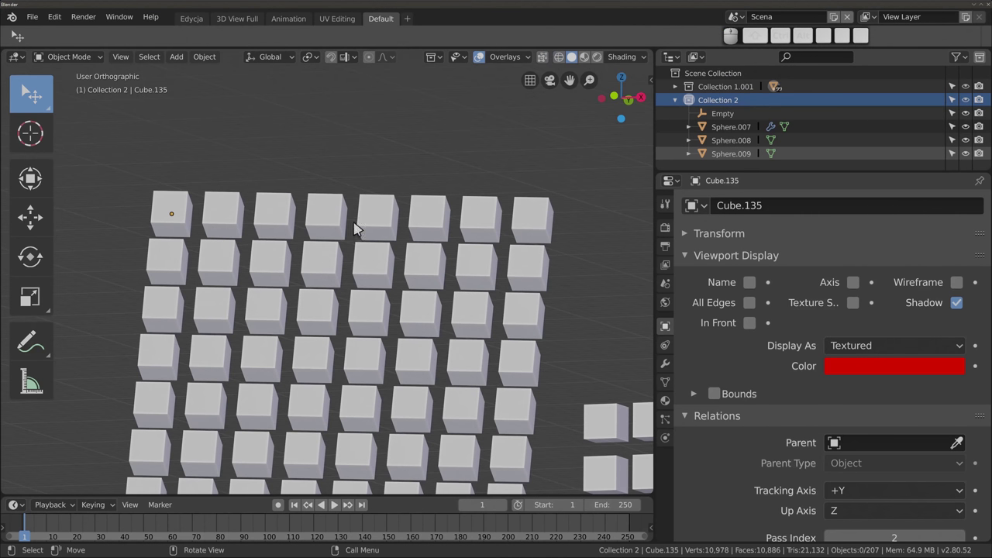
{"action": "left_click", "coordinate": [222, 222]}
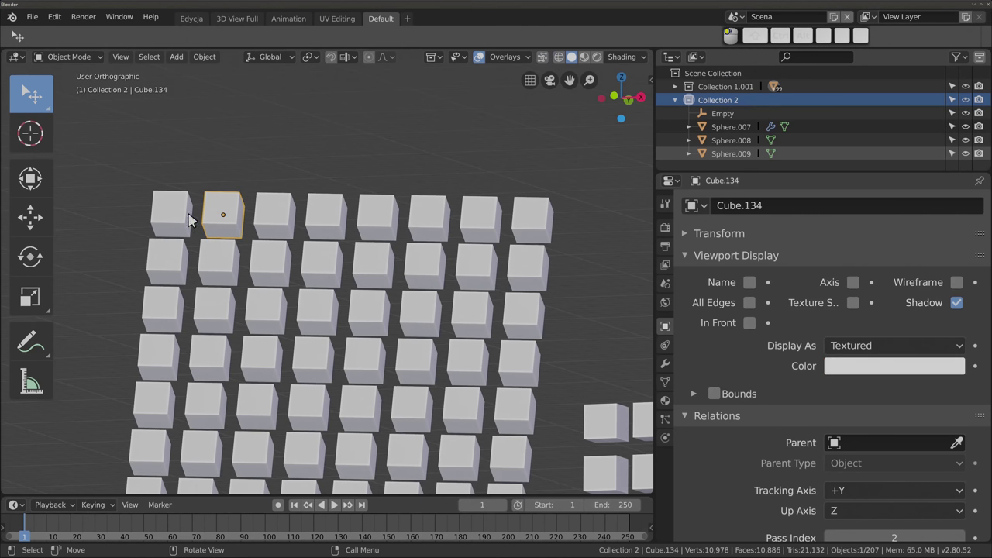
{"action": "left_click", "coordinate": [178, 213]}
{"action": "left_click", "coordinate": [222, 215]}
{"action": "left_click", "coordinate": [178, 217]}
{"action": "middle_click_drag", "start_coordinate": [117, 230], "coordinate": [113, 233]}
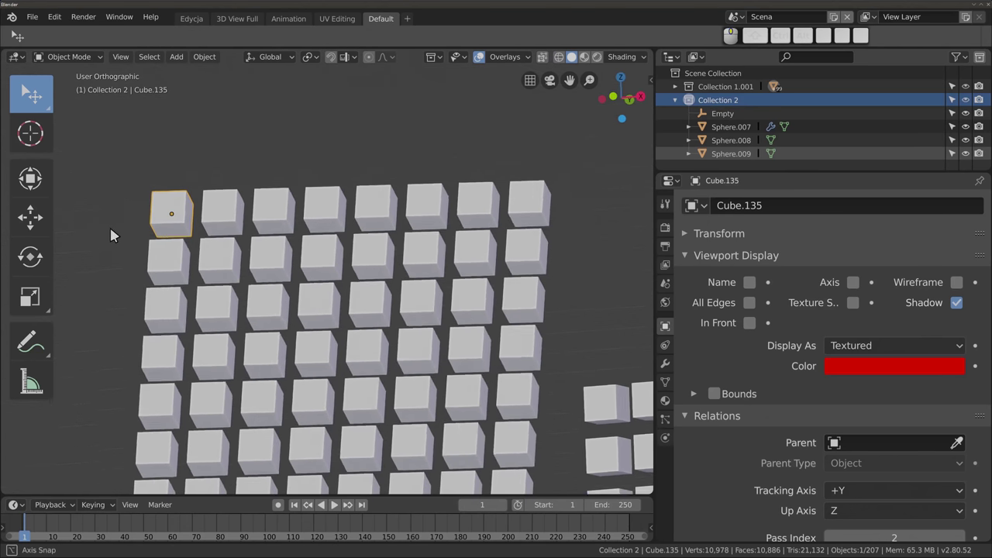
Step: Set Viewport Shading Color to Object and reselect the red corner cube Cube.135
{"action": "left_click", "coordinate": [625, 58]}
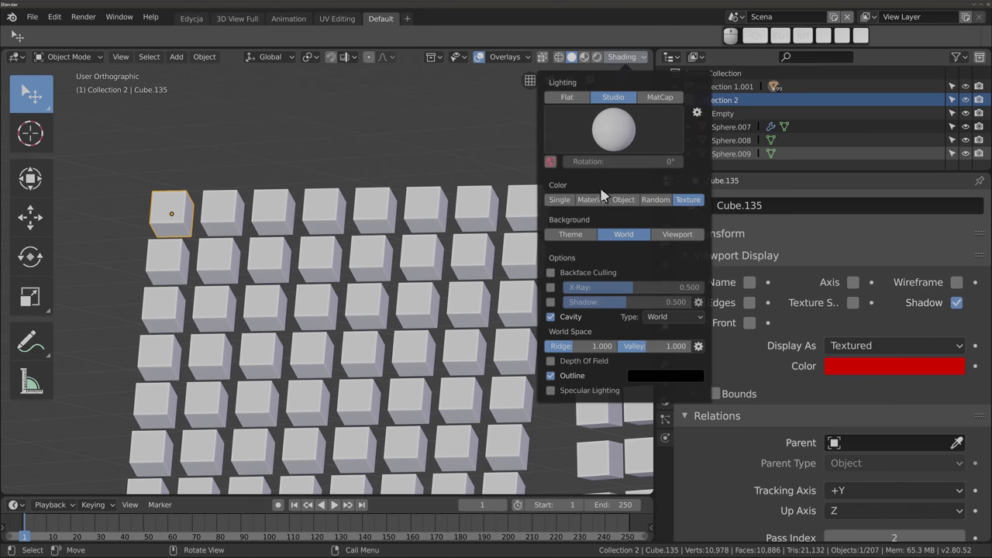
{"action": "left_click", "coordinate": [621, 201]}
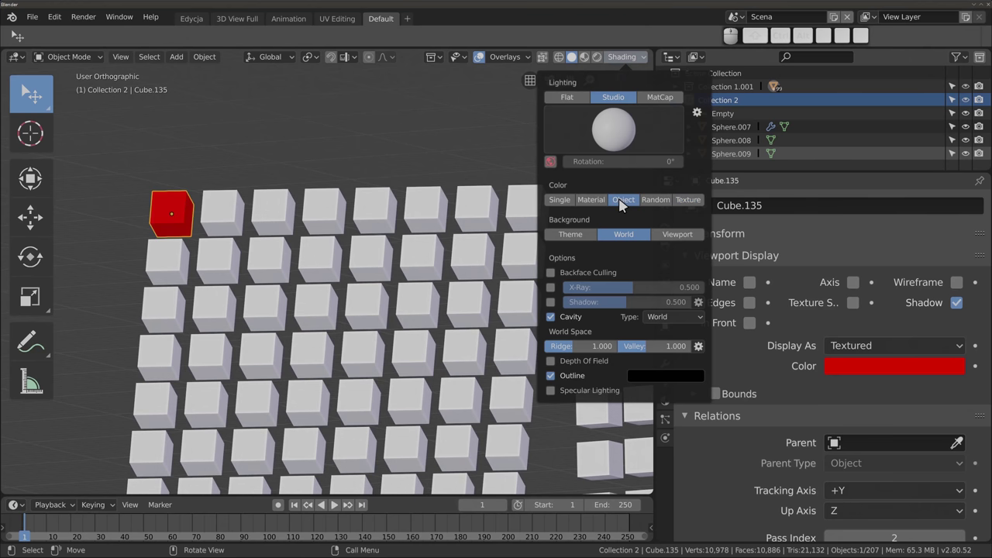
{"action": "left_click", "coordinate": [228, 211]}
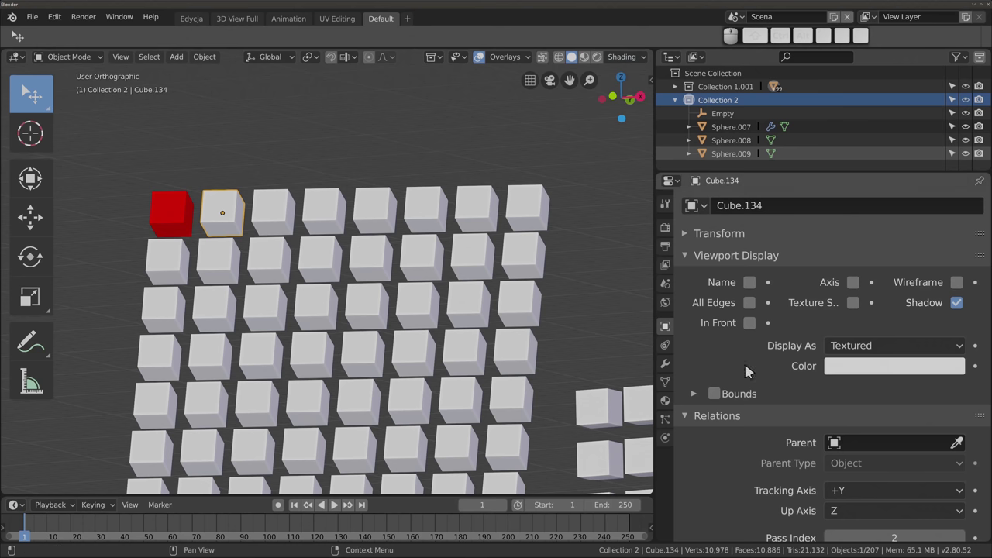
{"action": "left_click", "coordinate": [159, 199]}
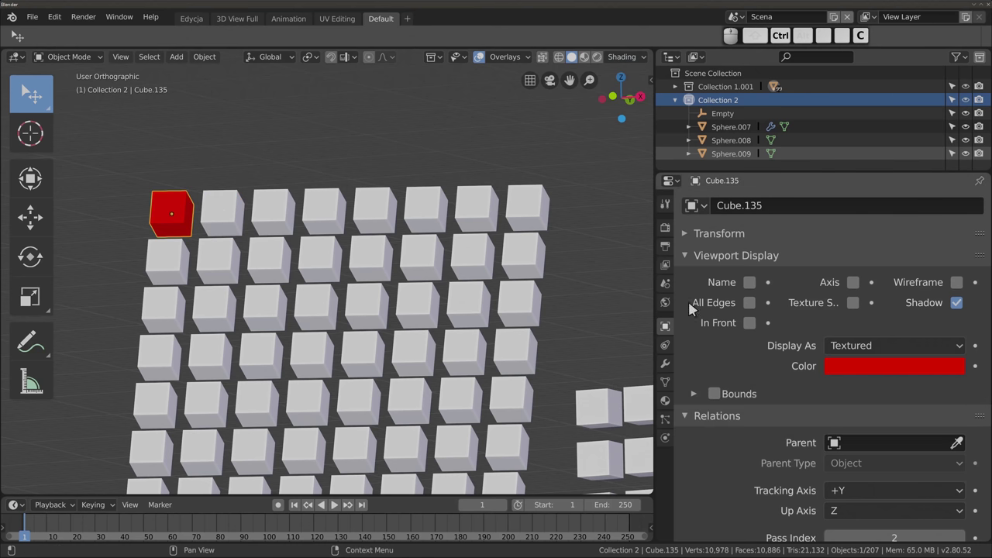
Step: Paste the red display colour onto the third, fourth and fifth top-row cubes
{"action": "left_click", "coordinate": [273, 208]}
{"action": "left_click", "coordinate": [324, 209], "text": "shift"}
{"action": "left_click", "coordinate": [374, 209], "text": "shift"}
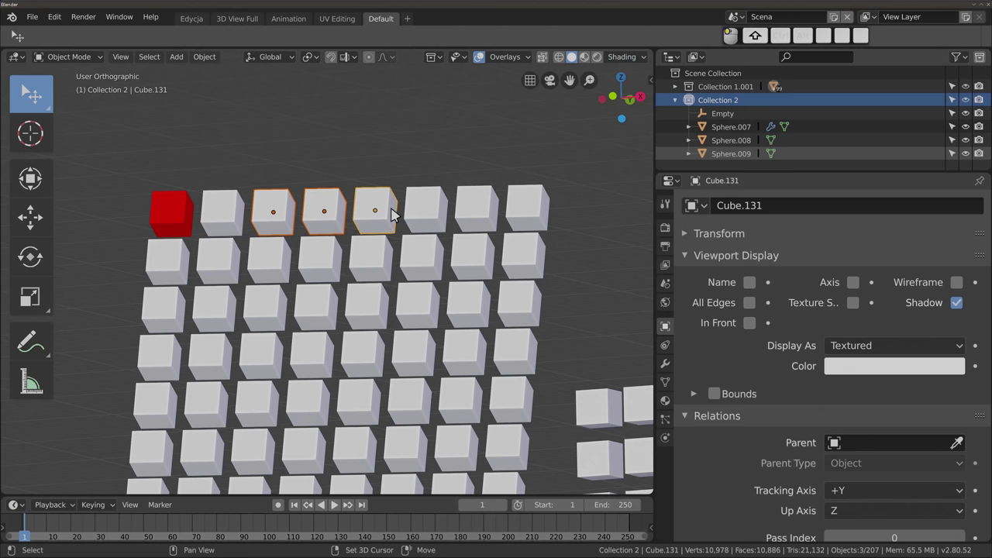
{"action": "key", "text": "ctrl+v"}
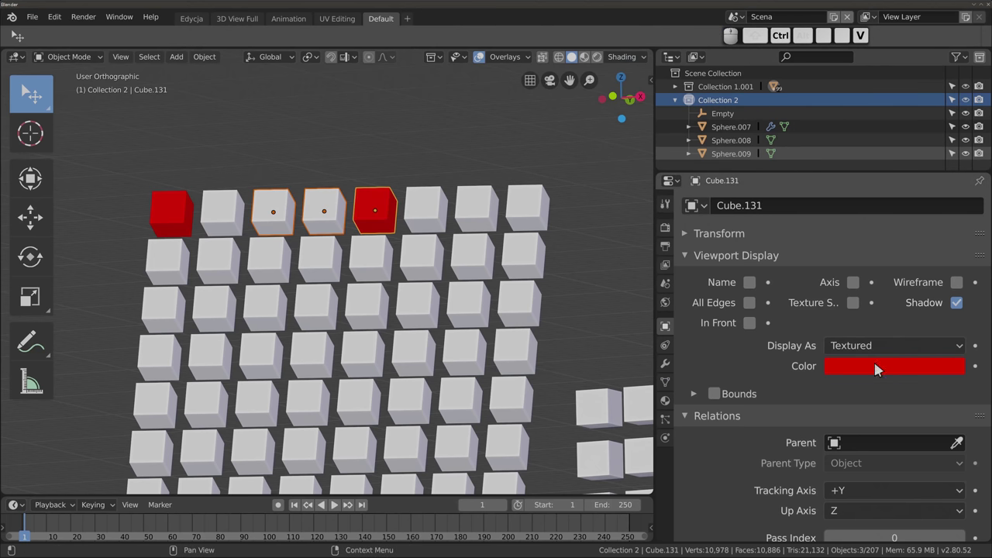
{"action": "left_click", "coordinate": [324, 202]}
{"action": "key", "text": "ctrl+v"}
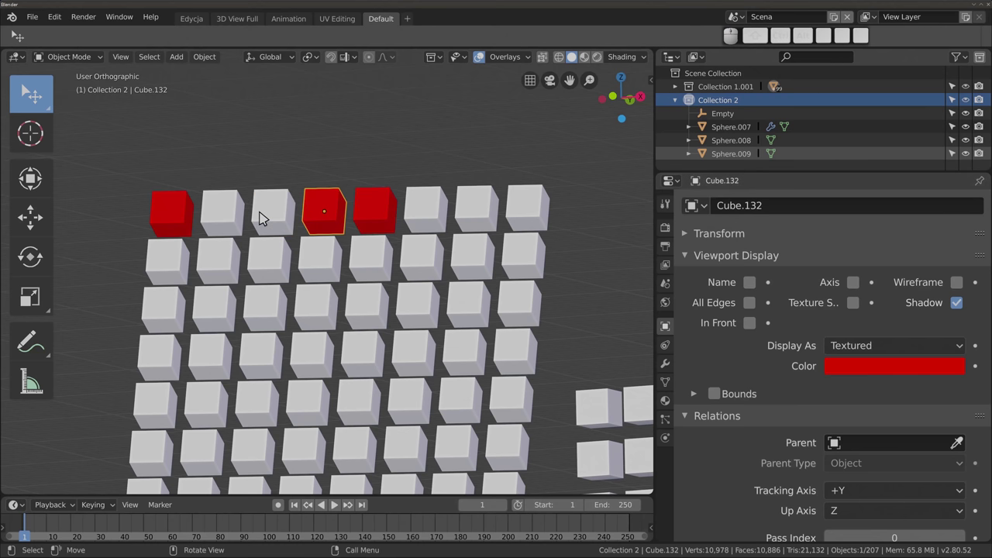
{"action": "left_click", "coordinate": [264, 217]}
{"action": "key", "text": "ctrl+v"}
{"action": "key", "text": "alt+a"}
{"action": "left_click", "coordinate": [378, 208]}
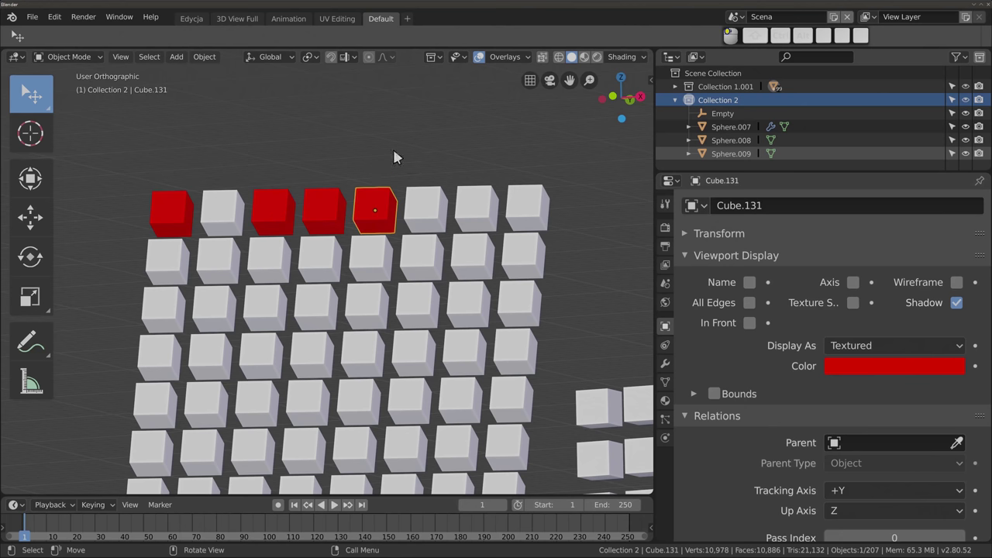
{"action": "mouse_move", "coordinate": [327, 122]}
{"action": "middle_mouse_down"}
{"action": "mouse_move", "coordinate": [339, 217]}
{"action": "mouse_move", "coordinate": [334, 208]}
{"action": "middle_mouse_up"}
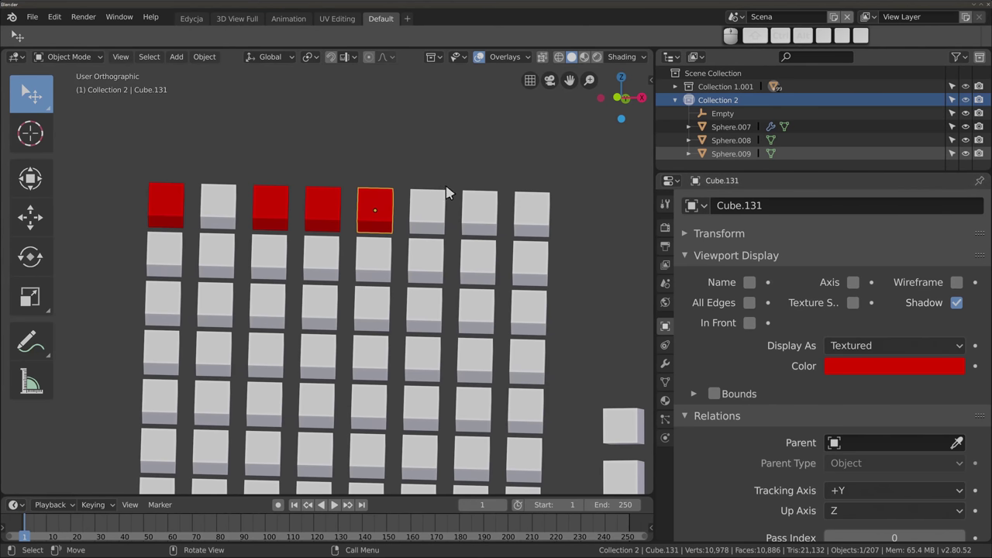
Step: Select grouped by Color to pick the four red cubes, check in wireframe, then zoom out
{"action": "key", "text": "shift+g"}
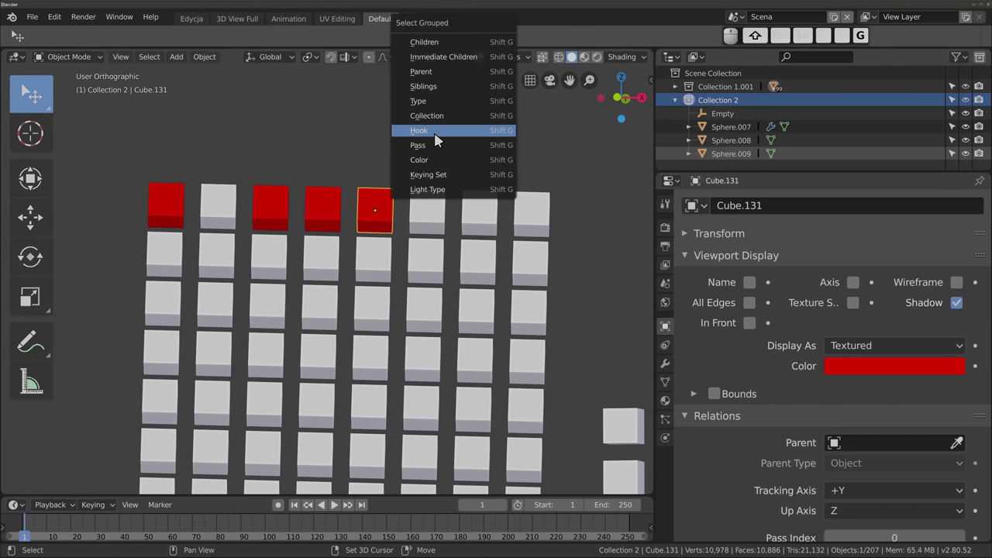
{"action": "left_click", "coordinate": [442, 162]}
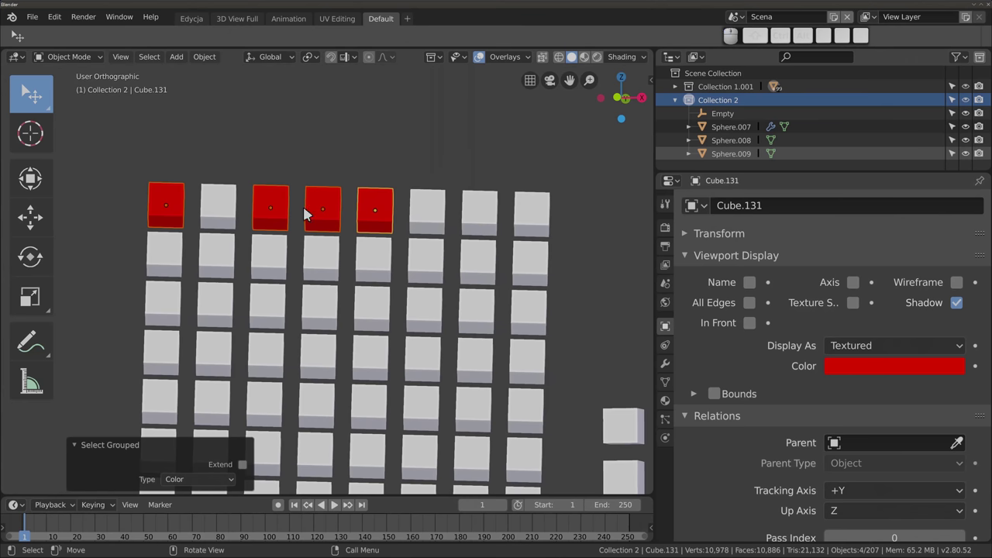
{"action": "key", "text": "z"}
{"action": "left_click", "coordinate": [315, 245]}
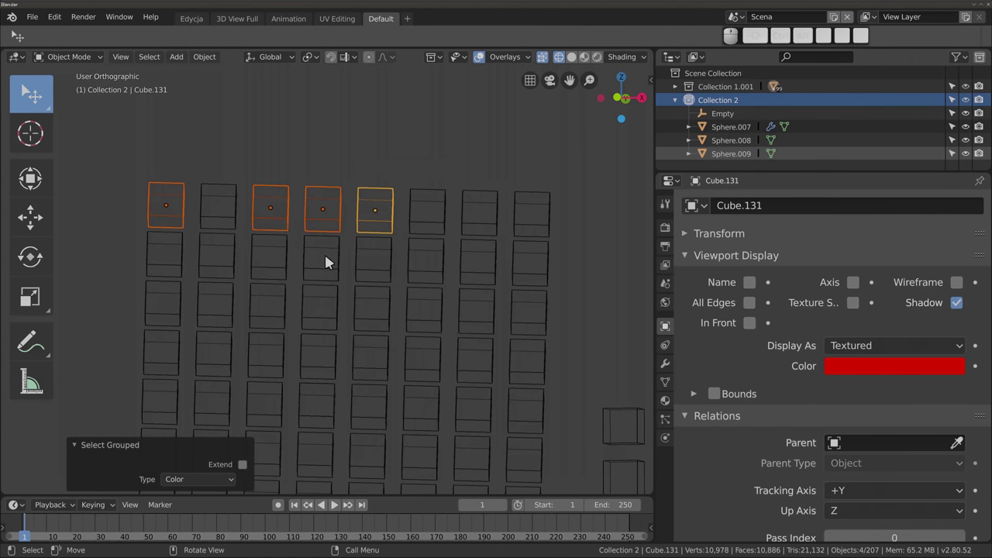
{"action": "key", "text": "z"}
{"action": "left_click", "coordinate": [319, 186]}
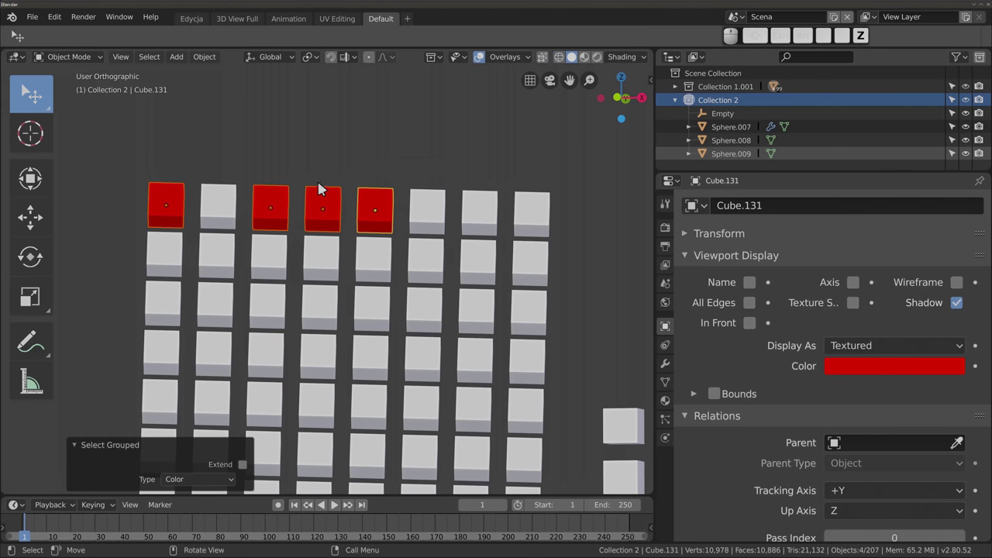
{"action": "key", "text": "shift"}
{"action": "scroll", "coordinate": [333, 193], "scroll_direction": "down", "scroll_amount": 4}
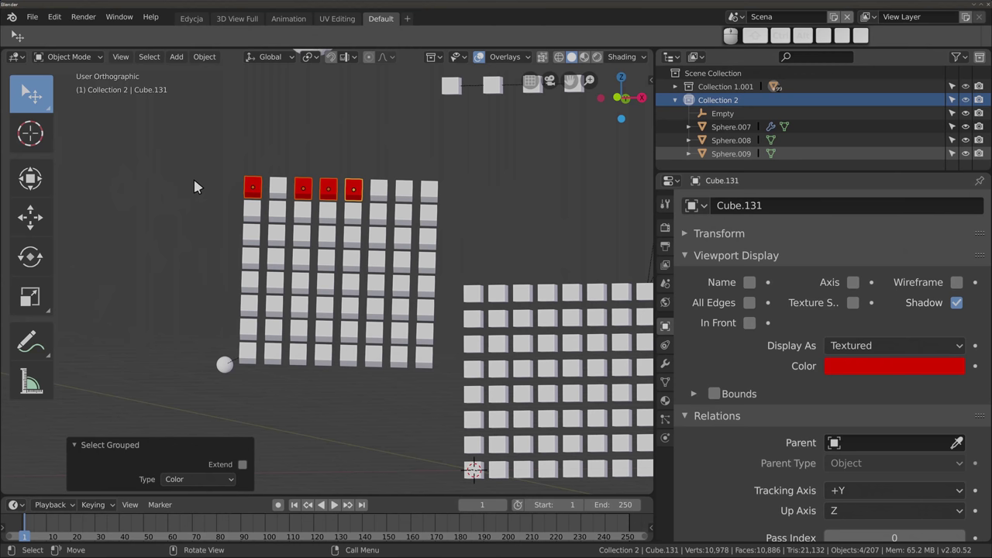
Step: Pan to reveal the spheres and deselect all objects, glancing at the Add and Select Grouped menus
{"action": "key", "text": "shift+g"}
{"action": "middle_click_drag", "start_coordinate": [402, 312], "coordinate": [338, 296], "text": "shift"}
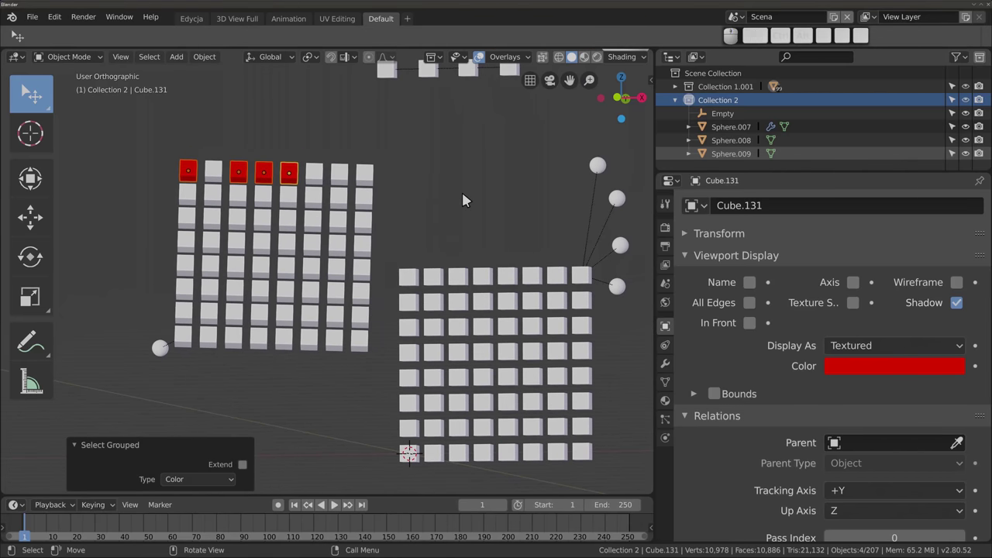
{"action": "key", "text": "shift+a"}
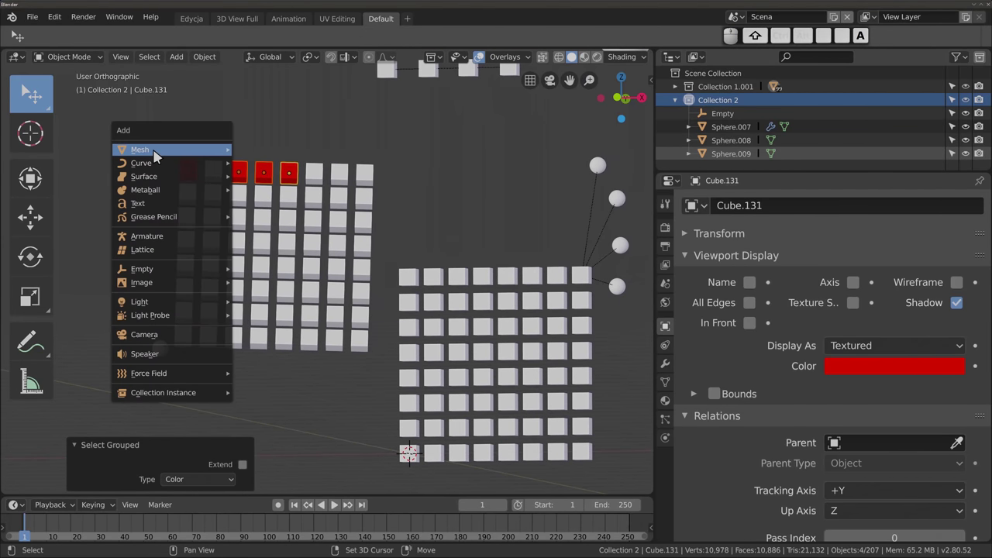
{"action": "key", "text": "Escape"}
{"action": "key", "text": "shift+g"}
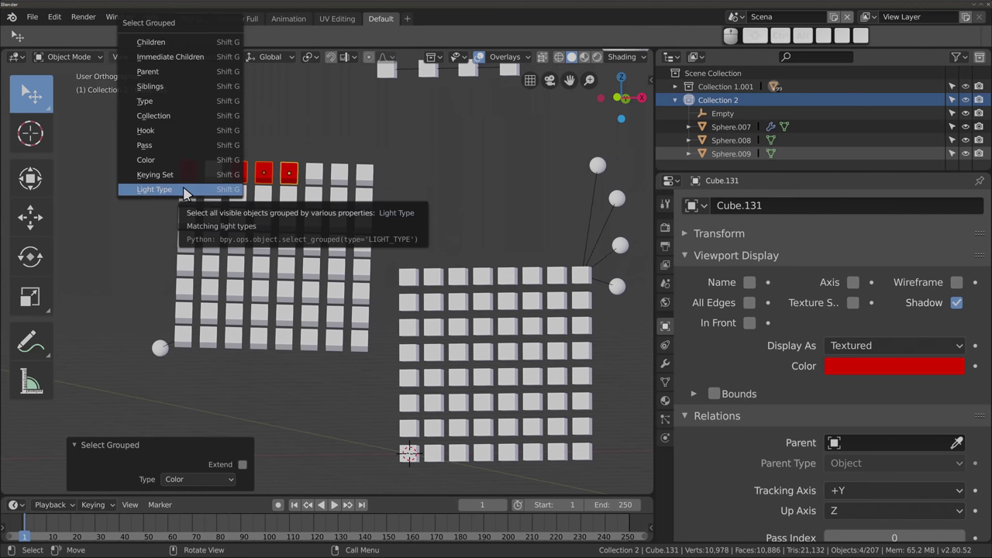
{"action": "left_click", "coordinate": [416, 177]}
Step: Add a point light above the right grid and duplicate it into a row of five
{"action": "key", "text": "shift+a"}
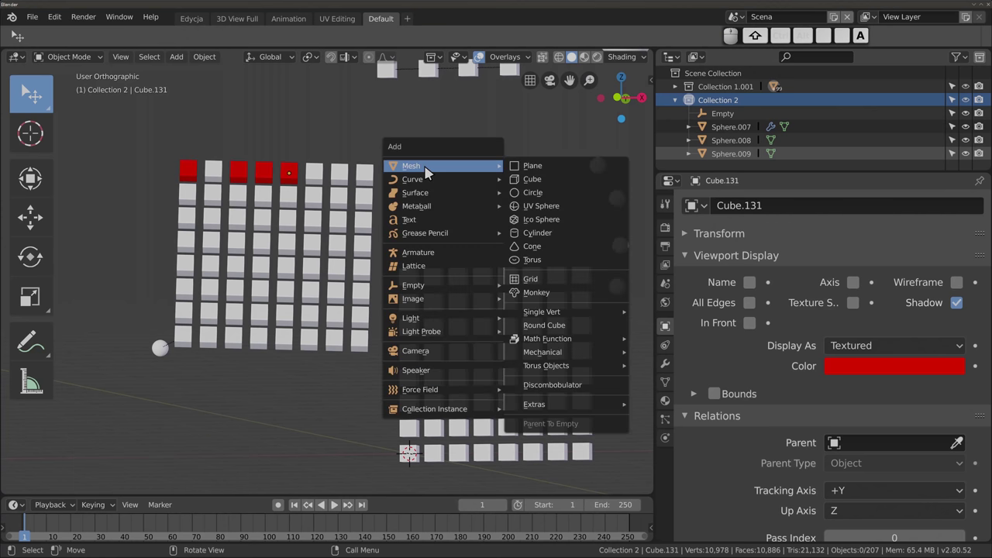
{"action": "left_click", "coordinate": [543, 319]}
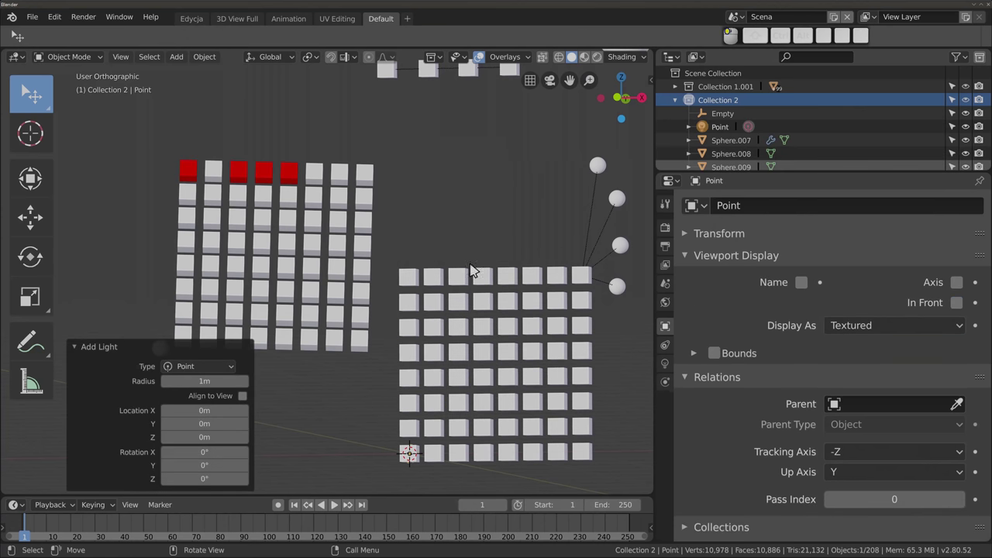
{"action": "key", "text": "g"}
{"action": "left_click", "coordinate": [412, 180]}
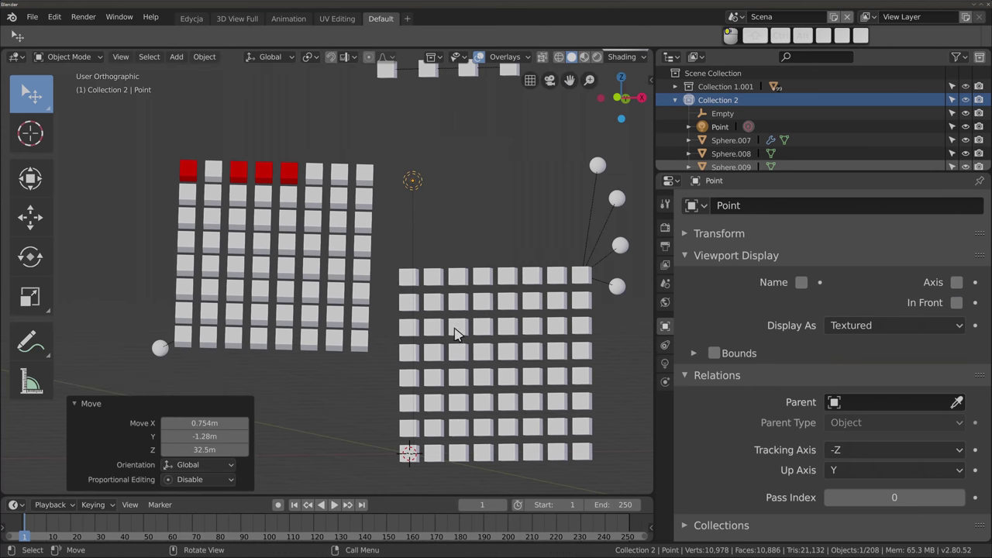
{"action": "key", "text": "shift+d"}
{"action": "left_click", "coordinate": [491, 210]}
{"action": "key", "text": "shift+d"}
{"action": "left_click", "coordinate": [515, 222]}
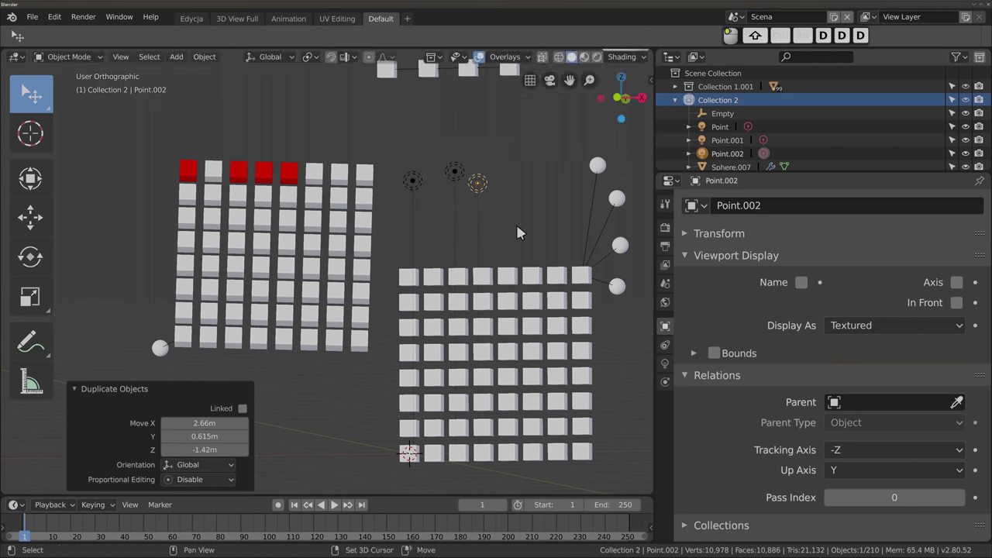
{"action": "key", "text": "shift+d"}
{"action": "left_click", "coordinate": [533, 181]}
{"action": "key", "text": "shift+d"}
{"action": "left_click", "coordinate": [561, 210]}
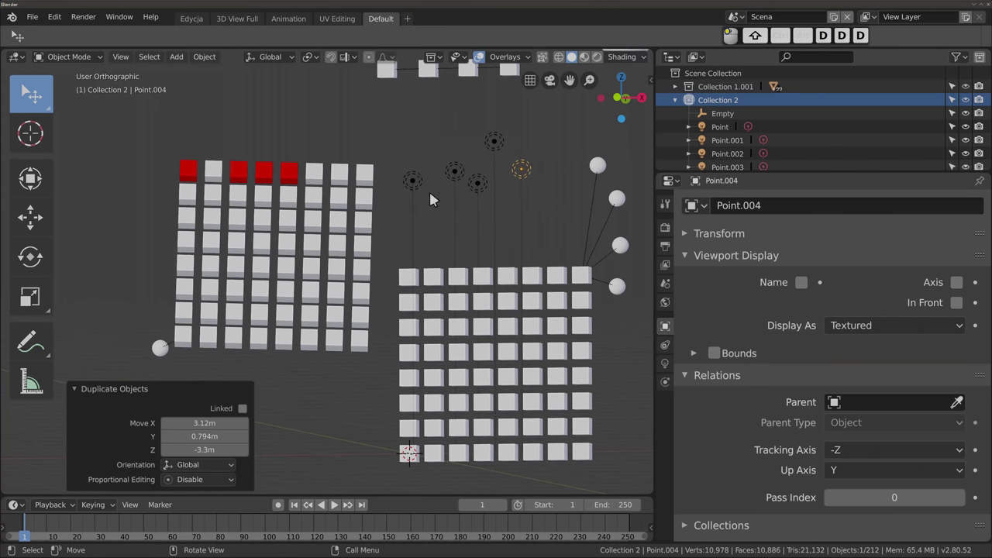
Step: Add three spot lights around the left grid, then select the first point light
{"action": "key", "text": "shift+a"}
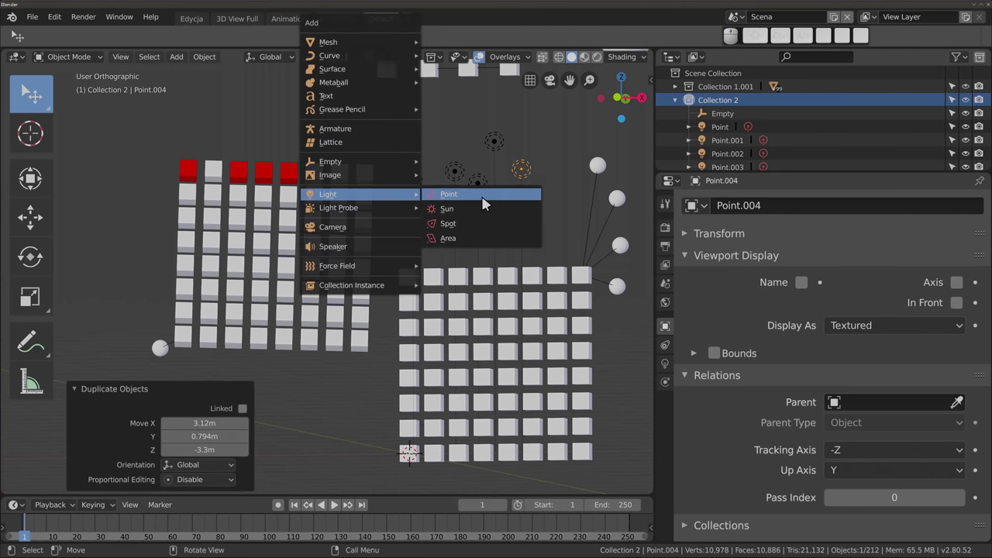
{"action": "left_click", "coordinate": [450, 224]}
{"action": "key", "text": "g"}
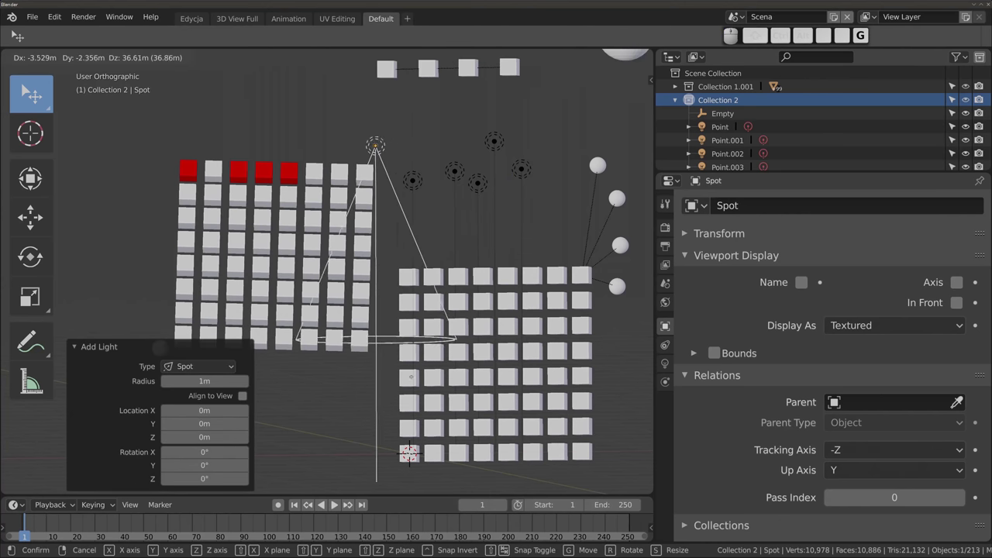
{"action": "left_click", "coordinate": [409, 380]}
{"action": "key", "text": "shift+d"}
{"action": "left_click", "coordinate": [353, 314]}
{"action": "key", "text": "shift+d"}
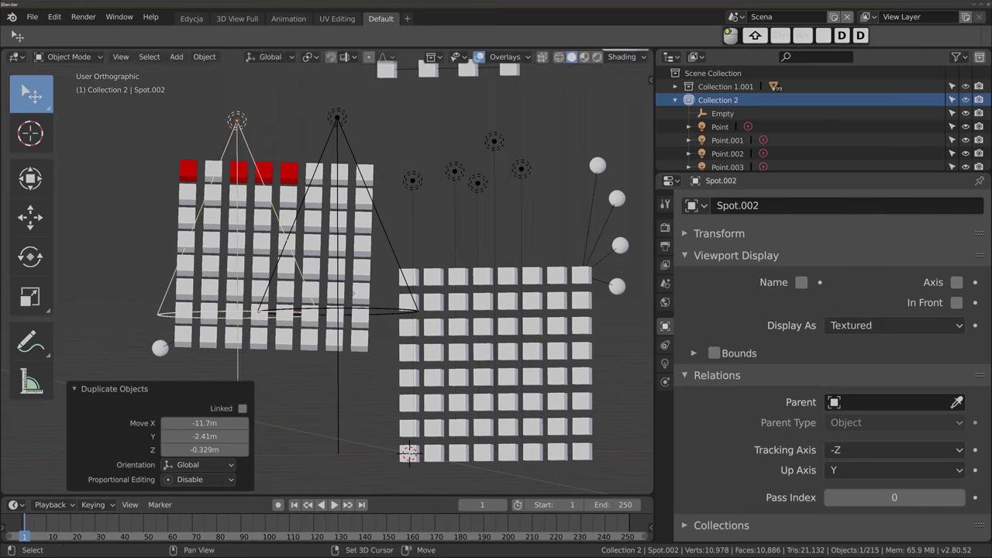
{"action": "left_click", "coordinate": [237, 330]}
{"action": "left_click", "coordinate": [414, 181]}
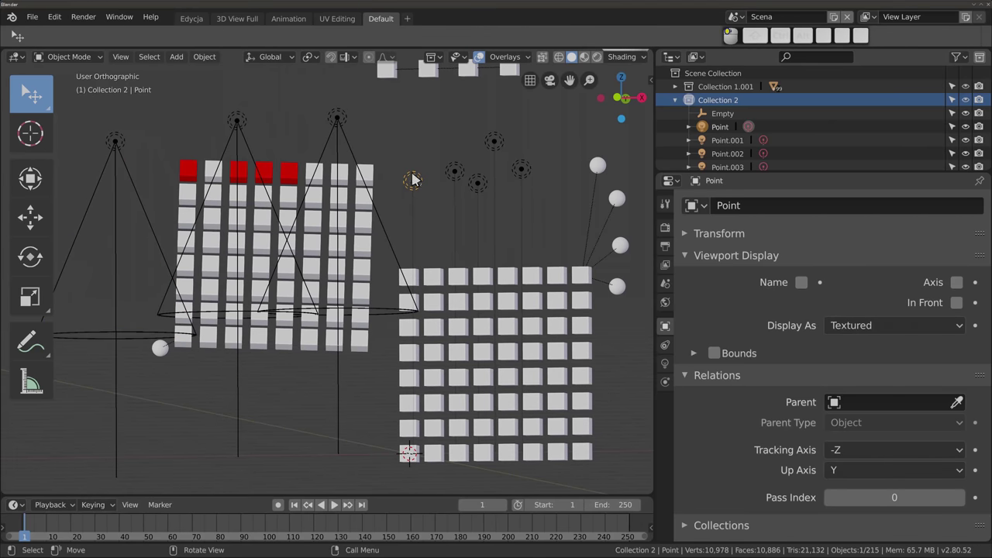
{"action": "key", "text": "shift+g"}
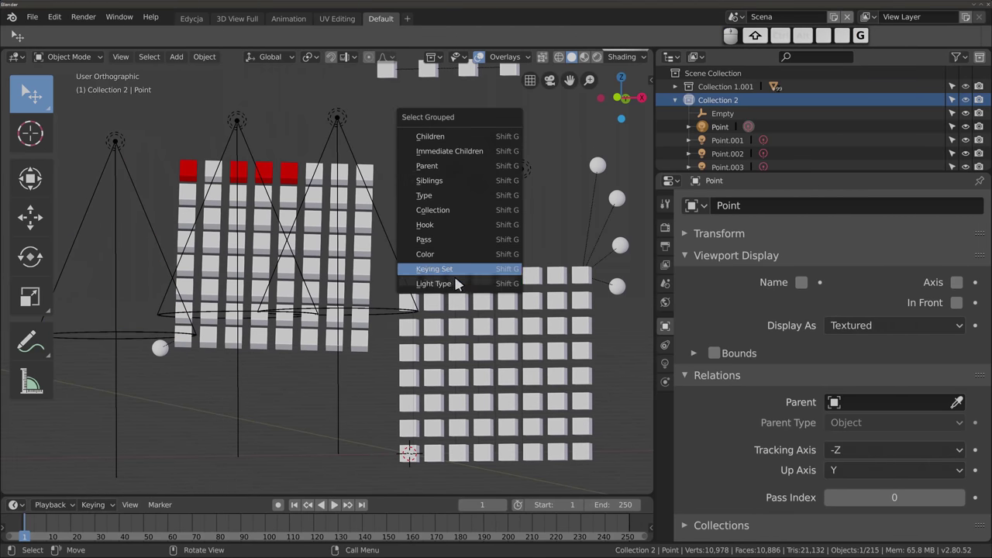
{"action": "left_click", "coordinate": [460, 287]}
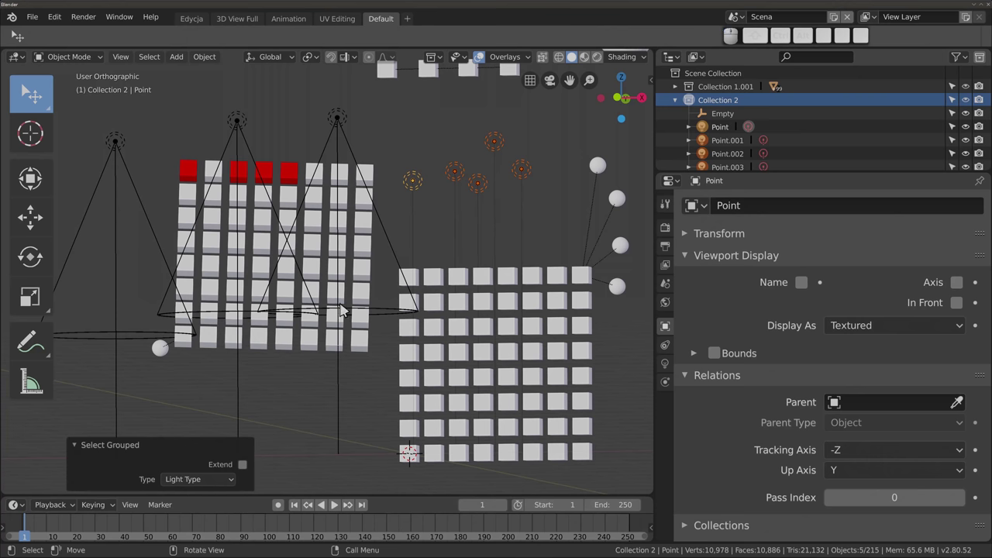
{"action": "scroll", "coordinate": [342, 310], "scroll_direction": "down", "scroll_amount": 5}
{"action": "mouse_move", "coordinate": [402, 302]}
{"action": "middle_mouse_down"}
{"action": "mouse_move", "coordinate": [394, 345]}
{"action": "mouse_move", "coordinate": [356, 341]}
{"action": "middle_mouse_up"}
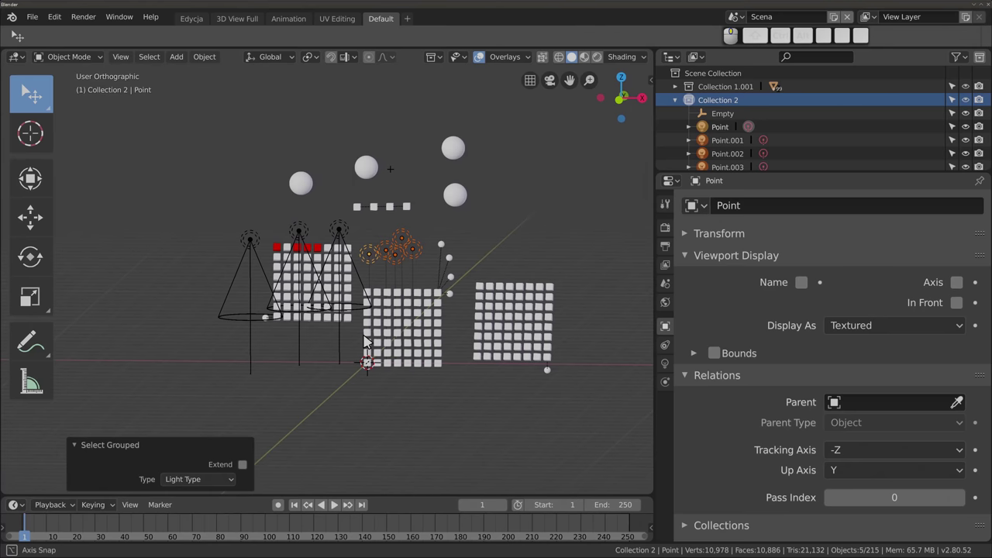
{"action": "middle_click_drag", "start_coordinate": [356, 341], "coordinate": [417, 184]}
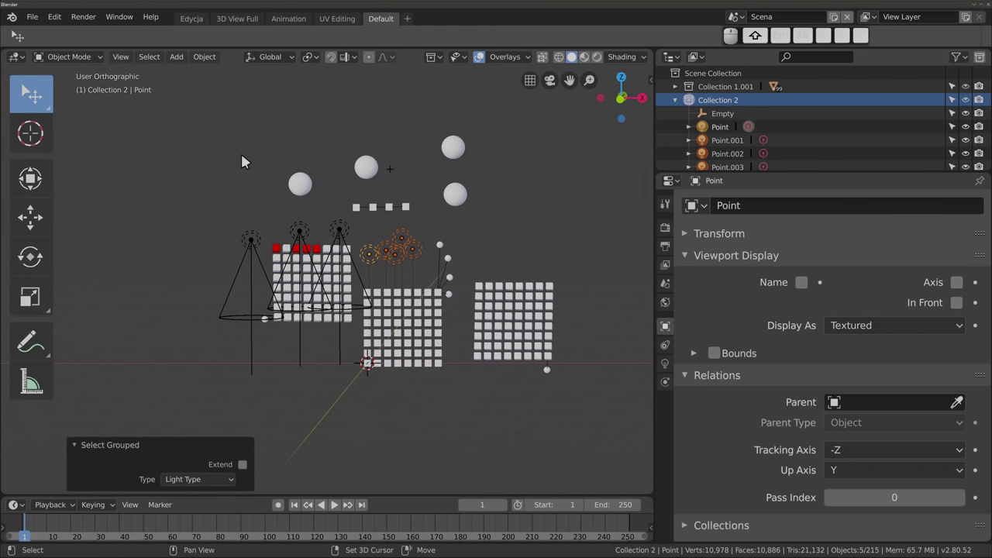
{"action": "key", "text": "shift+g"}
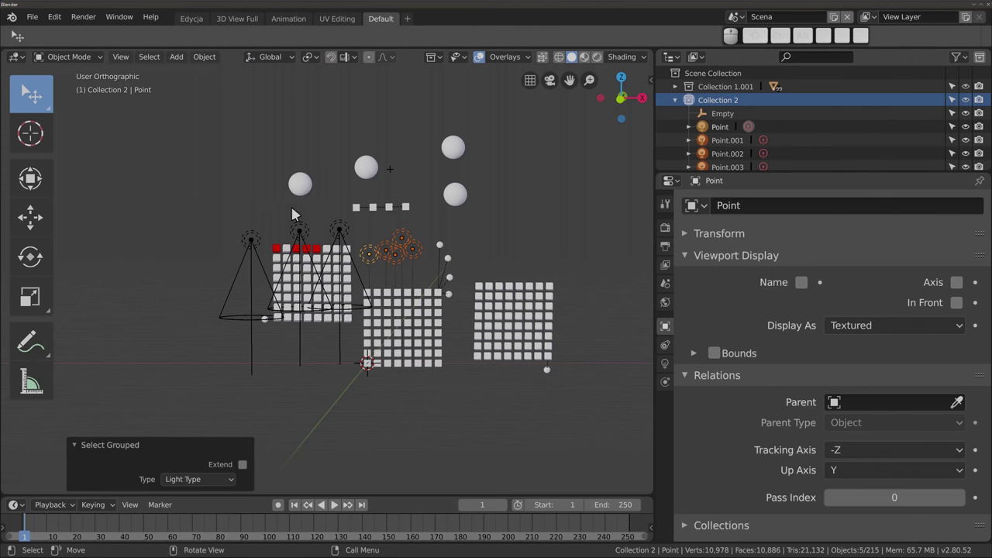
{"action": "middle_click_drag", "start_coordinate": [287, 208], "coordinate": [294, 225], "text": "shift"}
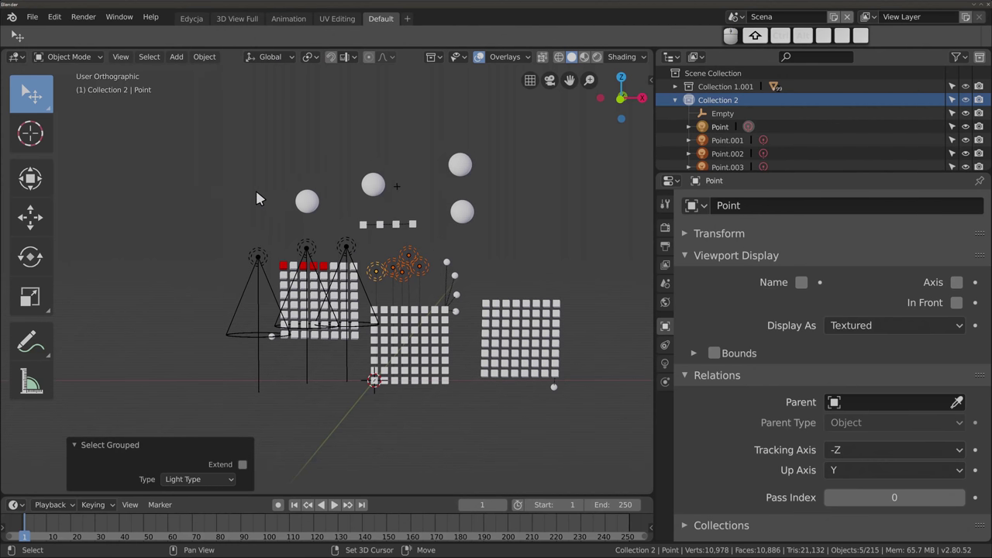
{"action": "left_click", "coordinate": [152, 59]}
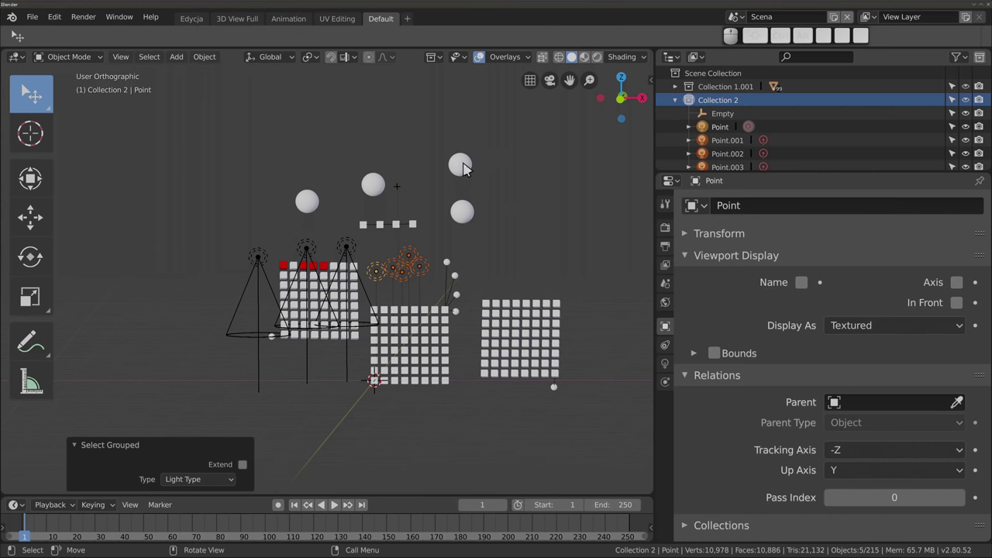
Step: Create a new Collection 3 in the Outliner and make it active
{"action": "left_click", "coordinate": [675, 100]}
{"action": "right_click", "coordinate": [727, 117]}
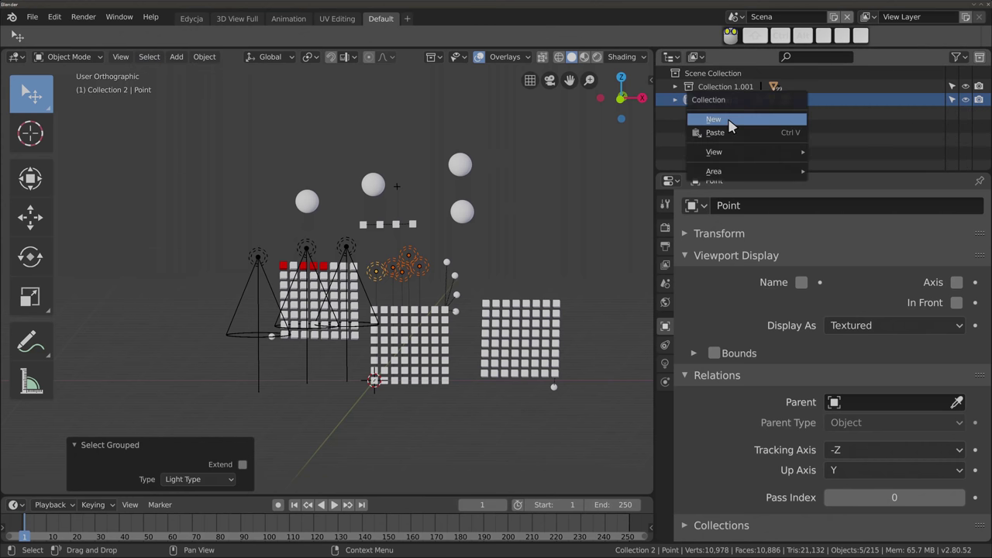
{"action": "left_click", "coordinate": [729, 122]}
{"action": "left_click", "coordinate": [717, 112]}
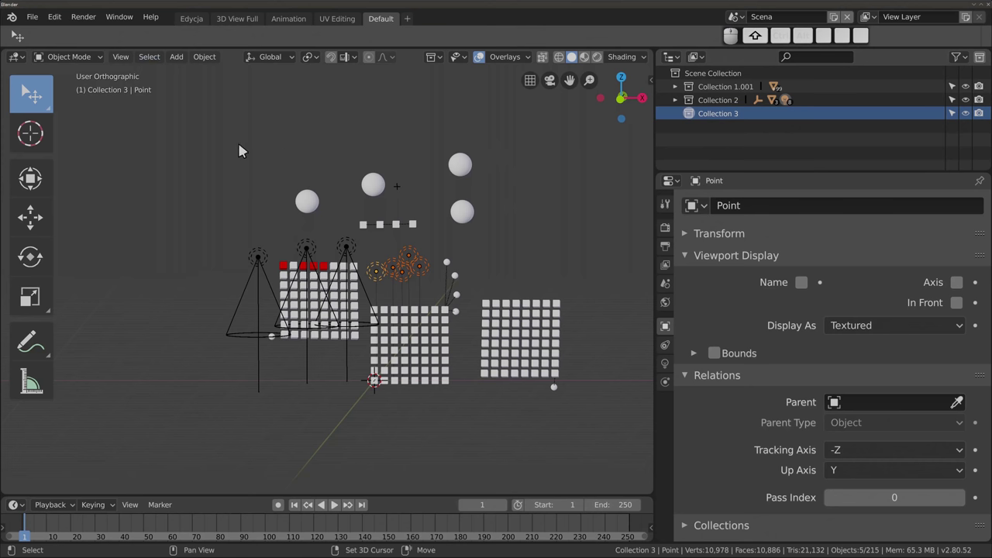
Step: Add a torus, enlarge it and rotate it to face the viewer
{"action": "key", "text": "shift+a"}
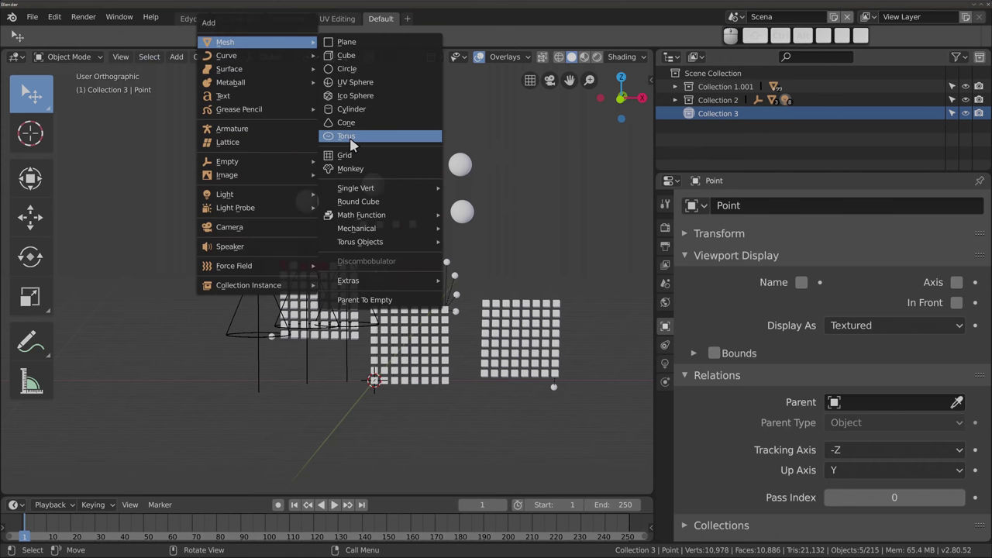
{"action": "left_click", "coordinate": [349, 139]}
{"action": "key", "text": "g"}
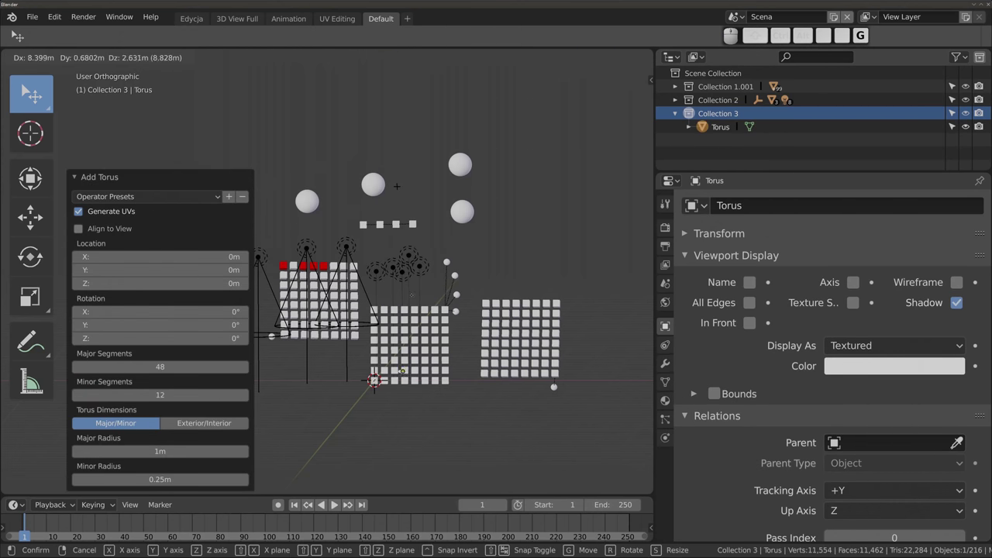
{"action": "left_click", "coordinate": [337, 142]}
{"action": "key", "text": "s"}
{"action": "left_click", "coordinate": [341, 214]}
{"action": "key", "text": "r"}
{"action": "left_click", "coordinate": [333, 186]}
{"action": "key", "text": "r"}
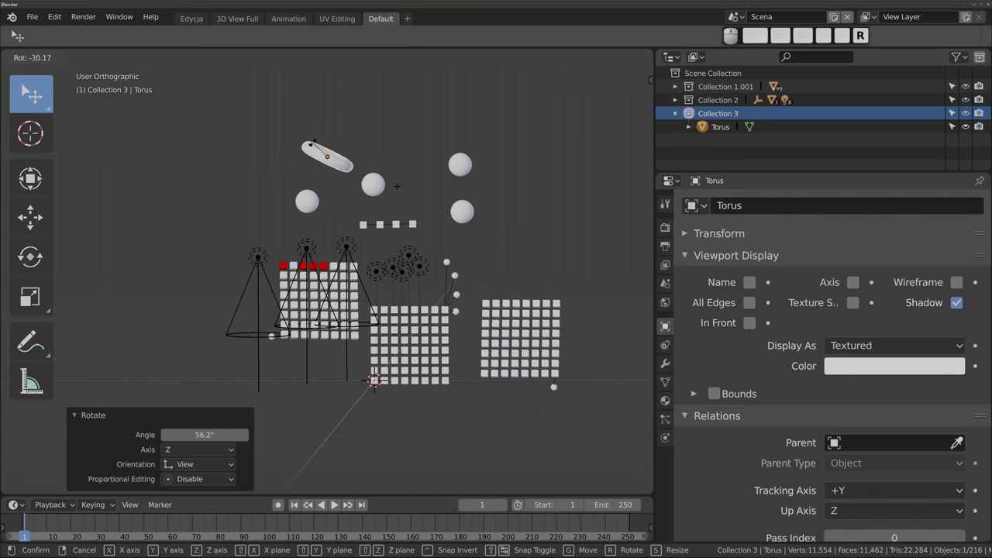
{"action": "left_click", "coordinate": [341, 116]}
{"action": "key", "text": "r"}
{"action": "key", "text": "r"}
{"action": "left_click", "coordinate": [288, 139]}
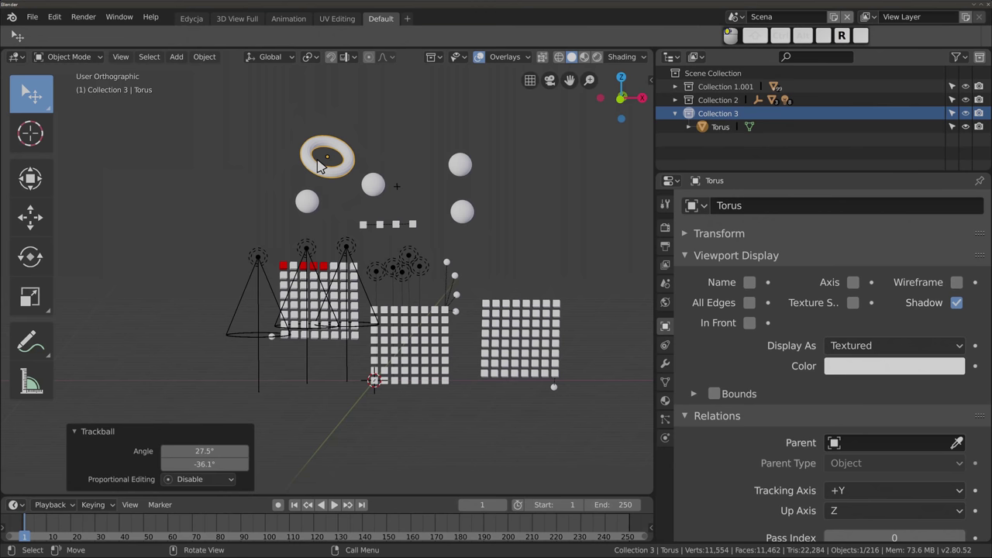
Step: Add an enlarged cone positioned inside the torus, then collapse Collection 3
{"action": "key", "text": "shift+a"}
{"action": "left_click", "coordinate": [391, 210]}
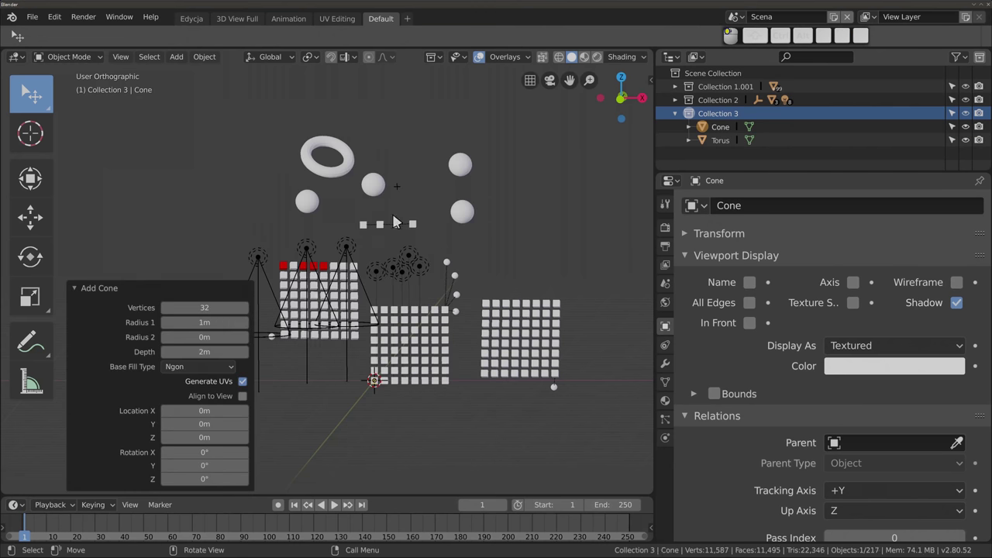
{"action": "key", "text": "g"}
{"action": "left_click", "coordinate": [331, 159]}
{"action": "key", "text": "s"}
{"action": "left_click", "coordinate": [355, 203]}
{"action": "key", "text": "g"}
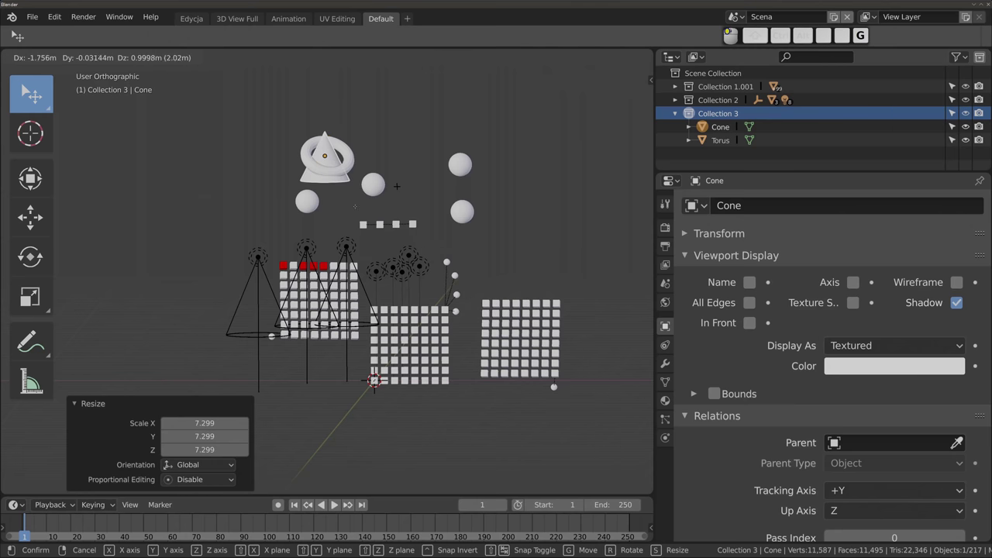
{"action": "left_click", "coordinate": [356, 208]}
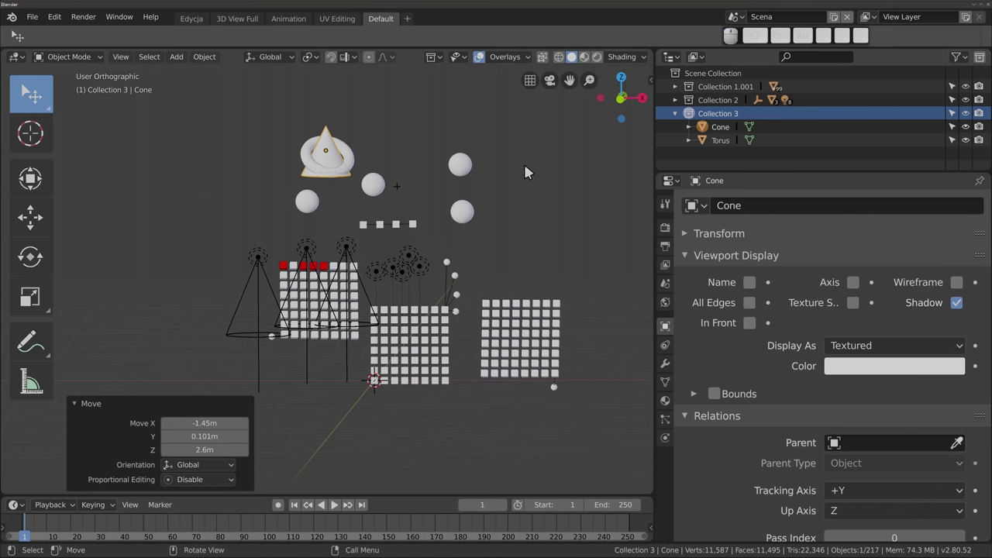
{"action": "left_click", "coordinate": [675, 113]}
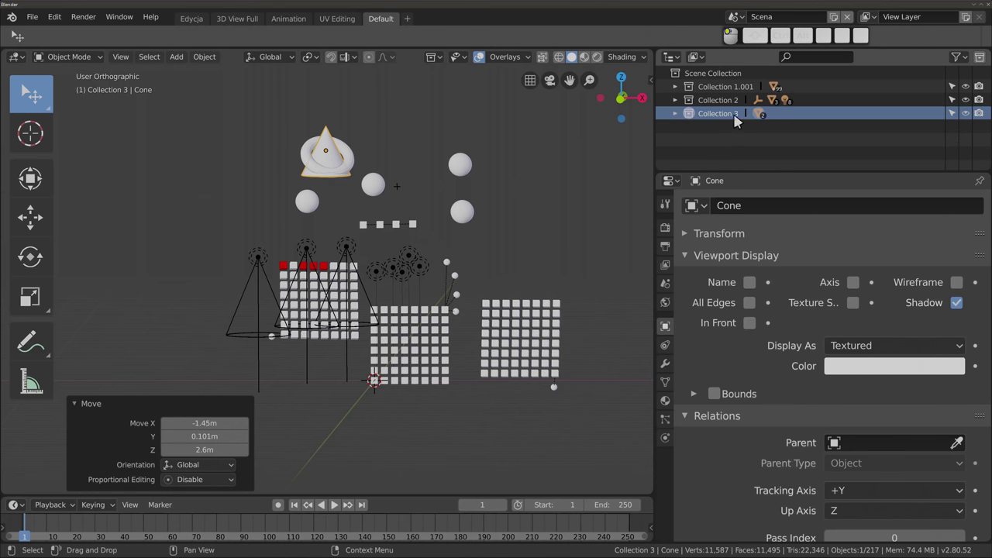
{"action": "key", "text": "shift+a"}
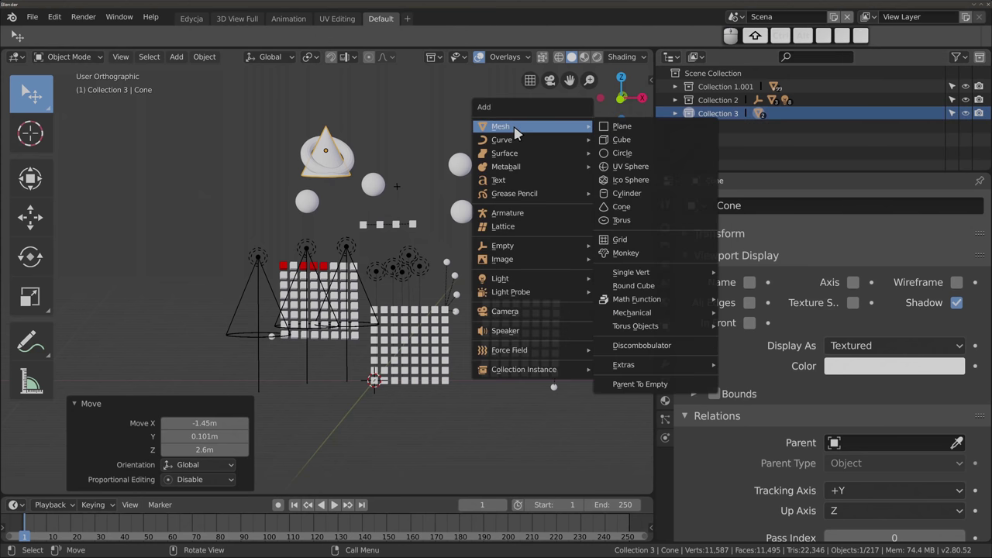
{"action": "mouse_move", "coordinate": [524, 370]}
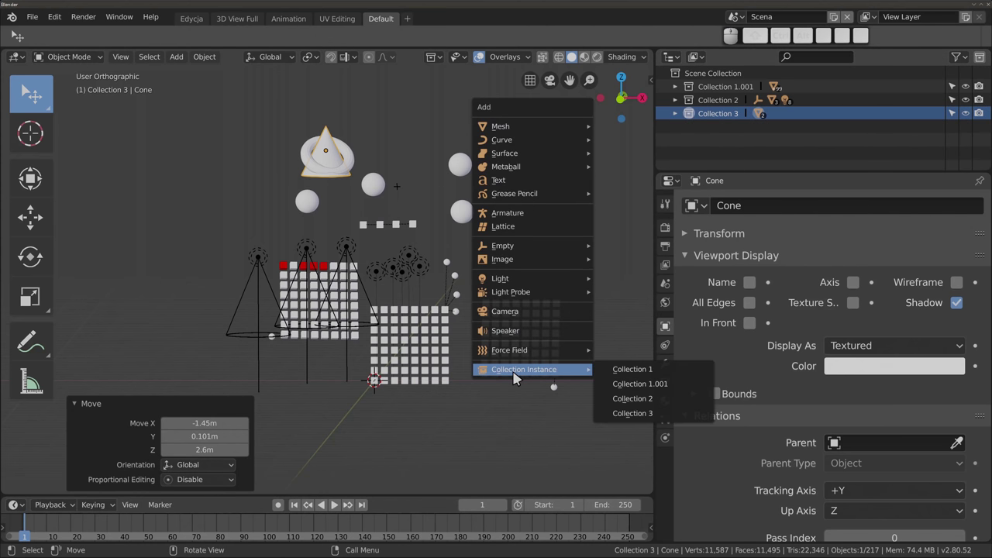
Step: Place a Collection 3 instance to the upper right and a duplicate further right
{"action": "left_click", "coordinate": [629, 414]}
{"action": "key", "text": "g"}
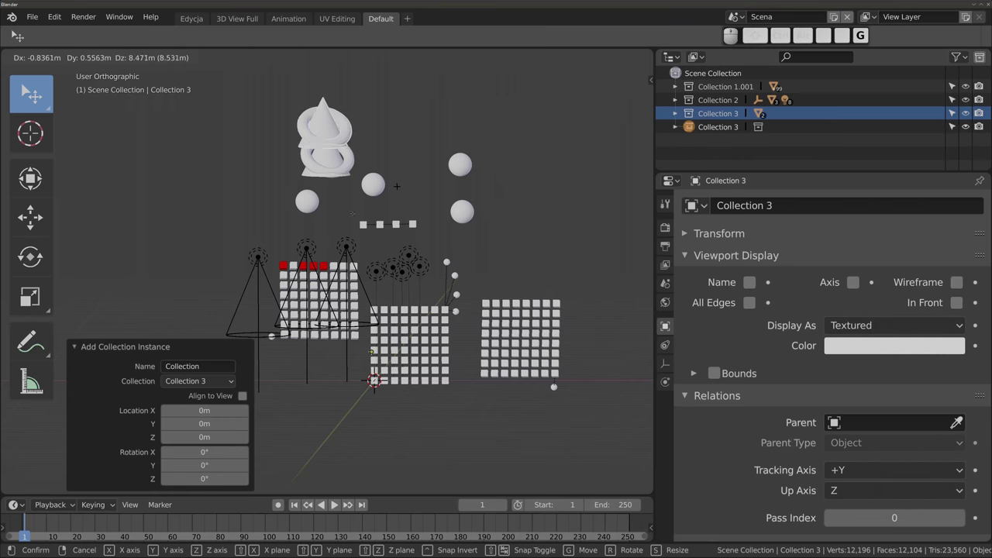
{"action": "left_click", "coordinate": [438, 228]}
{"action": "middle_click_drag", "start_coordinate": [438, 228], "coordinate": [429, 220]}
{"action": "key", "text": "shift+d"}
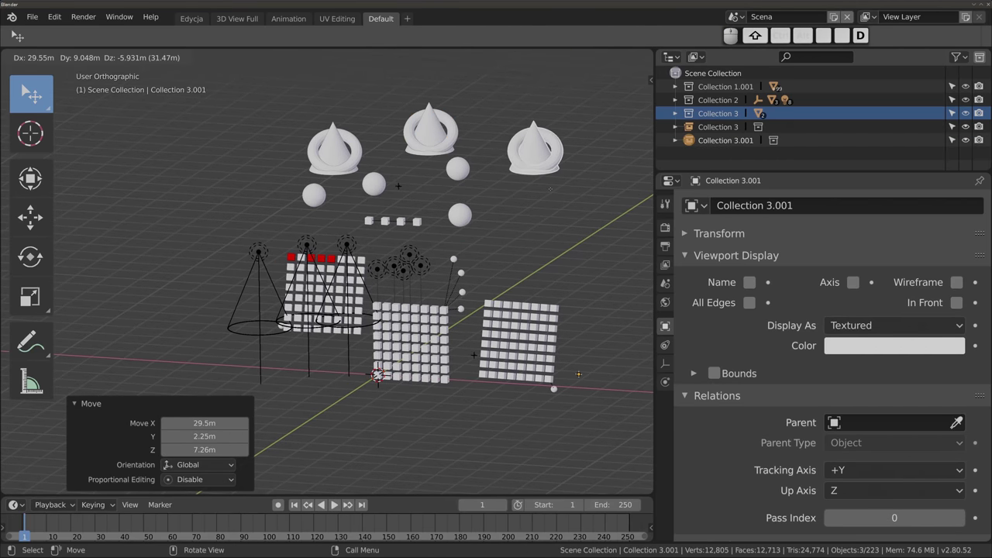
{"action": "left_click", "coordinate": [529, 238]}
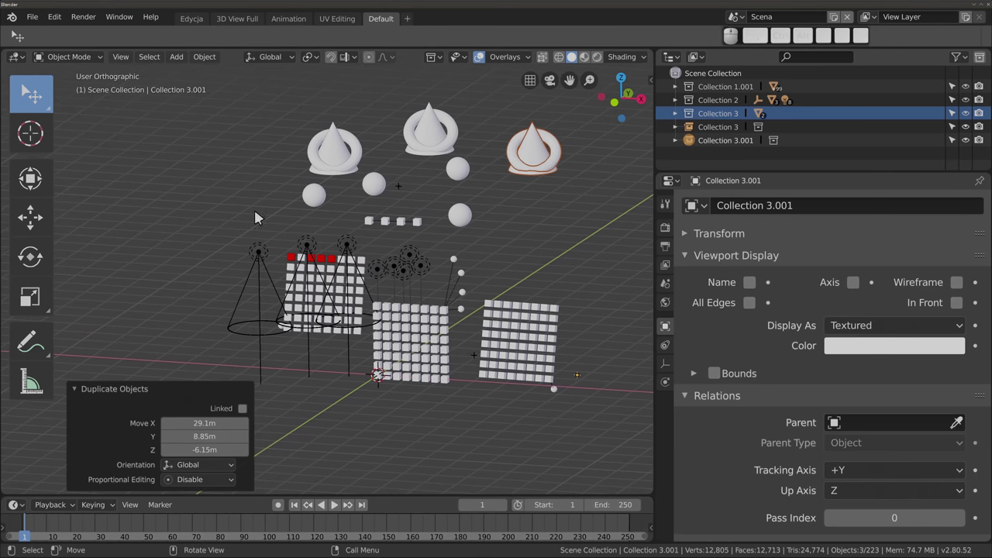
{"action": "key", "text": "shift+g"}
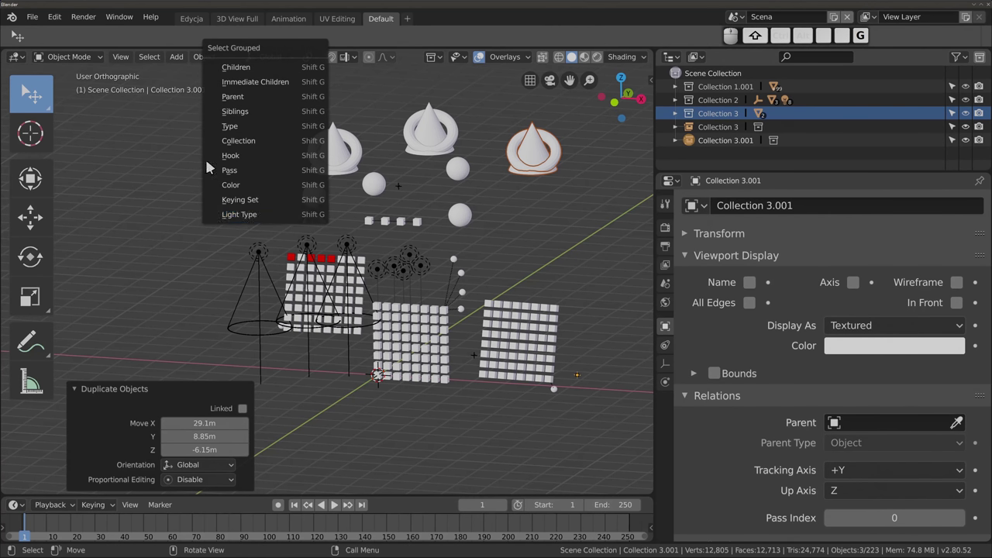
Step: Select Linked by Instanced Collection, then switch the viewport to wireframe
{"action": "left_click", "coordinate": [150, 59]}
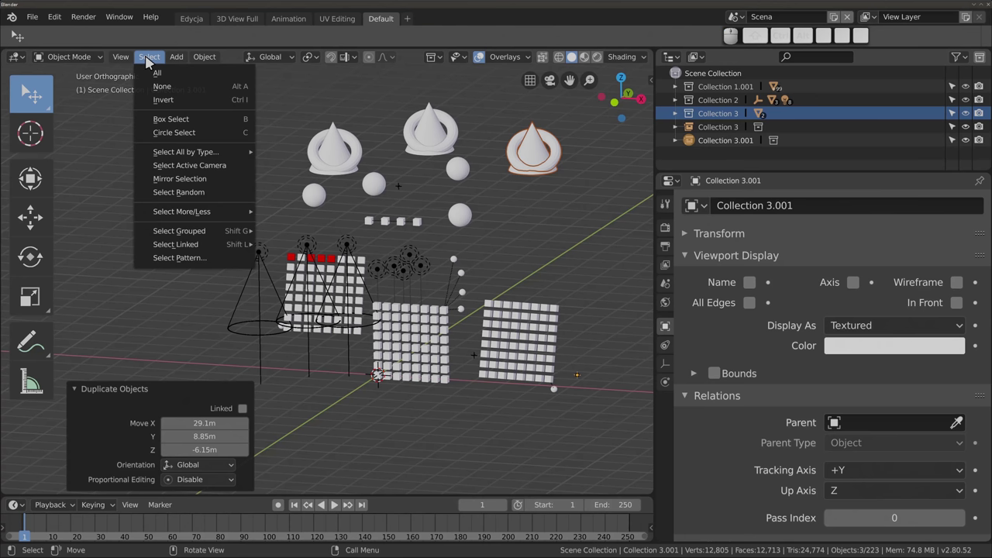
{"action": "mouse_move", "coordinate": [177, 244]}
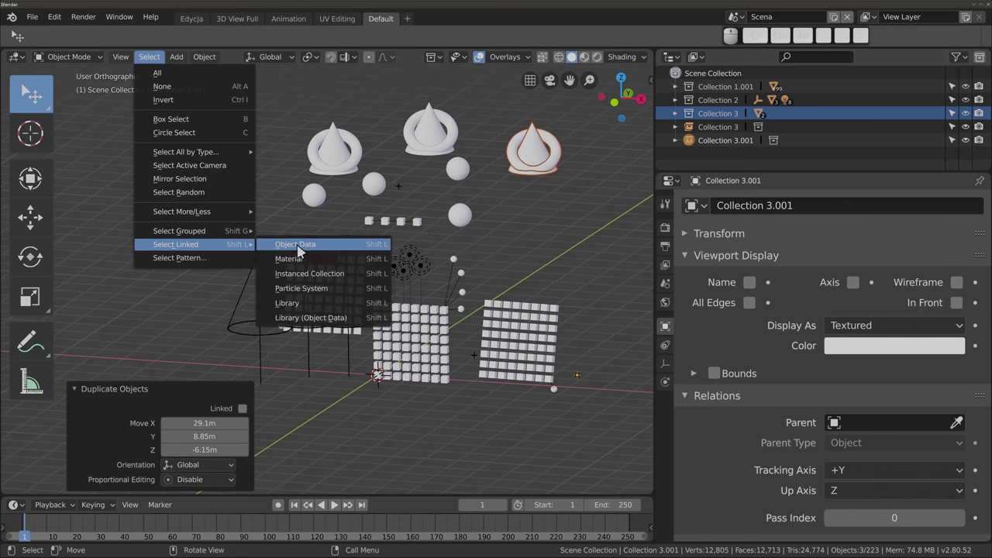
{"action": "left_click", "coordinate": [354, 280]}
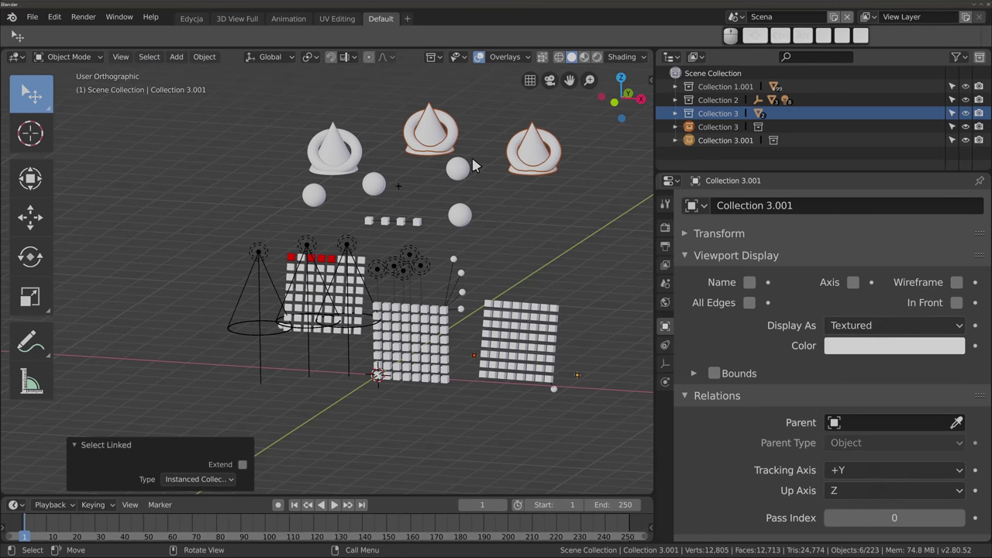
{"action": "key", "text": "z"}
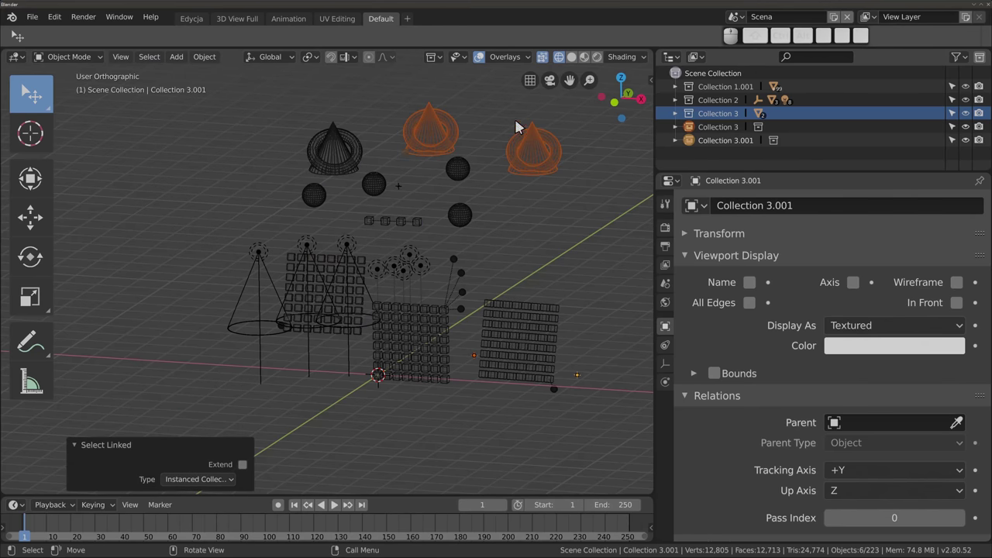
Step: Click between the cone instances to compare selections, ending with the right cone selected
{"action": "left_click", "coordinate": [423, 138]}
{"action": "left_click", "coordinate": [545, 155]}
{"action": "left_click", "coordinate": [442, 141]}
{"action": "left_click", "coordinate": [527, 149]}
{"action": "left_click", "coordinate": [456, 143]}
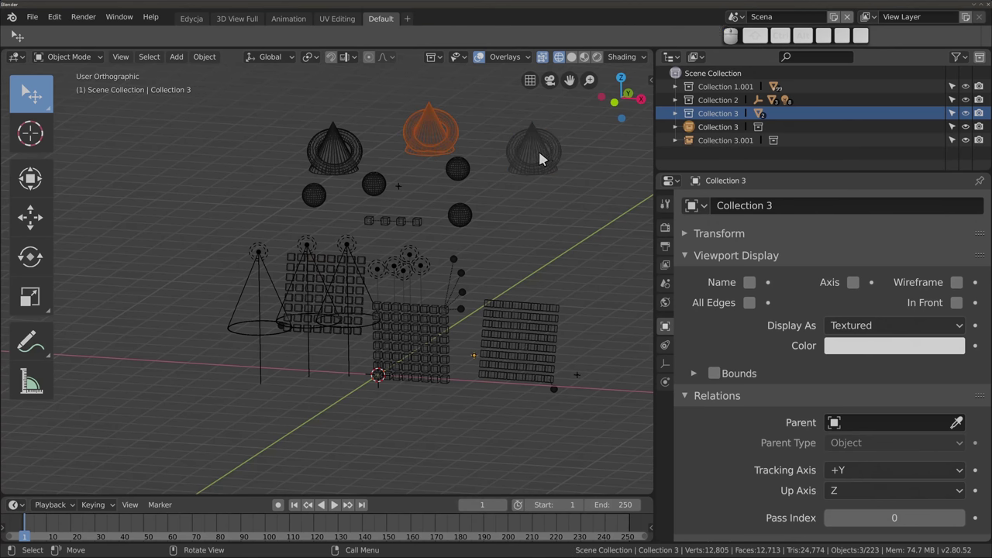
{"action": "left_click", "coordinate": [541, 158]}
{"action": "left_click", "coordinate": [438, 143], "text": "shift"}
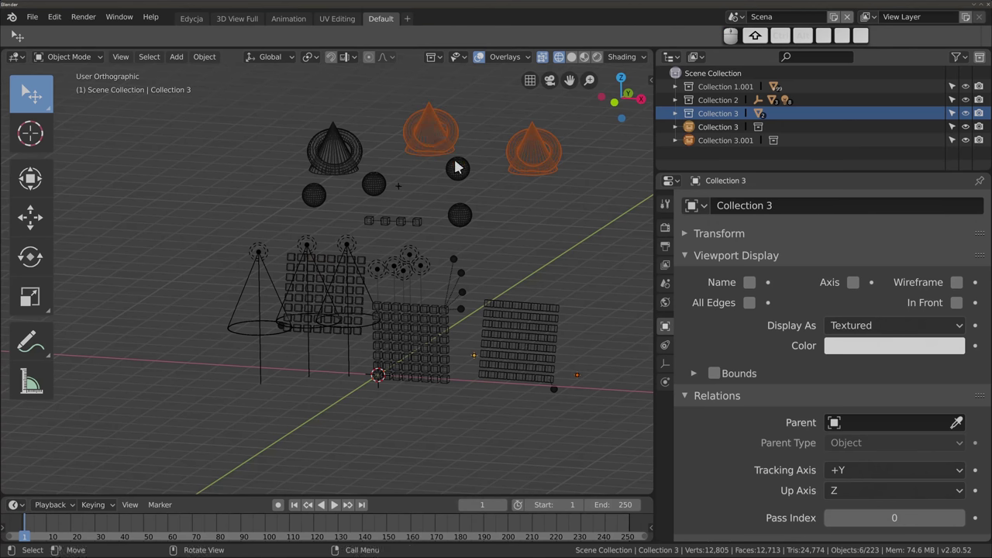
{"action": "left_click", "coordinate": [75, 58]}
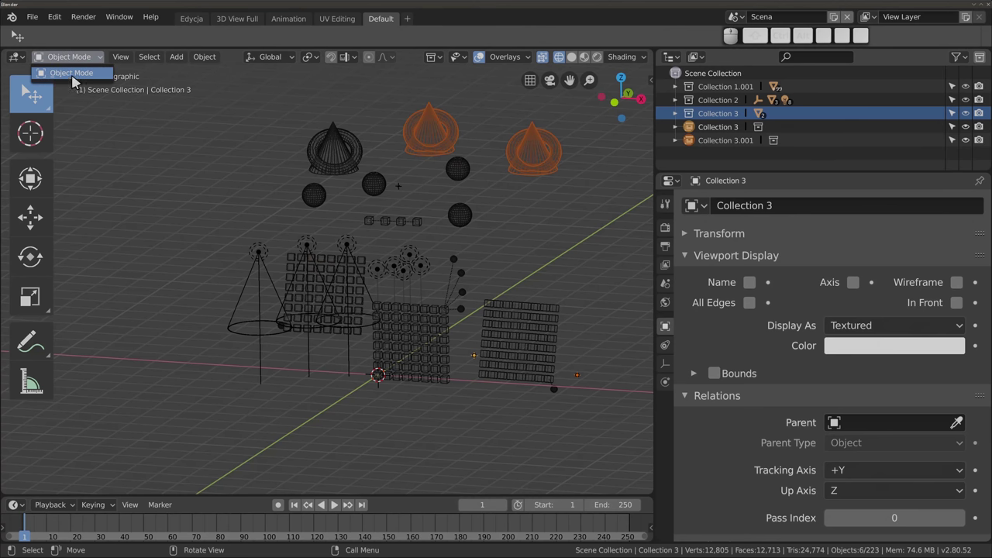
{"action": "left_click", "coordinate": [524, 152], "text": "shift"}
{"action": "left_click", "coordinate": [524, 152]}
Step: Select the original cone and shift it slightly
{"action": "left_click", "coordinate": [327, 153]}
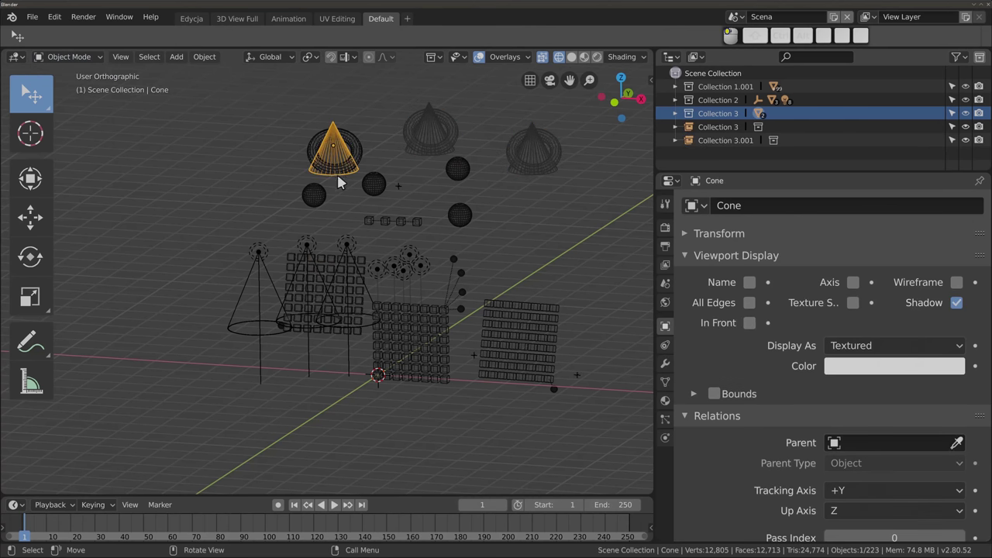
{"action": "key", "text": "g"}
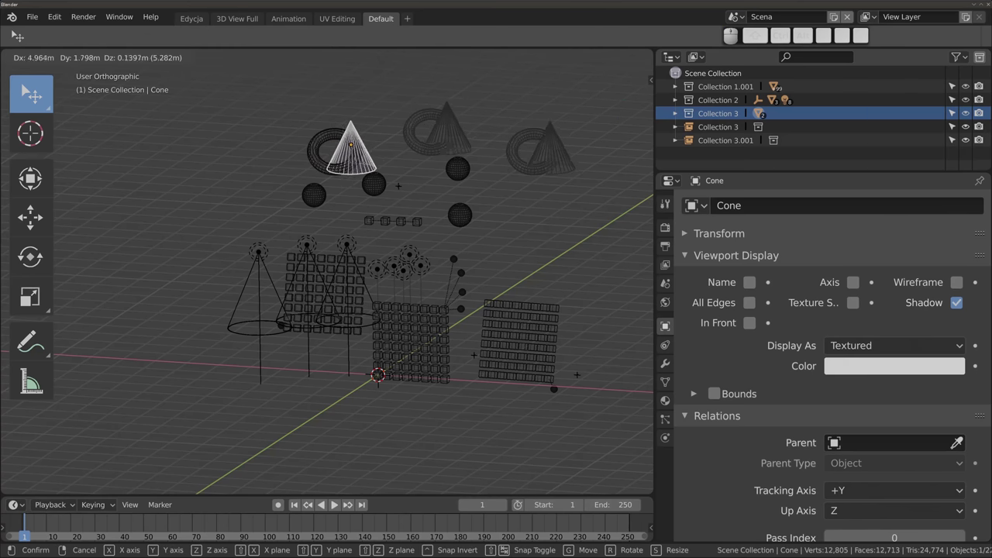
{"action": "left_click", "coordinate": [342, 164]}
{"action": "mouse_move", "coordinate": [374, 148]}
{"action": "middle_mouse_down"}
{"action": "mouse_move", "coordinate": [356, 218]}
{"action": "mouse_move", "coordinate": [372, 256]}
{"action": "middle_mouse_up"}
Step: In Edit Mode, vertex-bevel the cone's apex into a flat tip
{"action": "key", "text": "Tab"}
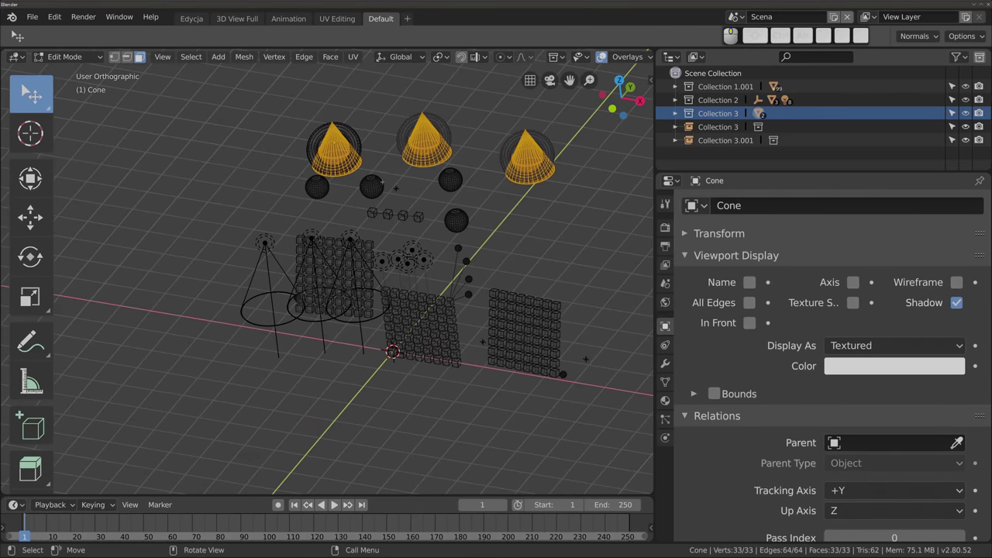
{"action": "left_click", "coordinate": [334, 130]}
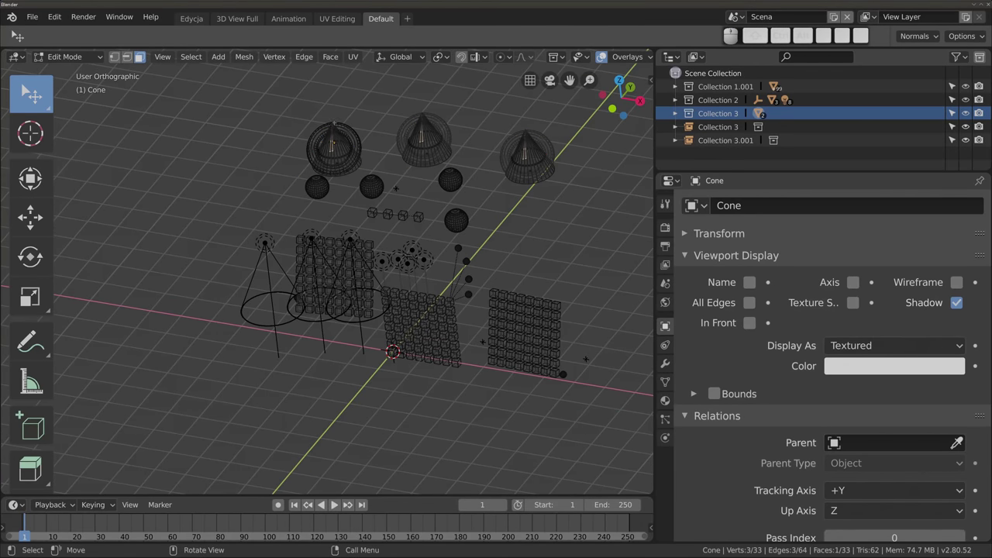
{"action": "key", "text": "1"}
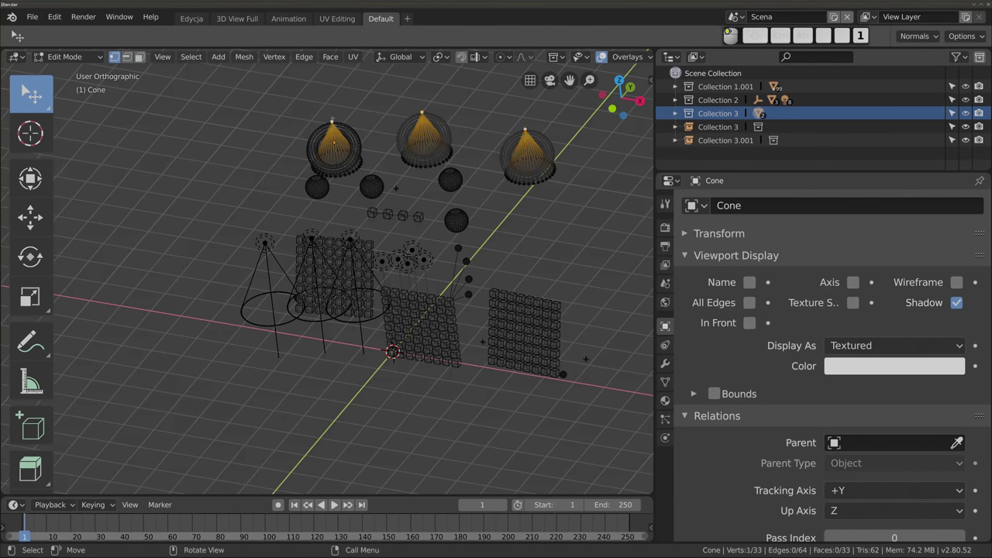
{"action": "key", "text": "ctrl+shift+b"}
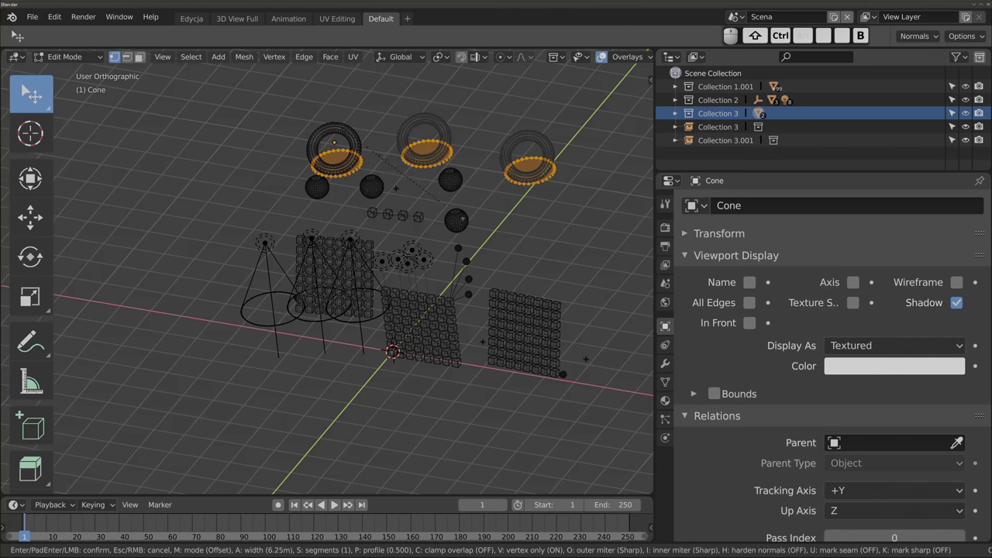
{"action": "left_click", "coordinate": [421, 136]}
Step: Return to Object Mode and solid shading
{"action": "key", "text": "Tab"}
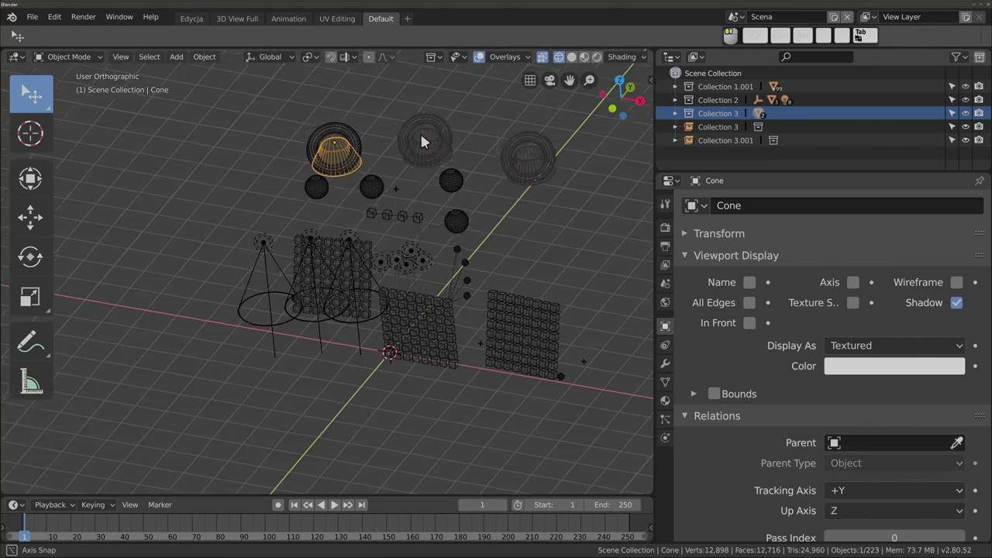
{"action": "key", "text": "shift+z"}
{"action": "middle_click_drag", "start_coordinate": [411, 169], "coordinate": [447, 157]}
{"action": "scroll", "coordinate": [454, 166], "scroll_direction": "up", "scroll_amount": 4}
{"action": "scroll", "coordinate": [421, 199], "scroll_direction": "down", "scroll_amount": 3}
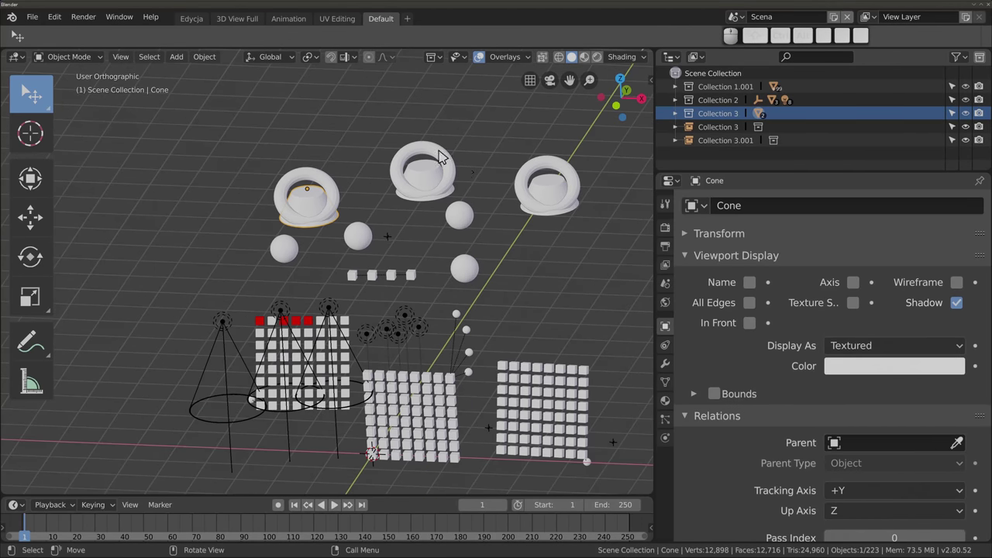
Step: Select Linked by Instanced Collection, then clear the selection
{"action": "left_click", "coordinate": [149, 57]}
{"action": "mouse_move", "coordinate": [175, 244]}
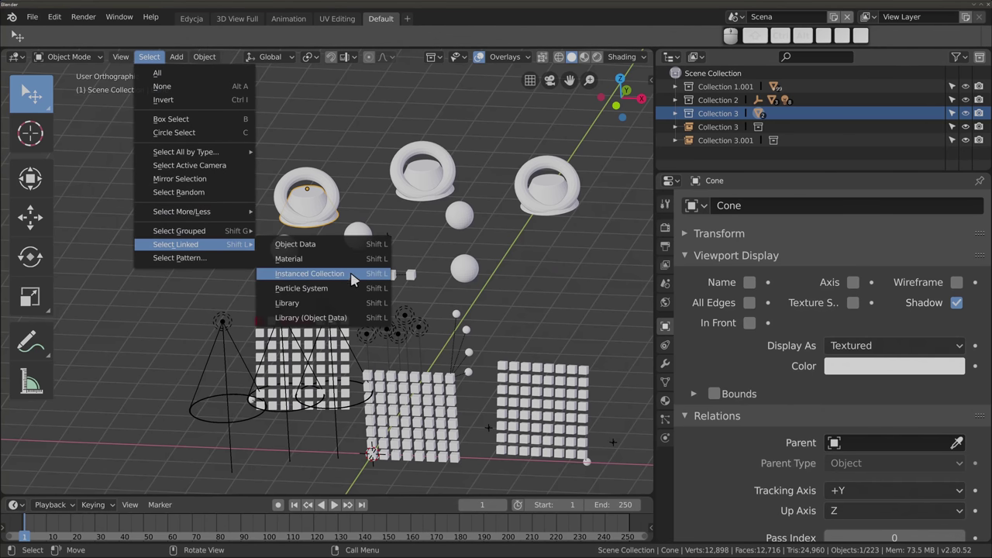
{"action": "left_click", "coordinate": [353, 278]}
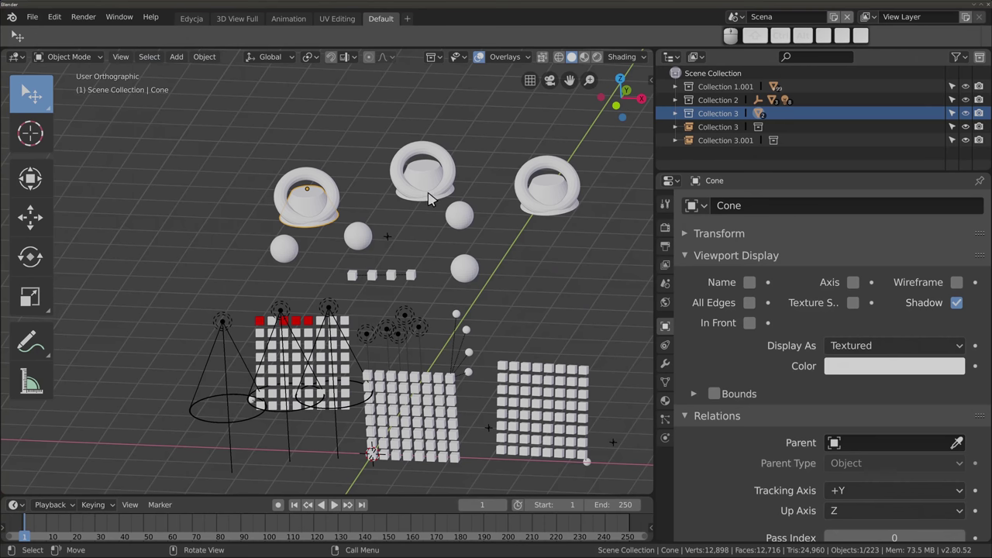
{"action": "key", "text": "z"}
{"action": "key", "text": "a"}
{"action": "key", "text": "a"}
Step: Select the middle torus and use Select Linked by Instanced Collection to pick both instances
{"action": "left_click", "coordinate": [324, 191]}
{"action": "left_click", "coordinate": [324, 191]}
{"action": "left_click", "coordinate": [324, 191]}
{"action": "left_click", "coordinate": [325, 191]}
{"action": "left_click", "coordinate": [325, 191]}
{"action": "left_click", "coordinate": [325, 192]}
{"action": "left_click", "coordinate": [324, 191]}
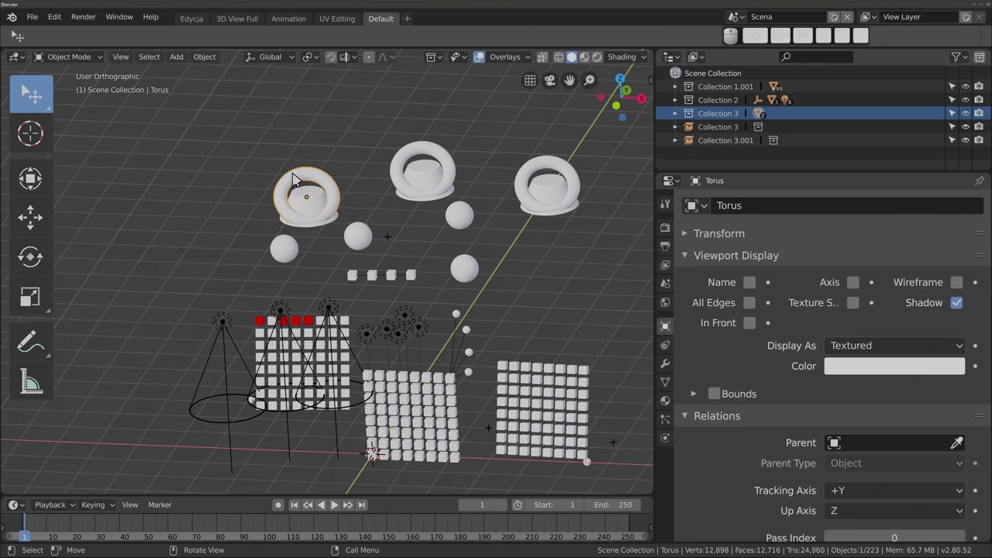
{"action": "left_click", "coordinate": [426, 193]}
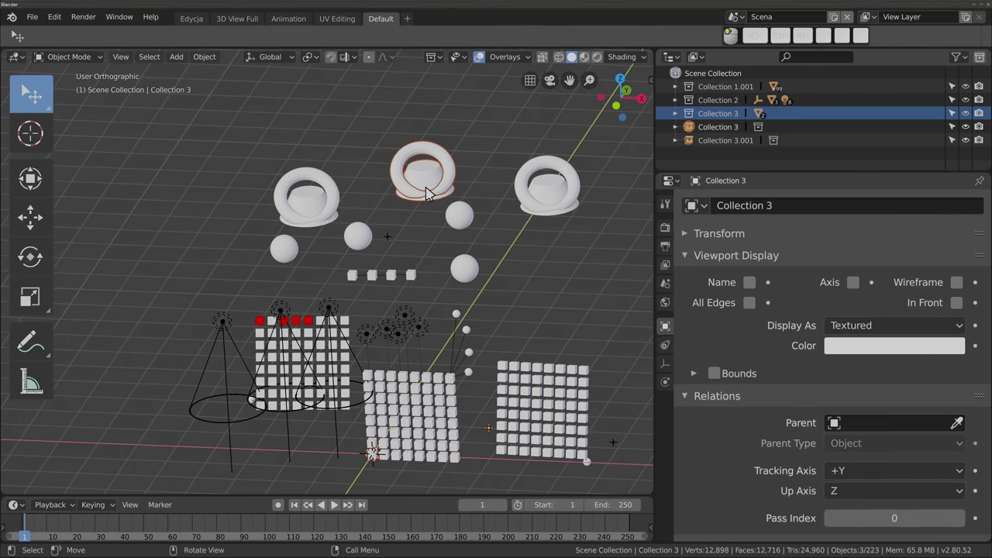
{"action": "left_click", "coordinate": [151, 63]}
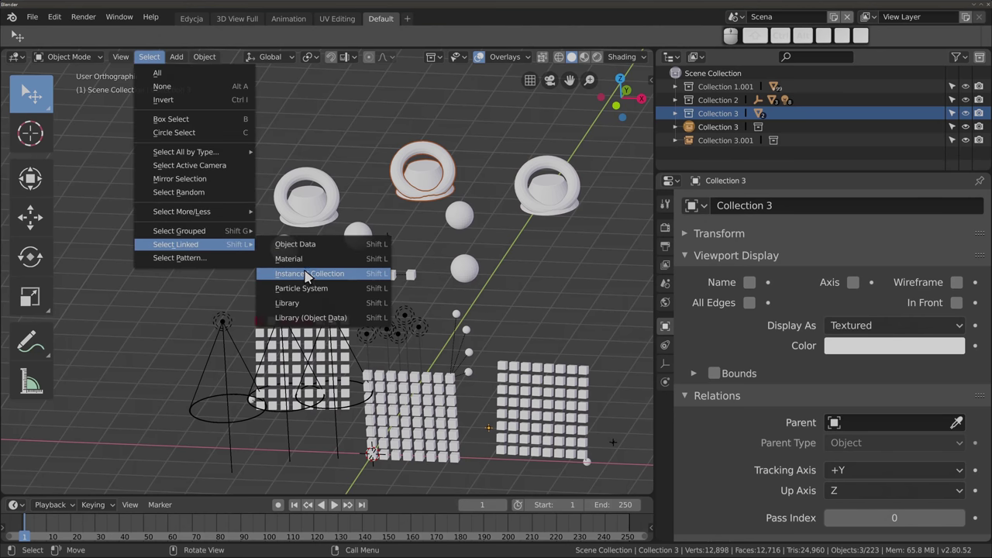
{"action": "left_click", "coordinate": [308, 274]}
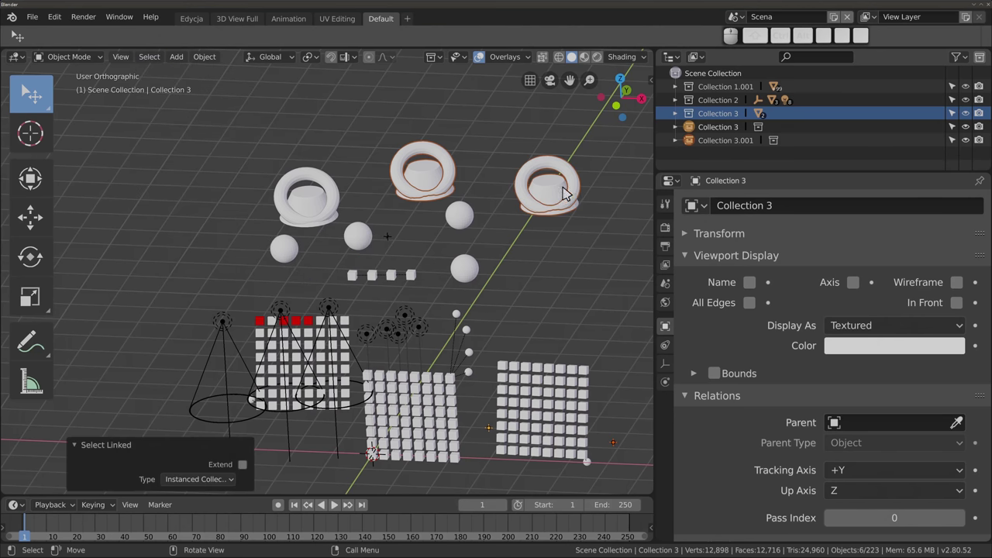
Step: Select the lone sphere Sphere.006
{"action": "middle_click_drag", "start_coordinate": [473, 199], "coordinate": [160, 84]}
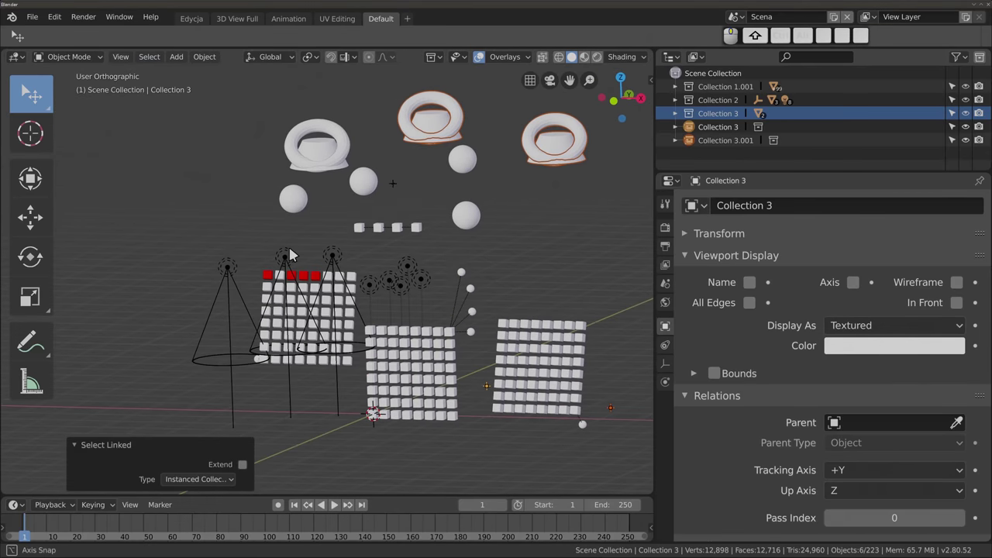
{"action": "left_click", "coordinate": [150, 57]}
{"action": "mouse_move", "coordinate": [176, 244]}
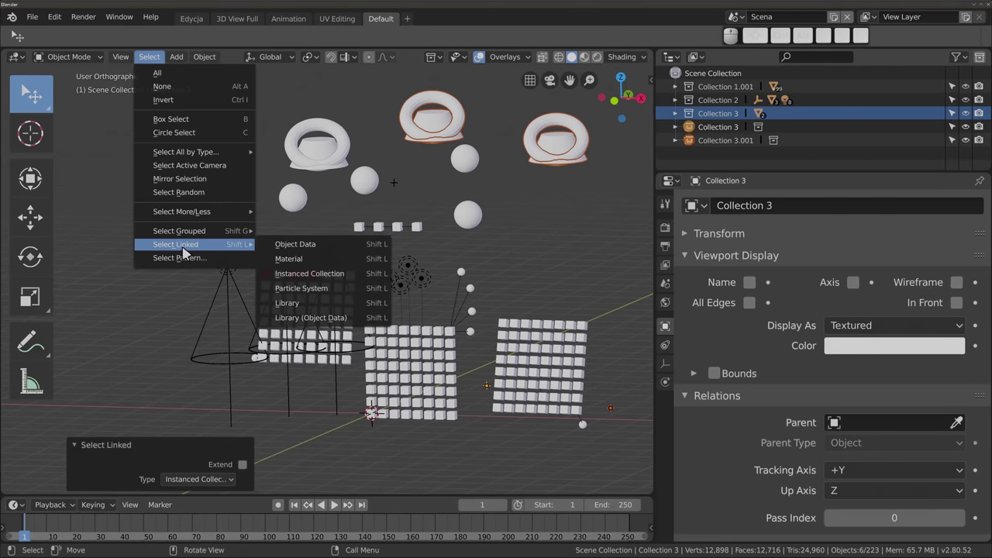
{"action": "key", "text": "Escape"}
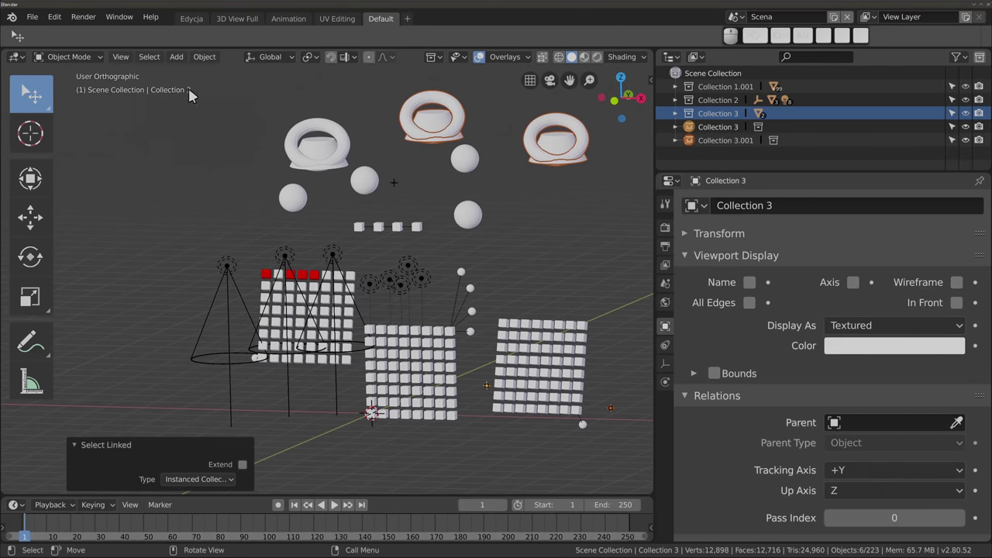
{"action": "left_click", "coordinate": [465, 227]}
Step: Move Sphere.006 rightward and expand Collection 3 in the Outliner
{"action": "key", "text": "g"}
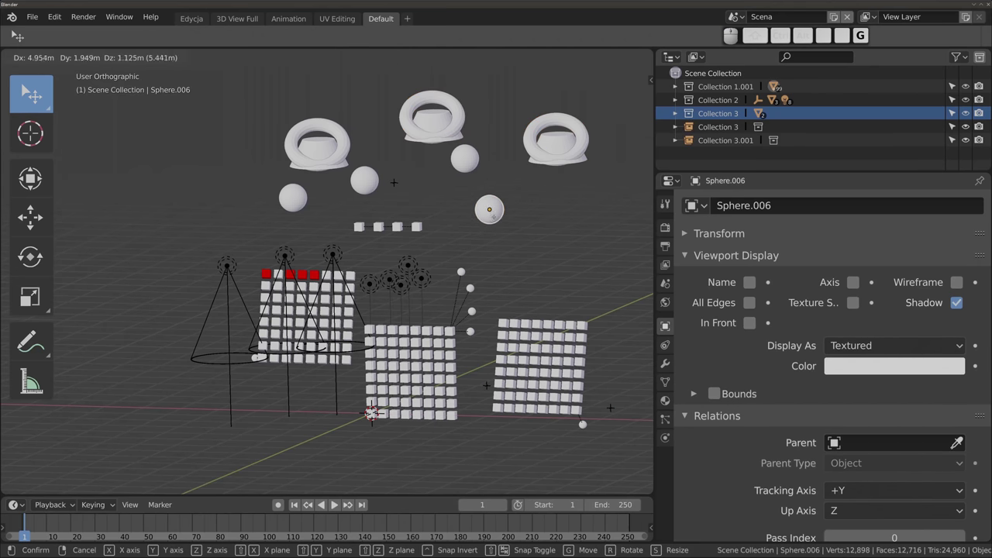
{"action": "left_click", "coordinate": [487, 219]}
{"action": "left_click", "coordinate": [675, 113]}
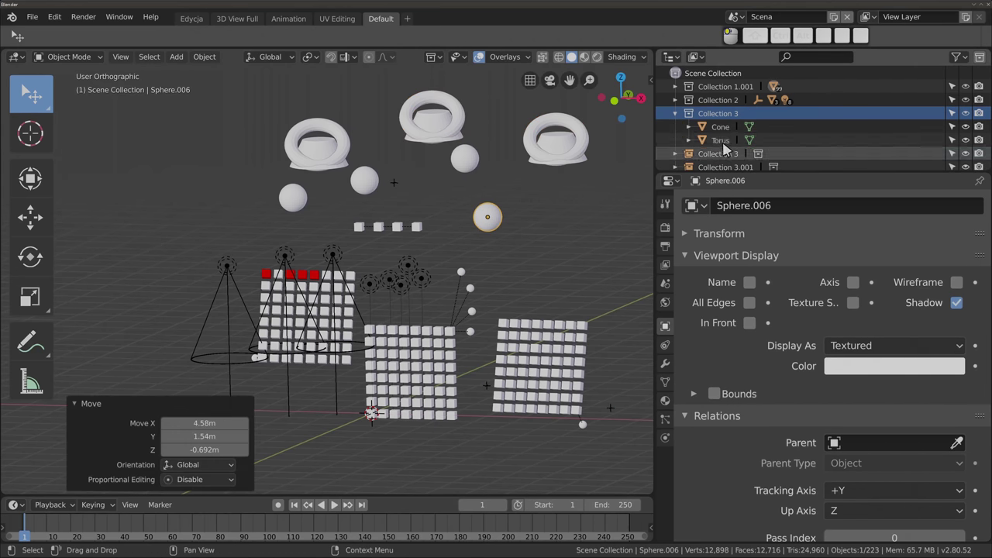
{"action": "scroll", "coordinate": [726, 159], "scroll_direction": "down", "scroll_amount": 1}
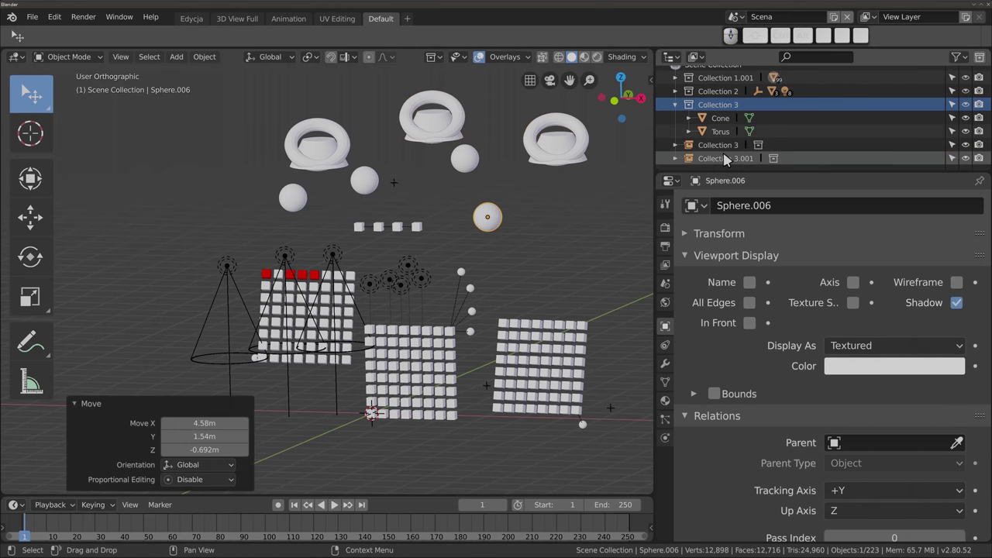
{"action": "left_click", "coordinate": [488, 218]}
{"action": "scroll", "coordinate": [725, 117], "scroll_direction": "up", "scroll_amount": 1}
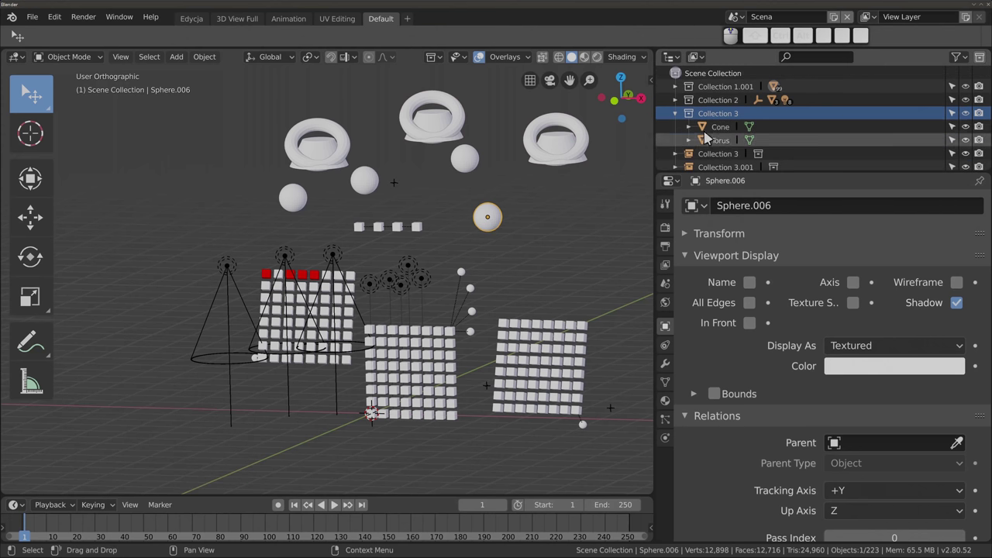
Step: Expand Collection 1.001 and Sphere.006, then open its mesh data for editing
{"action": "left_click", "coordinate": [675, 86]}
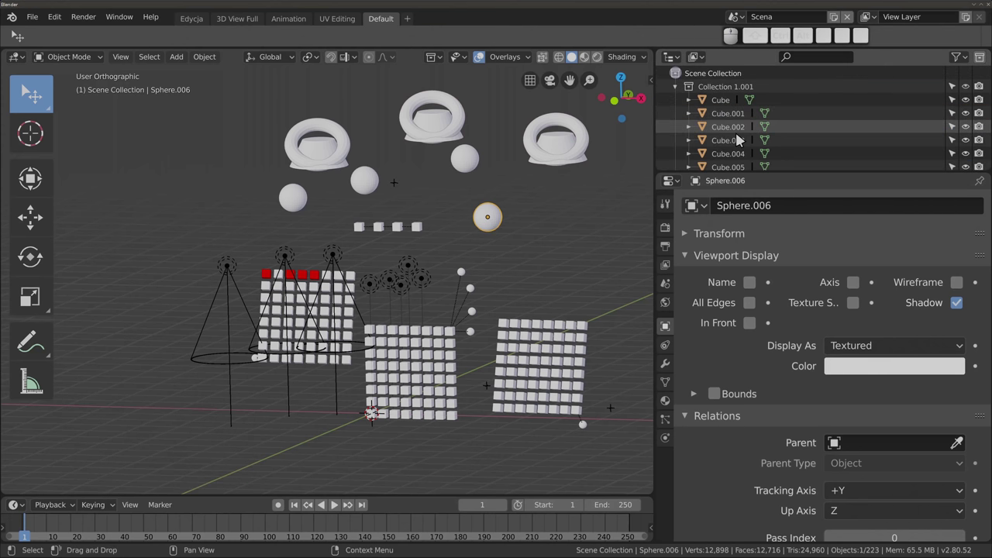
{"action": "scroll", "coordinate": [736, 135], "scroll_direction": "down", "scroll_amount": 5}
{"action": "left_click", "coordinate": [741, 112]}
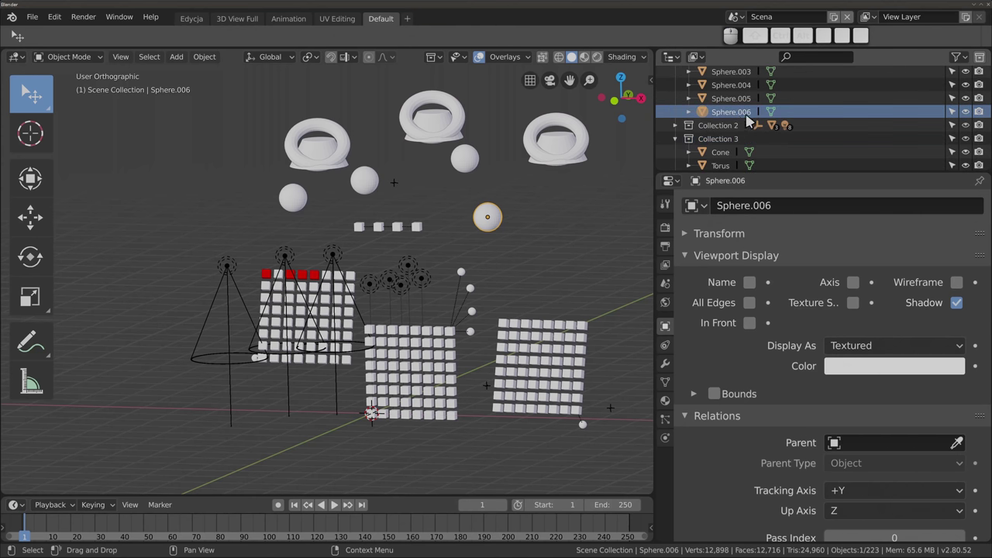
{"action": "left_click", "coordinate": [689, 111]}
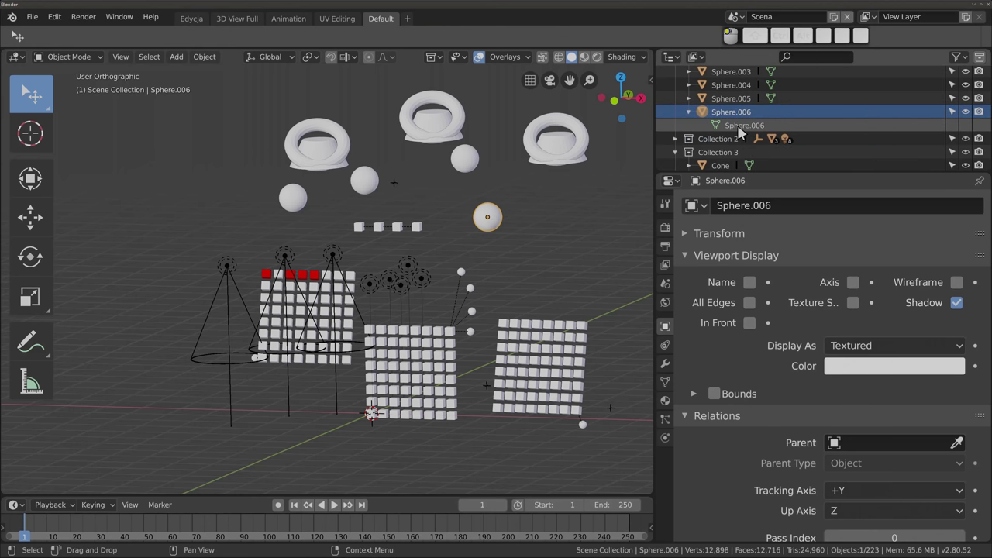
{"action": "left_click", "coordinate": [738, 127]}
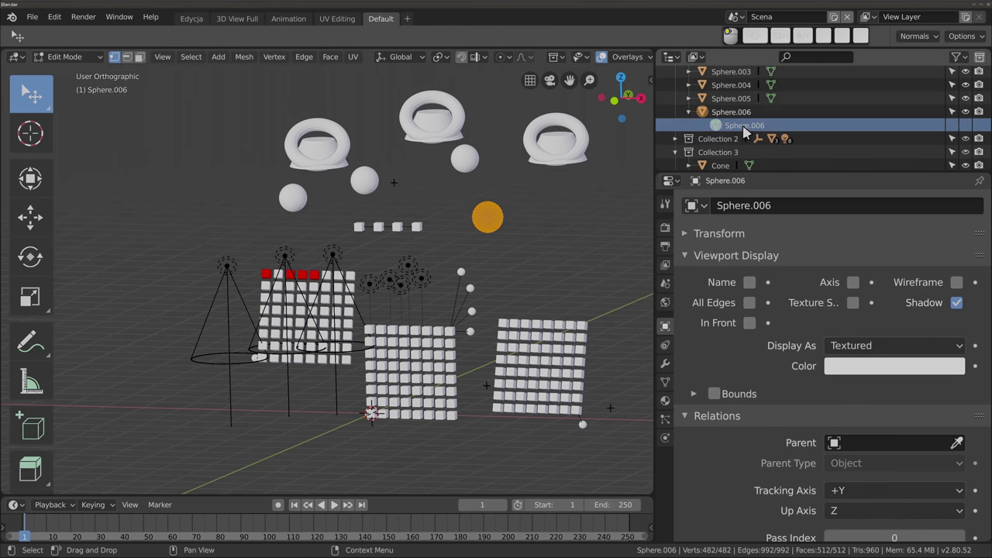
Step: Rename Sphere.006's mesh data to adasd
{"action": "left_click", "coordinate": [665, 383]}
{"action": "left_click", "coordinate": [748, 206]}
{"action": "type", "text": "adasd"}
{"action": "key", "text": "Return"}
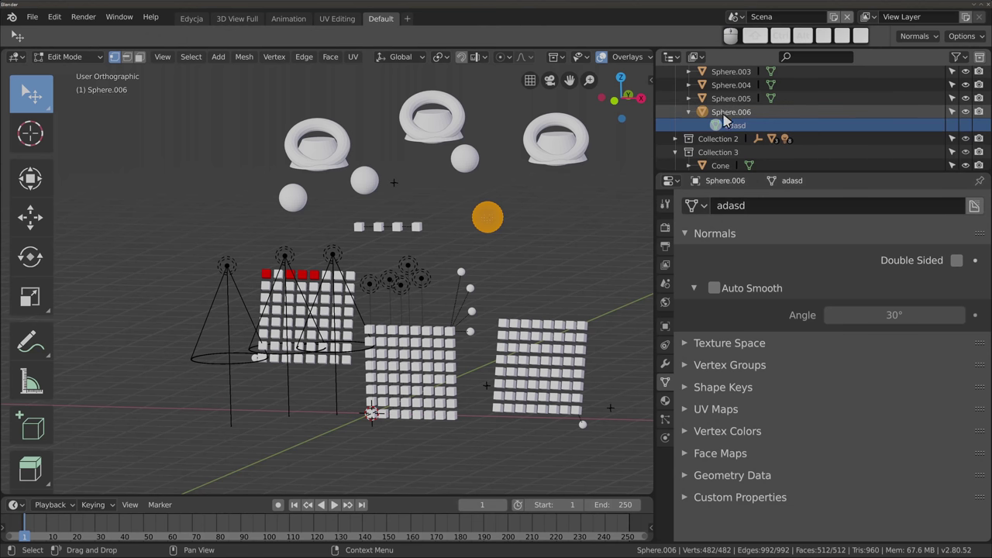
Step: Select Sphere.005 in Object Mode and move it up and to the right
{"action": "left_click", "coordinate": [734, 114]}
{"action": "left_click", "coordinate": [726, 99]}
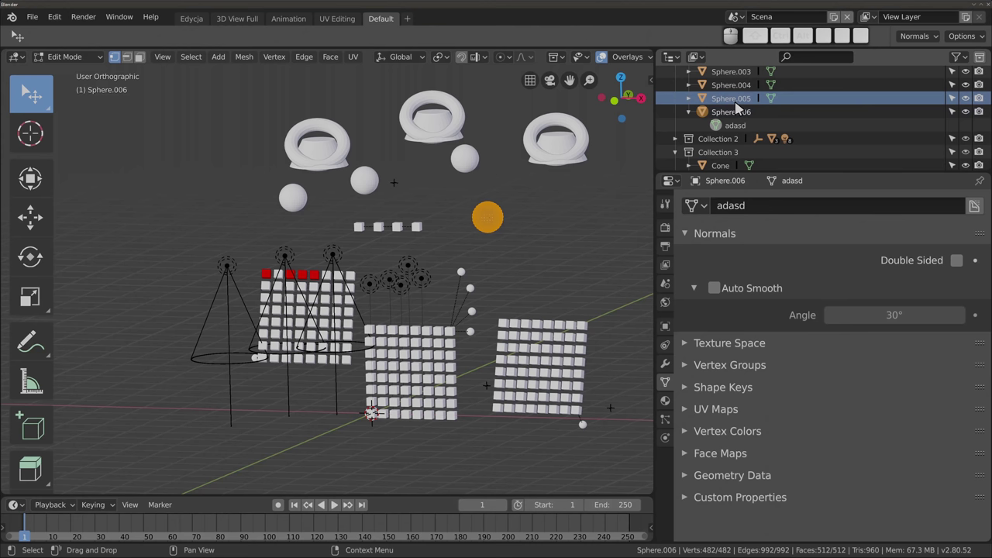
{"action": "key", "text": "Tab"}
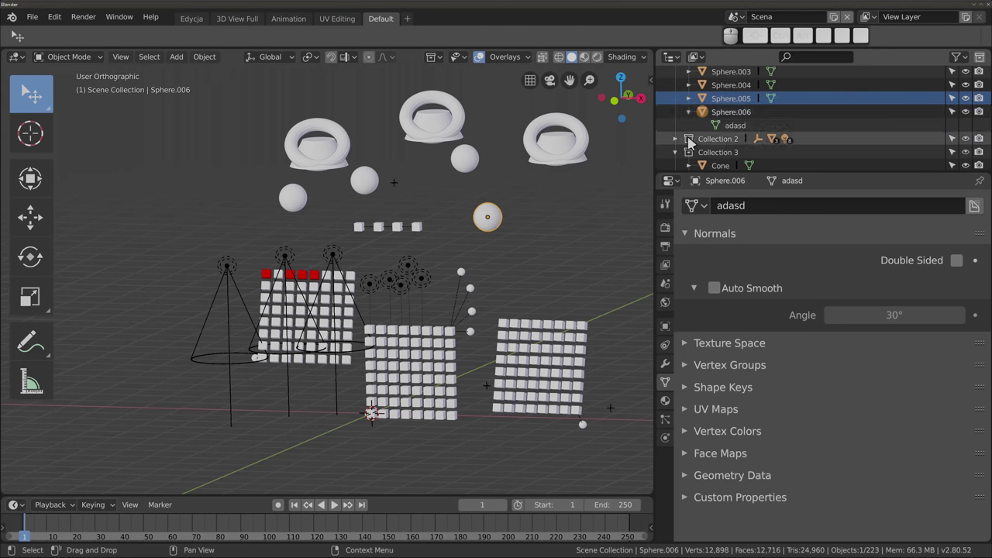
{"action": "left_click", "coordinate": [719, 99]}
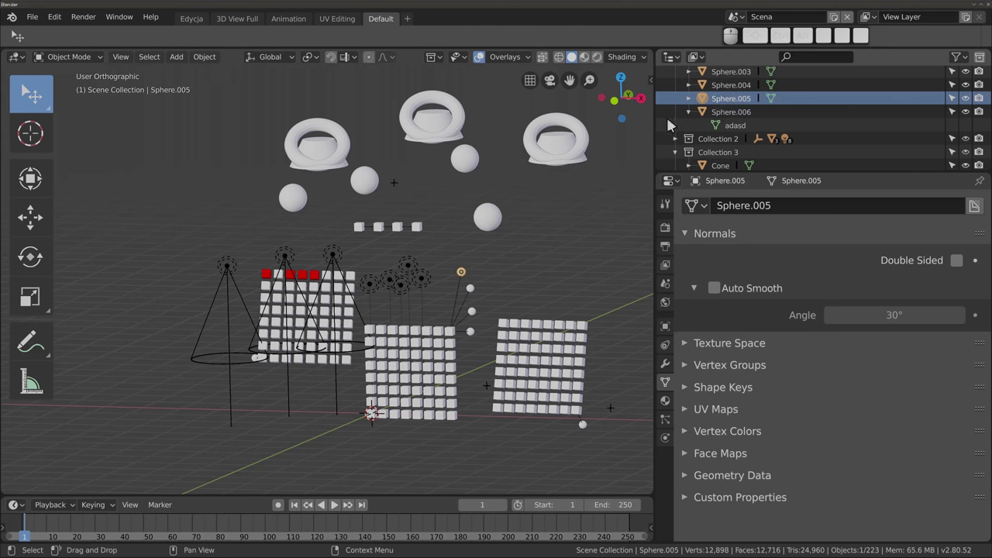
{"action": "key", "text": "g"}
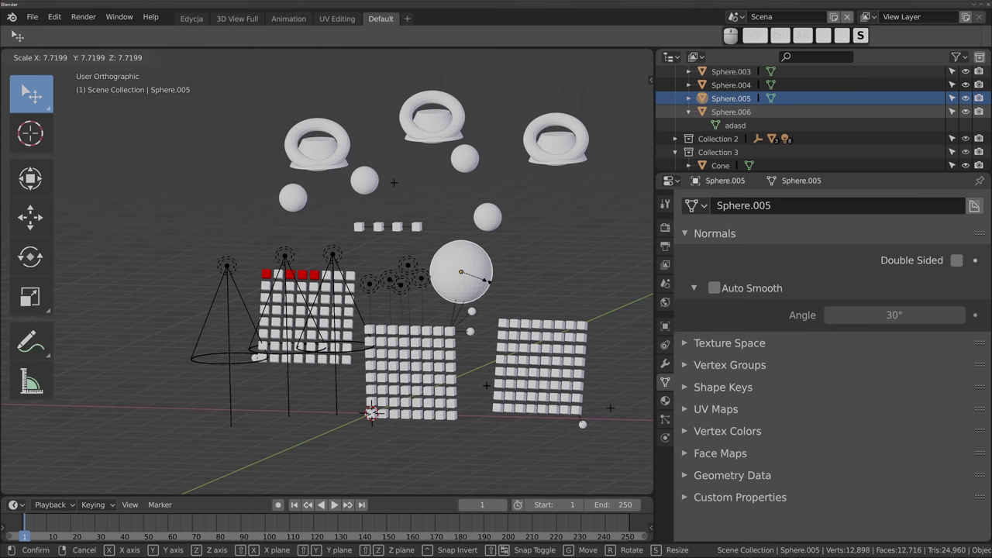
{"action": "left_click", "coordinate": [464, 276]}
{"action": "key", "text": "g"}
{"action": "left_click", "coordinate": [545, 248]}
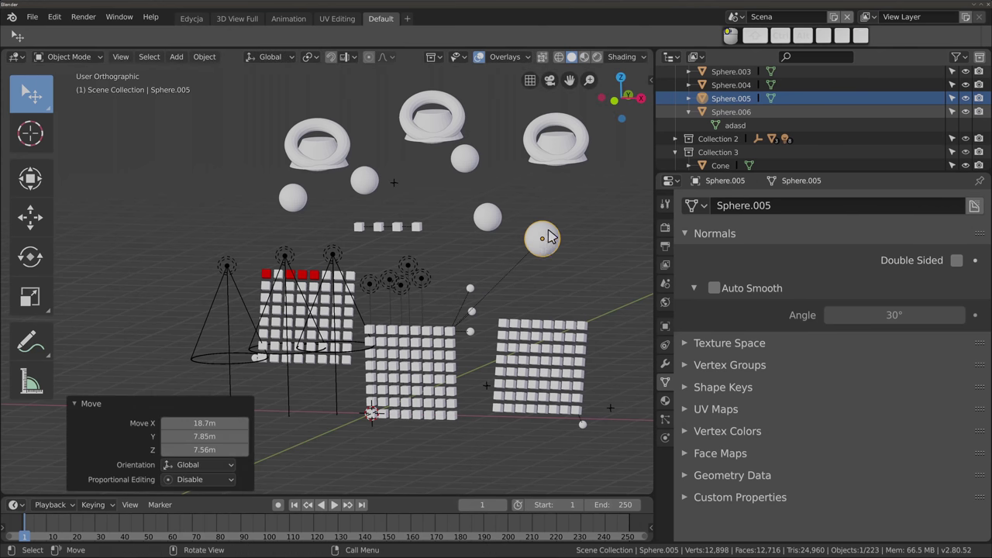
{"action": "left_click", "coordinate": [688, 99]}
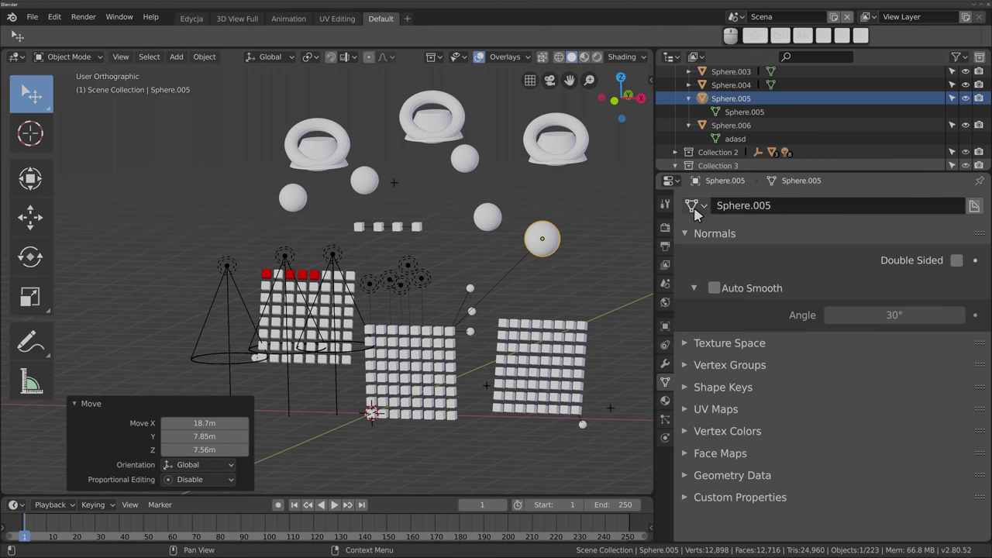
Step: Make Sphere.005 use the adasd mesh data
{"action": "left_click", "coordinate": [695, 205]}
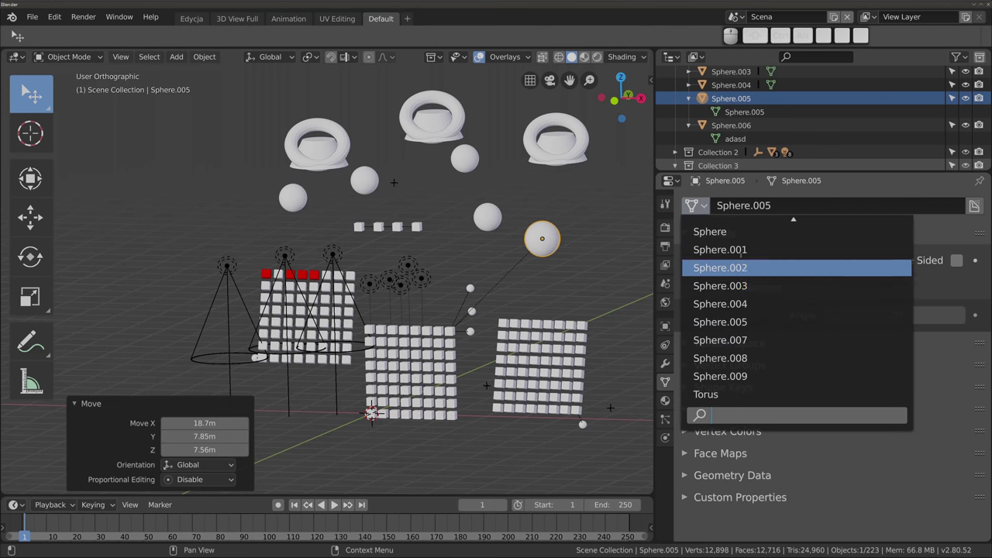
{"action": "type", "text": "as"}
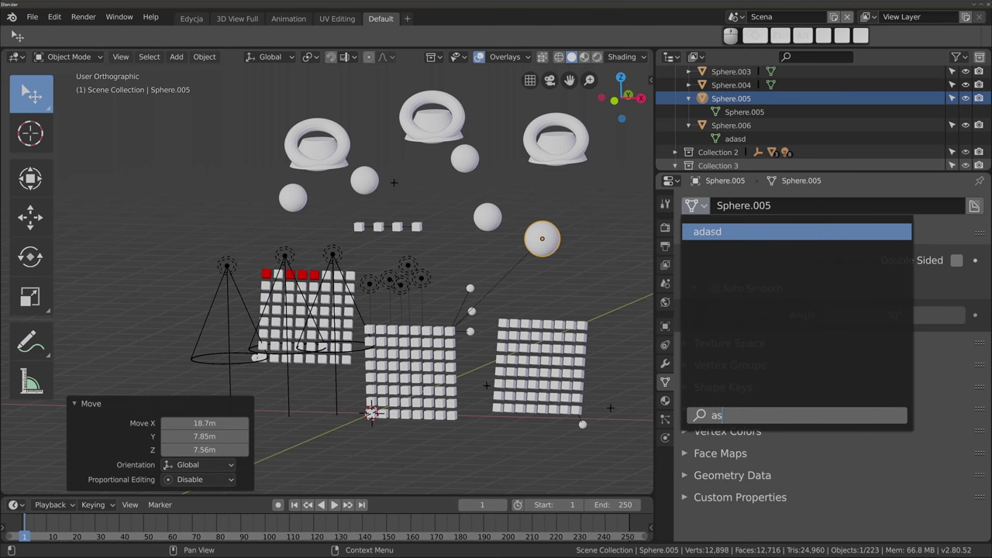
{"action": "left_click", "coordinate": [716, 234]}
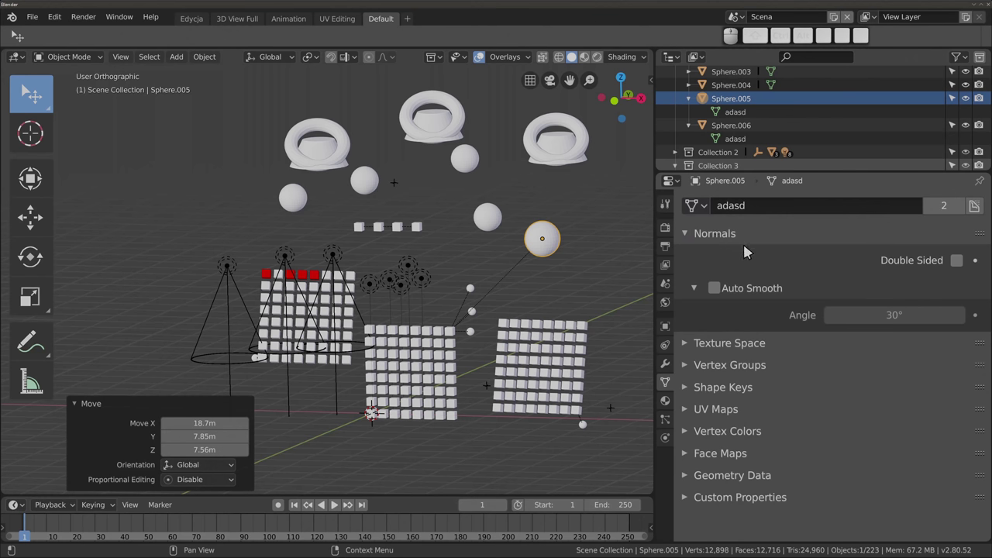
Step: Collapse the Sphere.005 and Sphere.006 Outliner entries and return to Object Mode
{"action": "left_click", "coordinate": [689, 99]}
{"action": "left_click", "coordinate": [689, 111]}
{"action": "left_click", "coordinate": [750, 113]}
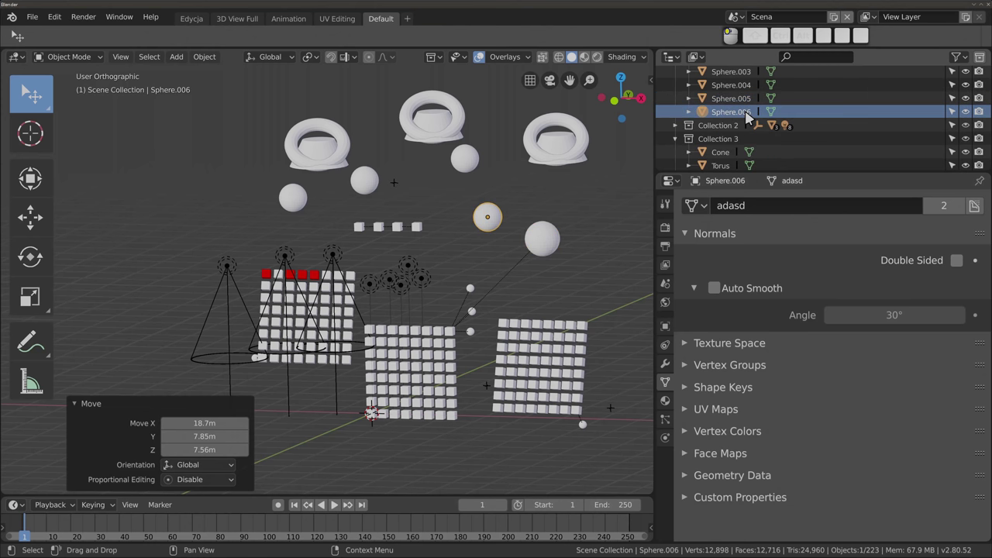
{"action": "left_click", "coordinate": [688, 112]}
{"action": "left_click", "coordinate": [689, 99]}
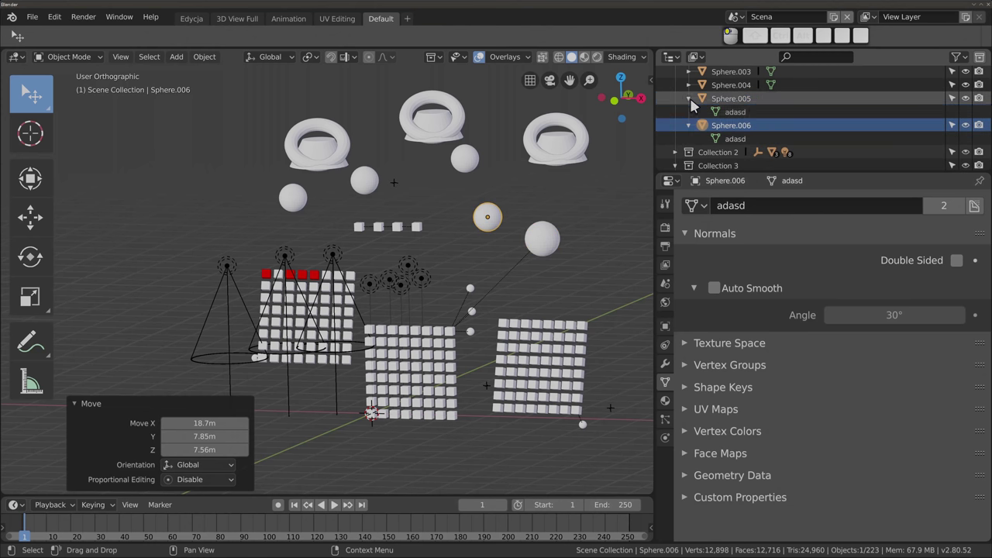
{"action": "left_click", "coordinate": [735, 112]}
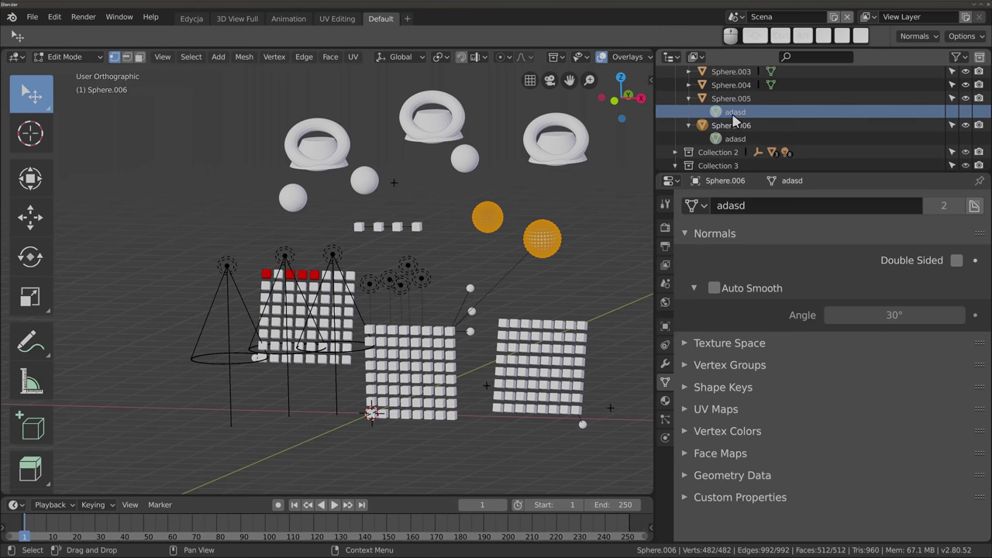
{"action": "left_click", "coordinate": [689, 98]}
{"action": "left_click", "coordinate": [689, 111]}
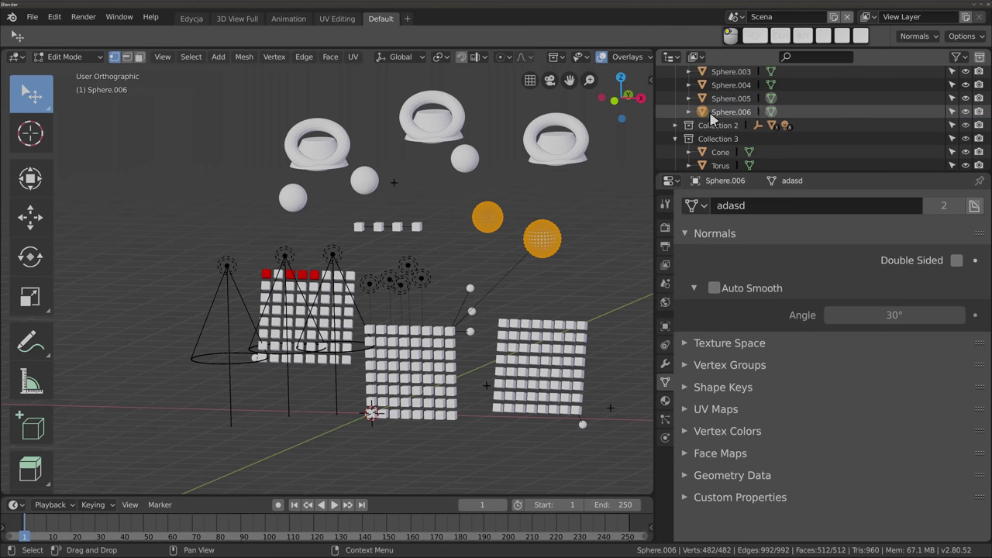
{"action": "key", "text": "Tab"}
Step: Scale Sphere.005 up to 1.976 and trackball-rotate it freely
{"action": "left_click", "coordinate": [555, 252]}
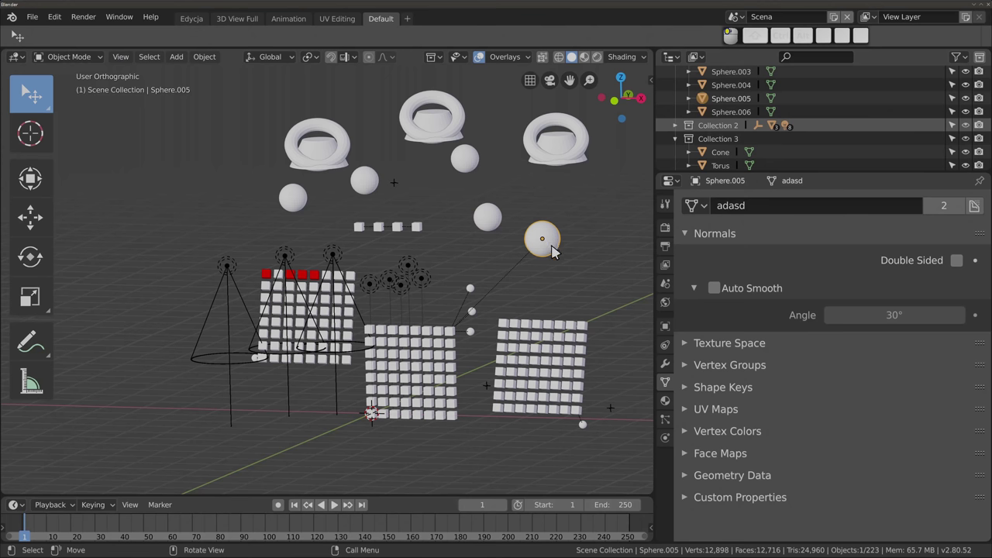
{"action": "key", "text": "s"}
{"action": "left_click", "coordinate": [555, 258]}
{"action": "key", "text": "r"}
{"action": "key", "text": "r"}
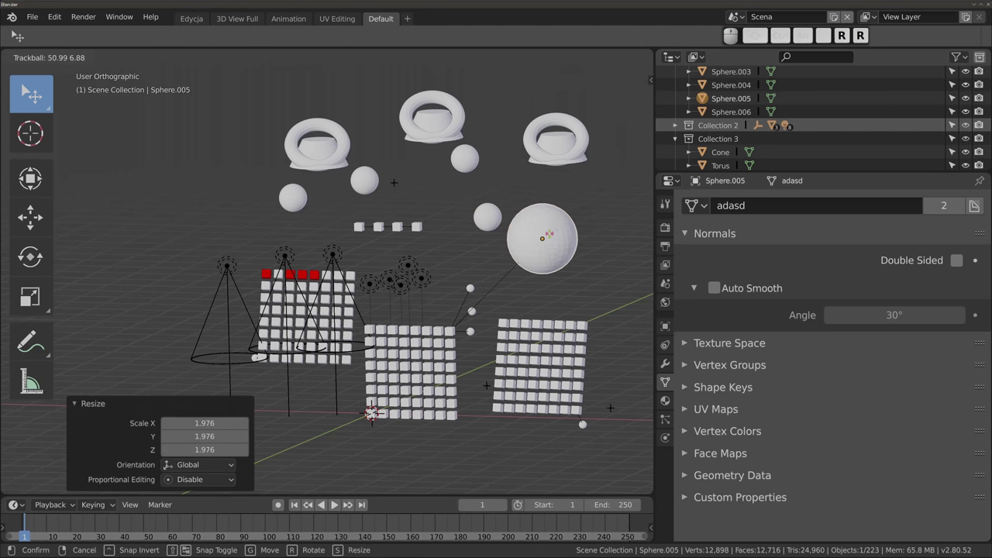
{"action": "left_click", "coordinate": [555, 242]}
{"action": "scroll", "coordinate": [558, 236], "scroll_direction": "up", "scroll_amount": 4}
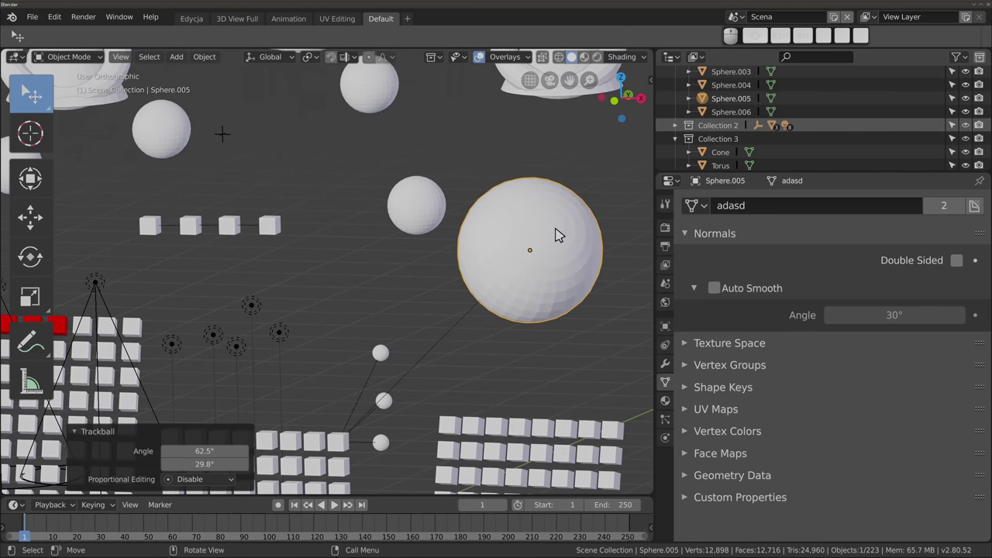
{"action": "middle_click_drag", "start_coordinate": [555, 235], "coordinate": [505, 231], "text": "shift"}
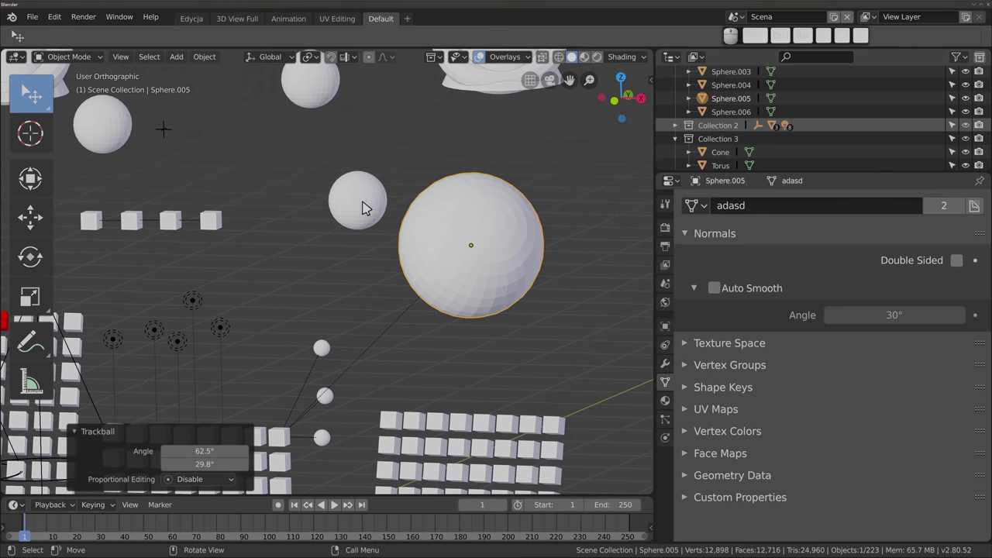
{"action": "scroll", "coordinate": [504, 242], "scroll_direction": "down", "scroll_amount": 1}
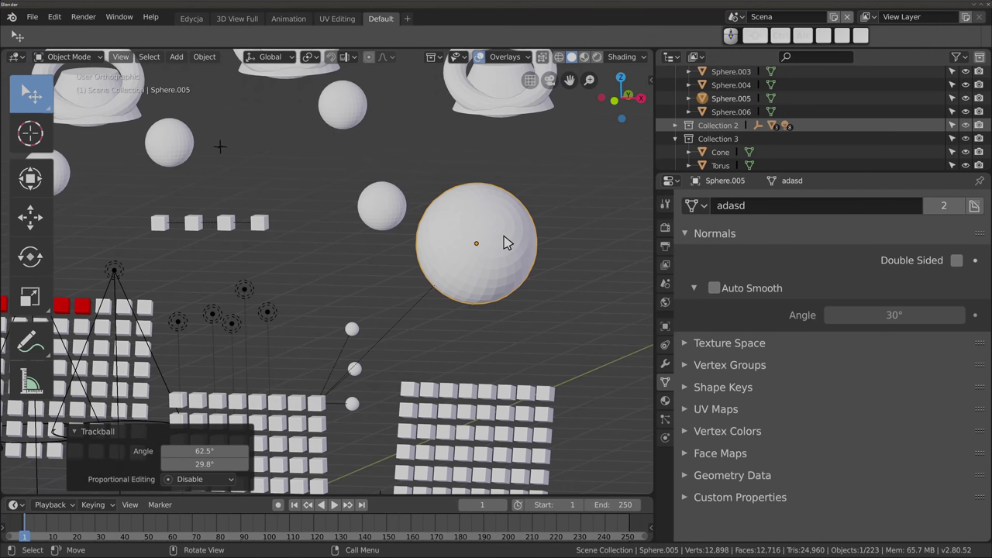
Step: Select Sphere.006 and use Select Linked > Object Data to pick both adasd-mesh spheres
{"action": "left_click", "coordinate": [391, 211]}
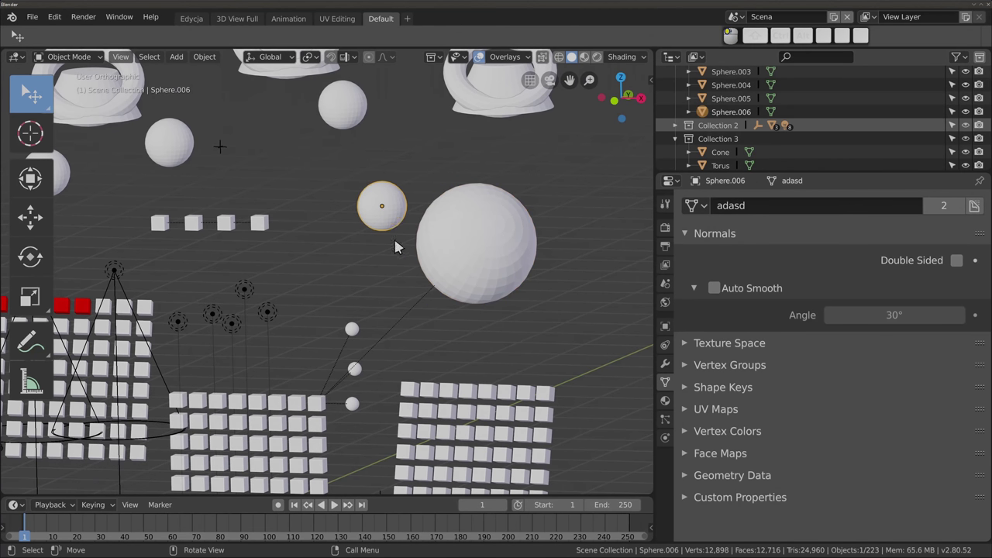
{"action": "left_click", "coordinate": [148, 56]}
{"action": "mouse_move", "coordinate": [176, 245]}
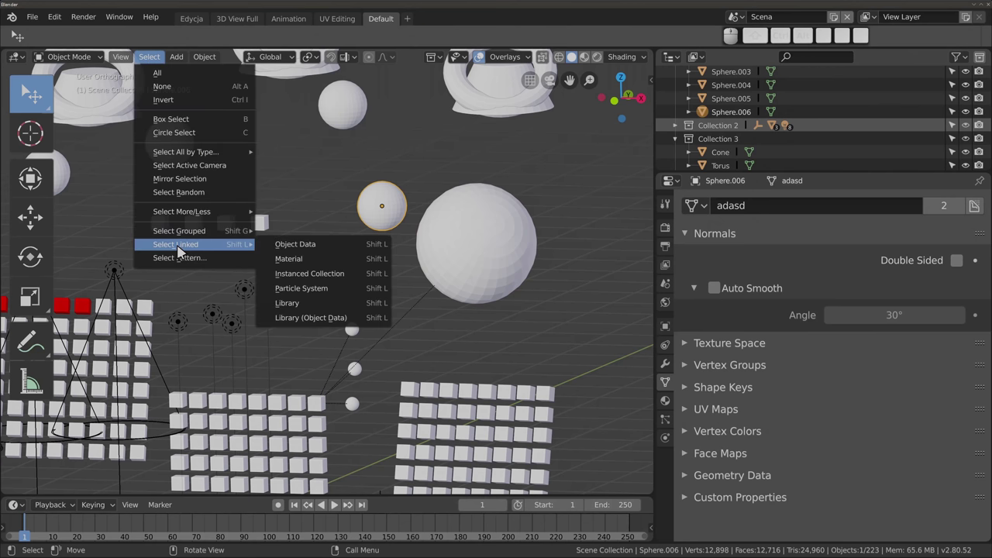
{"action": "left_click", "coordinate": [337, 249]}
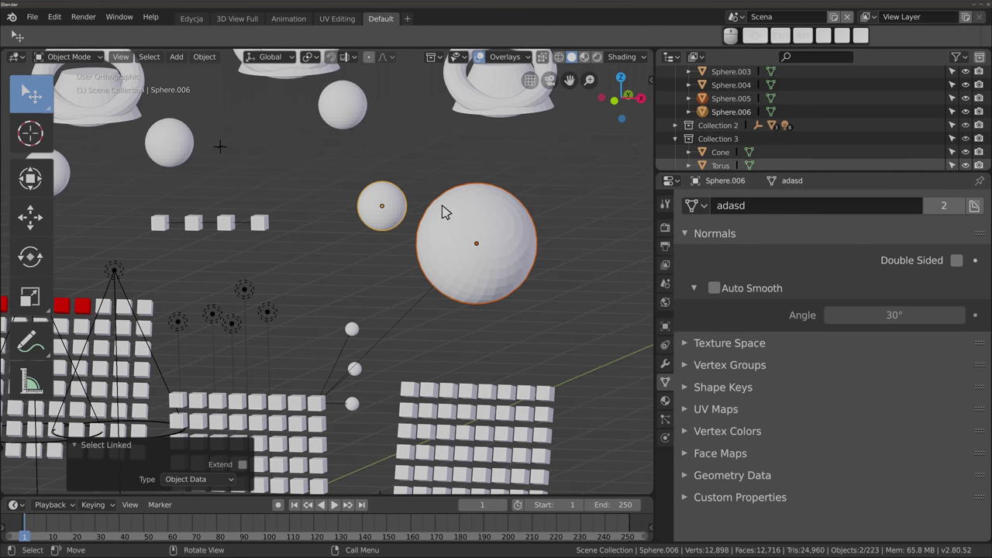
{"action": "scroll", "coordinate": [446, 214], "scroll_direction": "down", "scroll_amount": 5}
Step: Deselect everything and shift-select the cubes of the right grid's right column
{"action": "left_click", "coordinate": [149, 56]}
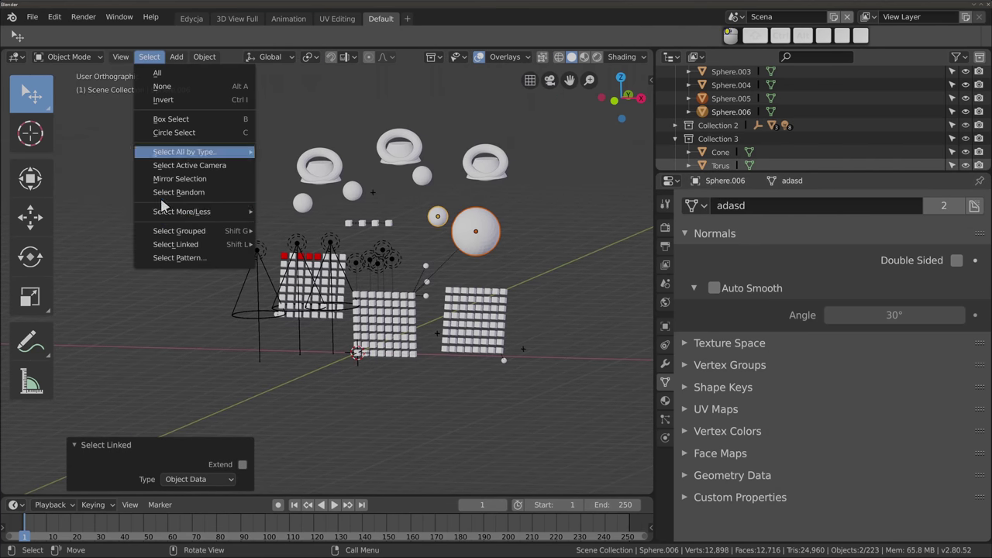
{"action": "mouse_move", "coordinate": [176, 245]}
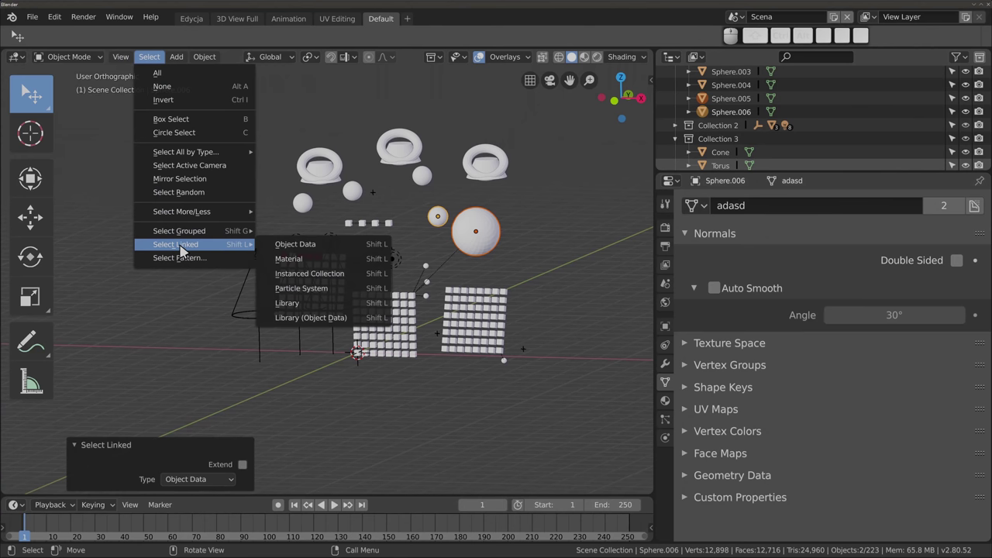
{"action": "left_click", "coordinate": [293, 259]}
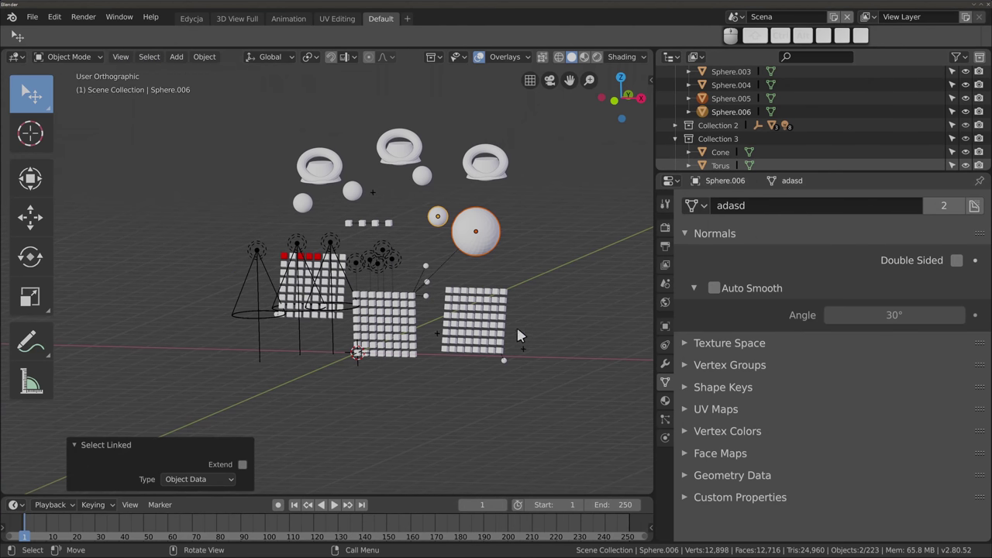
{"action": "key", "text": "alt+a"}
{"action": "middle_click_drag", "start_coordinate": [518, 335], "coordinate": [501, 299]}
{"action": "left_click_drag", "start_coordinate": [505, 293], "coordinate": [508, 322], "text": "shift"}
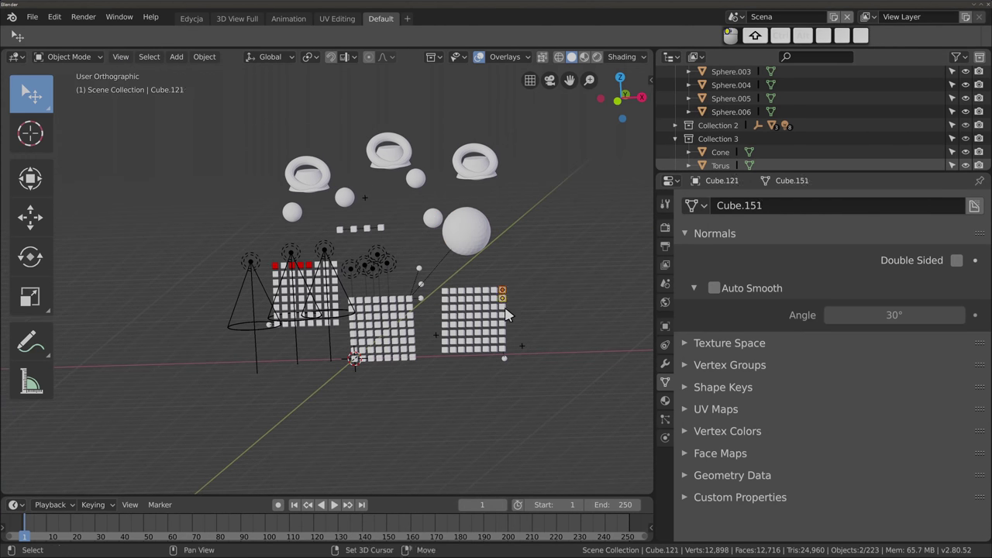
{"action": "left_click", "coordinate": [503, 324], "text": "shift"}
{"action": "left_click", "coordinate": [502, 333], "text": "shift"}
{"action": "left_click", "coordinate": [502, 340], "text": "shift"}
{"action": "left_click", "coordinate": [503, 348], "text": "shift"}
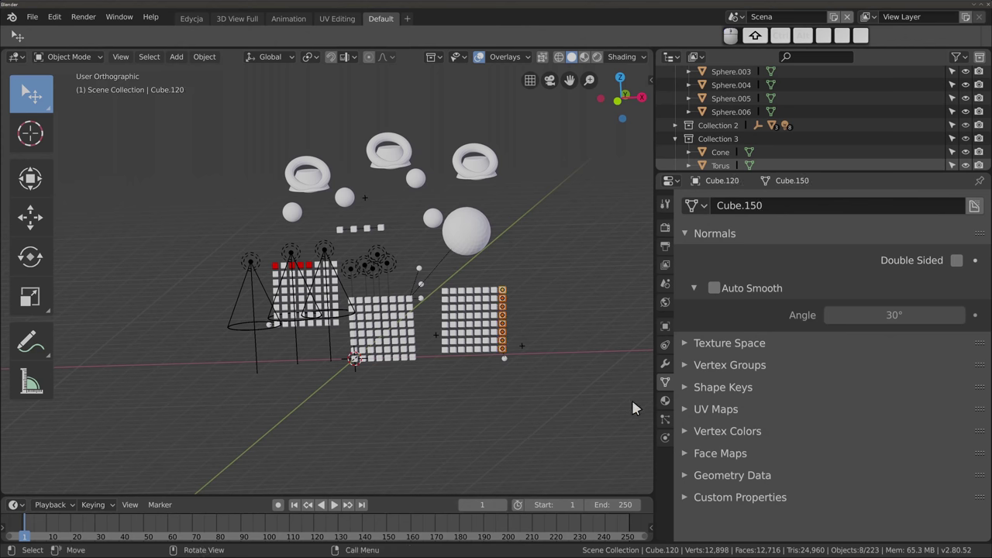
Step: Create a new material, Material.002, on Cube.120 with a red base colour
{"action": "left_click", "coordinate": [664, 400]}
{"action": "left_click", "coordinate": [814, 284]}
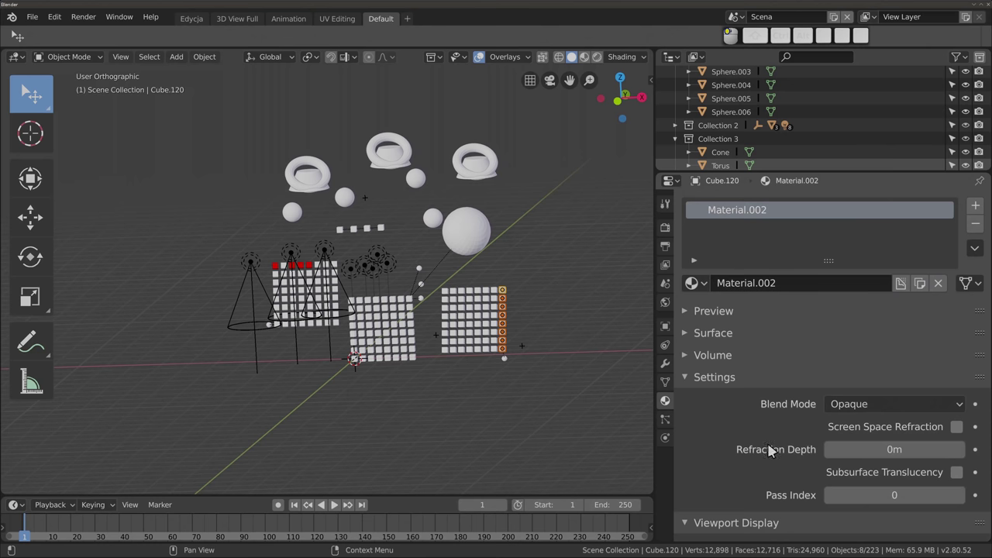
{"action": "left_click", "coordinate": [712, 333]}
{"action": "left_click", "coordinate": [876, 472]}
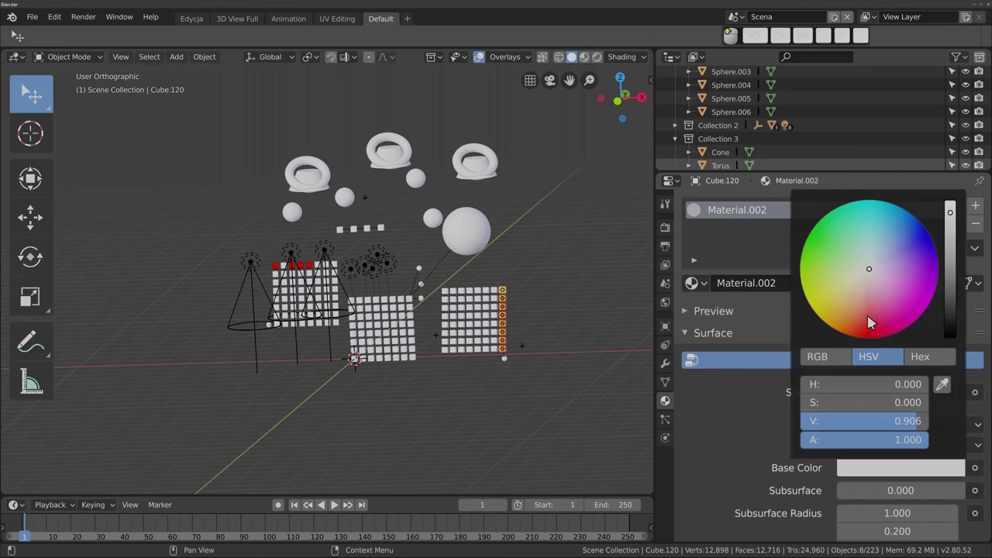
{"action": "left_click", "coordinate": [866, 338]}
{"action": "left_click", "coordinate": [717, 334]}
Step: Set Material.002's viewport display colour to red
{"action": "scroll", "coordinate": [722, 435], "scroll_direction": "down", "scroll_amount": 2}
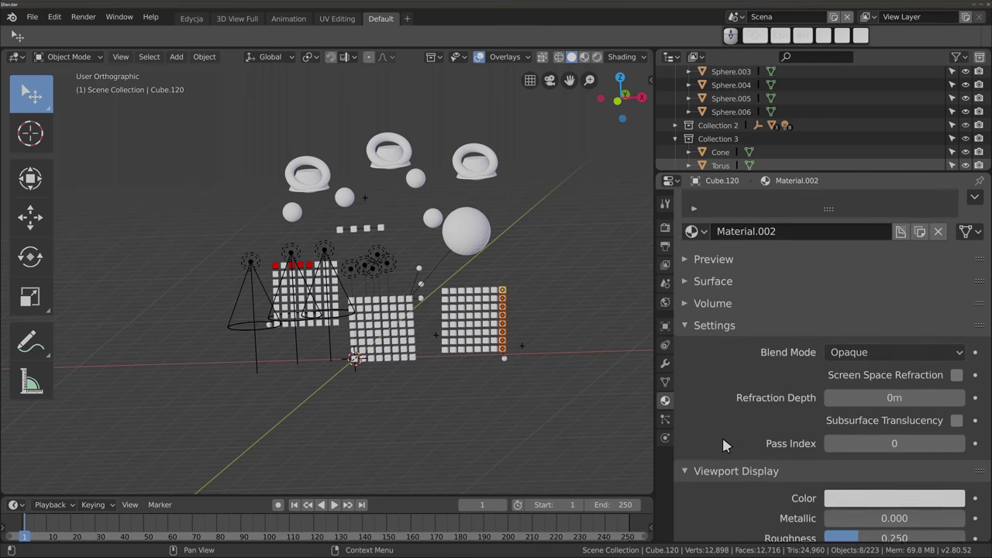
{"action": "scroll", "coordinate": [721, 435], "scroll_direction": "down", "scroll_amount": 1}
{"action": "left_click", "coordinate": [857, 465]}
{"action": "left_click", "coordinate": [870, 328]}
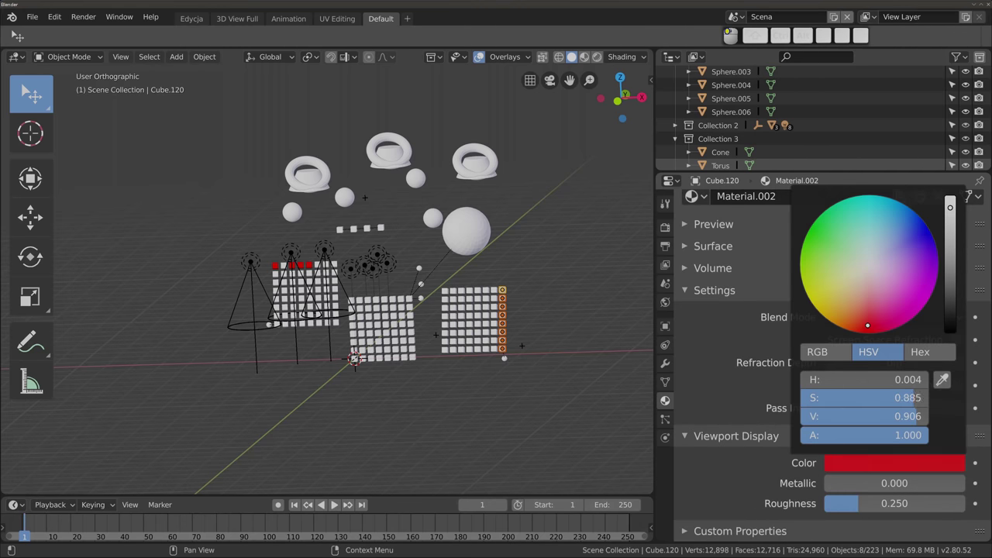
{"action": "middle_click_drag", "start_coordinate": [481, 350], "coordinate": [458, 326]}
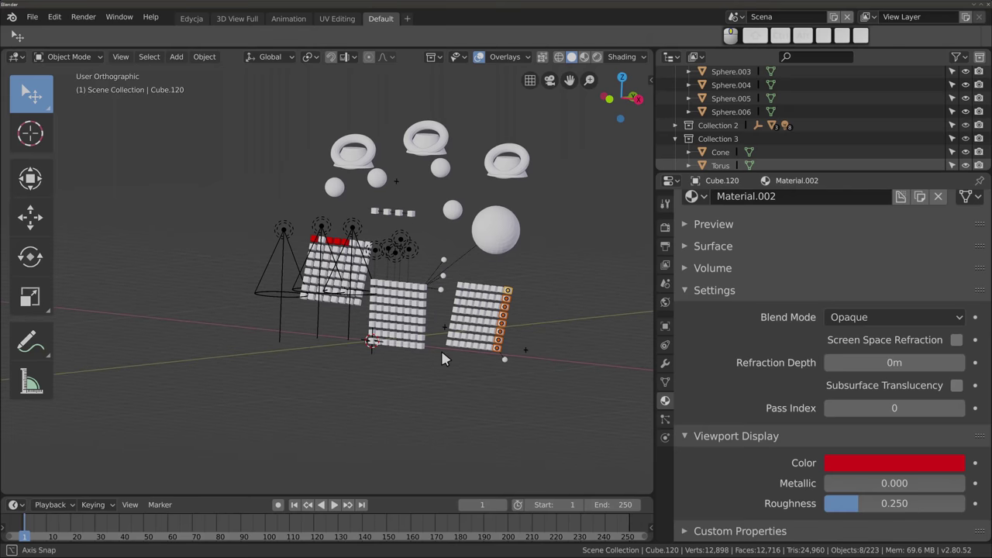
{"action": "scroll", "coordinate": [442, 310], "scroll_direction": "up", "scroll_amount": 2}
{"action": "scroll", "coordinate": [427, 290], "scroll_direction": "up", "scroll_amount": 3}
{"action": "scroll", "coordinate": [419, 281], "scroll_direction": "up", "scroll_amount": 2}
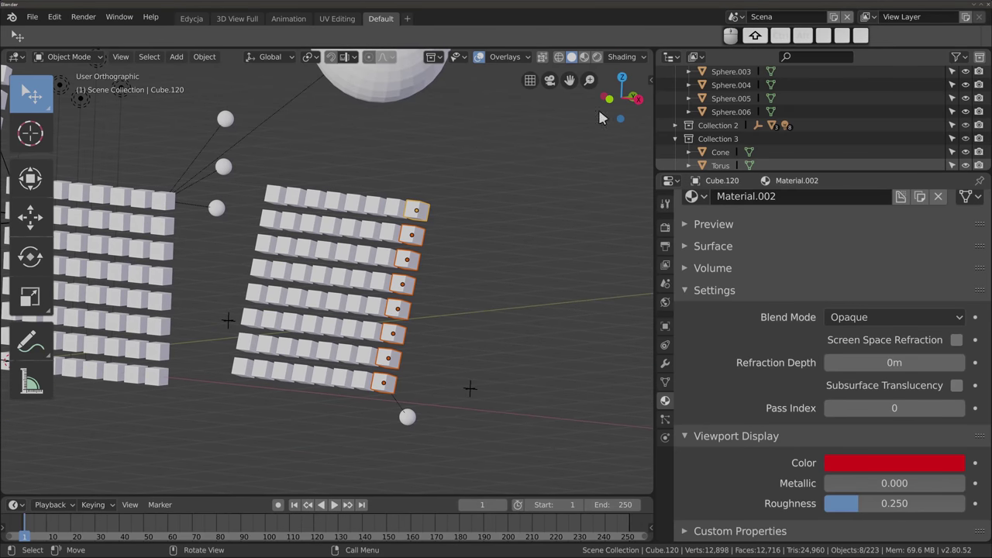
Step: Shade the viewport by material colour and link Material.002 to all selected cubes with Ctrl+L
{"action": "left_click", "coordinate": [625, 59]}
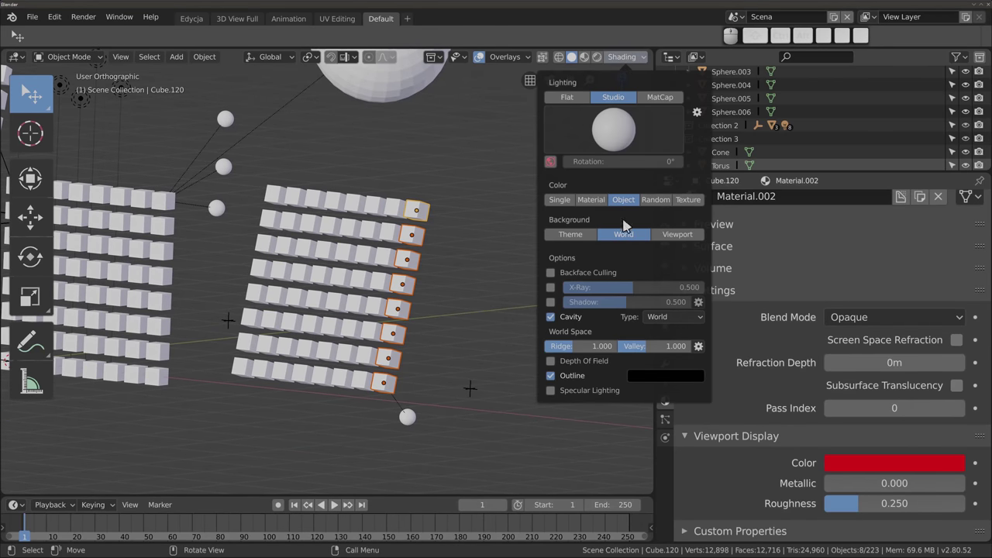
{"action": "left_click", "coordinate": [687, 200]}
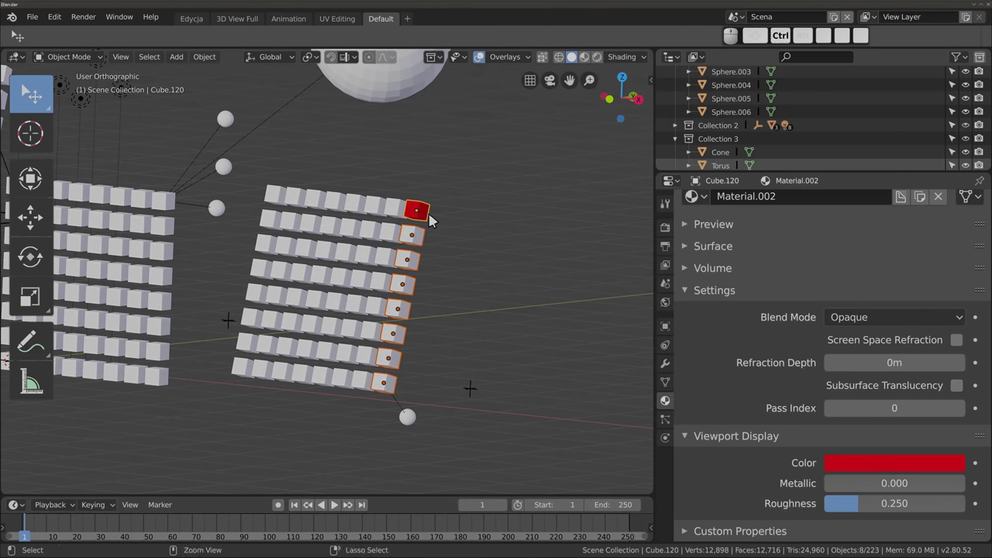
{"action": "key", "text": "ctrl+l"}
{"action": "left_click", "coordinate": [444, 253]}
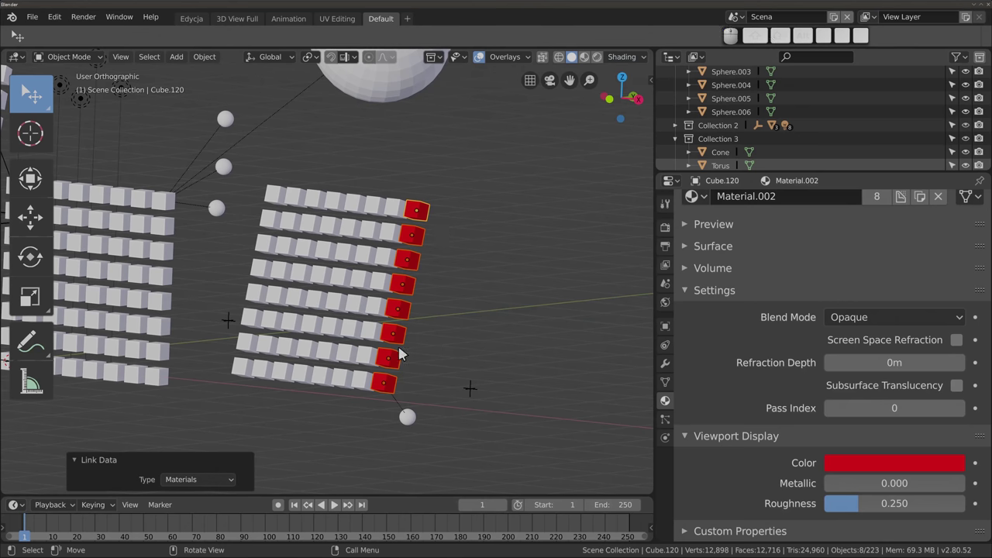
Step: Clear the selection and switch the viewport to wireframe shading
{"action": "middle_click_drag", "start_coordinate": [403, 293], "coordinate": [453, 275]}
{"action": "left_click", "coordinate": [452, 275]}
{"action": "key", "text": "z"}
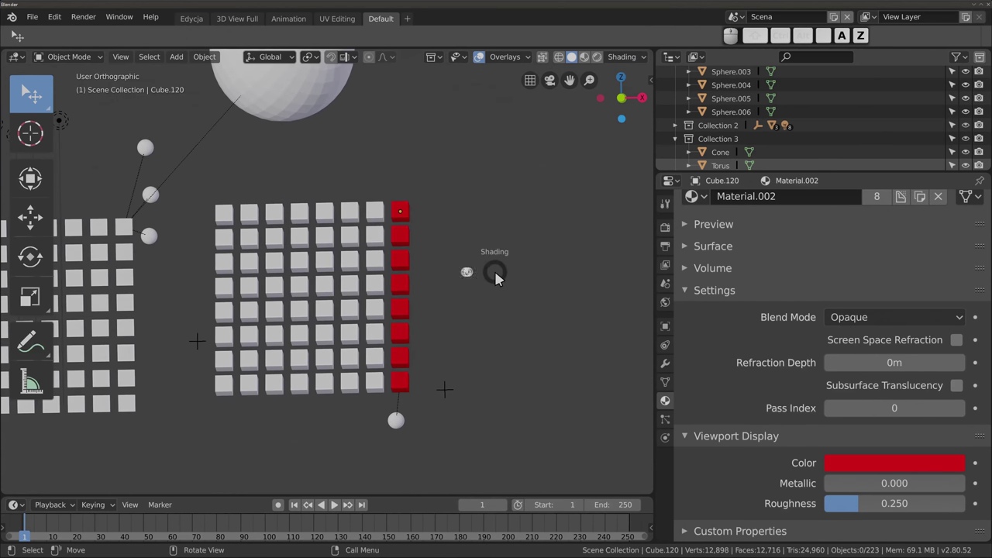
{"action": "left_click", "coordinate": [425, 275]}
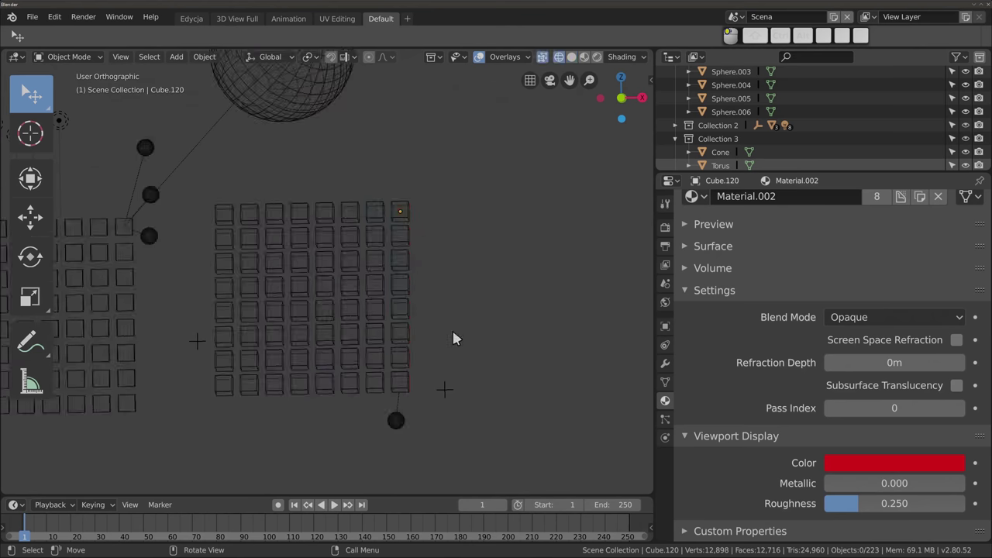
Step: Select Cube.123 and pick all eight cubes sharing Material.002 via Select Linked > Material
{"action": "left_click", "coordinate": [400, 285]}
{"action": "middle_click_drag", "start_coordinate": [331, 295], "coordinate": [396, 272], "text": "shift"}
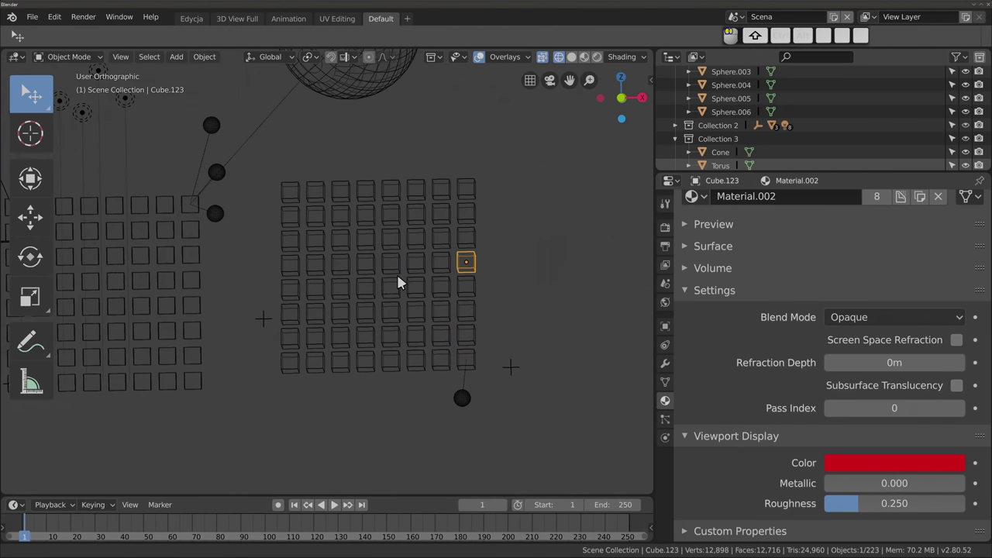
{"action": "left_click", "coordinate": [149, 56]}
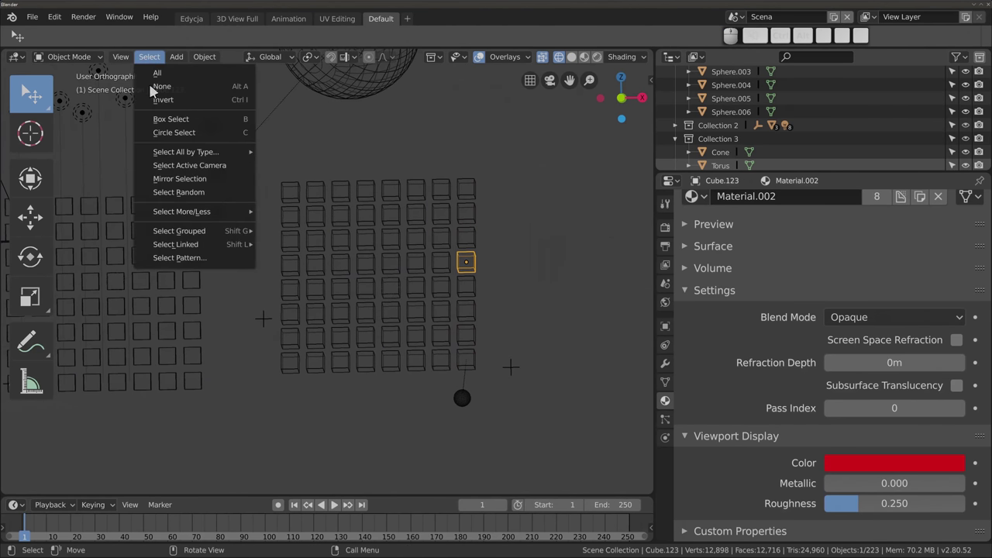
{"action": "mouse_move", "coordinate": [176, 245]}
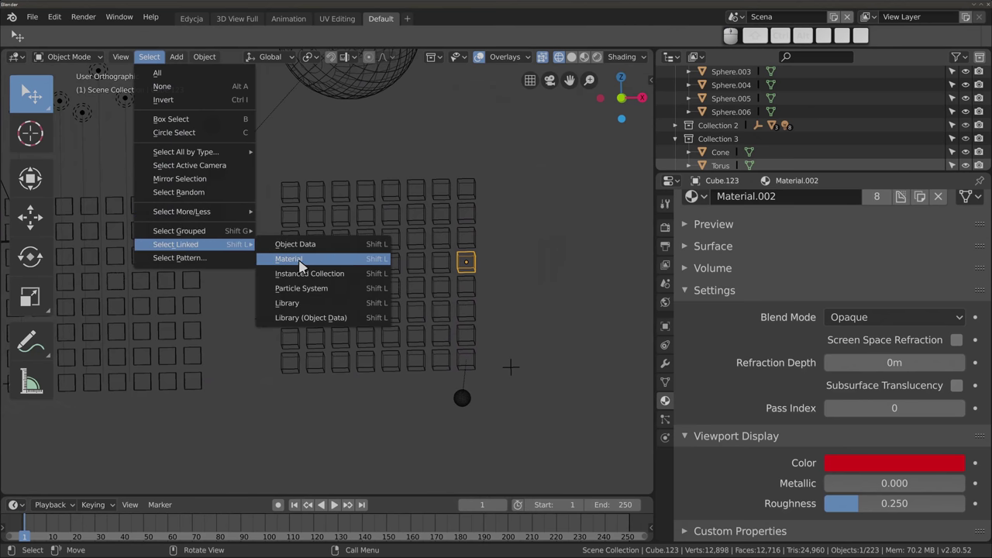
{"action": "left_click", "coordinate": [335, 263]}
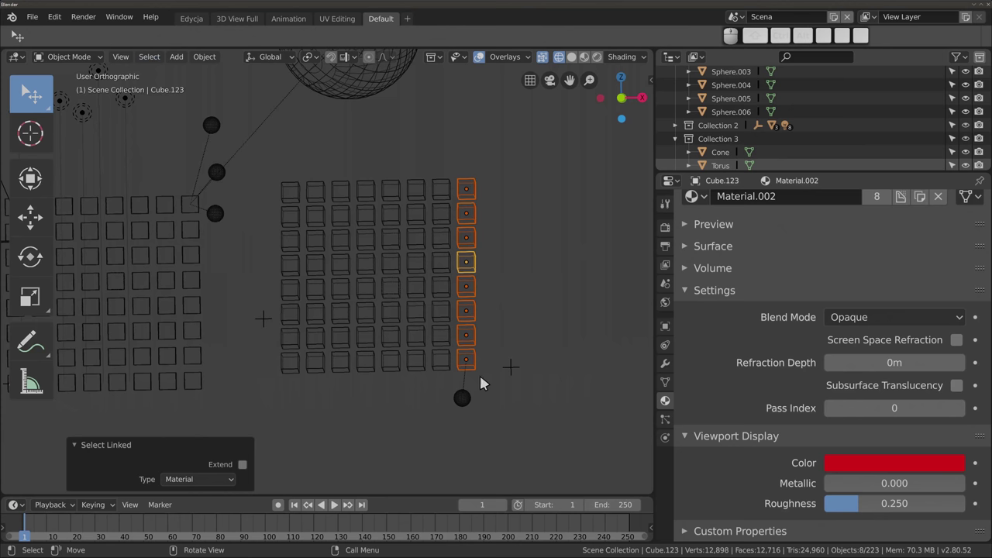
Step: Tilt the view slightly and reopen the Select Linked choices
{"action": "mouse_move", "coordinate": [355, 275]}
{"action": "middle_mouse_down"}
{"action": "mouse_move", "coordinate": [344, 298]}
{"action": "mouse_move", "coordinate": [364, 280]}
{"action": "middle_mouse_up"}
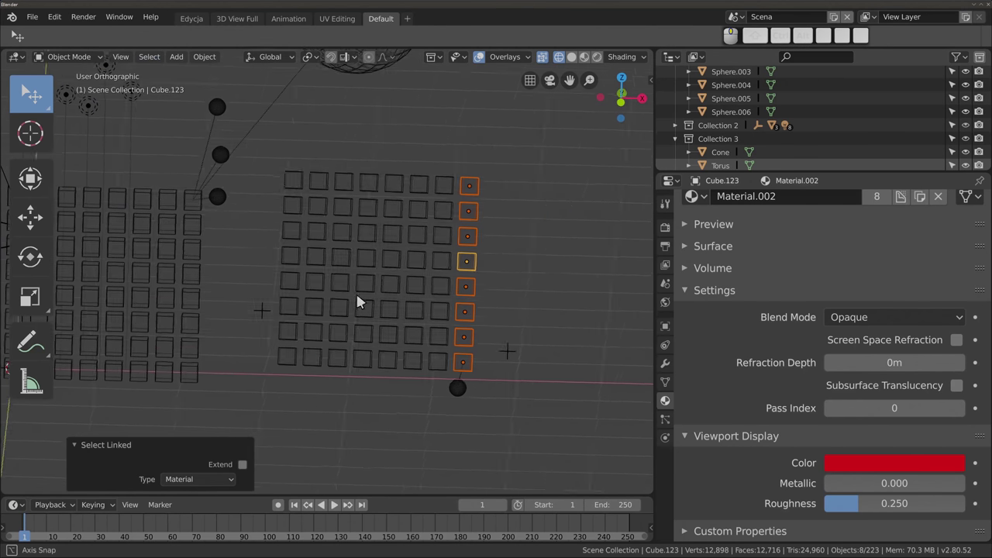
{"action": "middle_click_drag", "start_coordinate": [293, 148], "coordinate": [288, 147]}
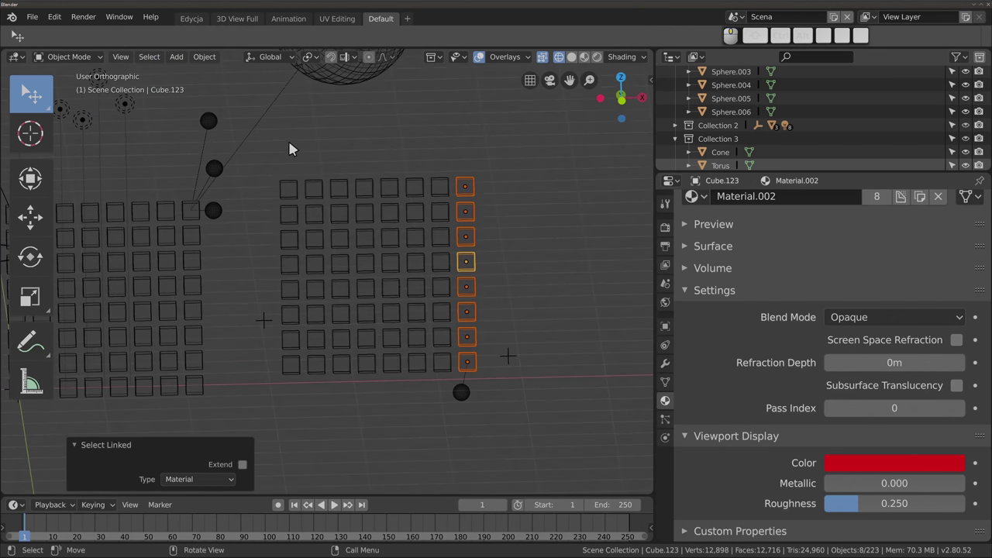
{"action": "left_click", "coordinate": [150, 57]}
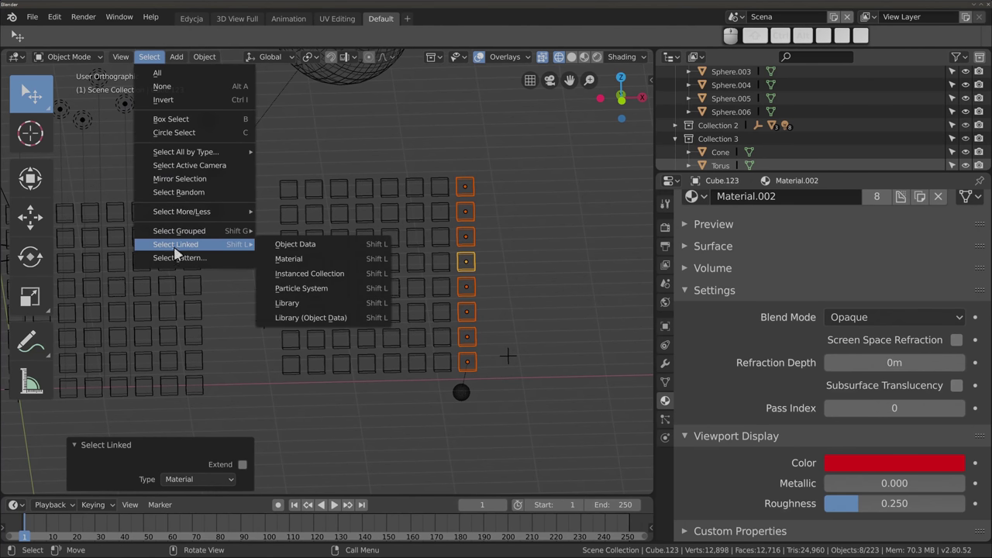
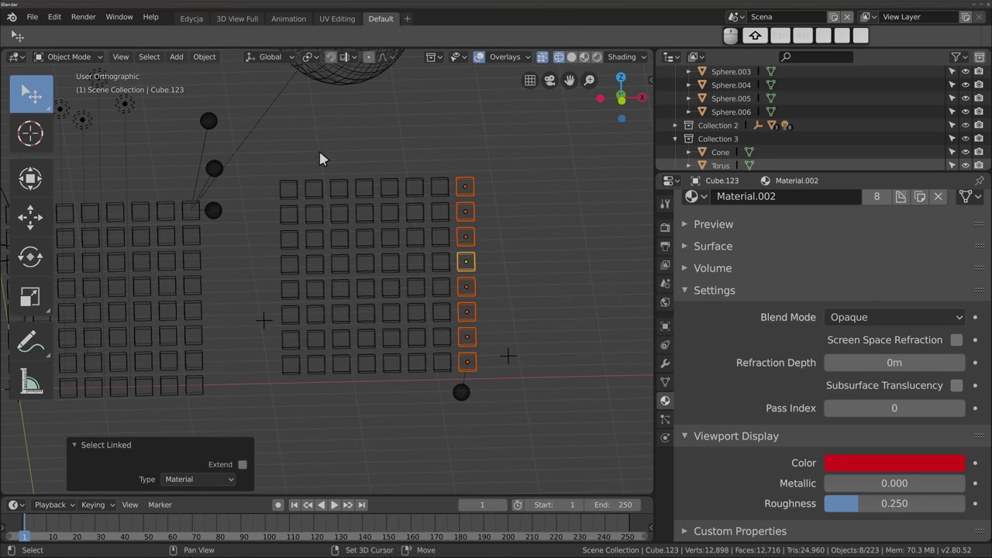
Step: Click through grid cubes such as Cube.060 and Cube.056, ending with only Cube.194 selected
{"action": "scroll", "coordinate": [322, 149], "scroll_direction": "down", "scroll_amount": 1, "text": "ctrl"}
{"action": "left_click", "coordinate": [32, 17]}
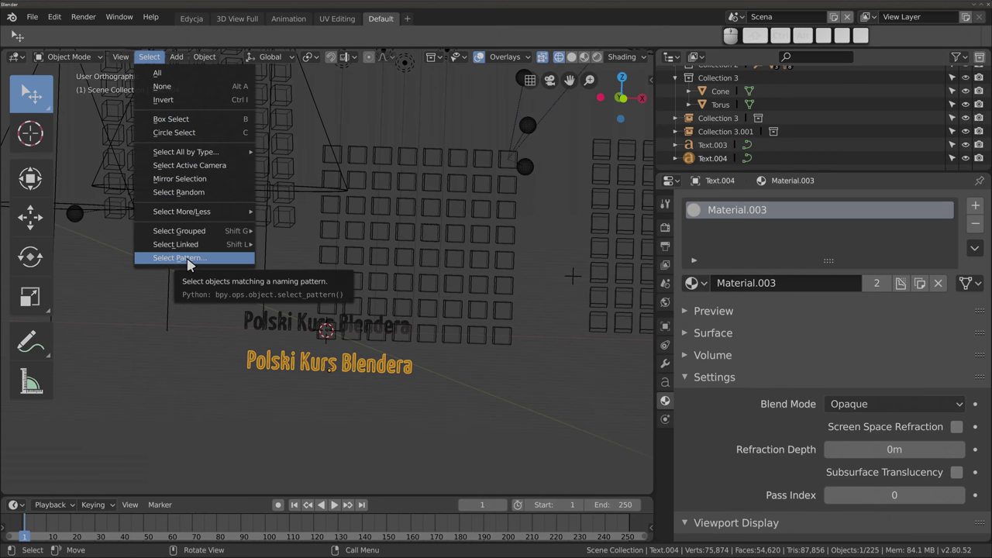
{"action": "left_click", "coordinate": [386, 167]}
{"action": "mouse_move", "coordinate": [403, 249]}
{"action": "middle_mouse_down"}
{"action": "mouse_move", "coordinate": [338, 250]}
{"action": "mouse_move", "coordinate": [340, 268]}
{"action": "middle_mouse_up"}
{"action": "left_click", "coordinate": [432, 163]}
{"action": "left_click", "coordinate": [484, 156]}
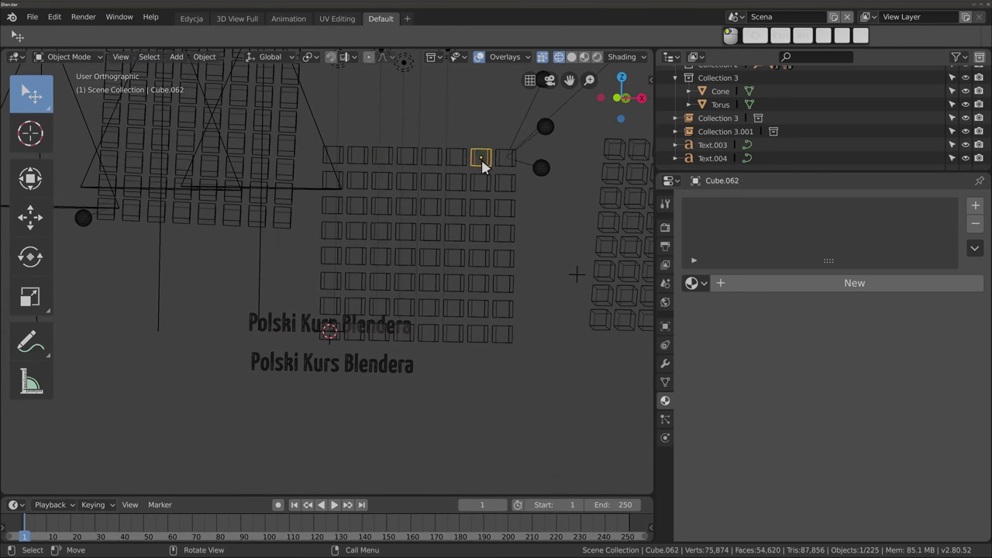
{"action": "left_click", "coordinate": [333, 158]}
{"action": "mouse_move", "coordinate": [272, 211]}
{"action": "middle_mouse_down"}
{"action": "mouse_move", "coordinate": [288, 196]}
{"action": "mouse_move", "coordinate": [308, 254]}
{"action": "middle_mouse_up"}
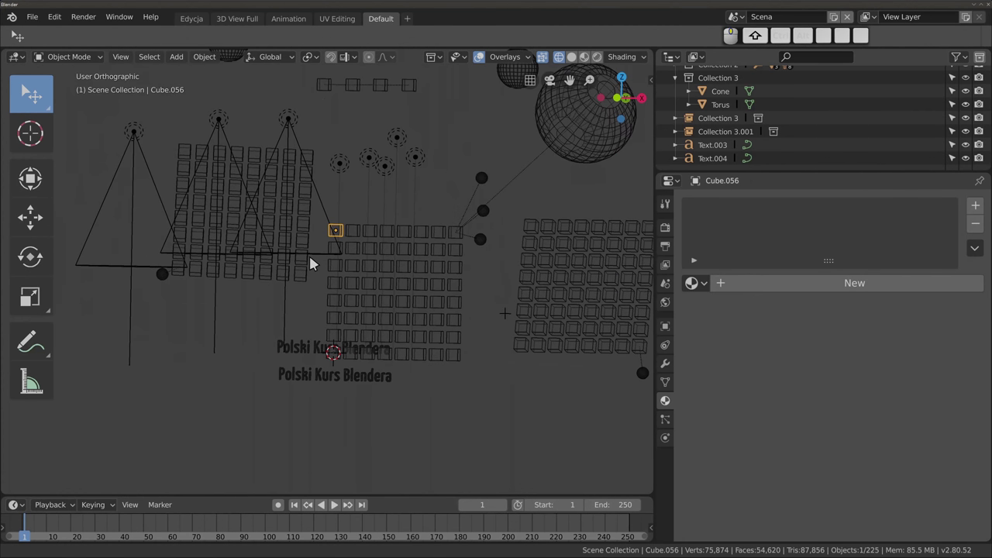
{"action": "left_click", "coordinate": [325, 85]}
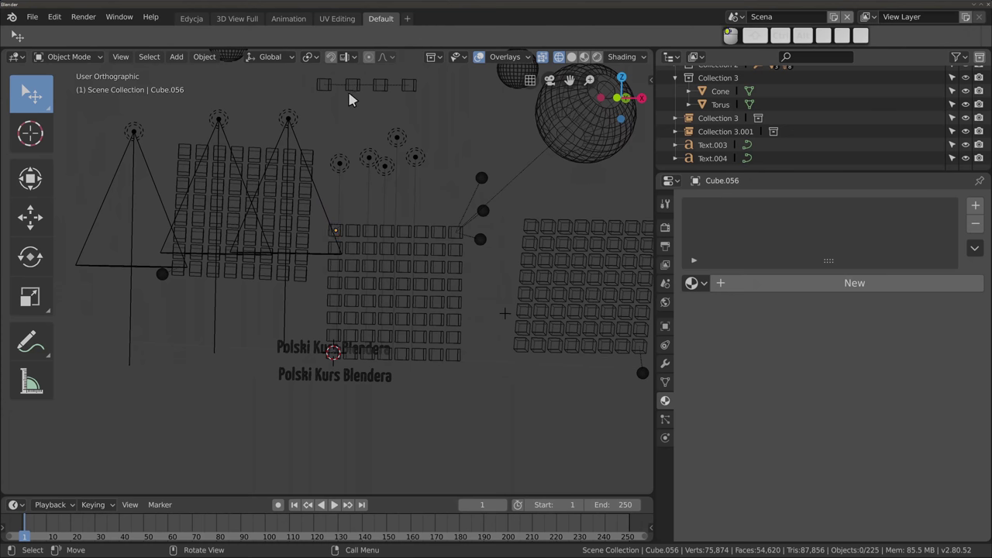
{"action": "left_click", "coordinate": [377, 91]}
Step: Select every object with the Select Pattern wildcard *
{"action": "left_click", "coordinate": [149, 57]}
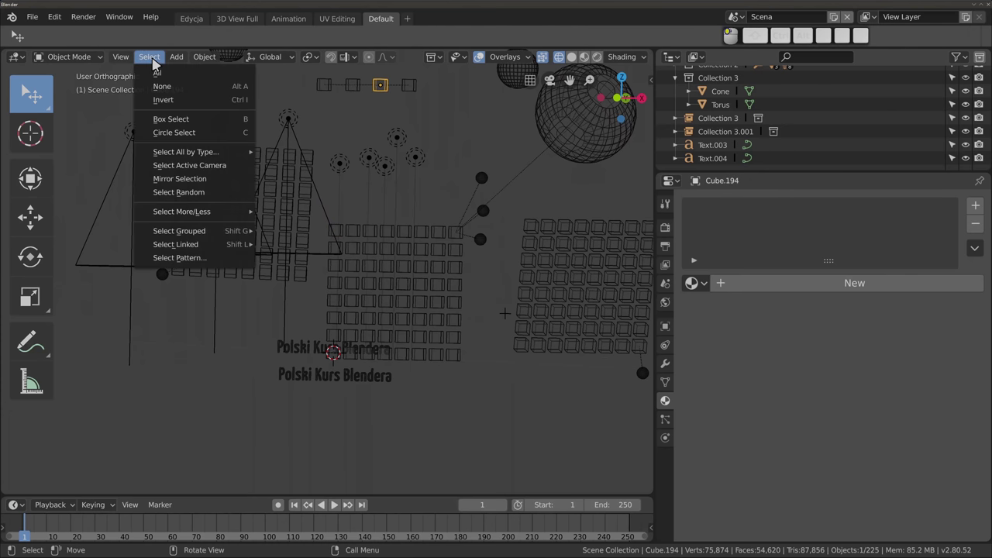
{"action": "left_click", "coordinate": [174, 258]}
{"action": "left_click", "coordinate": [266, 278]}
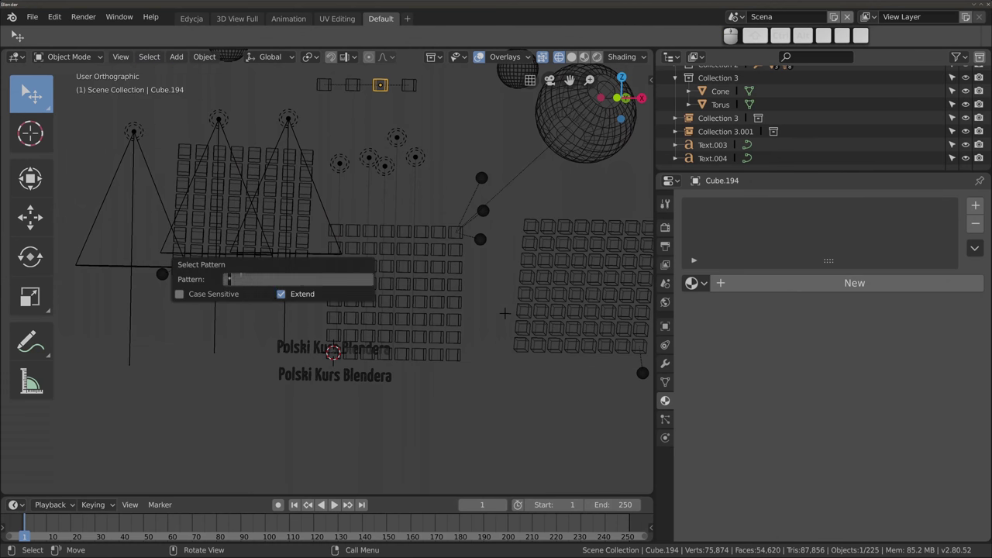
{"action": "key", "text": "Return"}
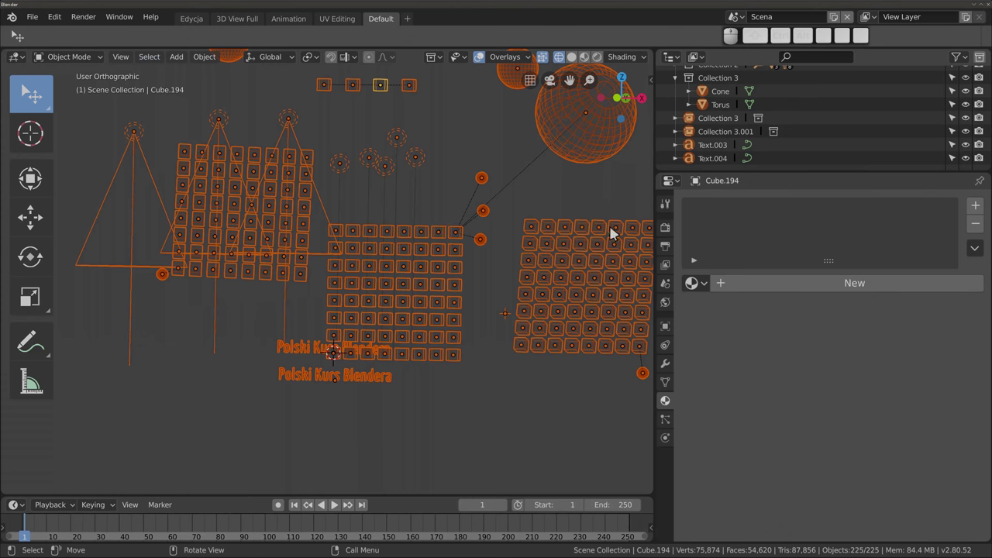
Step: Deselect everything with Alt+A and select only the small sphere Sphere.007
{"action": "scroll", "coordinate": [325, 295], "scroll_direction": "down", "scroll_amount": 3}
{"action": "key", "text": "alt+a"}
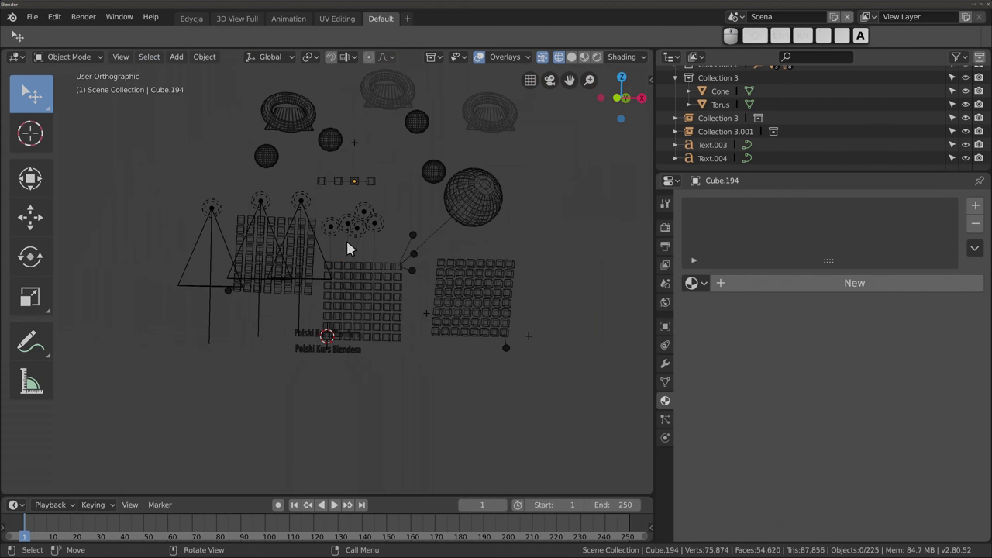
{"action": "scroll", "coordinate": [348, 248], "scroll_direction": "up", "scroll_amount": 2, "text": "shift"}
{"action": "scroll", "coordinate": [365, 234], "scroll_direction": "up", "scroll_amount": 1}
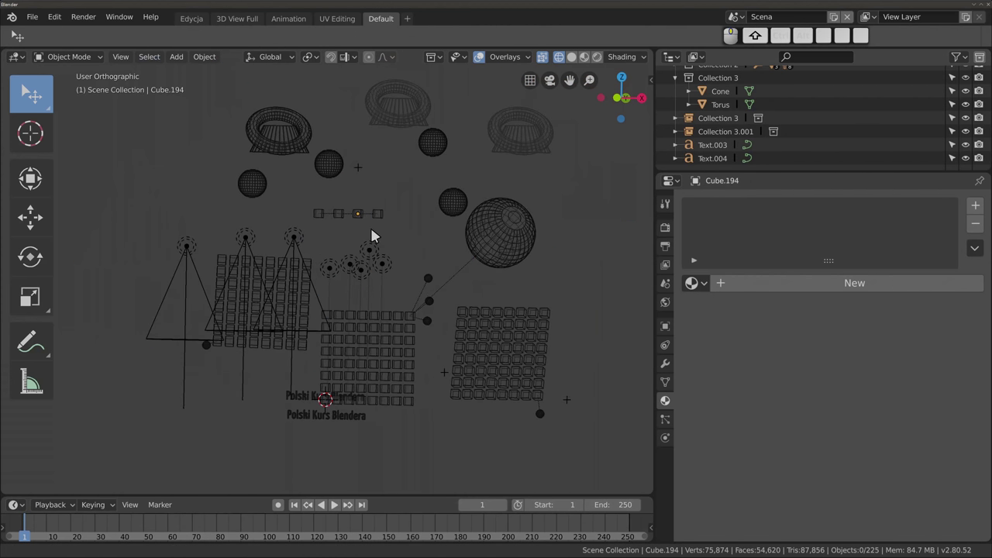
{"action": "scroll", "coordinate": [369, 225], "scroll_direction": "up", "scroll_amount": 1}
{"action": "left_click", "coordinate": [326, 166]}
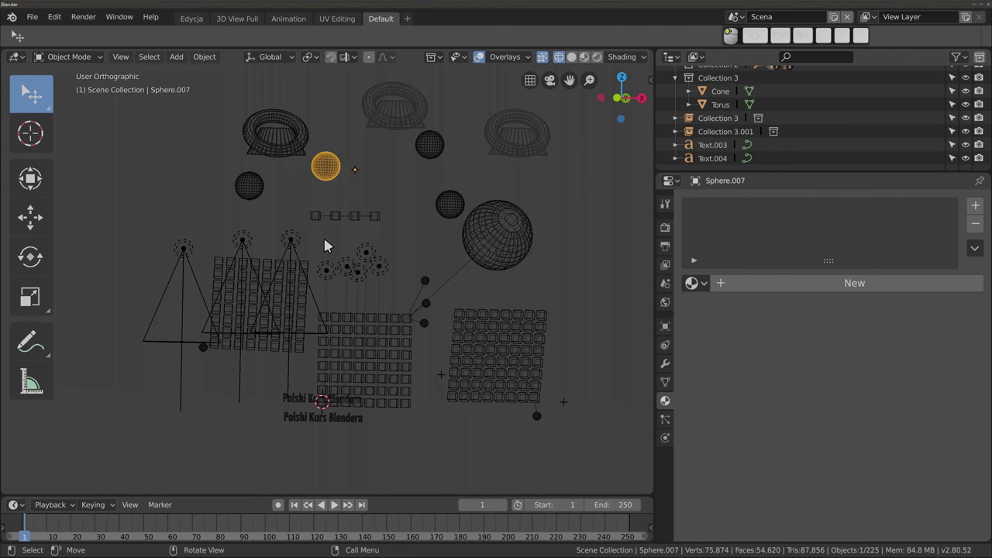
Step: Run Select Pattern with 'Cube' and Extend on, which adds no objects
{"action": "left_click", "coordinate": [150, 58]}
{"action": "left_click", "coordinate": [180, 258]}
{"action": "left_click", "coordinate": [149, 56]}
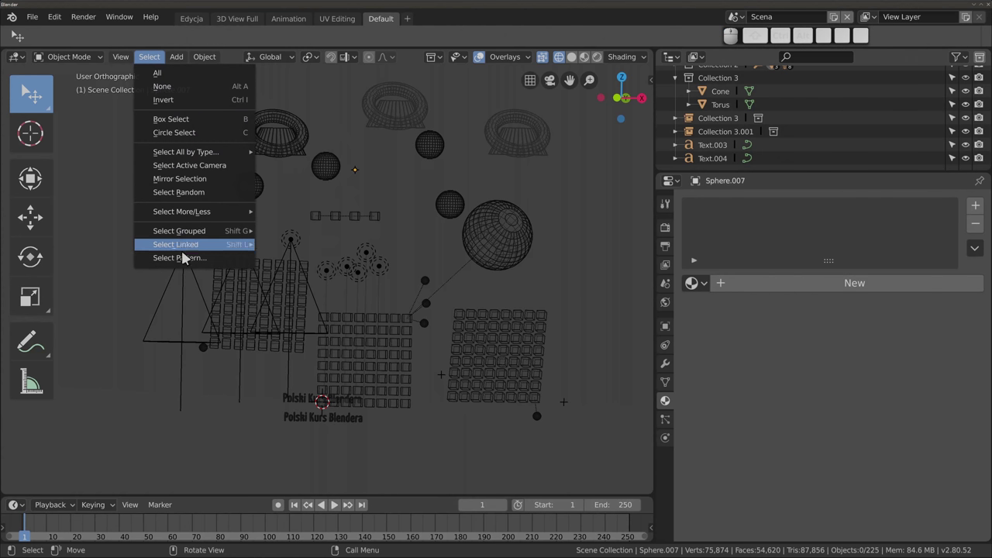
{"action": "left_click", "coordinate": [240, 258]}
{"action": "left_click", "coordinate": [264, 276]}
{"action": "type", "text": "C"}
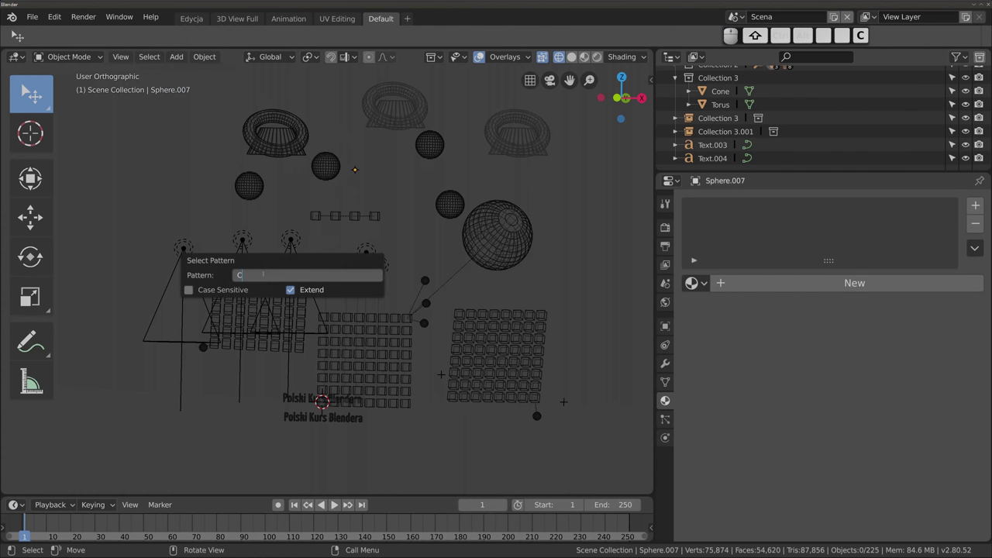
{"action": "type", "text": "ube"}
{"action": "key", "text": "Return"}
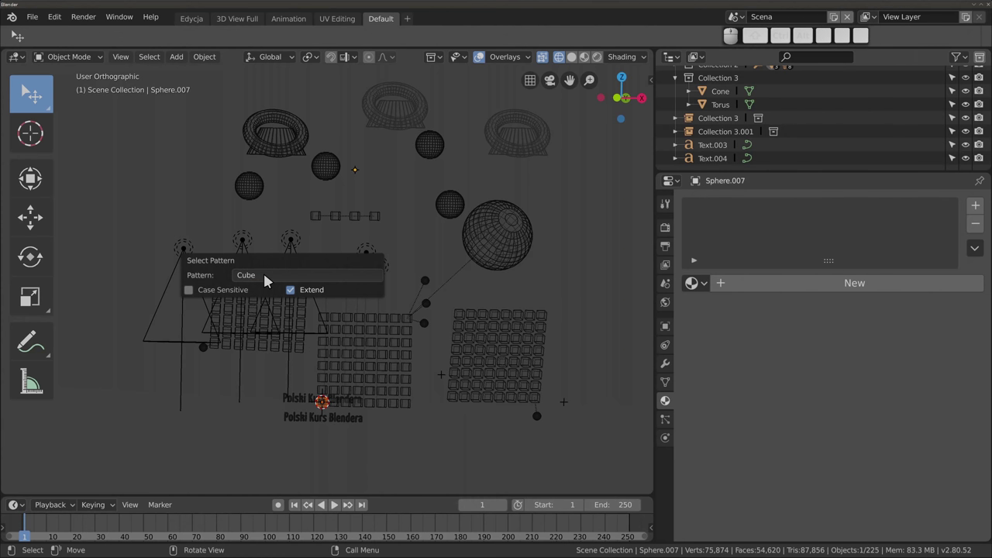
{"action": "scroll", "coordinate": [322, 401], "scroll_direction": "up", "scroll_amount": 5}
{"action": "scroll", "coordinate": [321, 401], "scroll_direction": "up", "scroll_amount": 4}
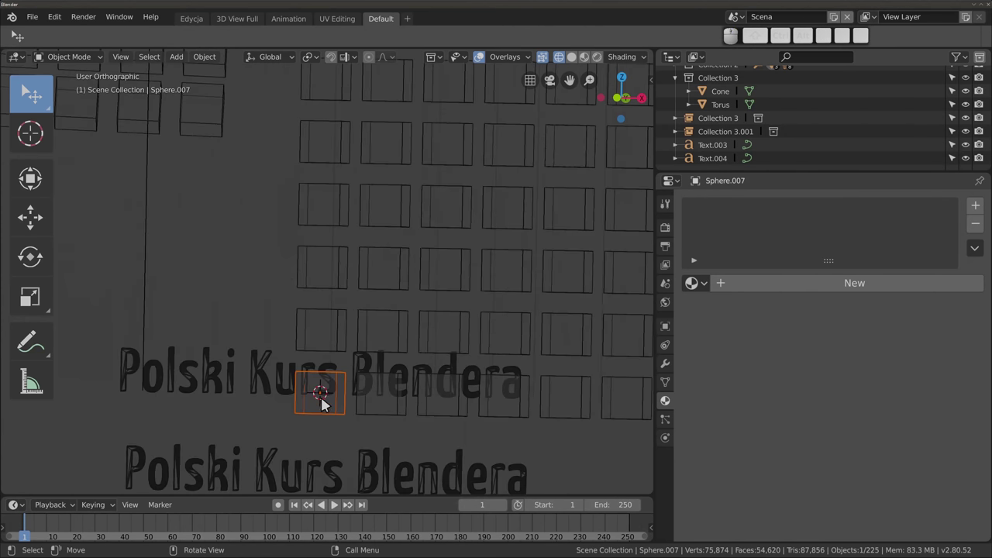
{"action": "scroll", "coordinate": [324, 401], "scroll_direction": "down", "scroll_amount": 7}
{"action": "scroll", "coordinate": [322, 402], "scroll_direction": "down", "scroll_amount": 2}
{"action": "scroll", "coordinate": [294, 344], "scroll_direction": "up", "scroll_amount": 1}
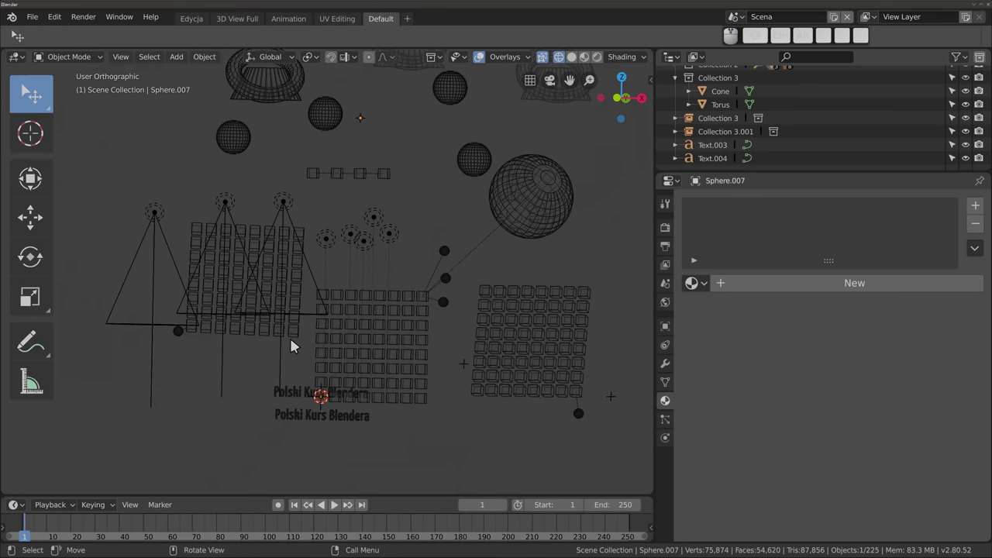
Step: Select the numbered cubes matching the pattern Cube.0*
{"action": "left_click", "coordinate": [147, 57]}
{"action": "left_click", "coordinate": [178, 257]}
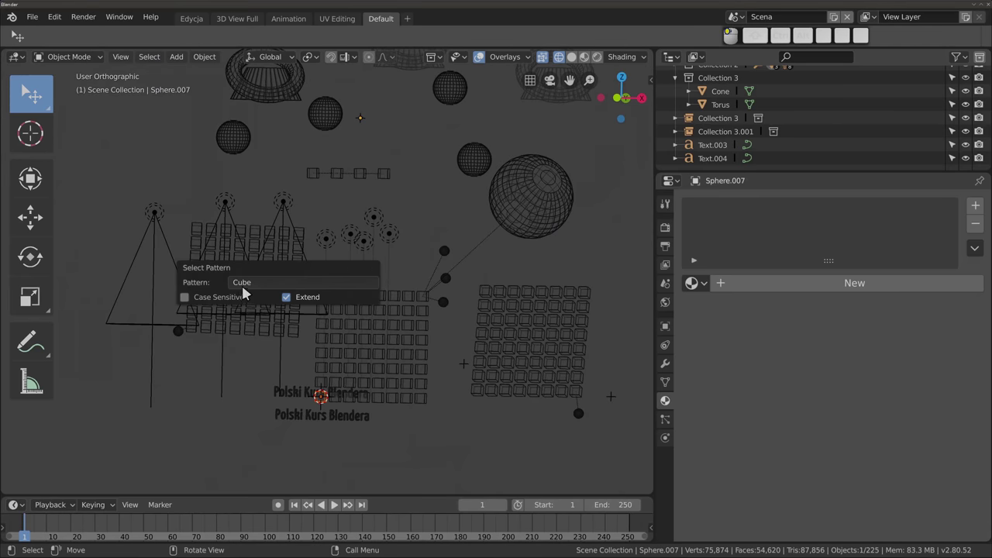
{"action": "left_click", "coordinate": [248, 282]}
{"action": "left_click", "coordinate": [267, 282]}
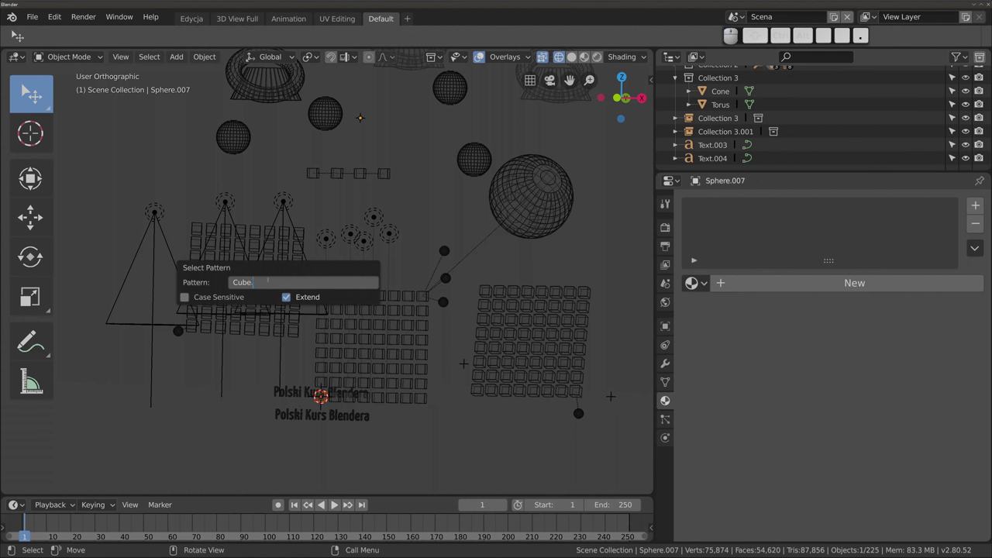
{"action": "type", "text": "0"}
{"action": "key", "text": "shift"}
{"action": "type", "text": "*"}
{"action": "key", "text": "Return"}
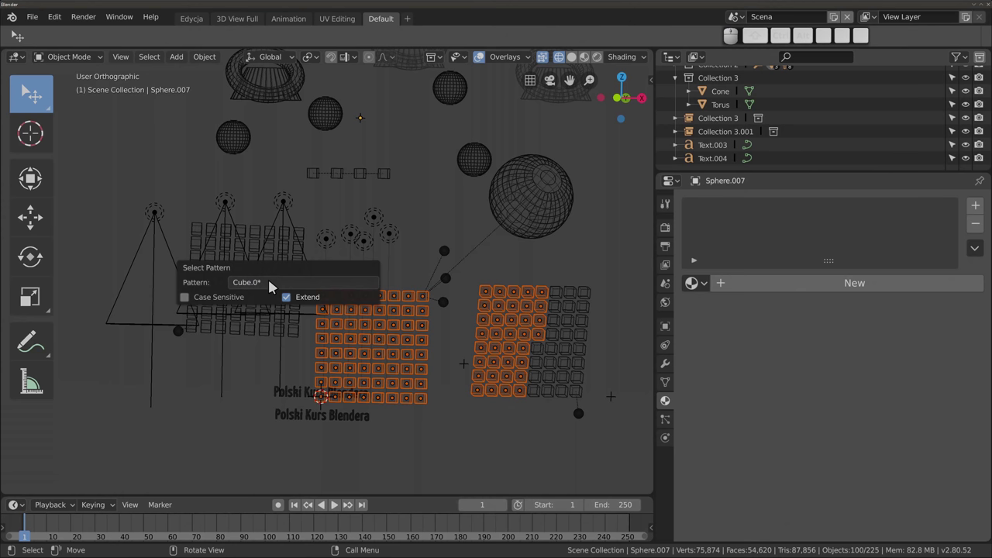
Step: Zoom in and select only Cube.100, then bring the whole scene back into view
{"action": "scroll", "coordinate": [543, 364], "scroll_direction": "up", "scroll_amount": 4}
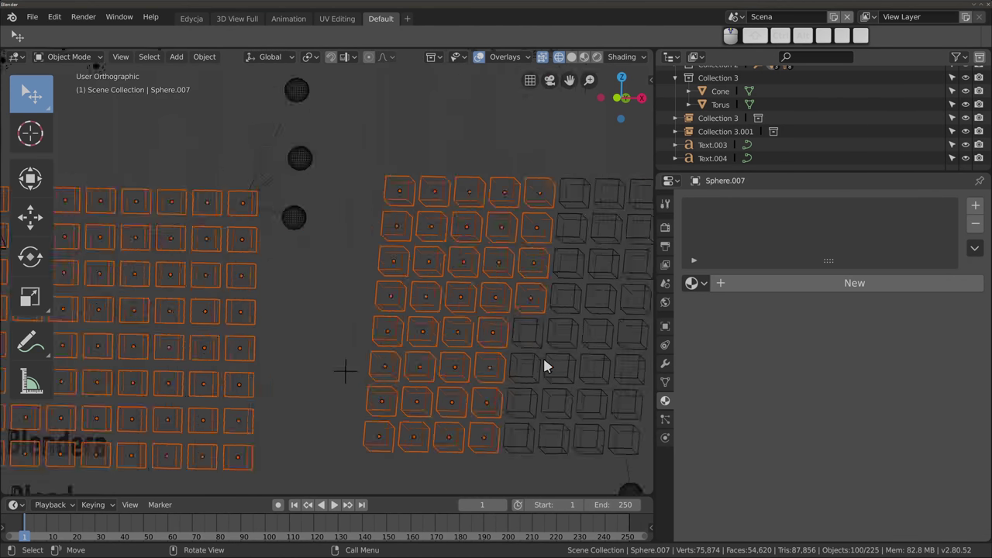
{"action": "scroll", "coordinate": [544, 362], "scroll_direction": "up", "scroll_amount": 3}
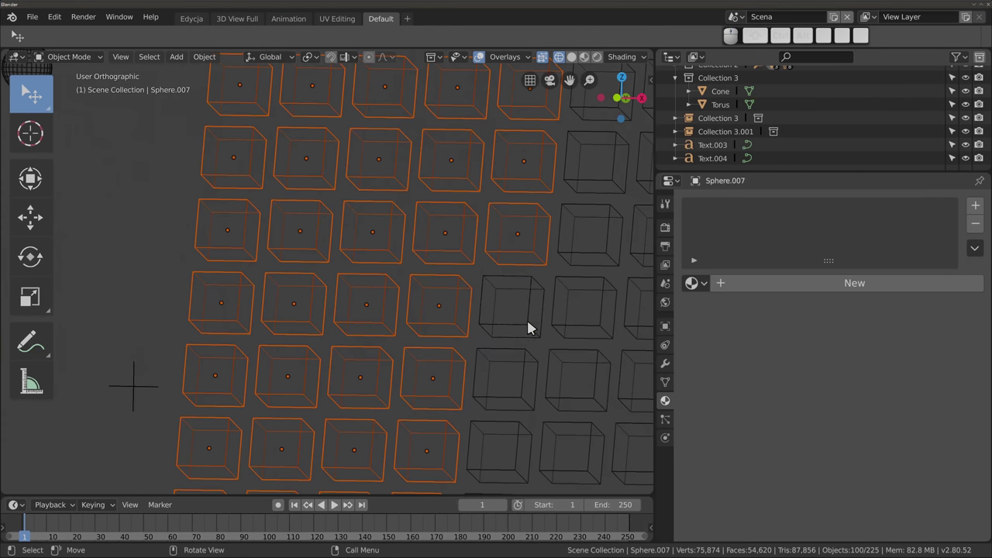
{"action": "left_click", "coordinate": [527, 327]}
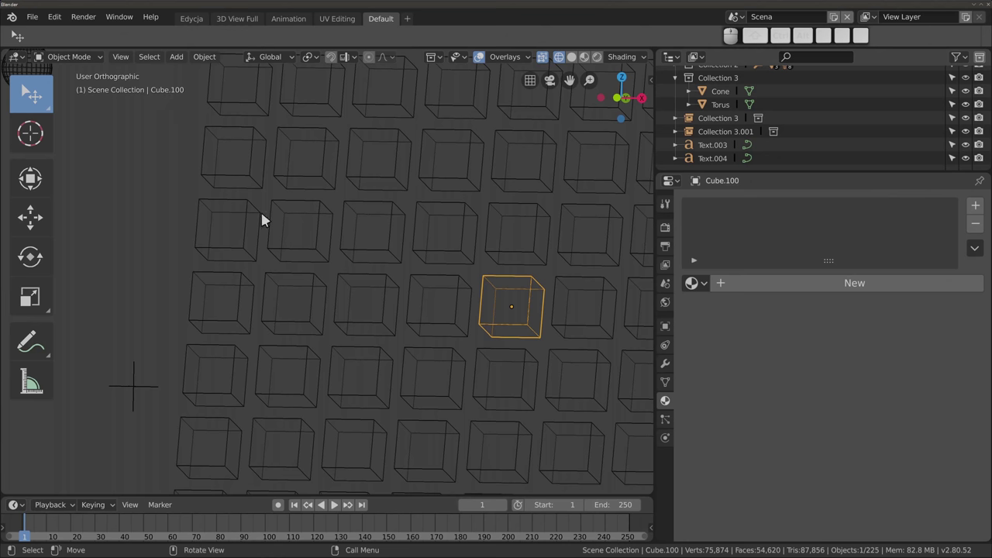
{"action": "scroll", "coordinate": [264, 217], "scroll_direction": "down", "scroll_amount": 8}
{"action": "middle_click_drag", "start_coordinate": [271, 224], "coordinate": [476, 293], "text": "shift"}
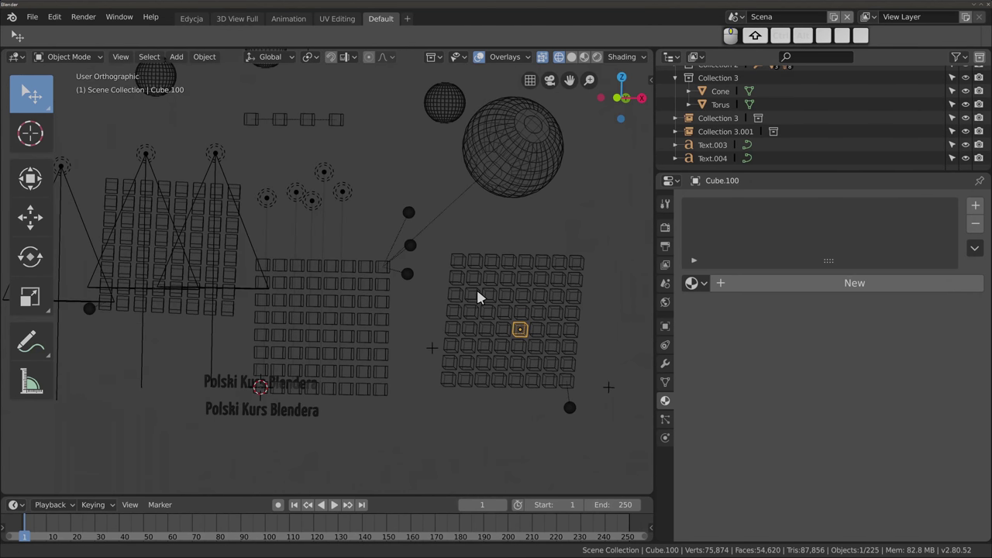
Step: Select the cubes matching the pattern Cube.1*
{"action": "left_click", "coordinate": [149, 57]}
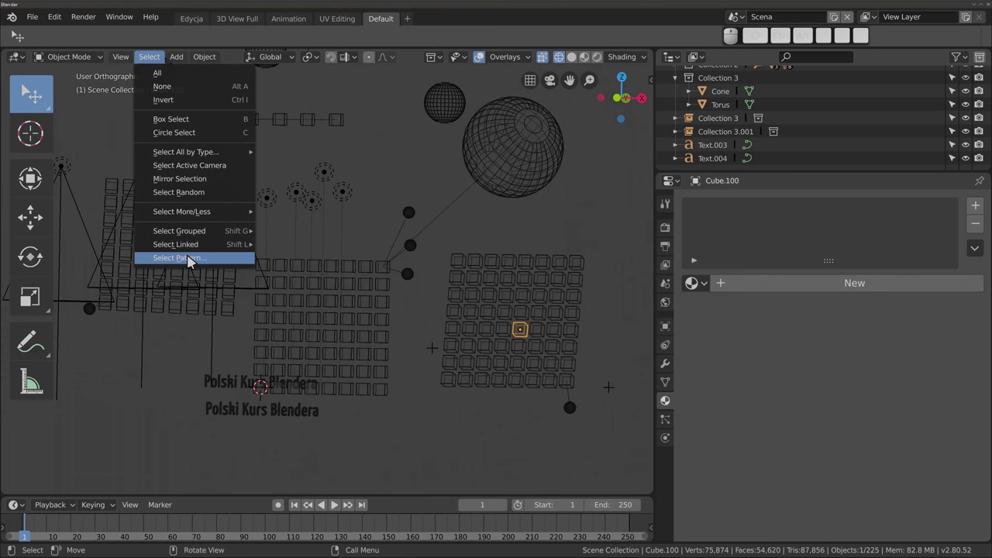
{"action": "left_click", "coordinate": [187, 258]}
{"action": "left_click", "coordinate": [290, 276]}
{"action": "key", "text": "BackSpace"}
{"action": "key", "text": "BackSpace"}
{"action": "type", "text": "1*"}
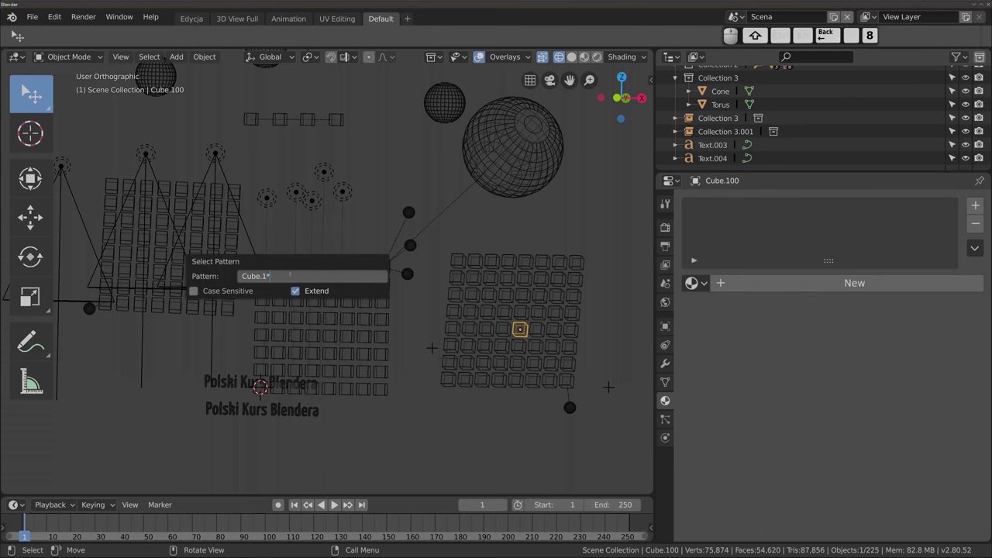
{"action": "key", "text": "Return"}
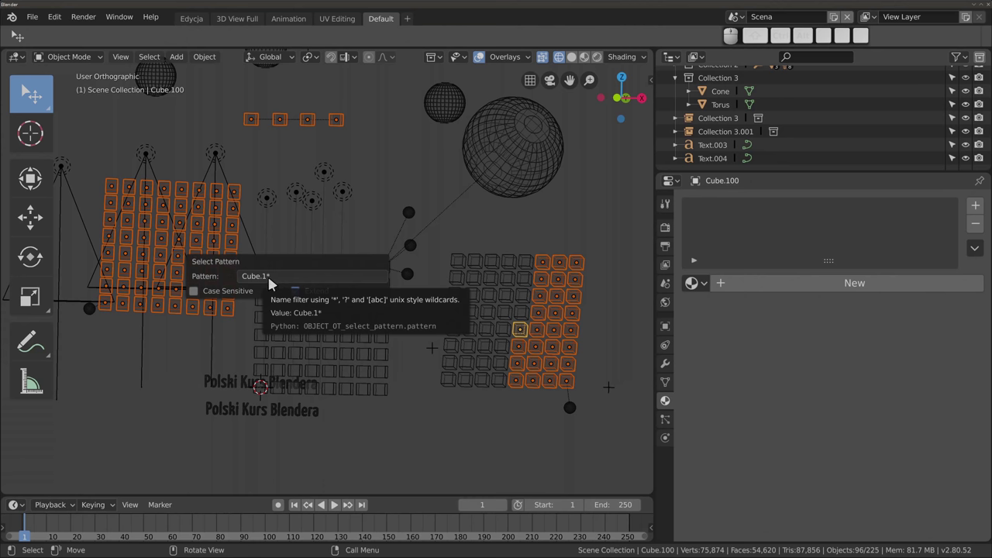
Step: Narrow the pattern to Cube.11*, selecting 11 cubes in the right-hand grid
{"action": "left_click", "coordinate": [271, 277]}
{"action": "key", "text": "Left"}
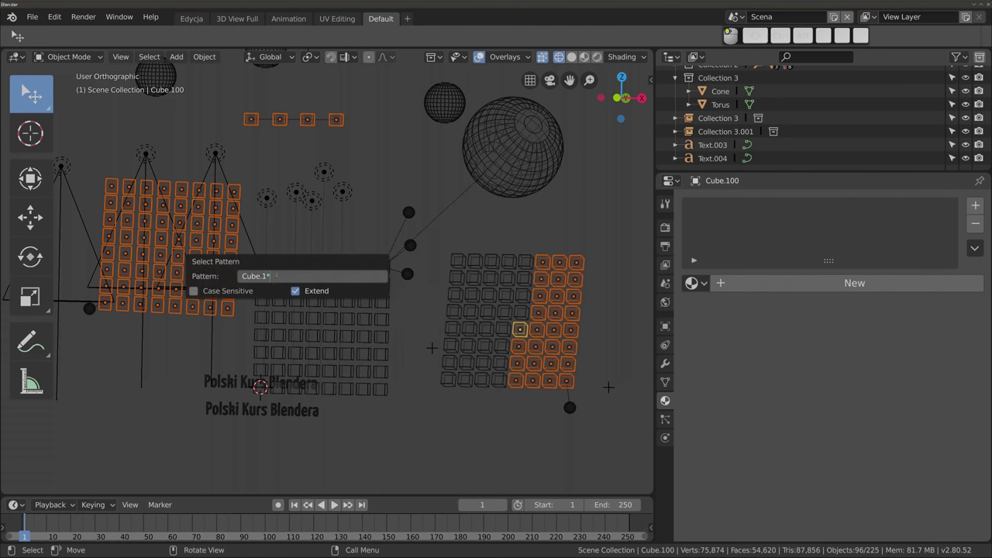
{"action": "type", "text": "1"}
{"action": "key", "text": "Return"}
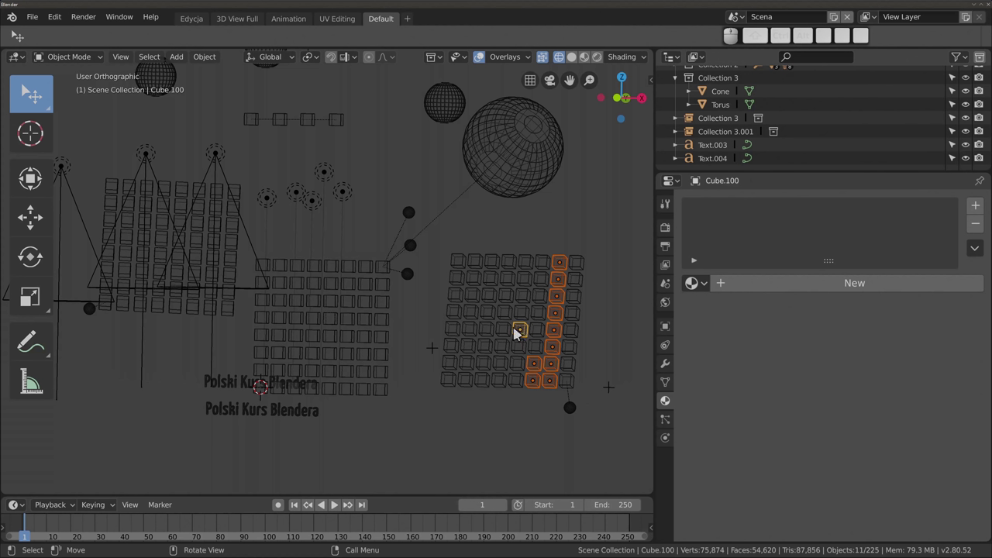
Step: Deselect all objects with Alt+A, leaving 0/225 selected
{"action": "middle_click_drag", "start_coordinate": [525, 294], "coordinate": [376, 259]}
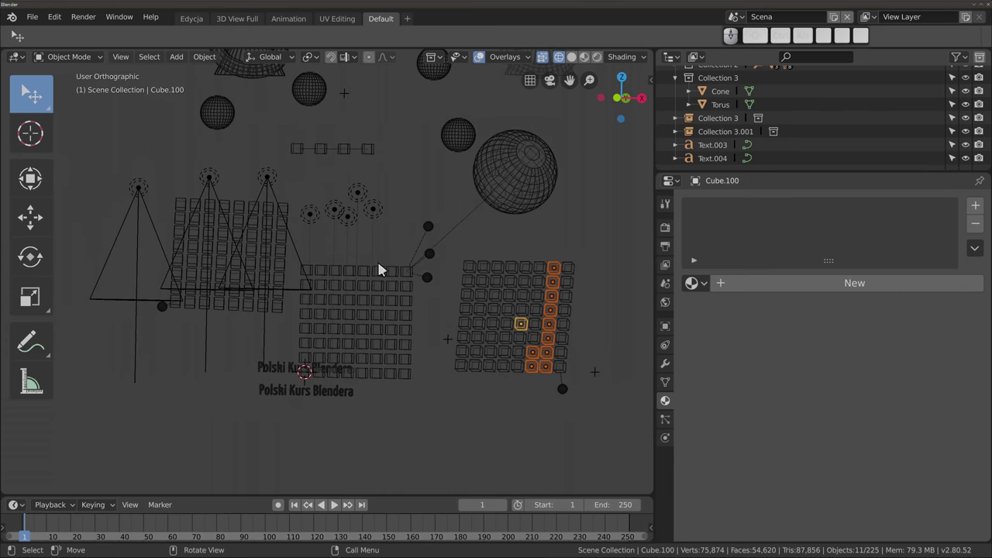
{"action": "key", "text": "alt+a"}
{"action": "middle_click_drag", "start_coordinate": [316, 242], "coordinate": [336, 247]}
Step: Apply the lowercase pattern cube.11* and enable Case Sensitive matching
{"action": "left_click", "coordinate": [149, 56]}
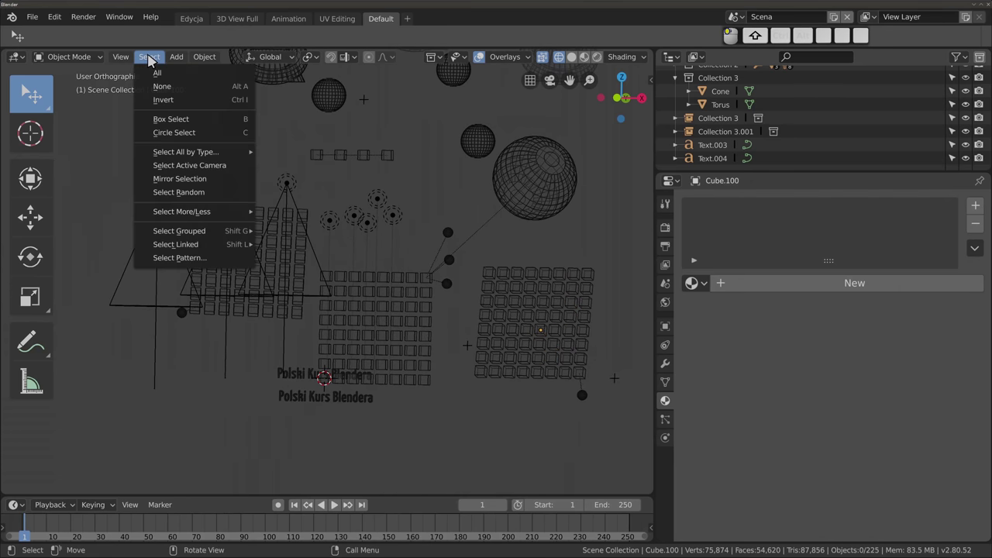
{"action": "left_click", "coordinate": [170, 259]}
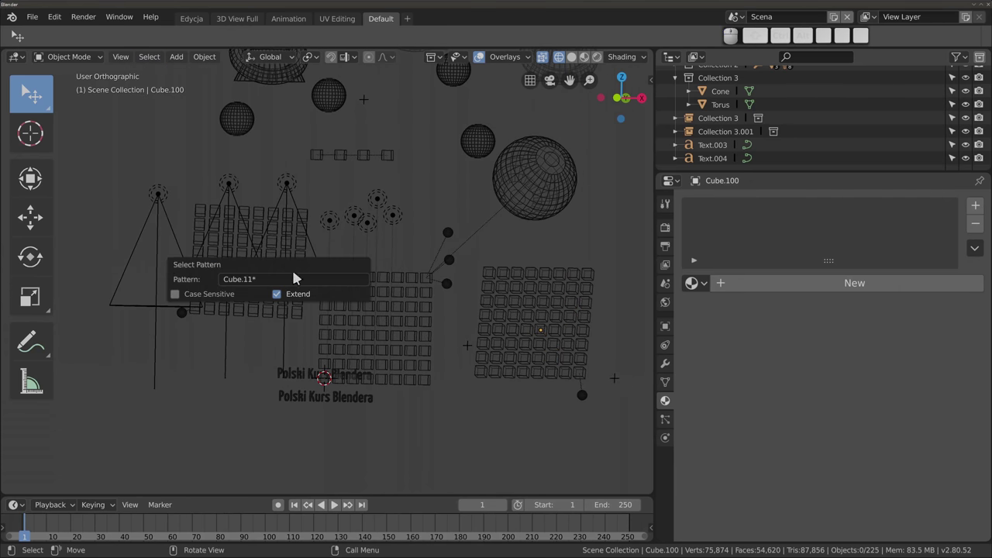
{"action": "left_click", "coordinate": [232, 279]}
{"action": "key", "text": "Return"}
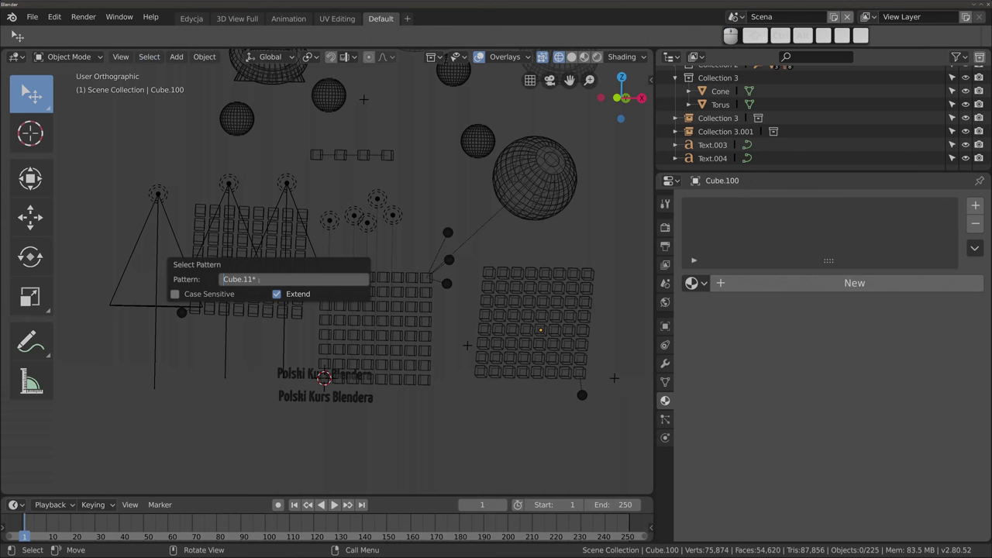
{"action": "key", "text": "Delete"}
{"action": "type", "text": "c"}
{"action": "key", "text": "Return"}
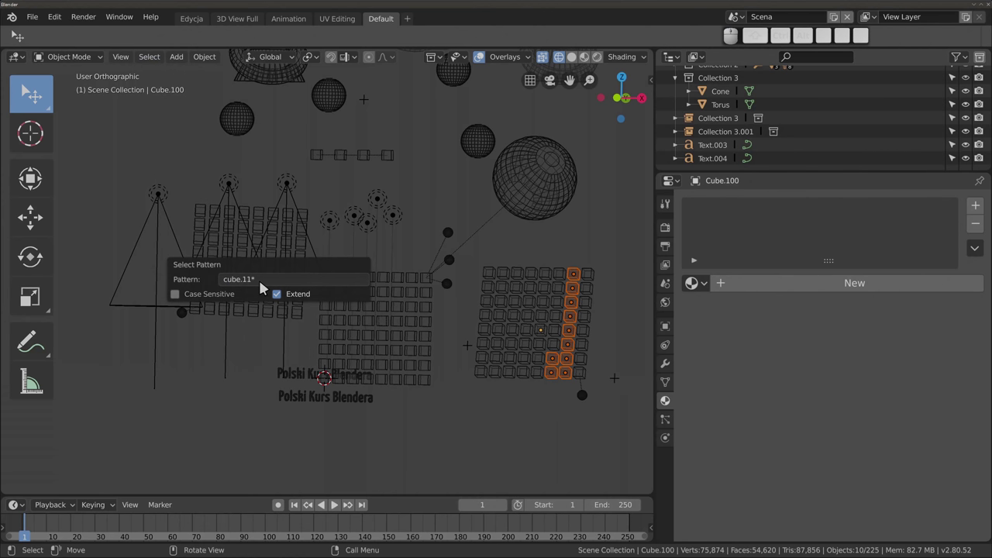
{"action": "left_click", "coordinate": [176, 295]}
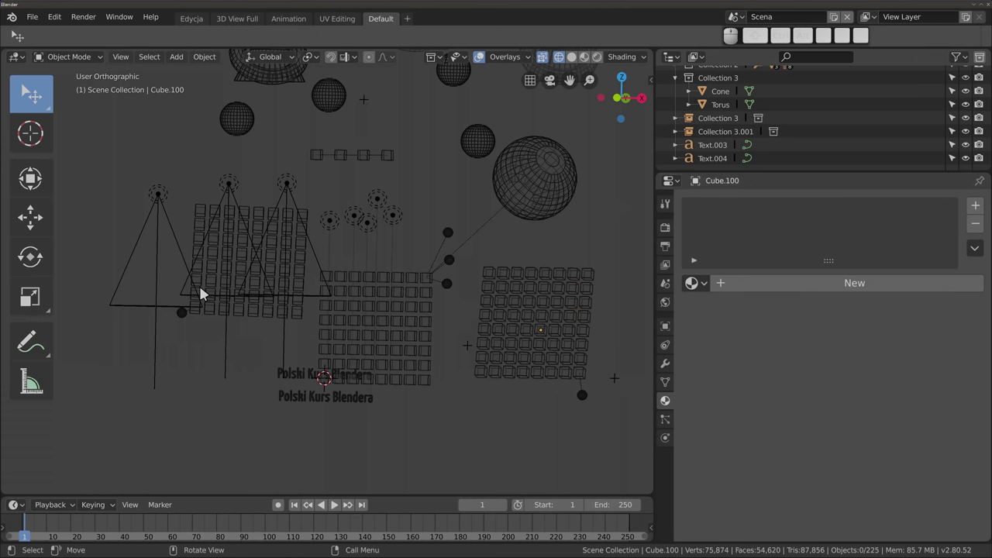
Step: Turn Case Sensitive off and select cubes matching cube.12*, 10 objects
{"action": "left_click", "coordinate": [149, 56]}
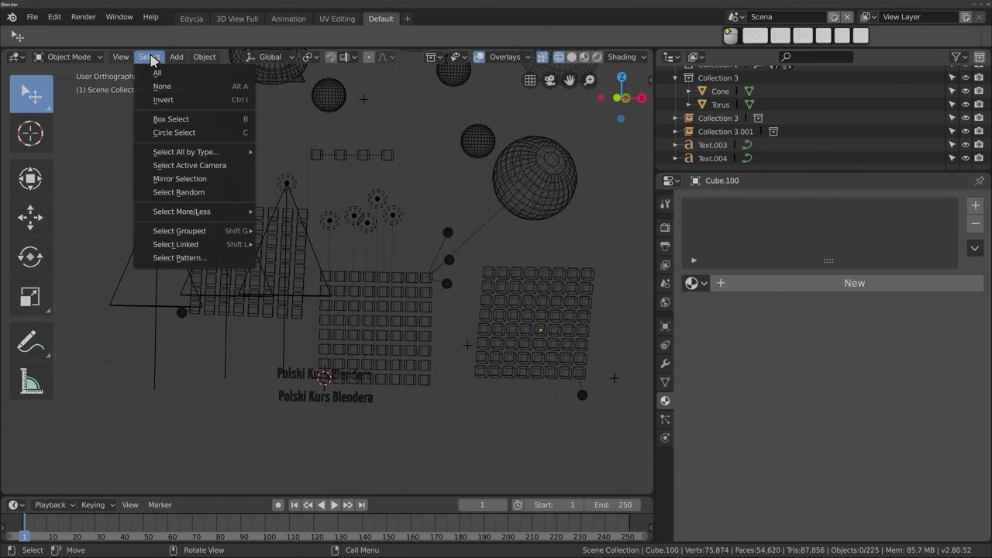
{"action": "left_click", "coordinate": [165, 261]}
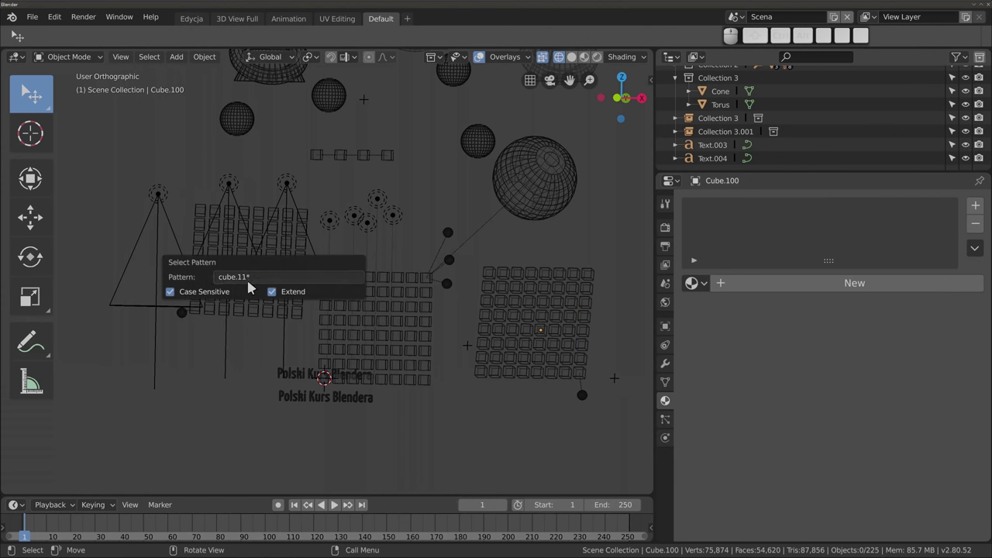
{"action": "left_click", "coordinate": [200, 293]}
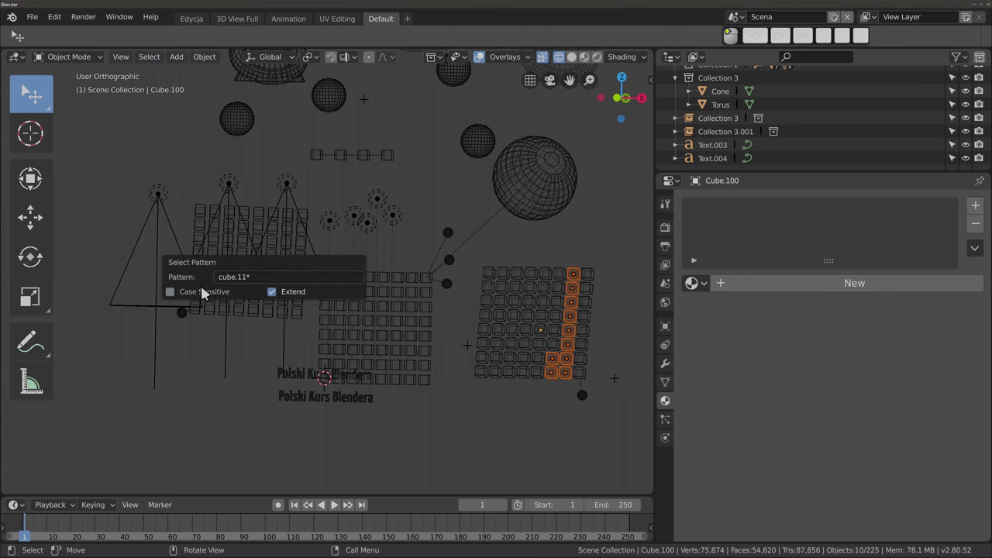
{"action": "left_click", "coordinate": [254, 277]}
{"action": "key", "text": "BackSpace"}
{"action": "type", "text": "2"}
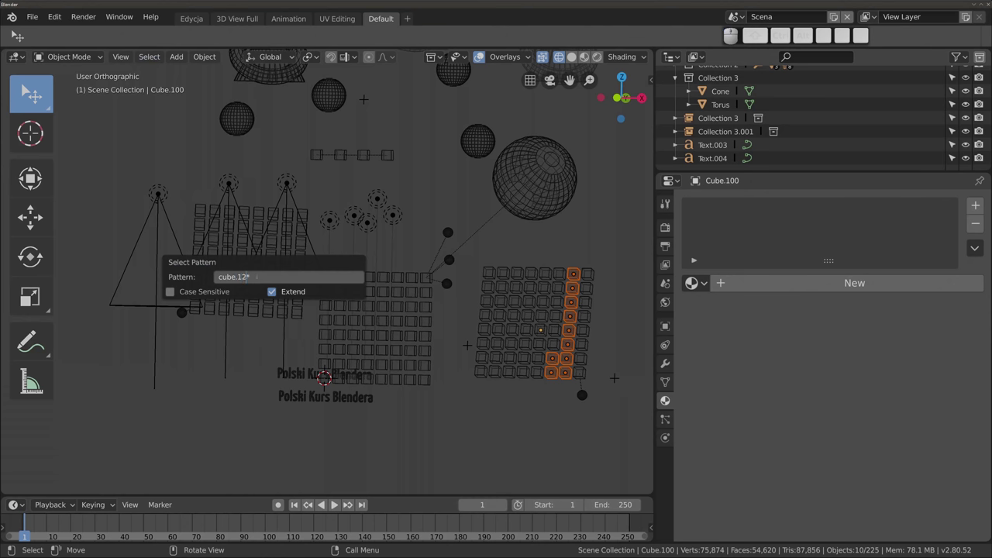
{"action": "key", "text": "Return"}
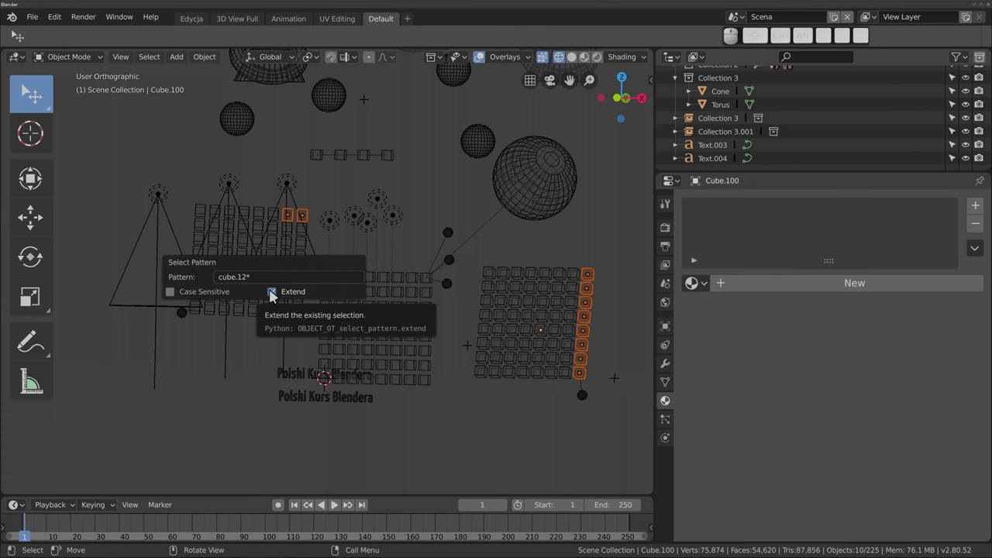
Step: Add the cube.11* cubes to the selection with Extend on
{"action": "left_click", "coordinate": [149, 56]}
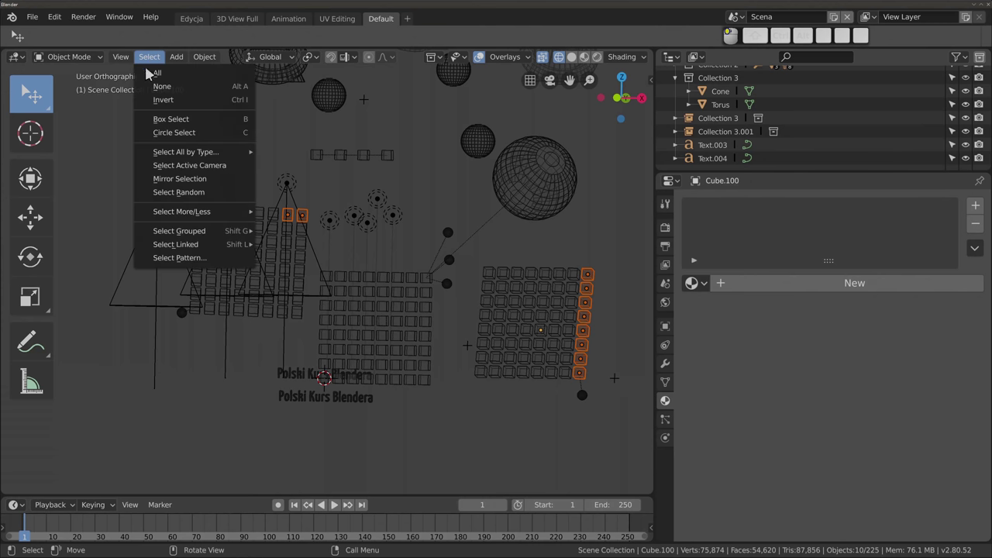
{"action": "left_click", "coordinate": [178, 258]}
{"action": "left_click", "coordinate": [256, 278]}
{"action": "key", "text": "Left"}
{"action": "key", "text": "BackSpace"}
{"action": "type", "text": "1"}
{"action": "key", "text": "Return"}
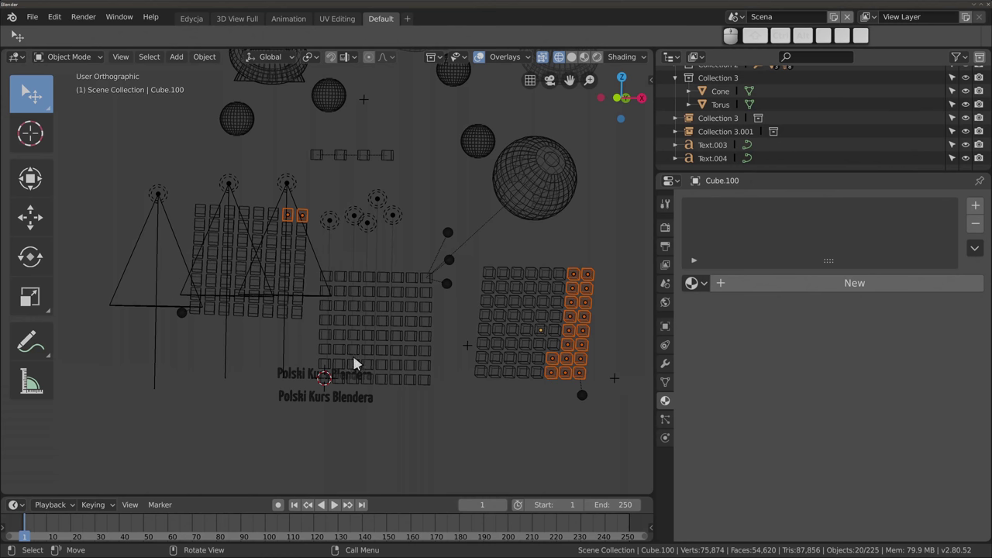
Step: Apply the single-character pattern Cube.5?, which matches no objects
{"action": "left_click", "coordinate": [149, 57]}
{"action": "left_click", "coordinate": [186, 258]}
{"action": "left_click", "coordinate": [248, 277]}
{"action": "key", "text": "Delete"}
{"action": "key", "text": "Delete"}
{"action": "type", "text": "5*"}
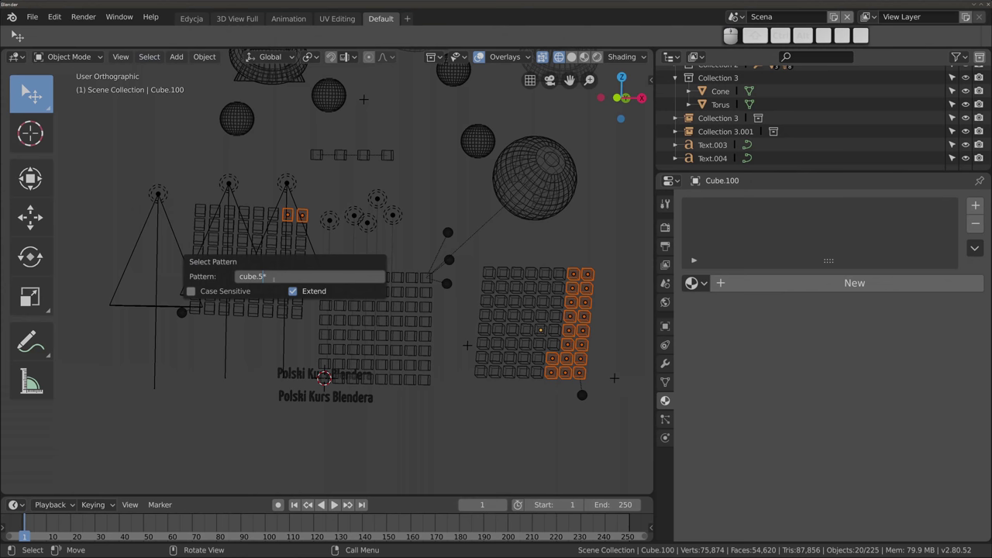
{"action": "key", "text": "Delete"}
{"action": "type", "text": "?"}
{"action": "key", "text": "Return"}
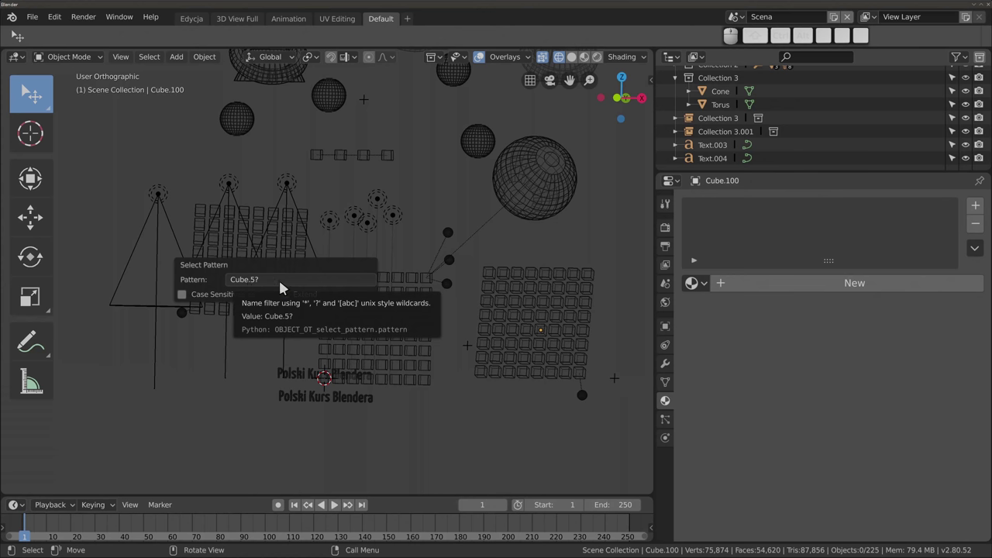
Step: Apply the bracket pattern Cube.5[012345], then close the pattern popup with Esc
{"action": "left_click", "coordinate": [272, 279]}
{"action": "key", "text": "BackSpace"}
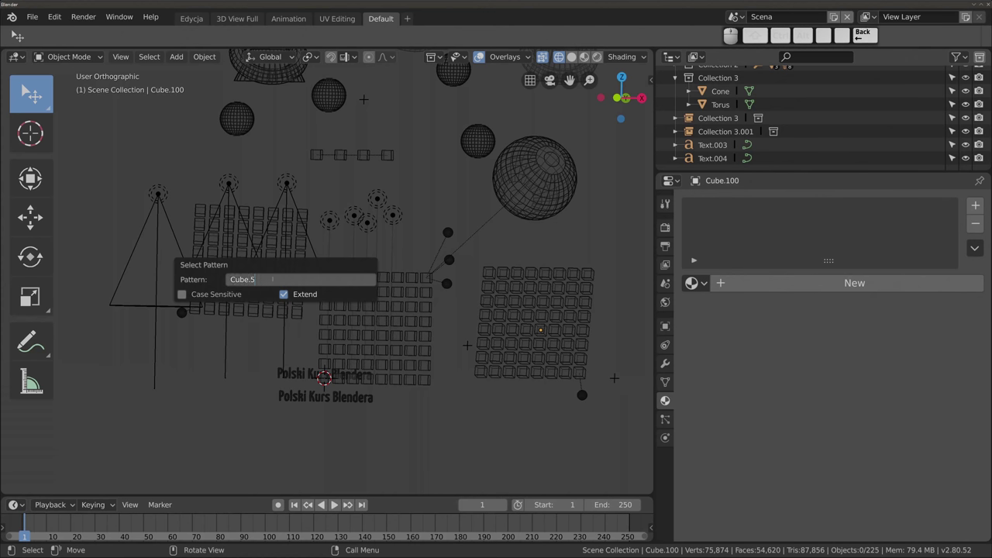
{"action": "type", "text": "[012345]"}
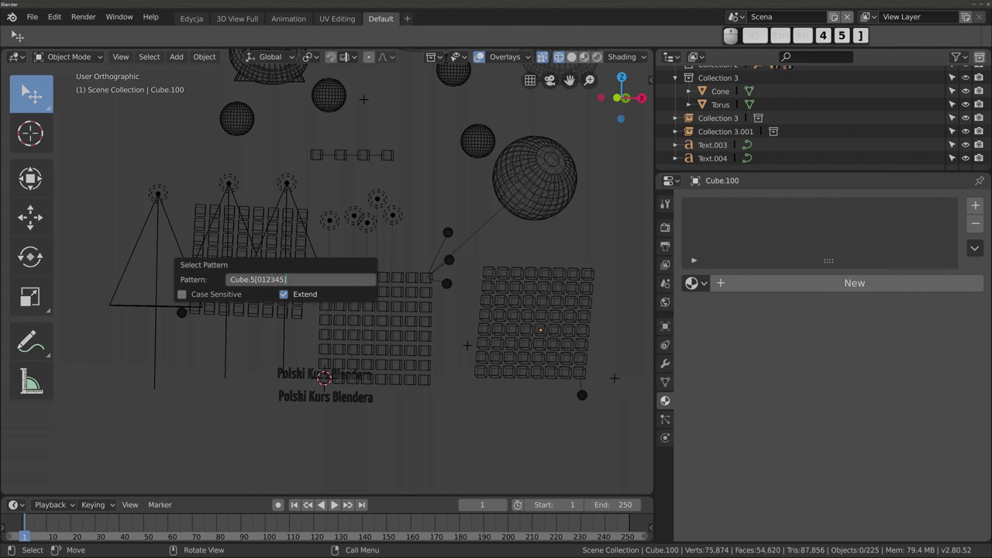
{"action": "key", "text": "Return"}
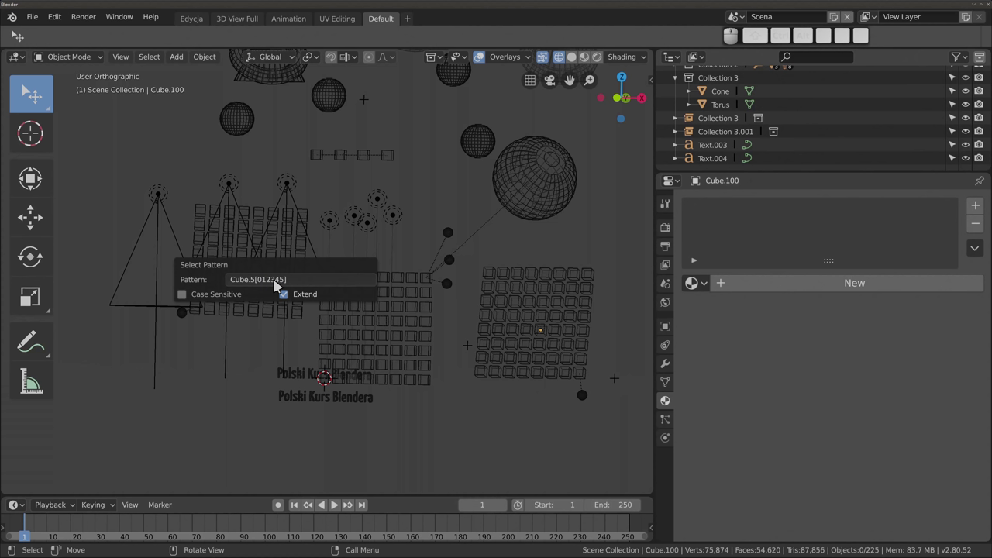
{"action": "left_click", "coordinate": [275, 286]}
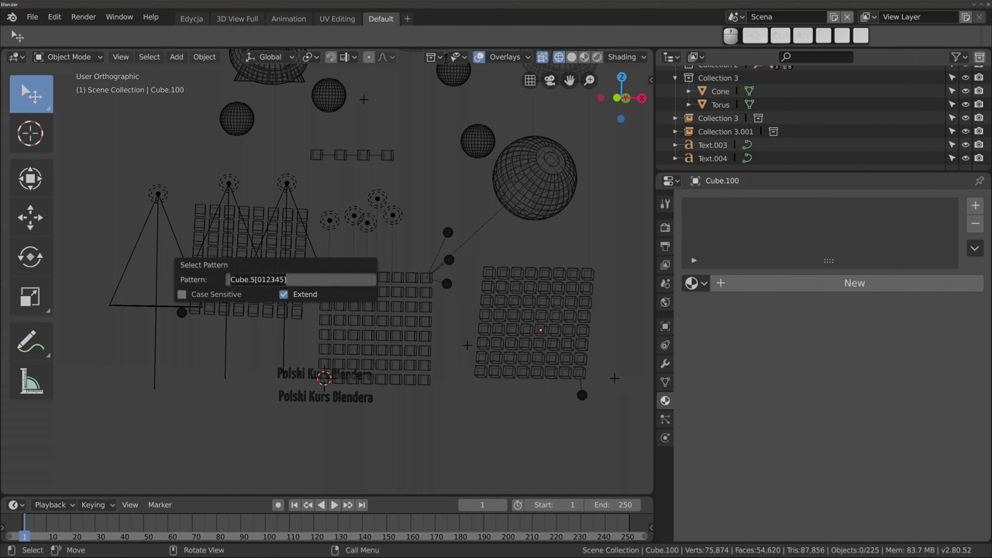
{"action": "key", "text": "Escape"}
{"action": "key", "text": "Escape"}
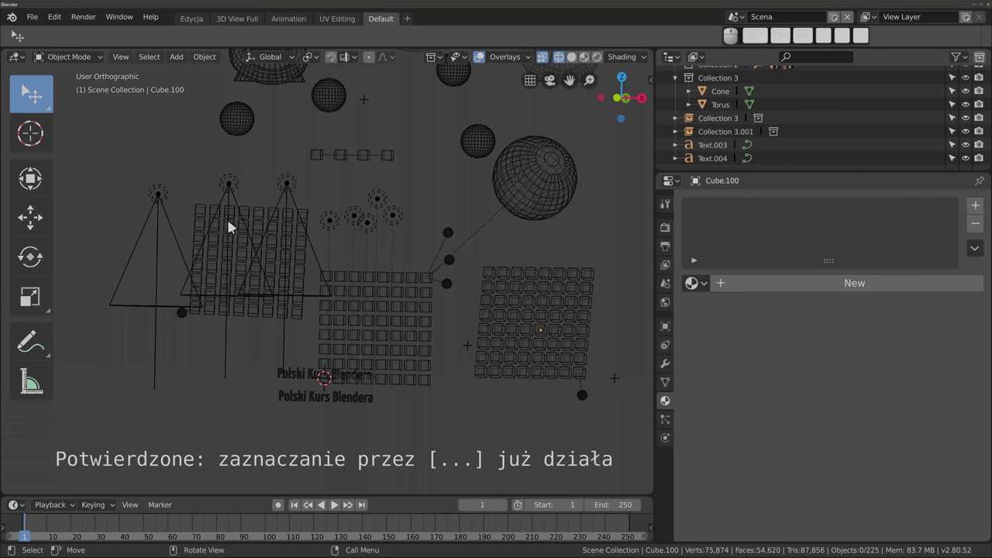
Step: Select all 221 objects with A and delete them with X, leaving only the floor grid
{"action": "left_click", "coordinate": [149, 58]}
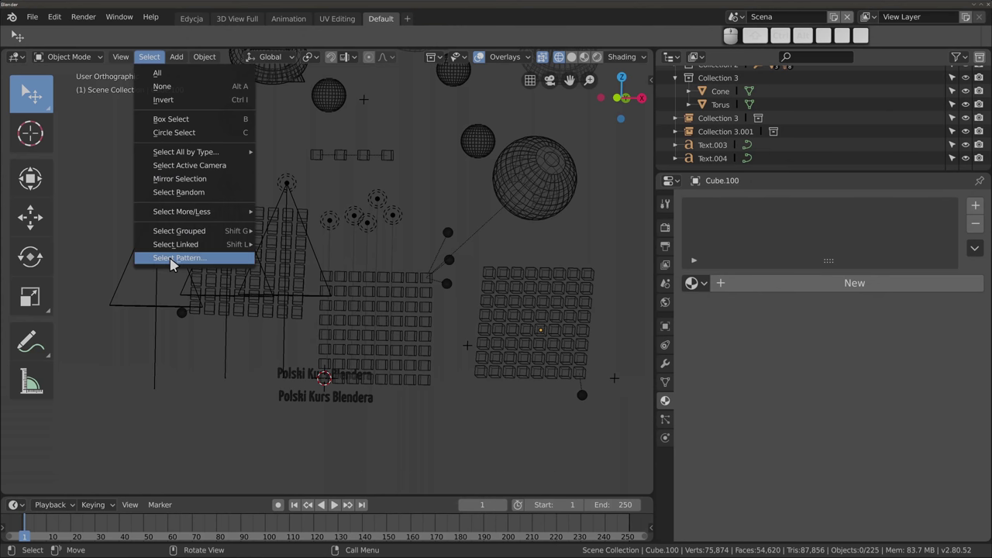
{"action": "scroll", "coordinate": [375, 340], "scroll_direction": "down", "scroll_amount": 3}
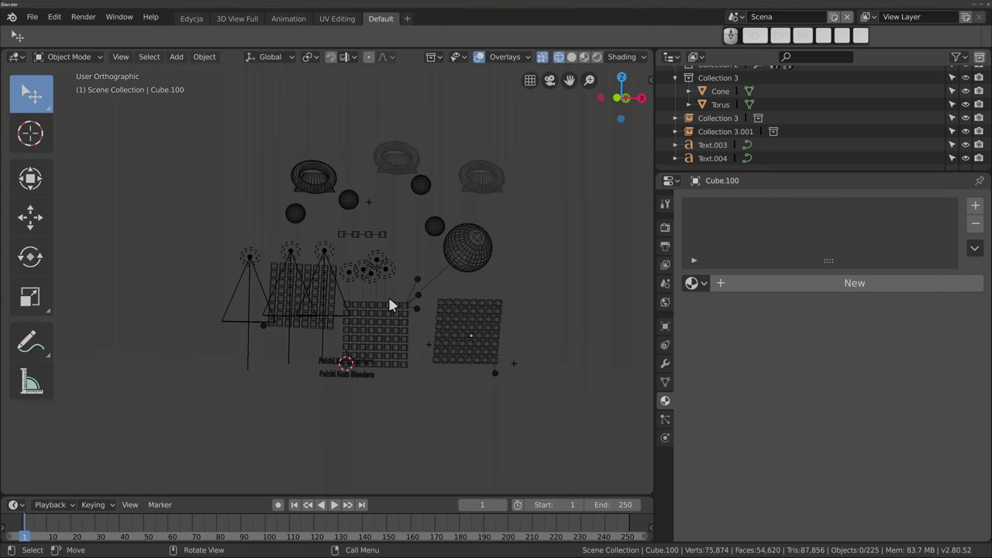
{"action": "key", "text": "a"}
{"action": "key", "text": "x"}
{"action": "left_click", "coordinate": [379, 269]}
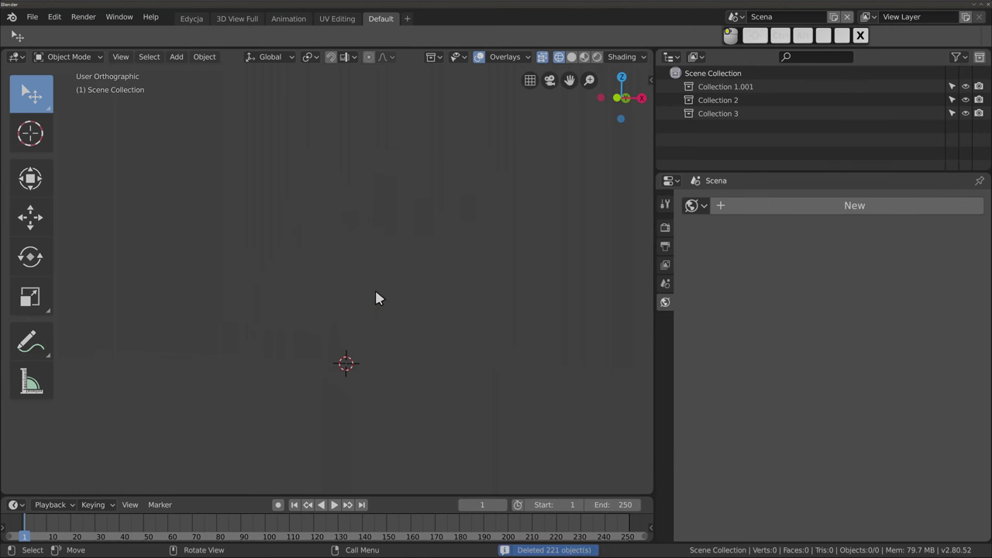
{"action": "mouse_move", "coordinate": [343, 361]}
{"action": "middle_mouse_down"}
{"action": "mouse_move", "coordinate": [349, 441]}
{"action": "mouse_move", "coordinate": [347, 302]}
{"action": "mouse_move", "coordinate": [301, 208]}
{"action": "mouse_move", "coordinate": [301, 177]}
{"action": "mouse_move", "coordinate": [361, 390]}
{"action": "mouse_move", "coordinate": [395, 398]}
{"action": "mouse_move", "coordinate": [363, 264]}
{"action": "middle_mouse_up"}
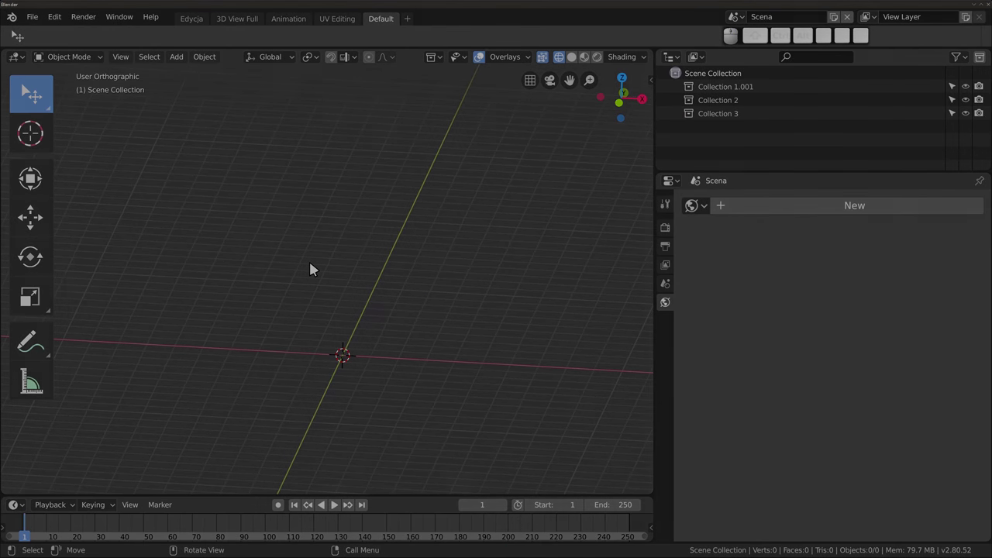